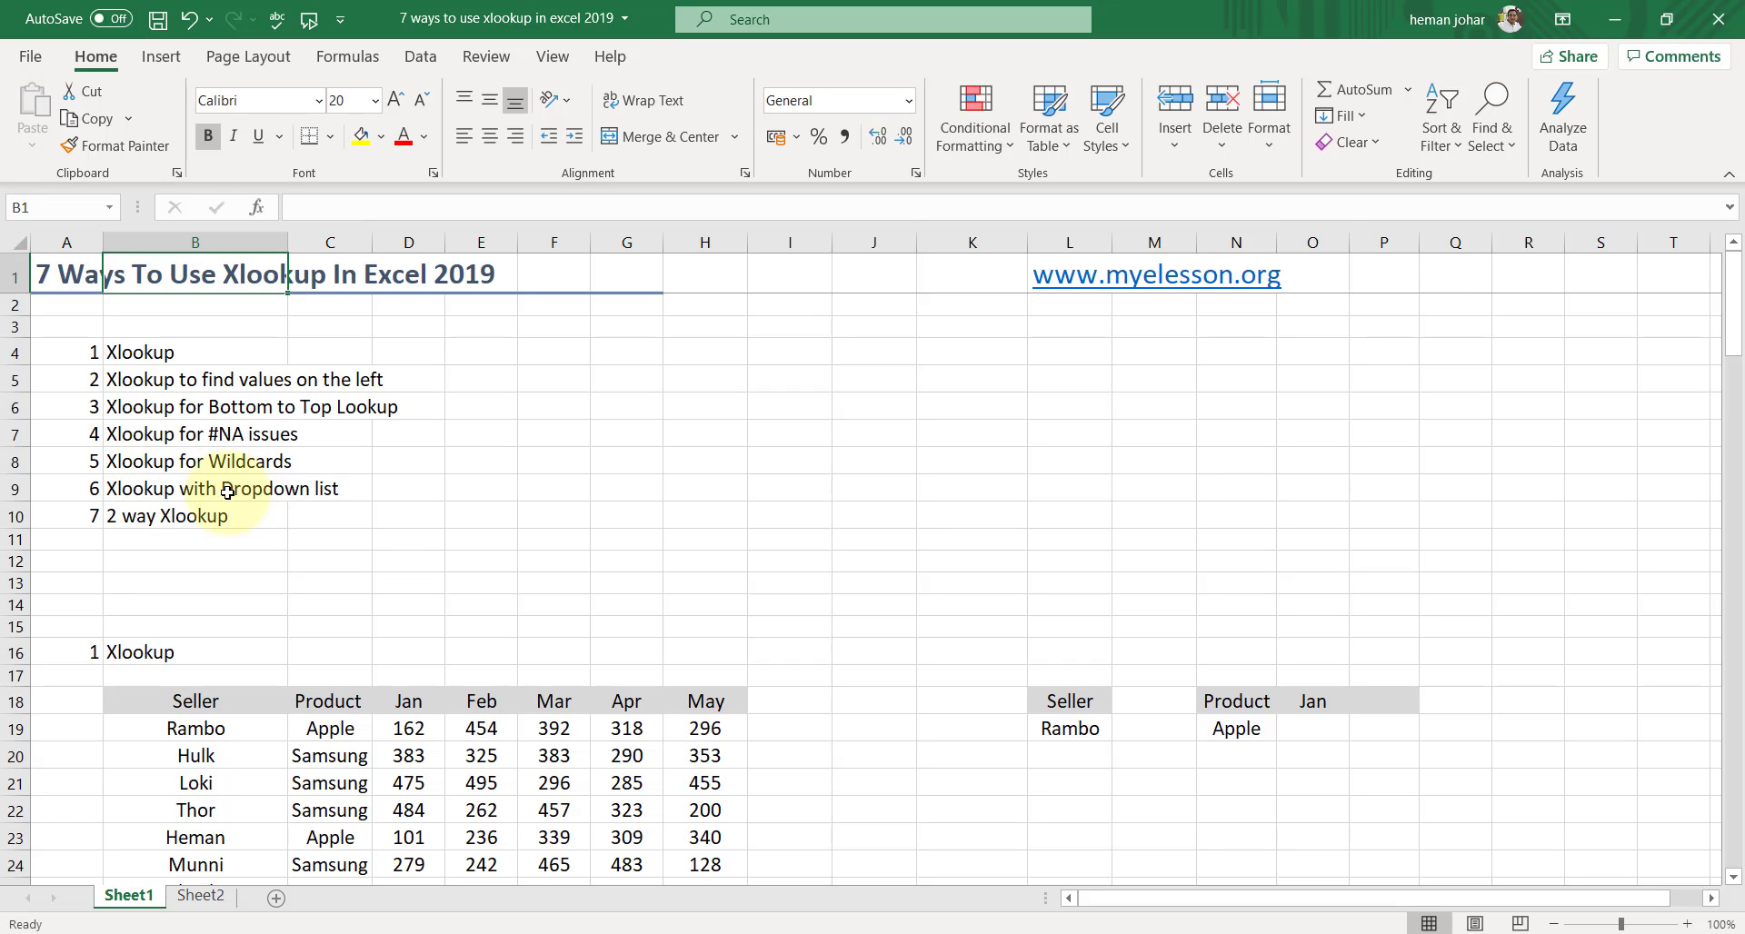
- Review the list of seven XLOOKUP uses and bring the section 1 Xlookup table into view
{"action": "left_click", "coordinate": [169, 527]}
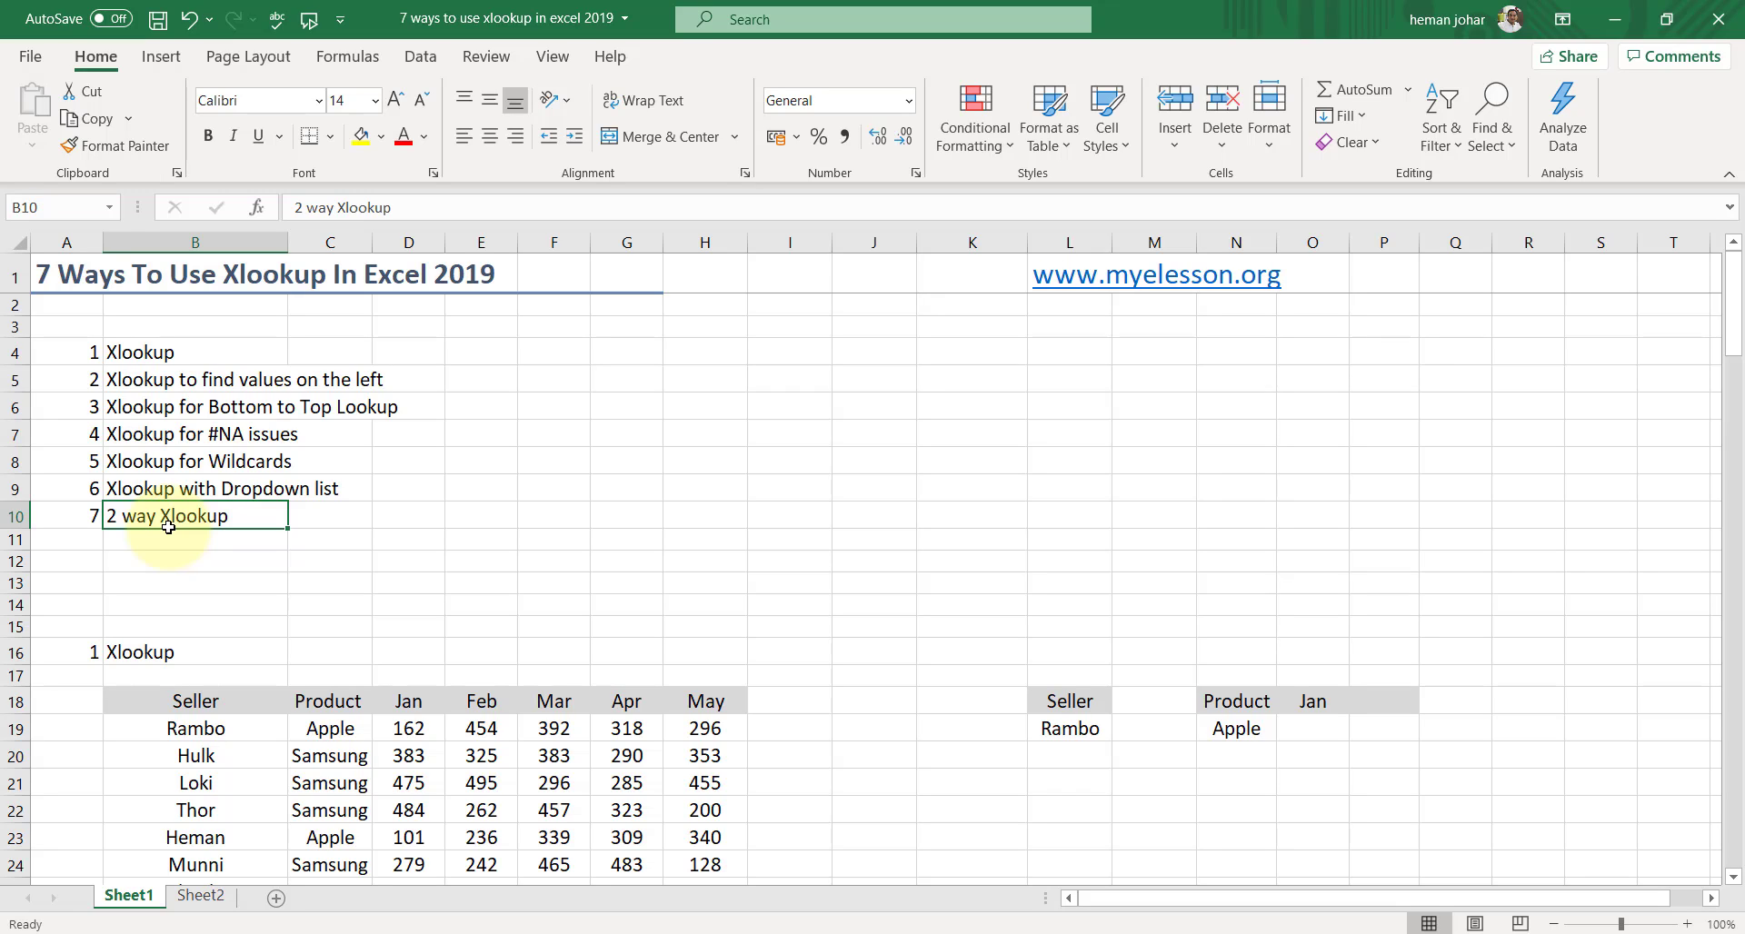
{"action": "left_click", "coordinate": [563, 552]}
{"action": "key", "text": "Down"}
{"action": "key", "text": "Down"}
{"action": "key", "text": "Down"}
{"action": "key", "text": "Down"}
{"action": "key", "text": "Down"}
{"action": "key", "text": "Down"}
{"action": "key", "text": "Down"}
{"action": "key", "text": "Down"}
{"action": "key", "text": "Down"}
{"action": "key", "text": "Down"}
{"action": "key", "text": "Down"}
{"action": "key", "text": "Down"}
{"action": "key", "text": "Down"}
{"action": "key", "text": "Down"}
{"action": "key", "text": "Down"}
{"action": "key", "text": "Down"}
{"action": "key", "text": "Down"}
{"action": "key", "text": "Down"}
{"action": "key", "text": "Down"}
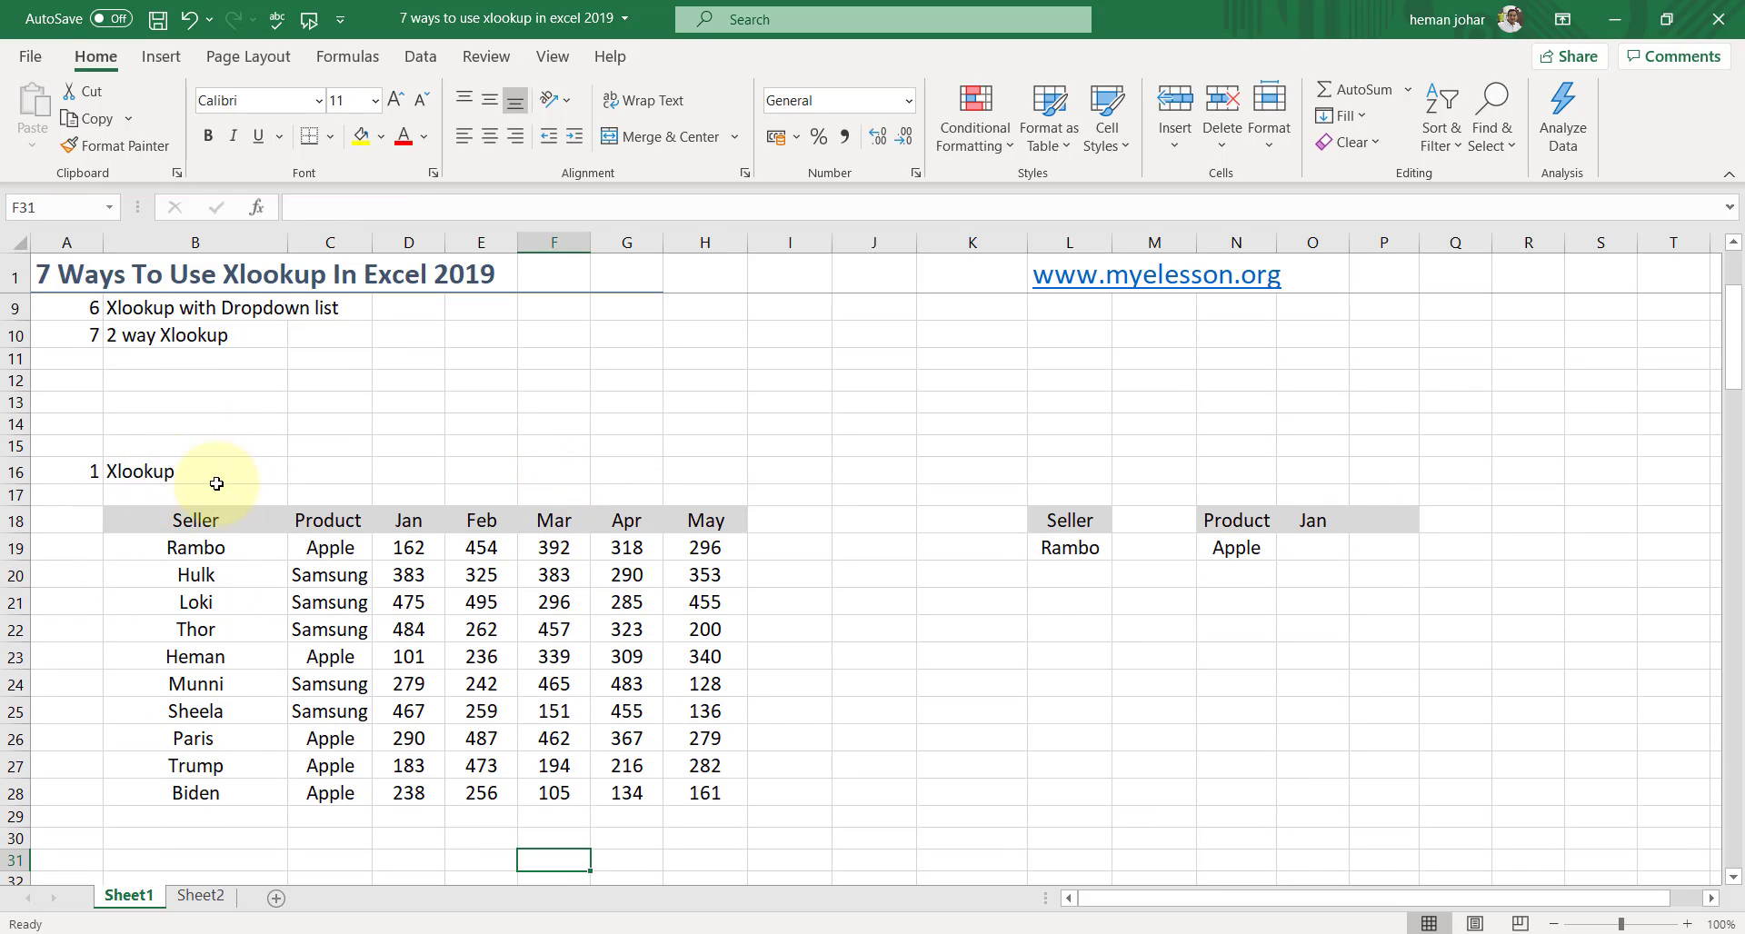
- Examine the Seller and Product columns of the section 1 table
{"action": "left_click", "coordinate": [211, 541]}
{"action": "key", "text": "Up"}
{"action": "key", "text": "Down"}
{"action": "key", "text": "Down"}
{"action": "key", "text": "Down"}
{"action": "key", "text": "Down"}
{"action": "key", "text": "Down"}
{"action": "key", "text": "Down"}
{"action": "key", "text": "Down"}
{"action": "key", "text": "Down"}
{"action": "key", "text": "Down"}
{"action": "key", "text": "Up"}
{"action": "key", "text": "Up"}
{"action": "key", "text": "Up"}
{"action": "key", "text": "Up"}
{"action": "key", "text": "Up"}
{"action": "key", "text": "Up"}
{"action": "key", "text": "Up"}
{"action": "key", "text": "Up"}
{"action": "key", "text": "Down"}
{"action": "key", "text": "Down"}
{"action": "key", "text": "Down"}
{"action": "key", "text": "Down"}
{"action": "key", "text": "Right"}
{"action": "key", "text": "Up"}
{"action": "key", "text": "Up"}
{"action": "key", "text": "Up"}
{"action": "key", "text": "Up"}
{"action": "key", "text": "Up"}
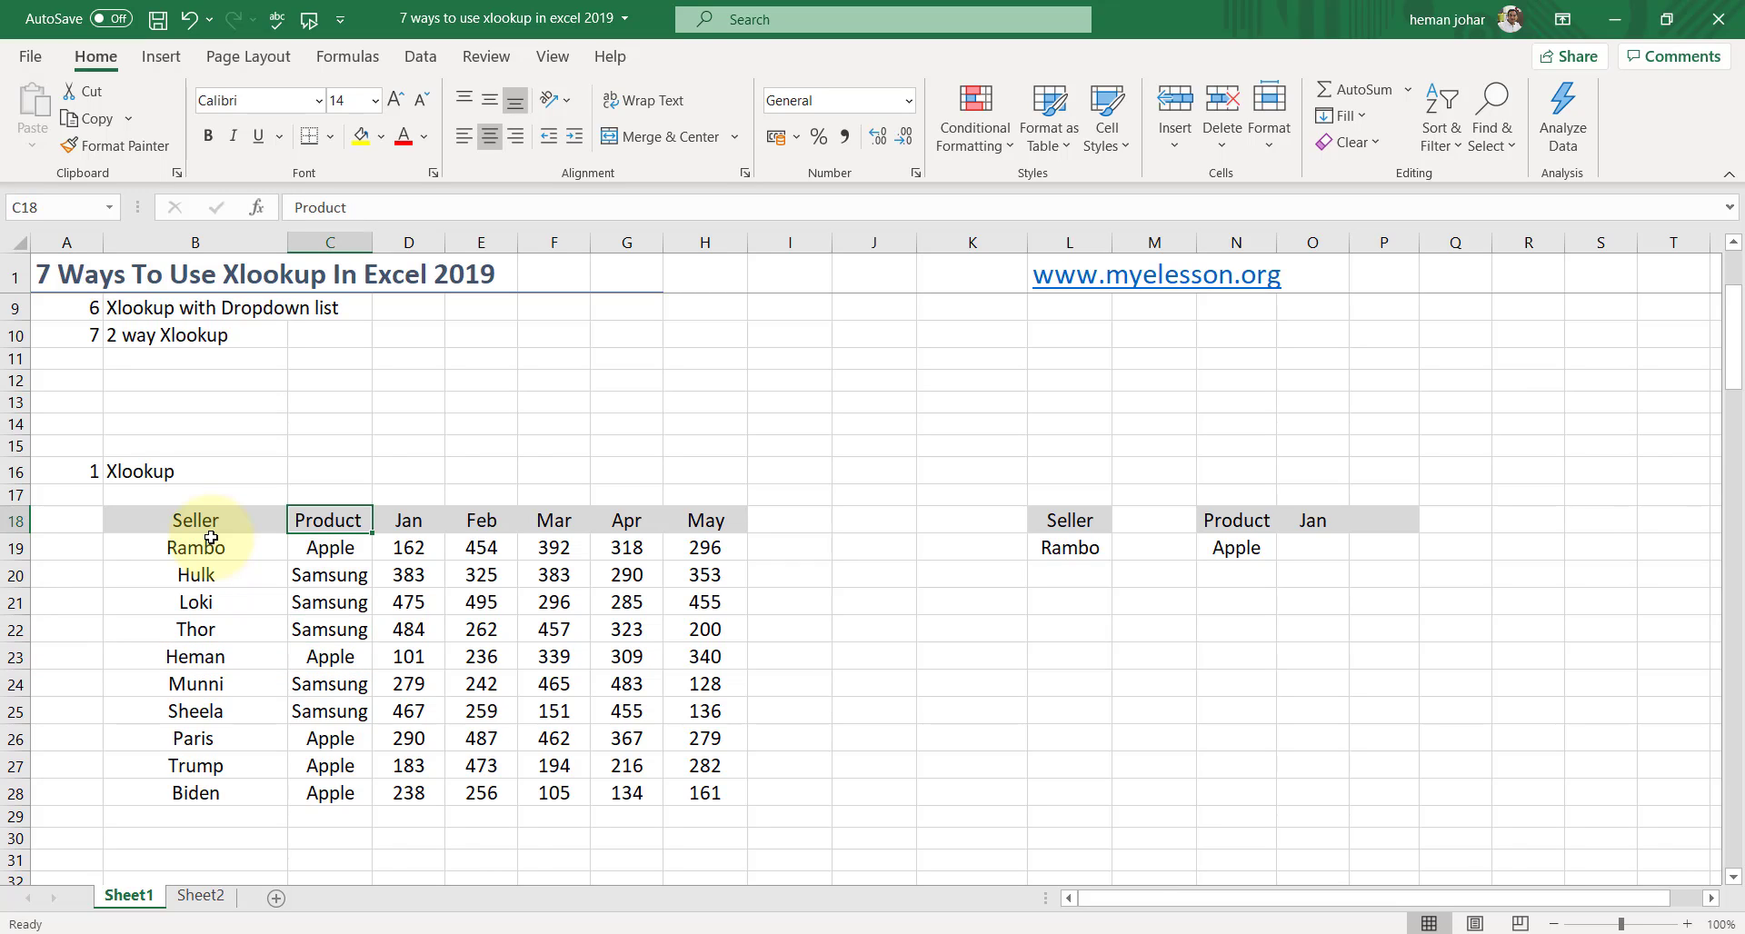
- Examine the monthly headers from Jan to May and the values under May in the section 1 table
{"action": "key", "text": "Down"}
{"action": "key", "text": "Down"}
{"action": "key", "text": "Up"}
{"action": "key", "text": "Right"}
{"action": "key", "text": "Up"}
{"action": "key", "text": "Right"}
{"action": "key", "text": "Right"}
{"action": "key", "text": "Left"}
{"action": "key", "text": "Right"}
{"action": "key", "text": "Right"}
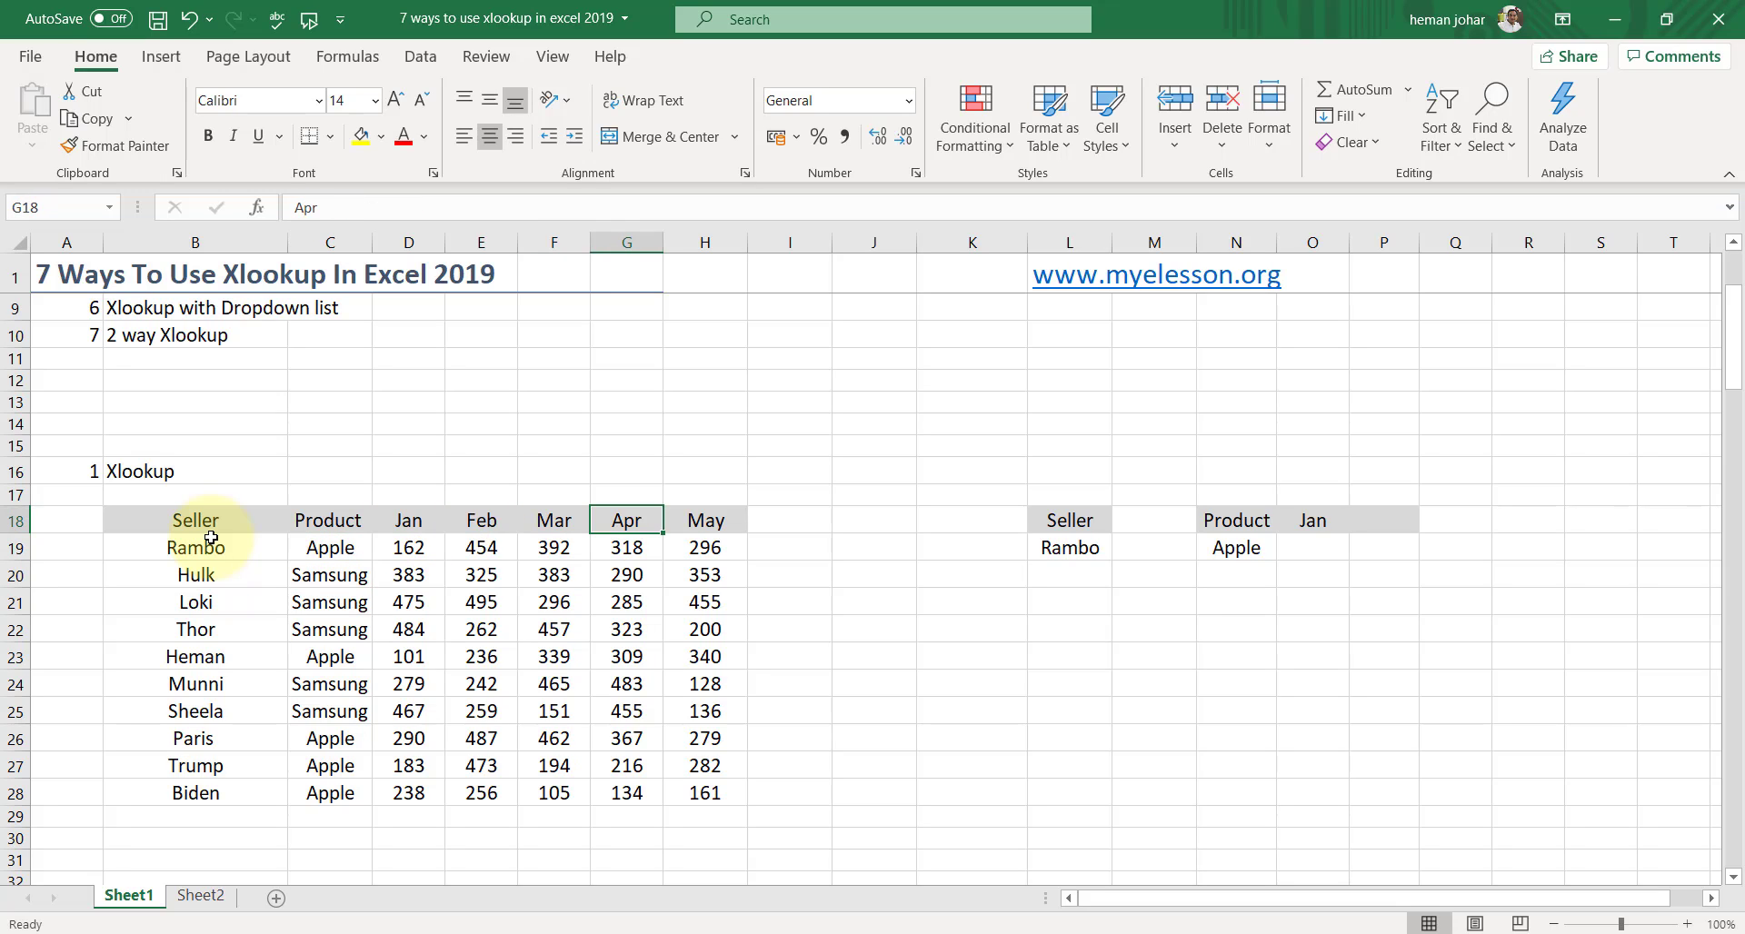
{"action": "key", "text": "Right"}
{"action": "key", "text": "Down"}
{"action": "key", "text": "Down"}
{"action": "key", "text": "Down"}
{"action": "key", "text": "Down"}
{"action": "key", "text": "Down"}
{"action": "key", "text": "Down"}
{"action": "key", "text": "Down"}
{"action": "key", "text": "Down"}
{"action": "key", "text": "Down"}
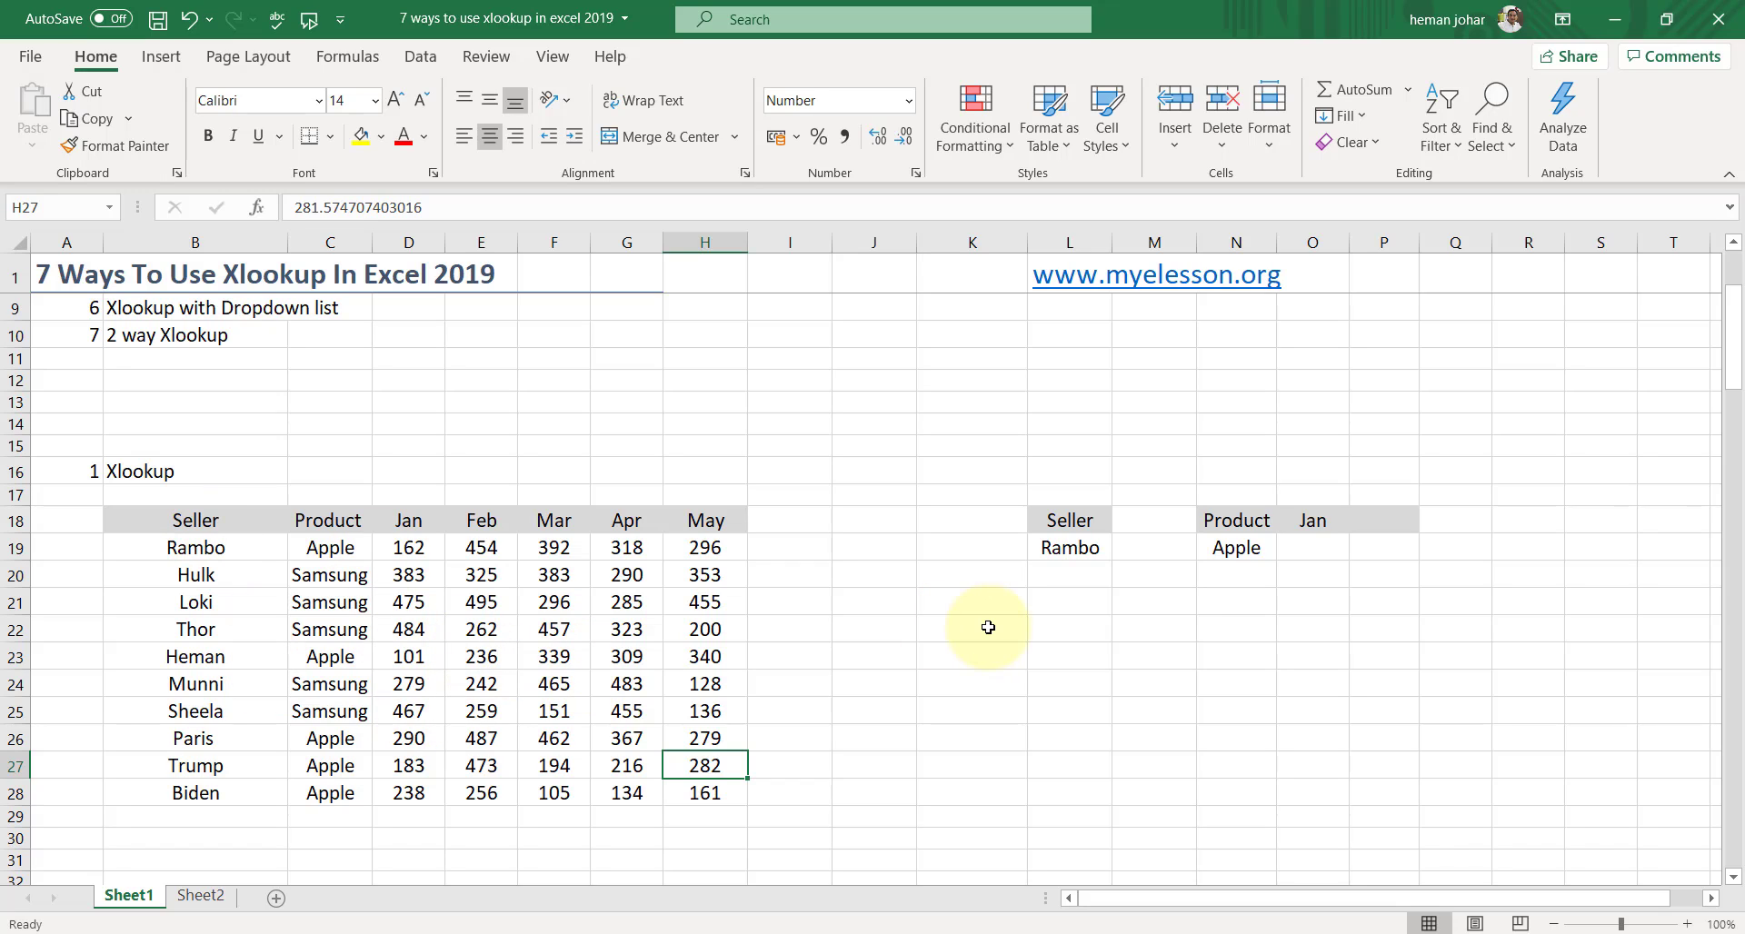
- Clear Product and Apple from N18:N19 and move the Jan header from O18 to N18
{"action": "left_click", "coordinate": [1330, 549]}
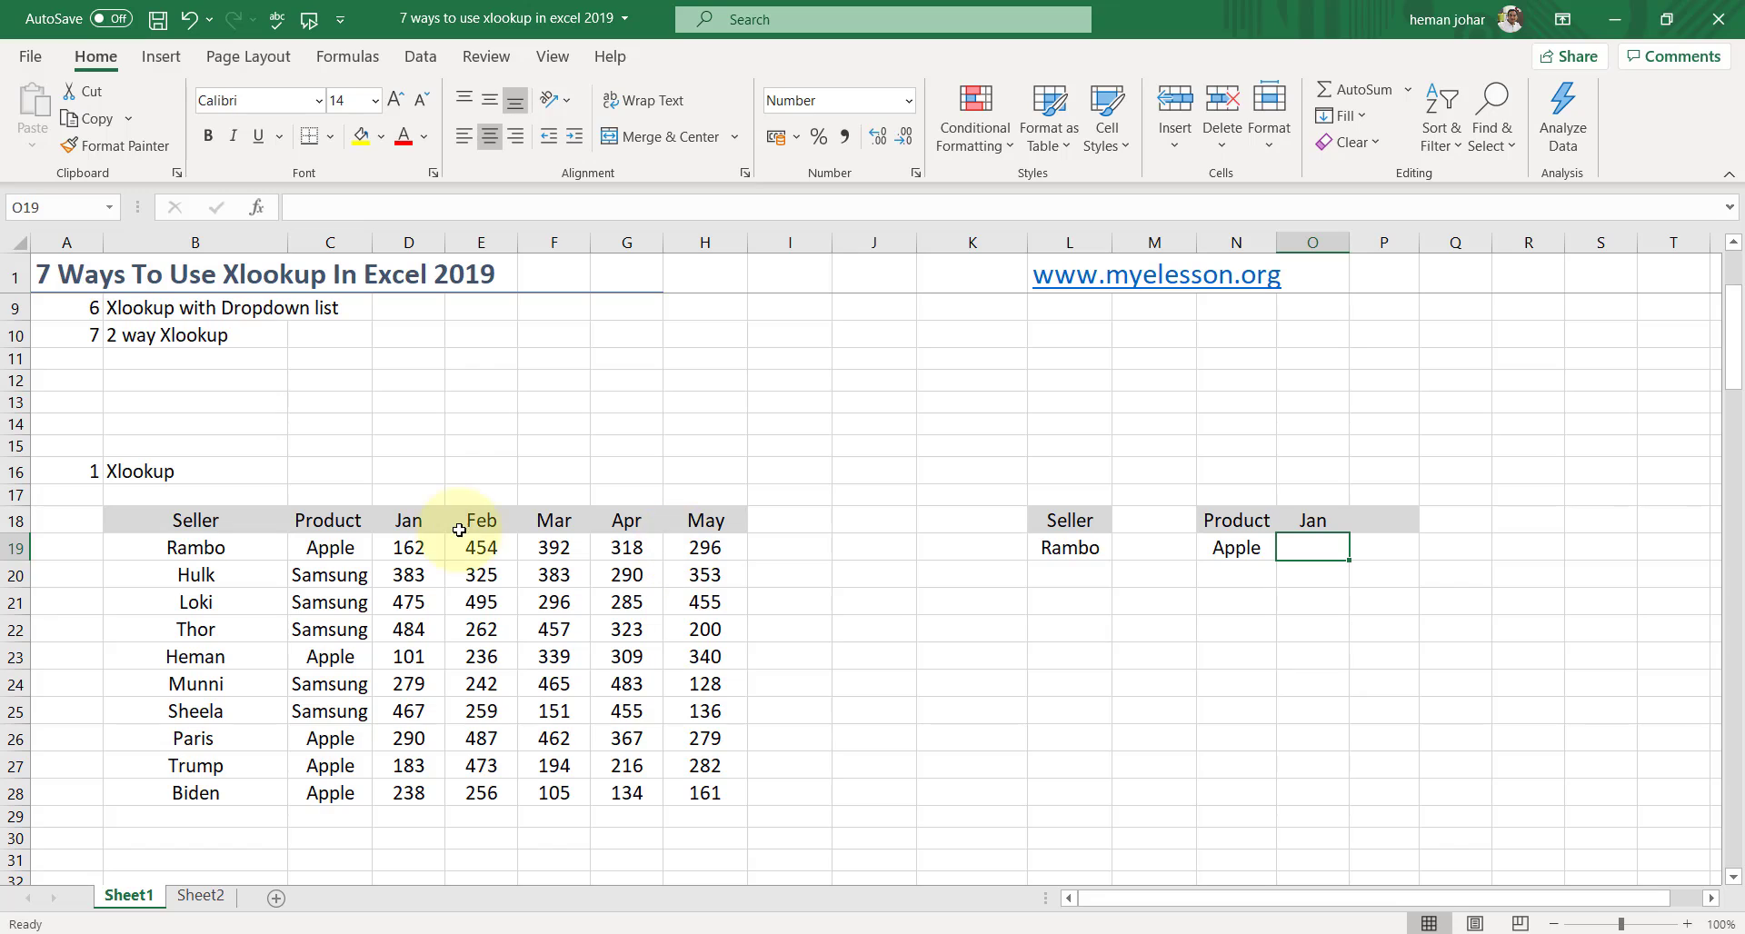
{"action": "left_click", "coordinate": [1245, 515]}
{"action": "key", "text": "shift+Down"}
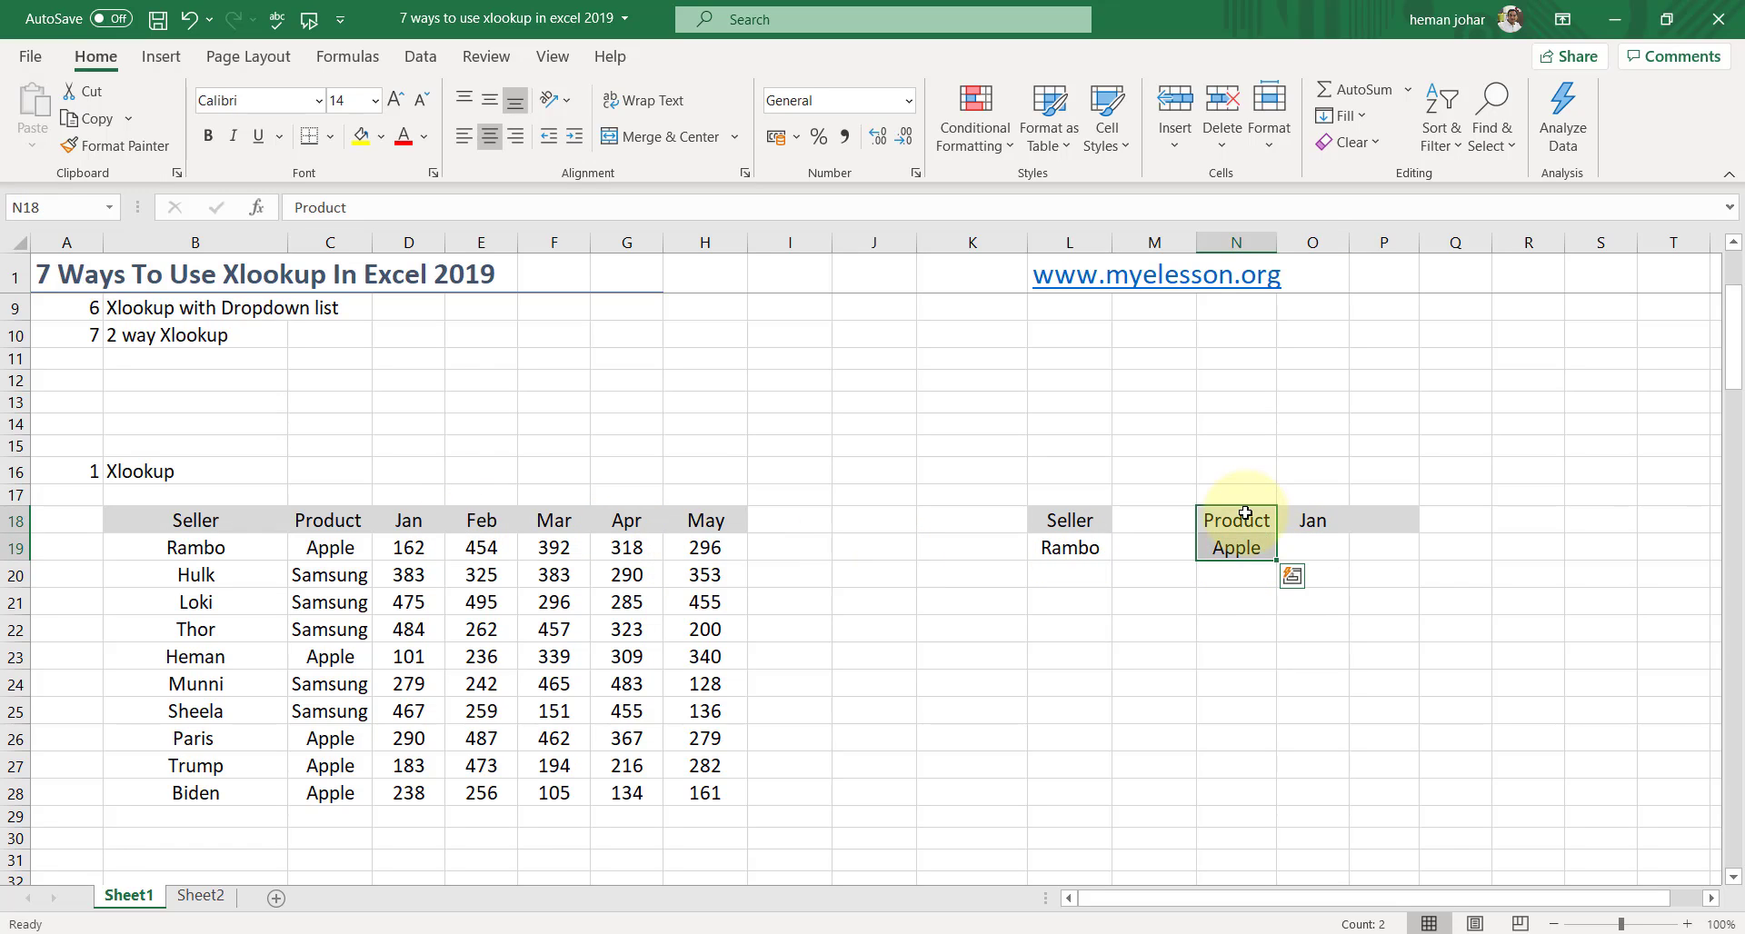
{"action": "key", "text": "Delete"}
{"action": "key", "text": "ctrl+v"}
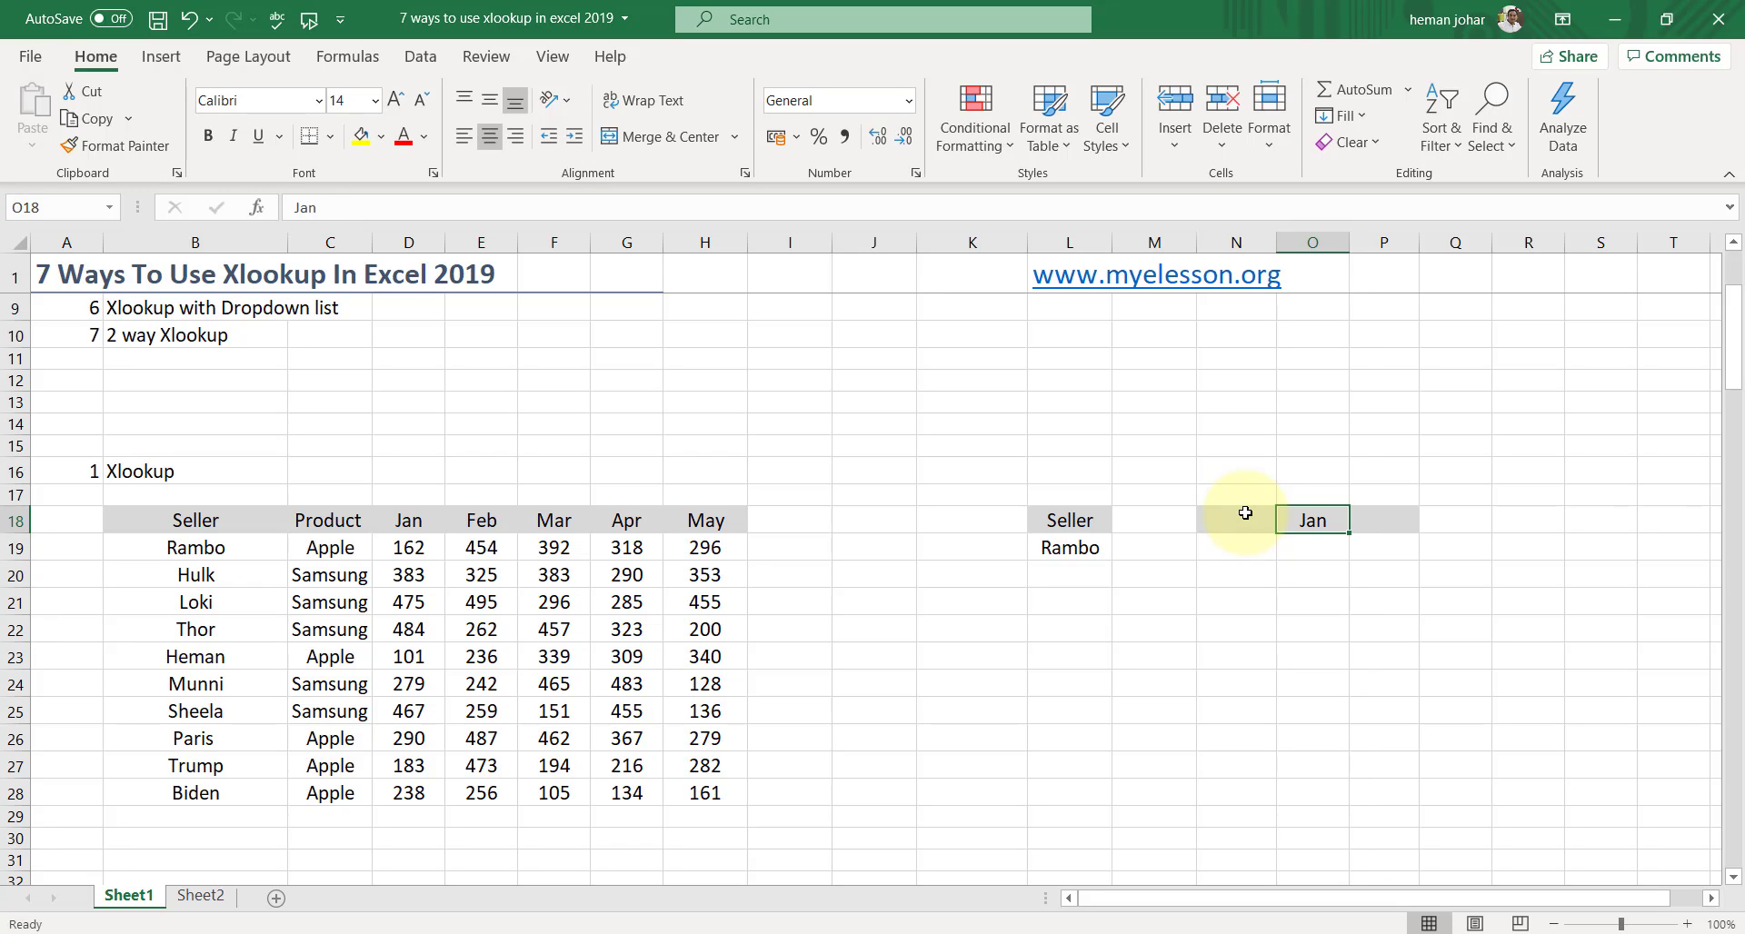
- Start an XLOOKUP formula in N19 with the seller cell L19 as the lookup value
{"action": "type", "text": "="}
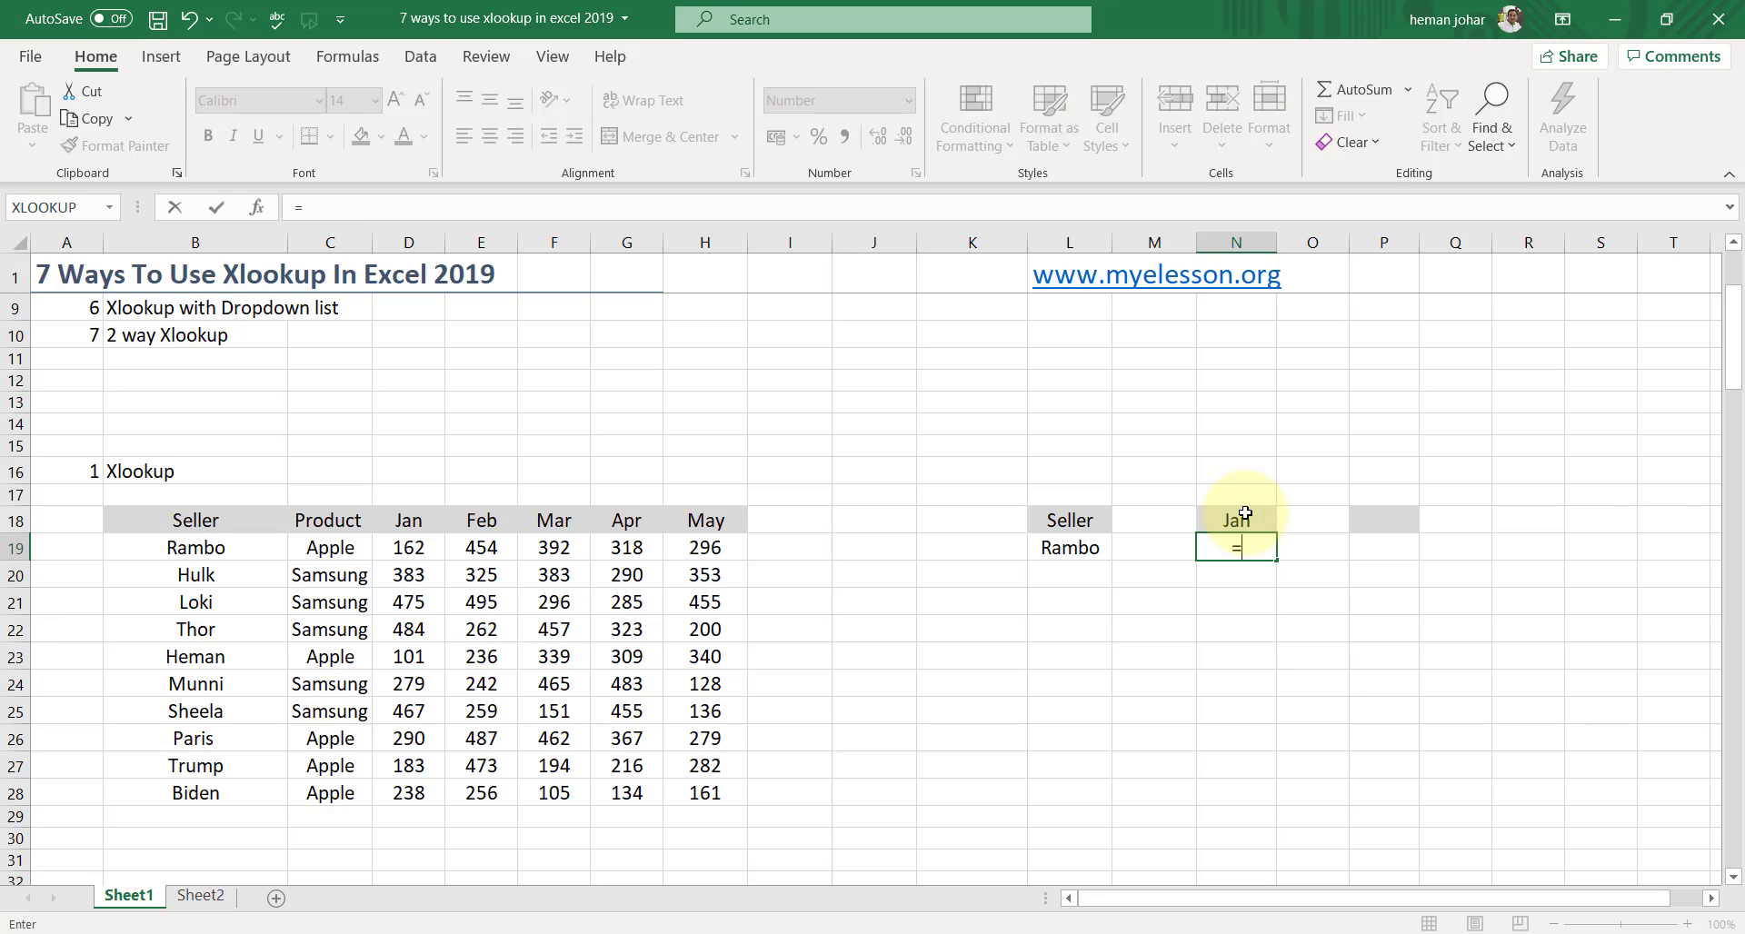
{"action": "type", "text": "xl"}
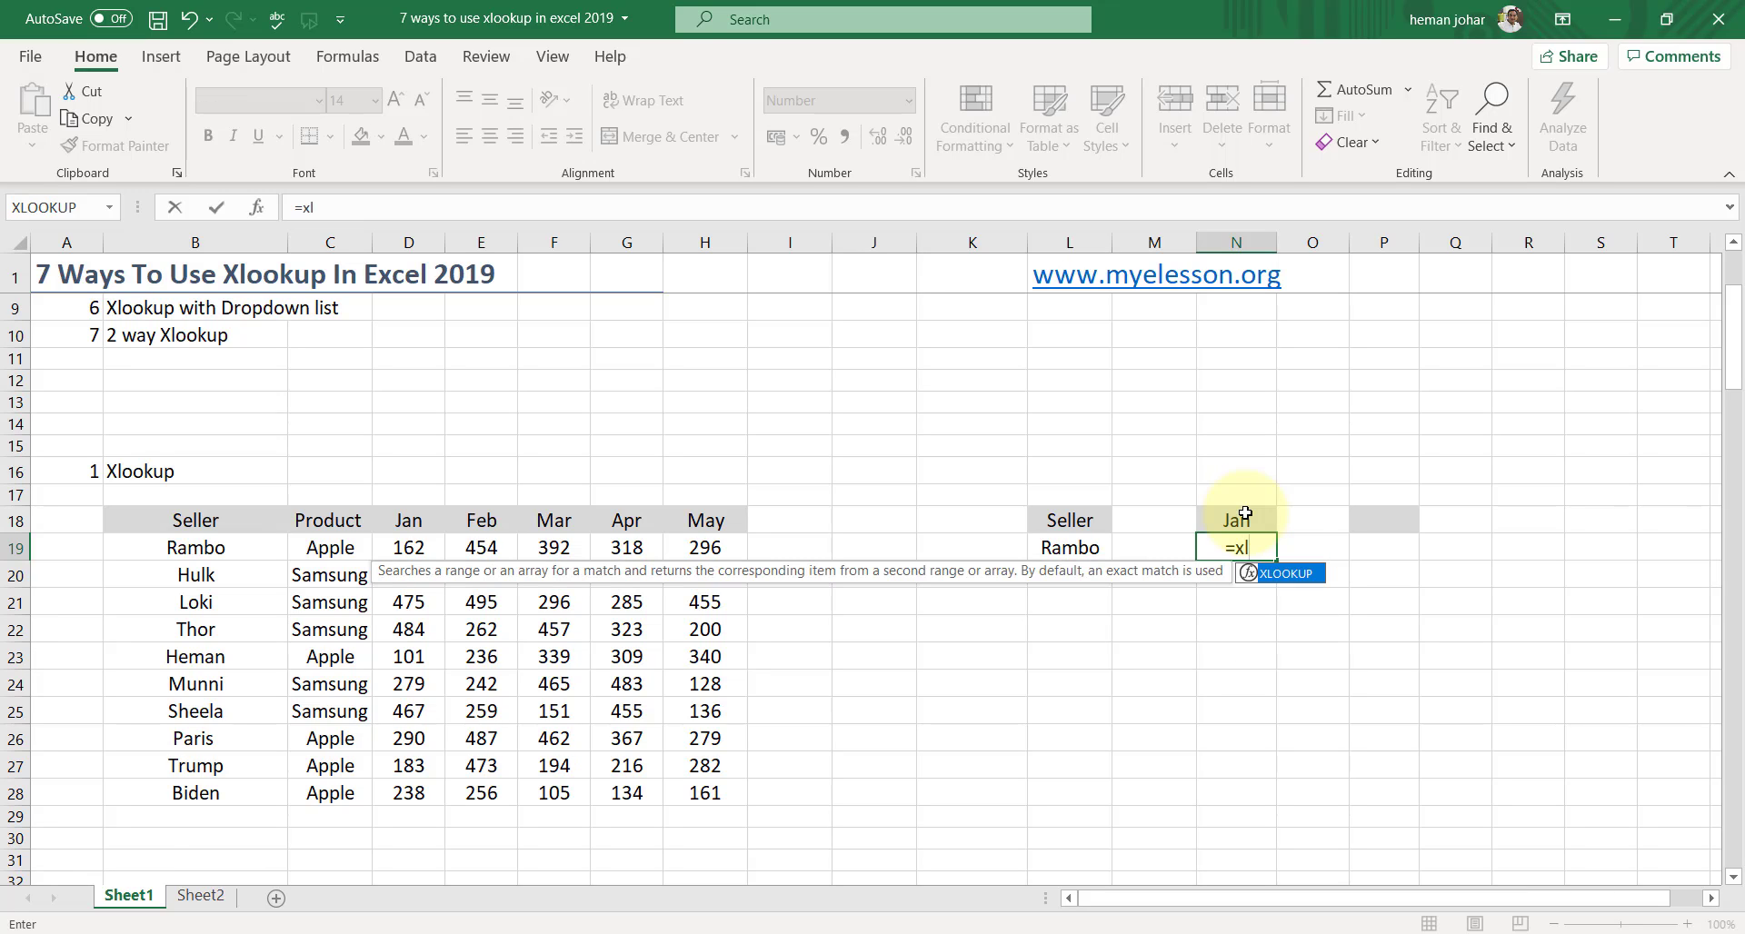
{"action": "key", "text": "Tab"}
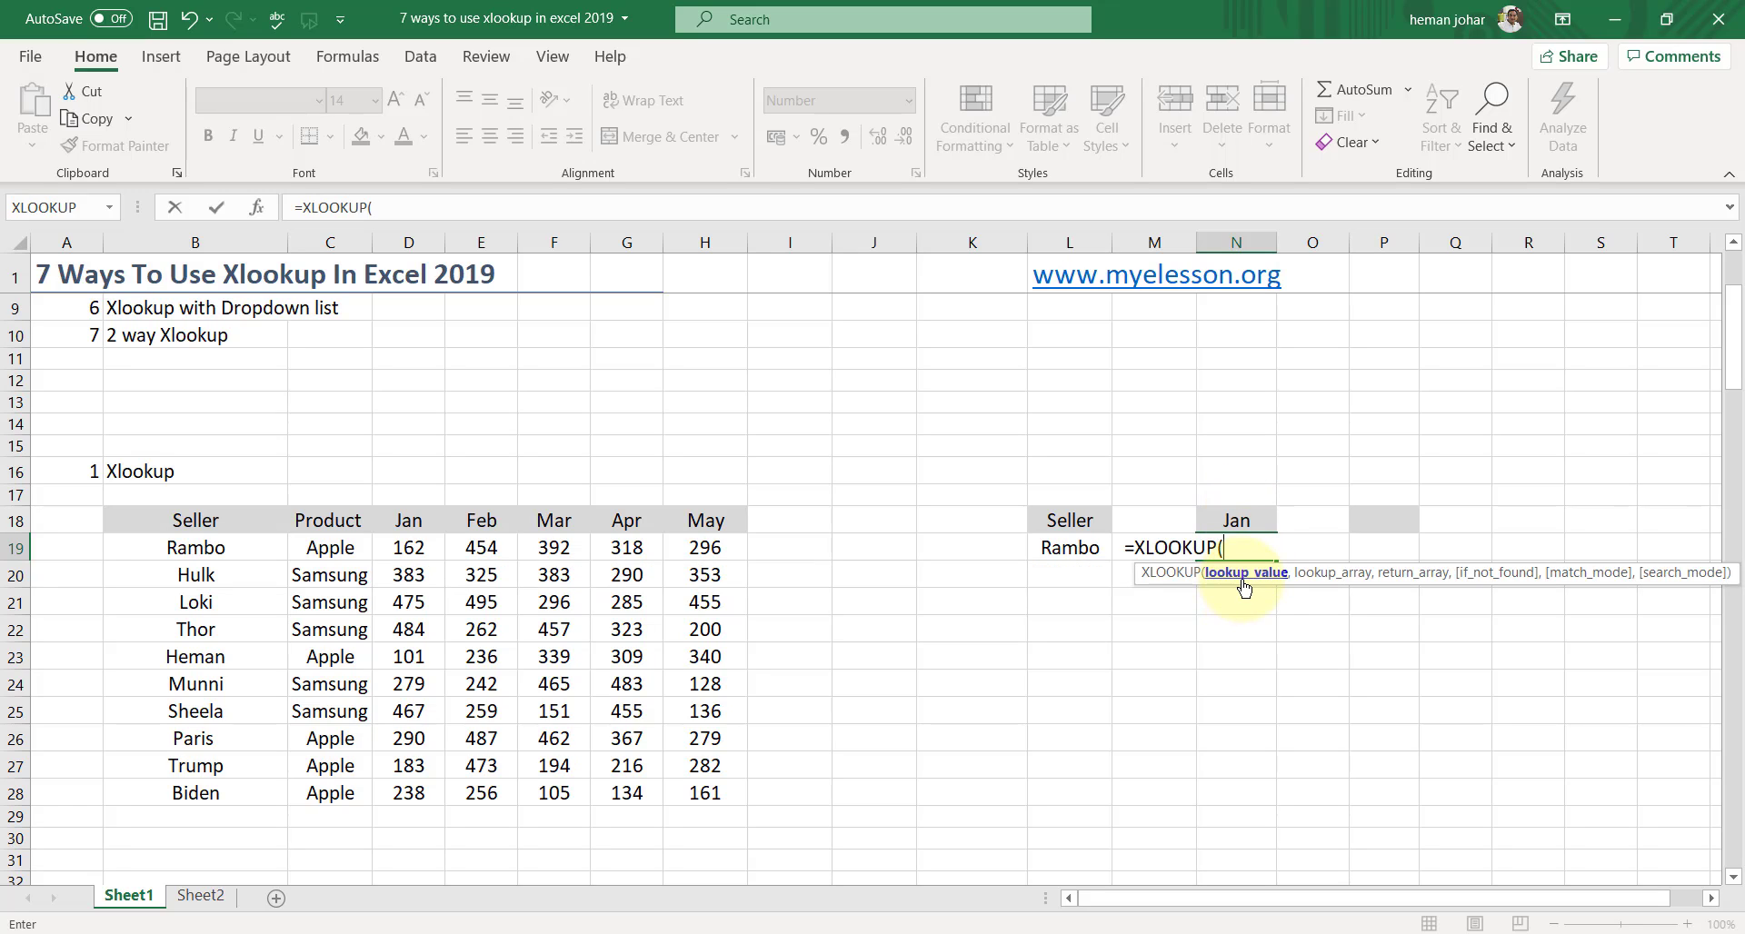
{"action": "left_click", "coordinate": [1071, 547]}
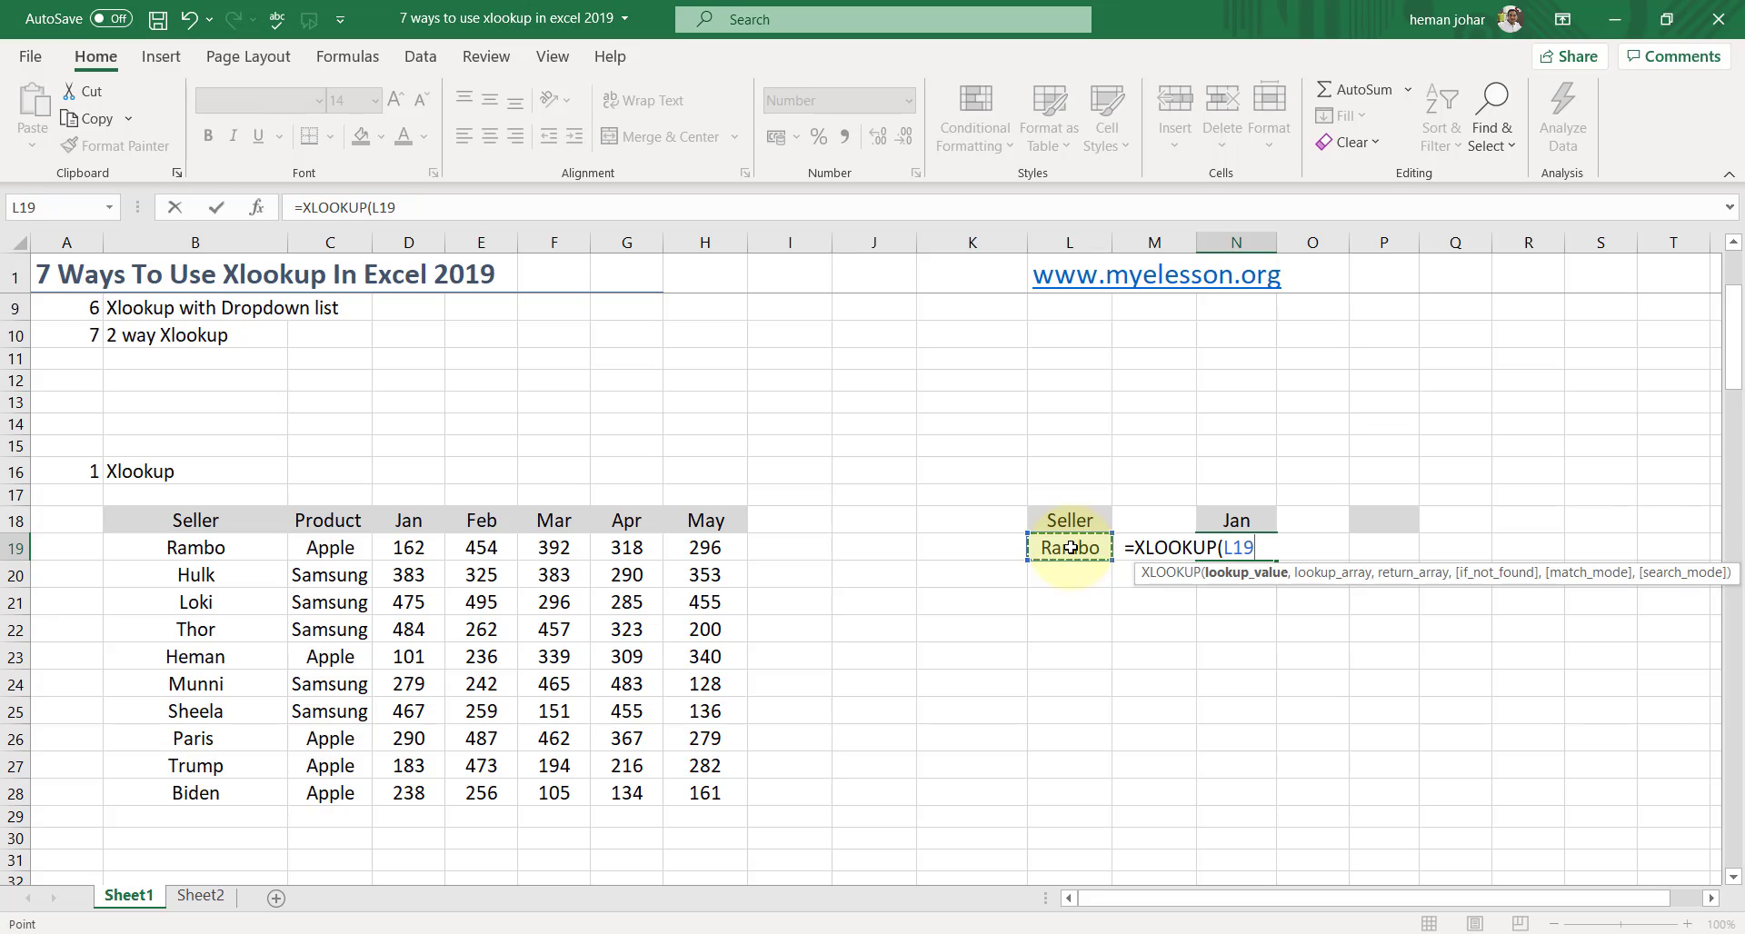
{"action": "type", "text": ","}
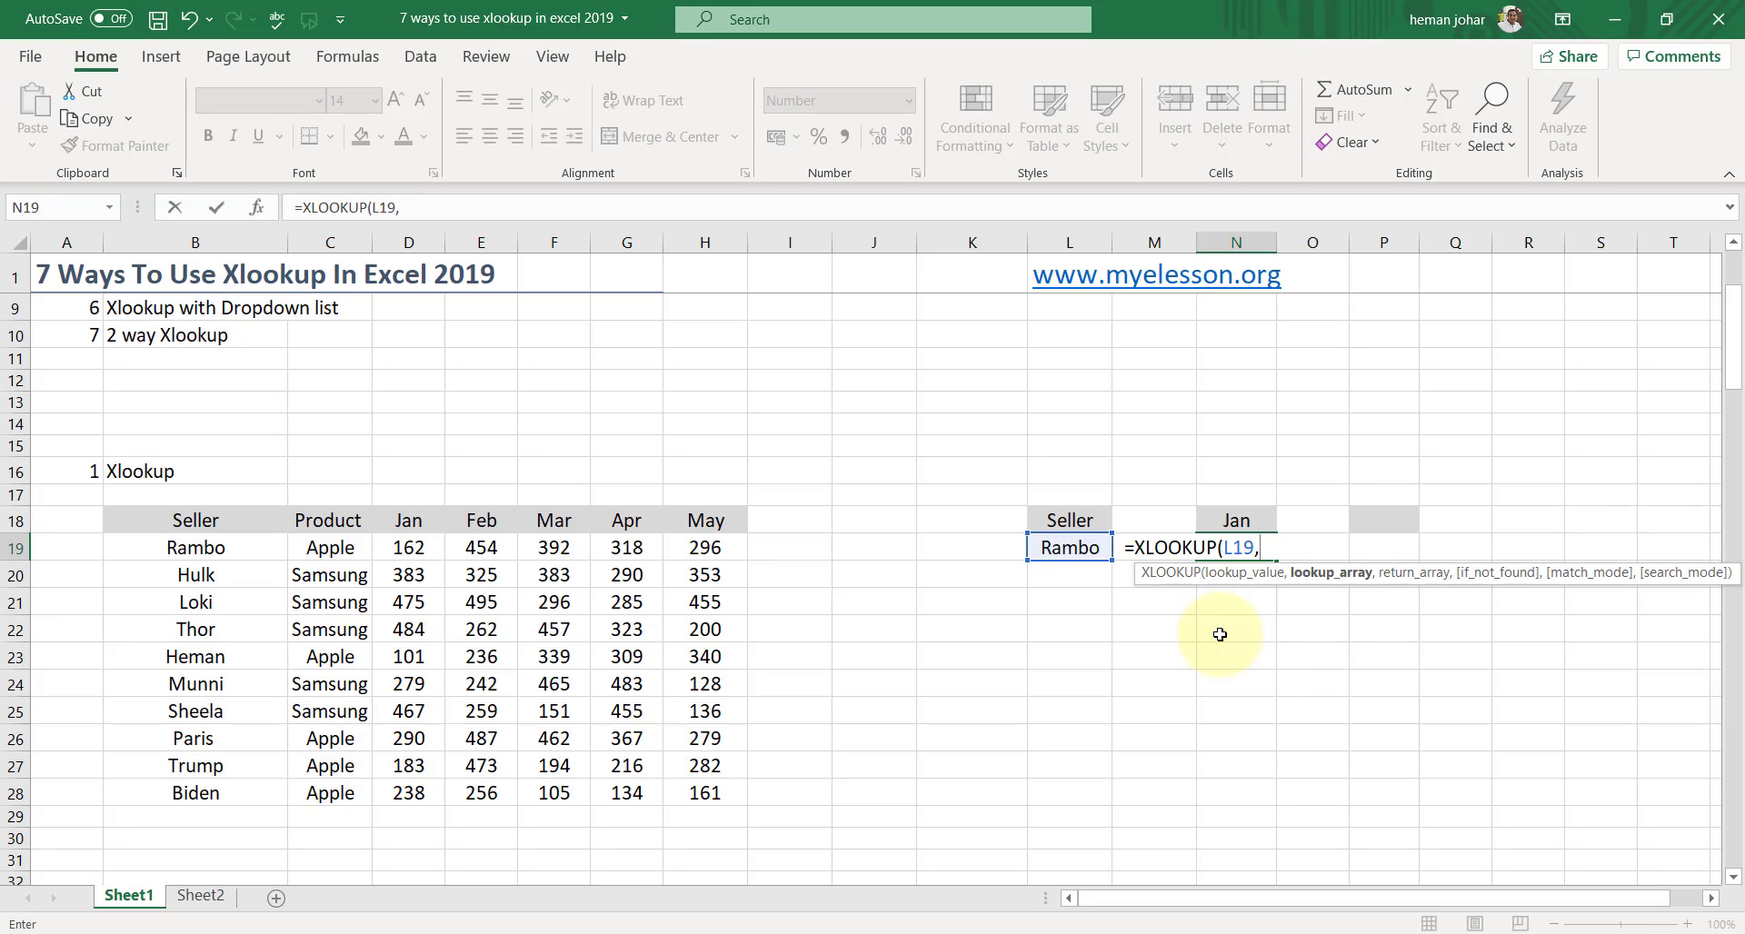
- Add the seller names in B19:B28 as the formula's lookup array
{"action": "left_click", "coordinate": [224, 552]}
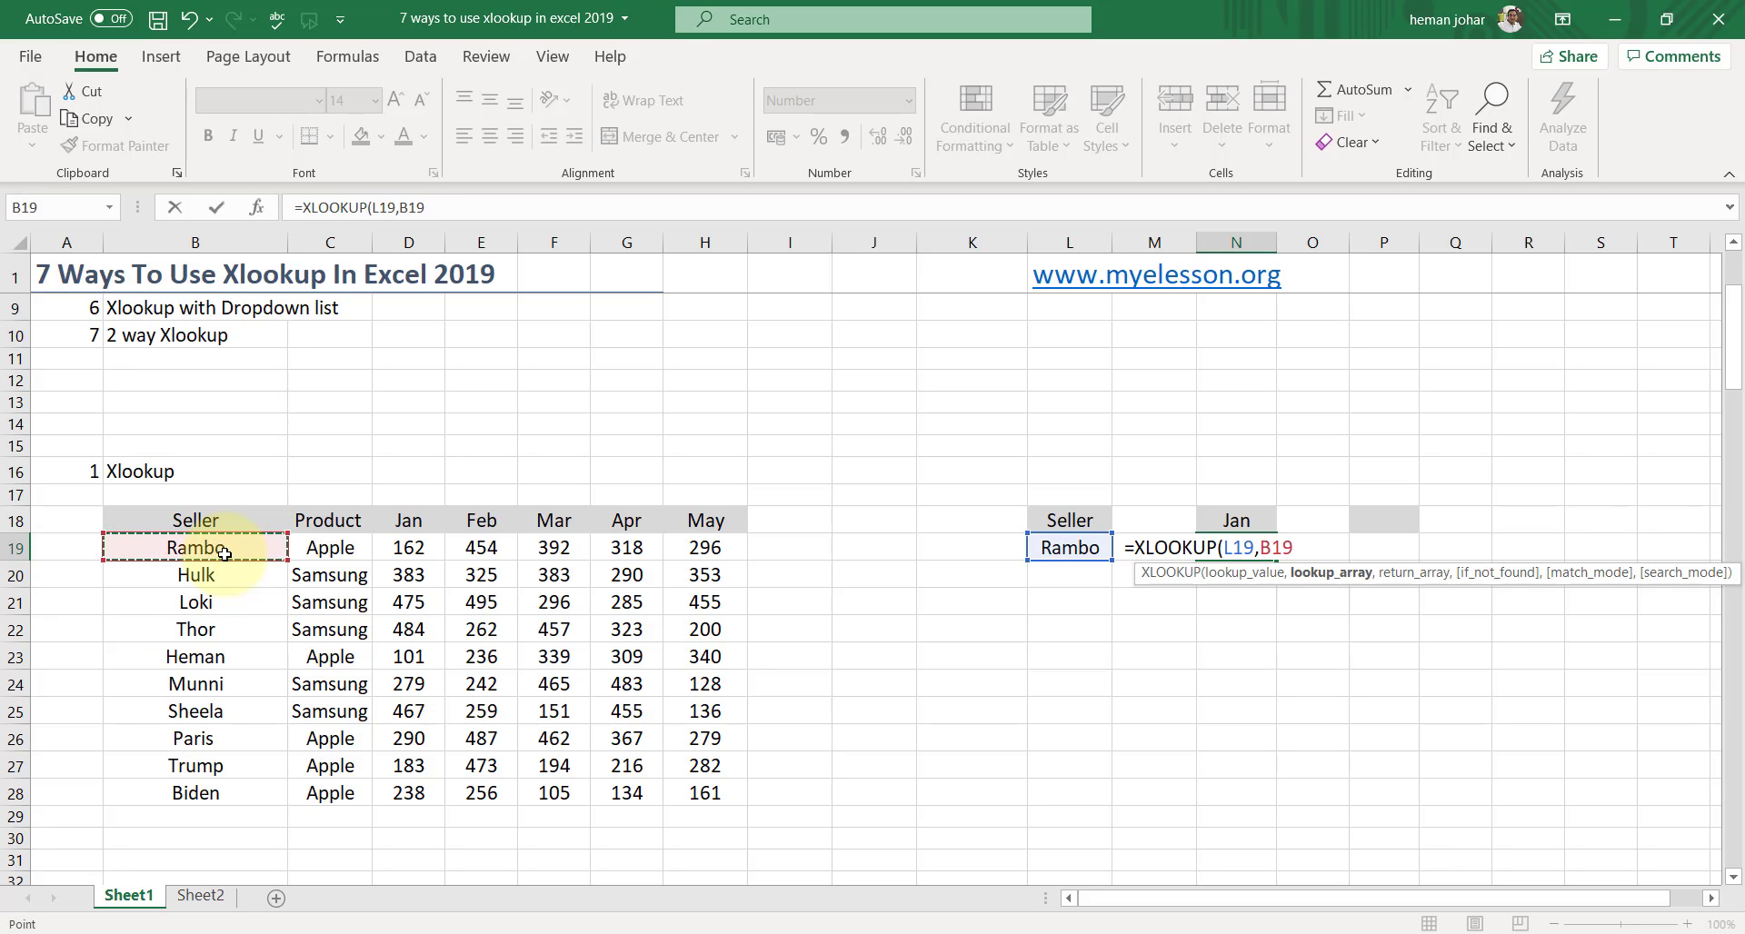
{"action": "key", "text": "shift+Down"}
{"action": "key", "text": "shift+Down"}
{"action": "key", "text": "shift+Down"}
{"action": "key", "text": "shift+Down"}
{"action": "key", "text": "shift+Down"}
{"action": "key", "text": "shift+Down"}
{"action": "key", "text": "shift+Down"}
{"action": "key", "text": "shift+Down"}
{"action": "key", "text": "shift+Down"}
{"action": "type", "text": ","}
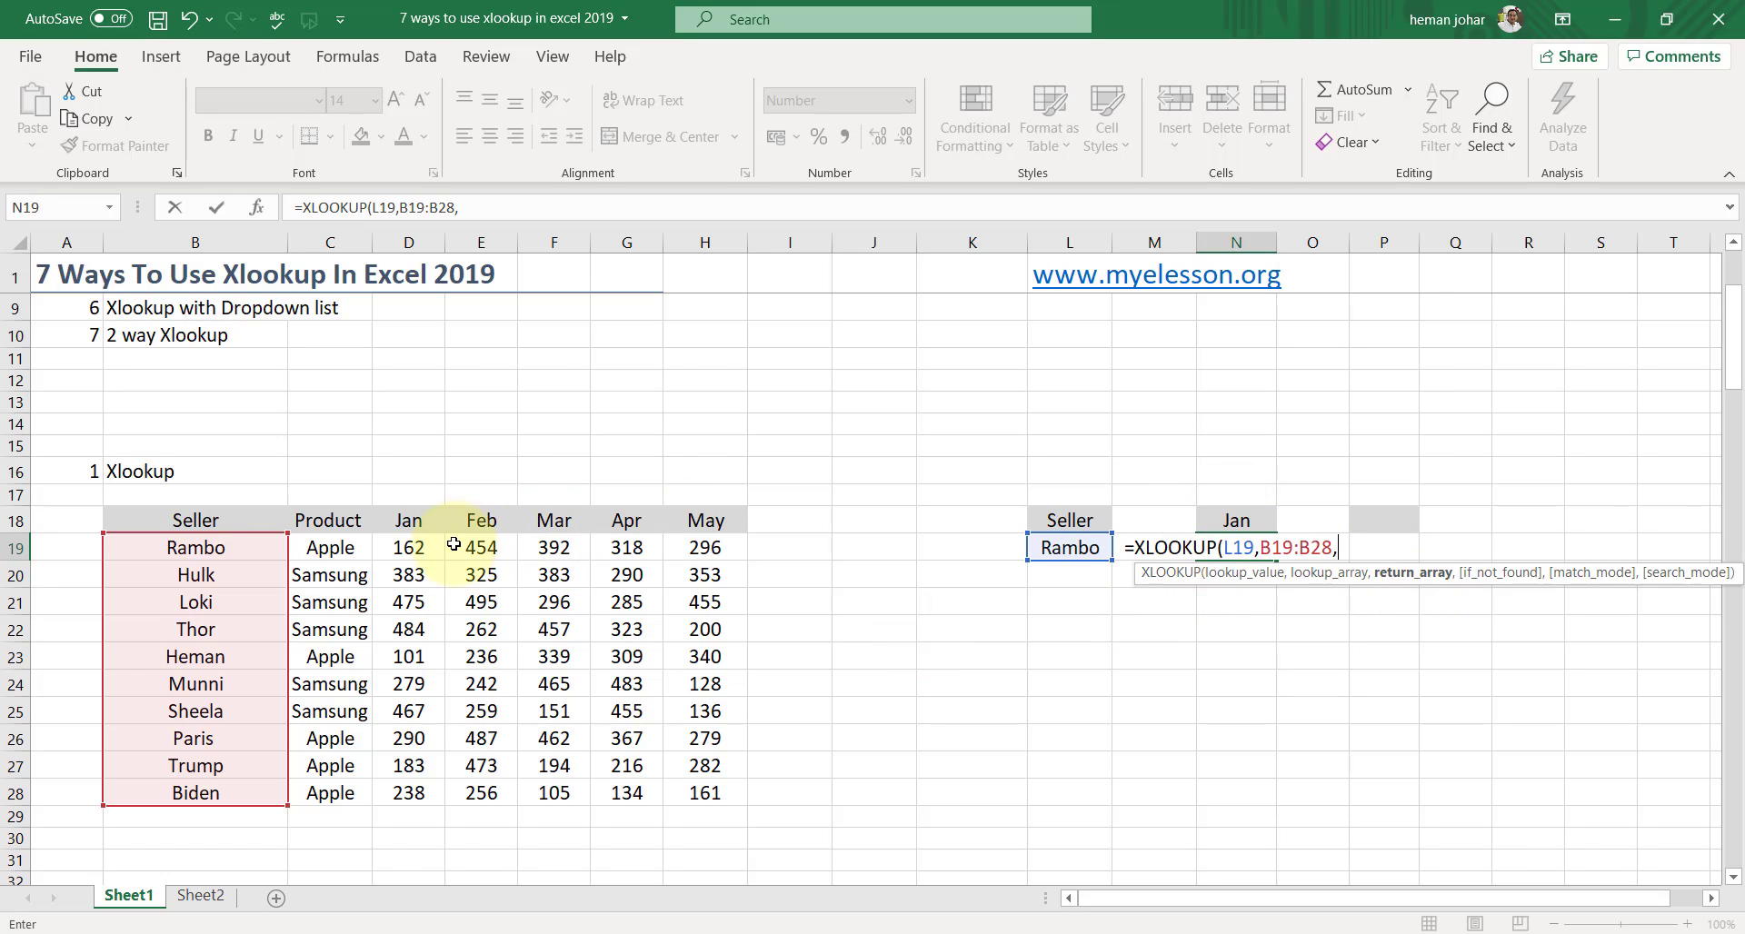
- Finish the formula with the Jan values D19:D28 as the return array and compare its result with the seller table
{"action": "left_click", "coordinate": [425, 548]}
{"action": "left_click_drag", "start_coordinate": [425, 548], "coordinate": [409, 793]}
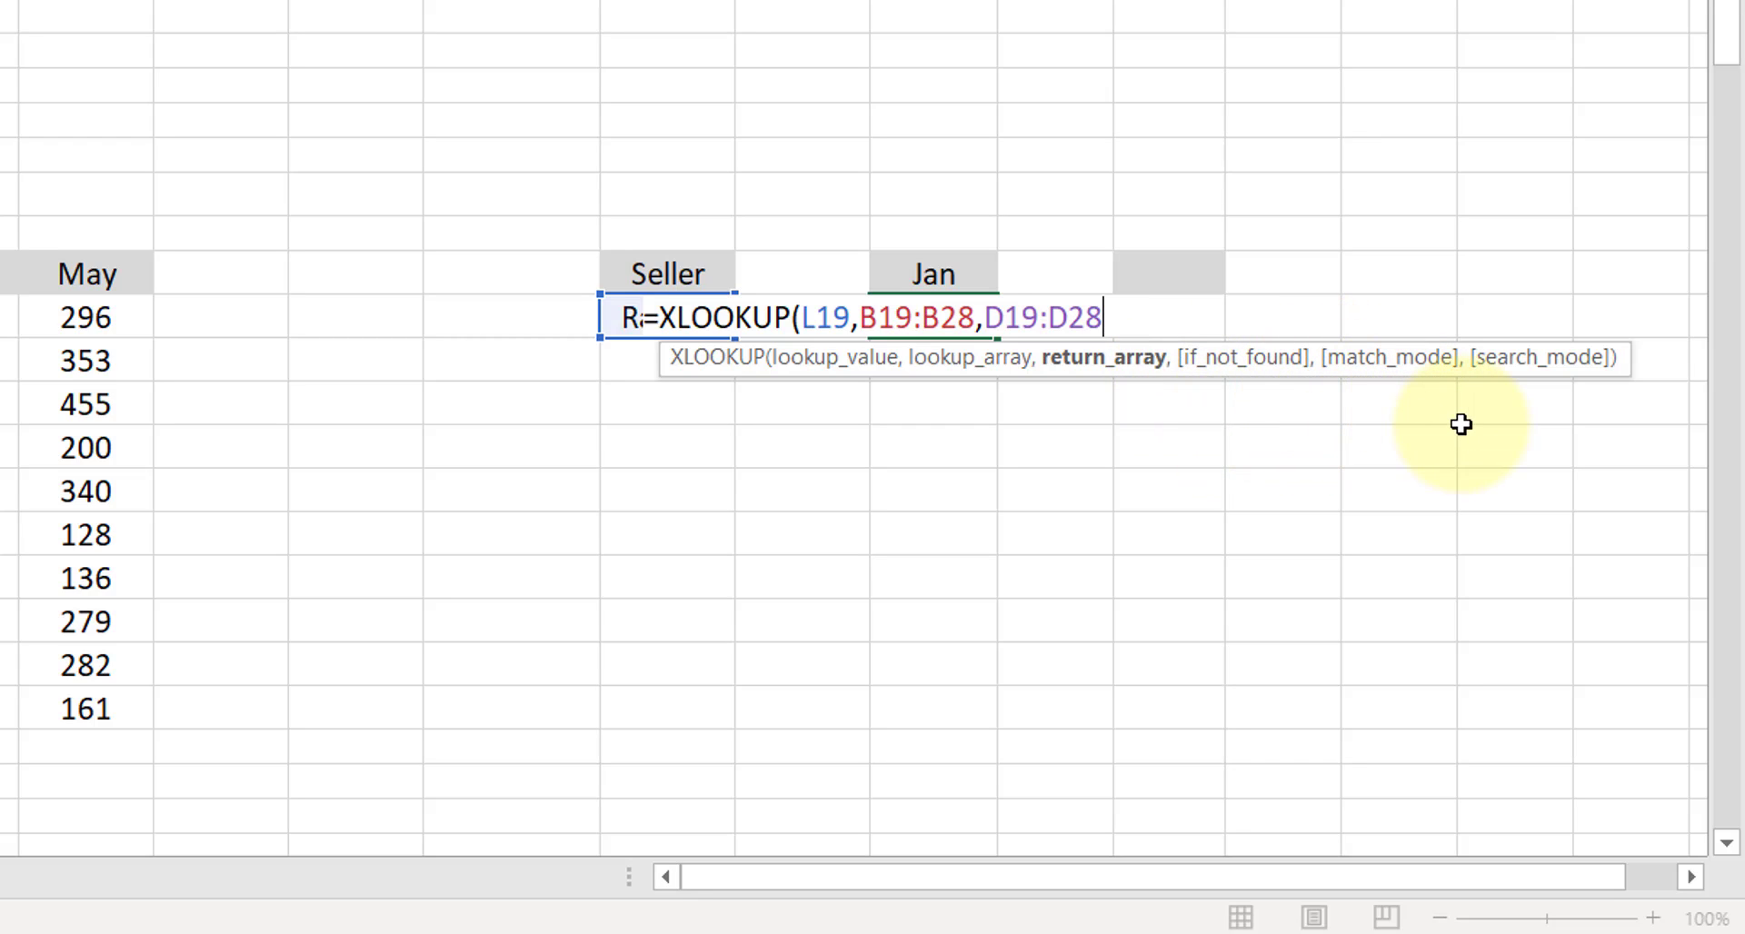
{"action": "type", "text": ")"}
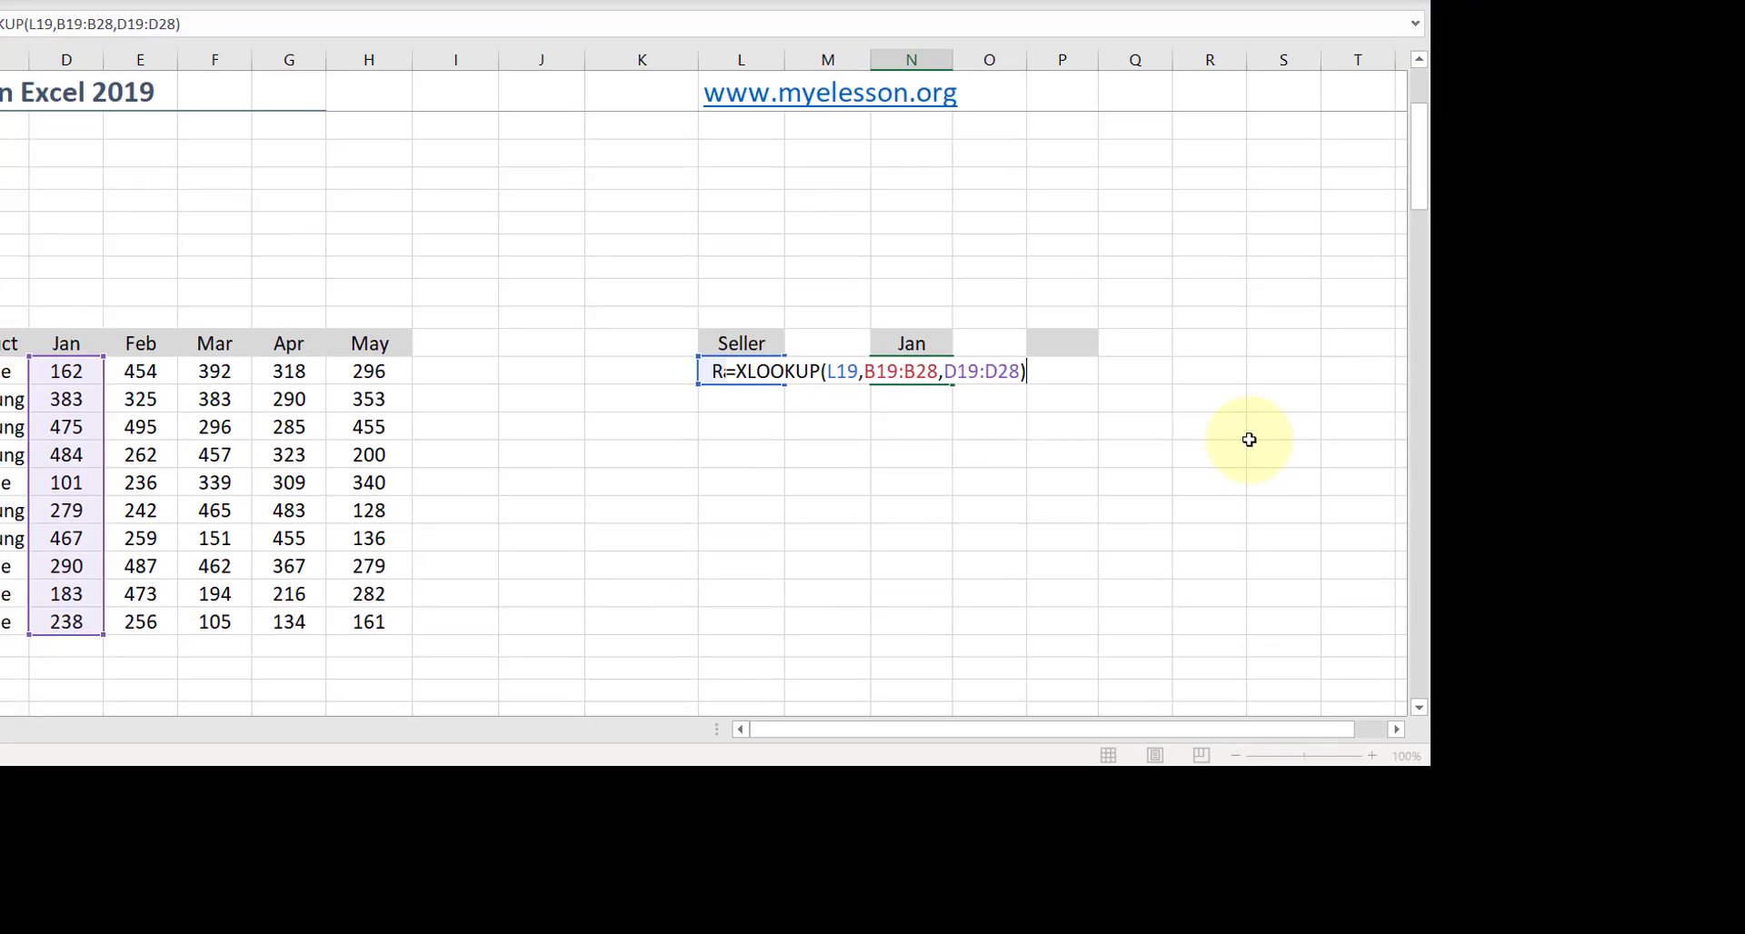
{"action": "key", "text": "Return"}
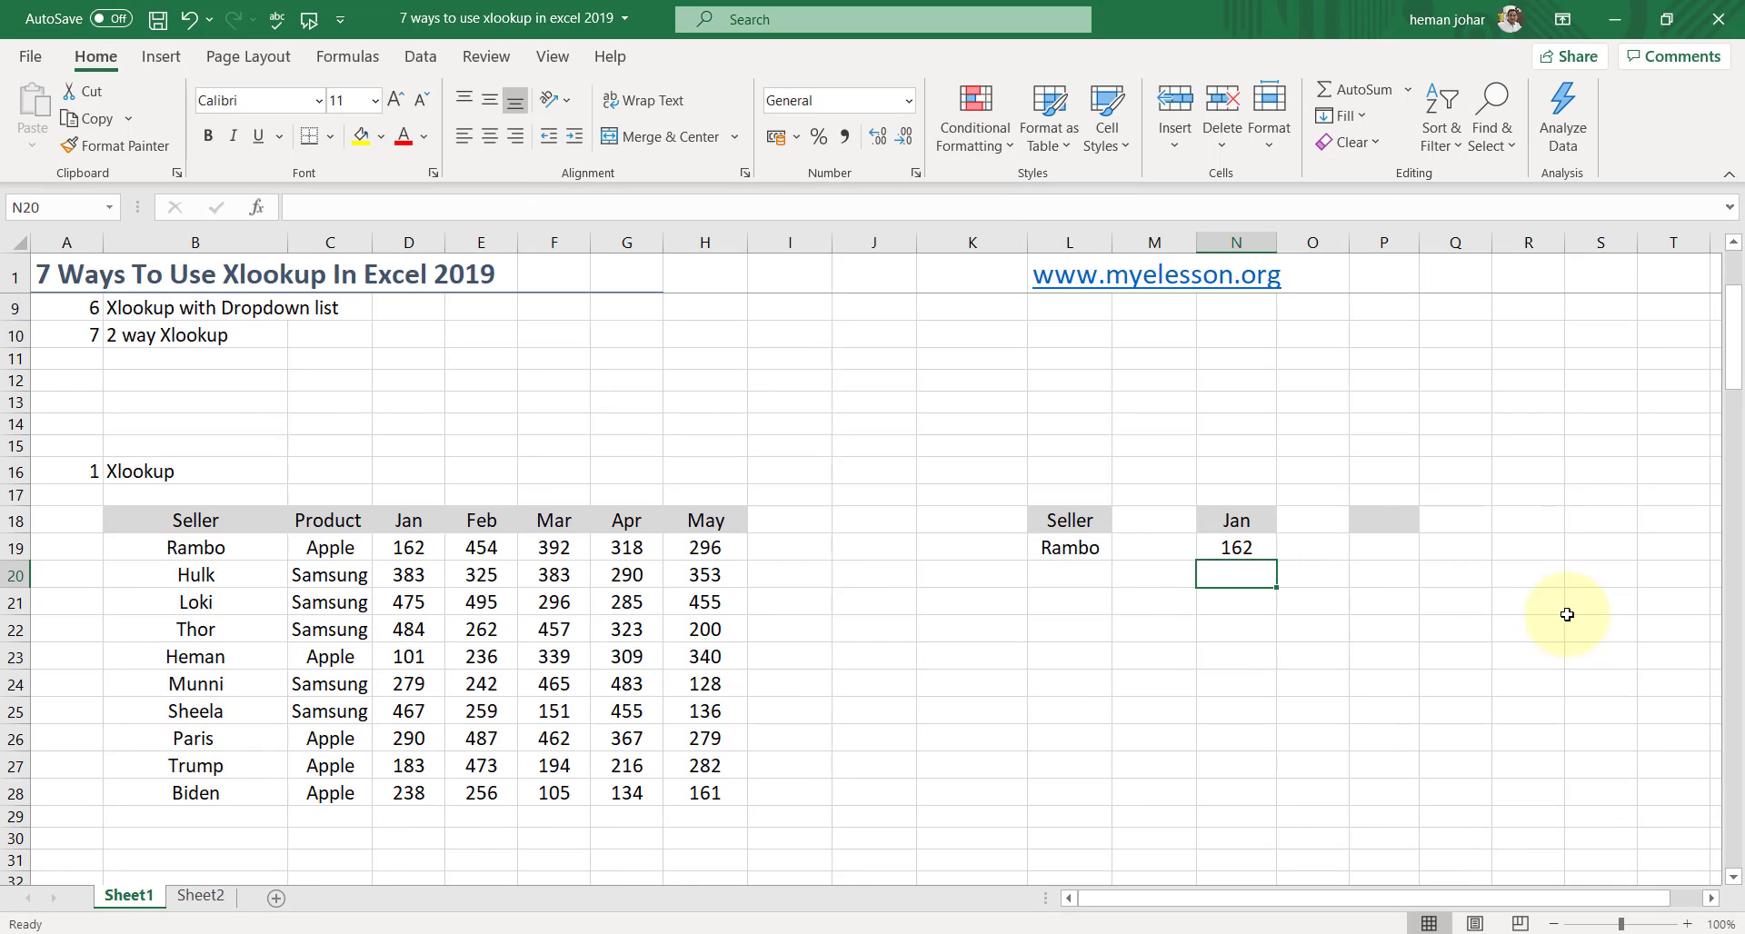
{"action": "key", "text": "Up"}
{"action": "left_click", "coordinate": [1251, 566]}
{"action": "left_click", "coordinate": [1241, 547]}
{"action": "left_click", "coordinate": [423, 557]}
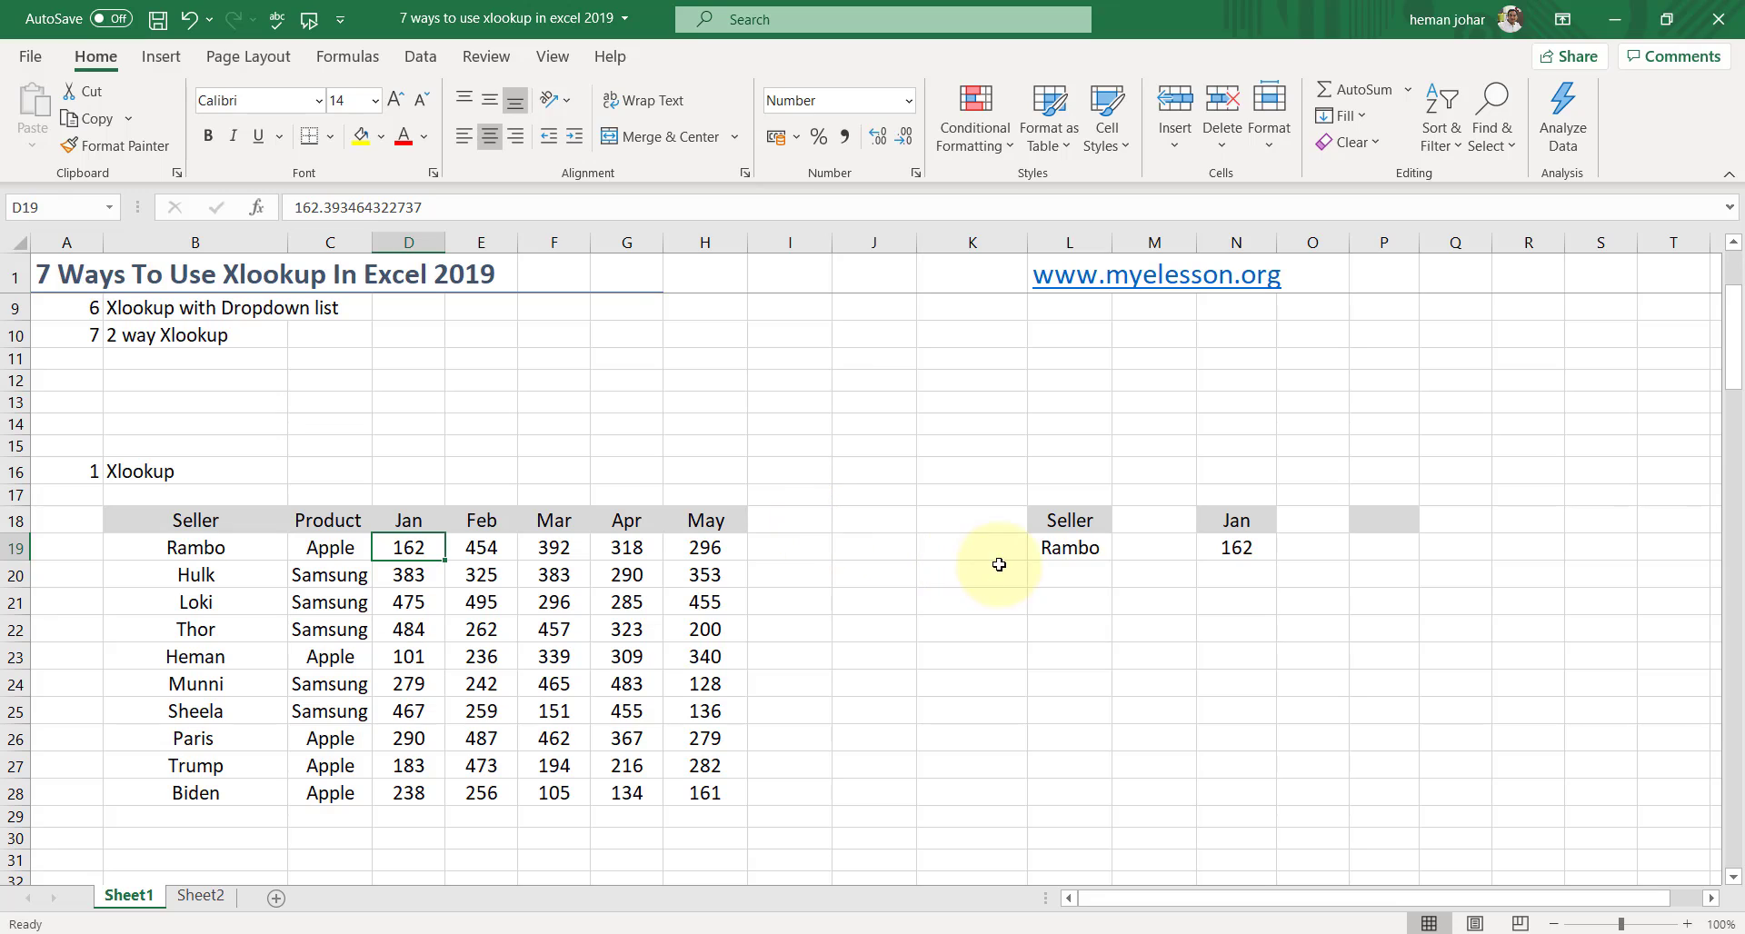
- Change the lookup seller in L19 to Thor and check the returned January figure against the table
{"action": "left_click", "coordinate": [1069, 551]}
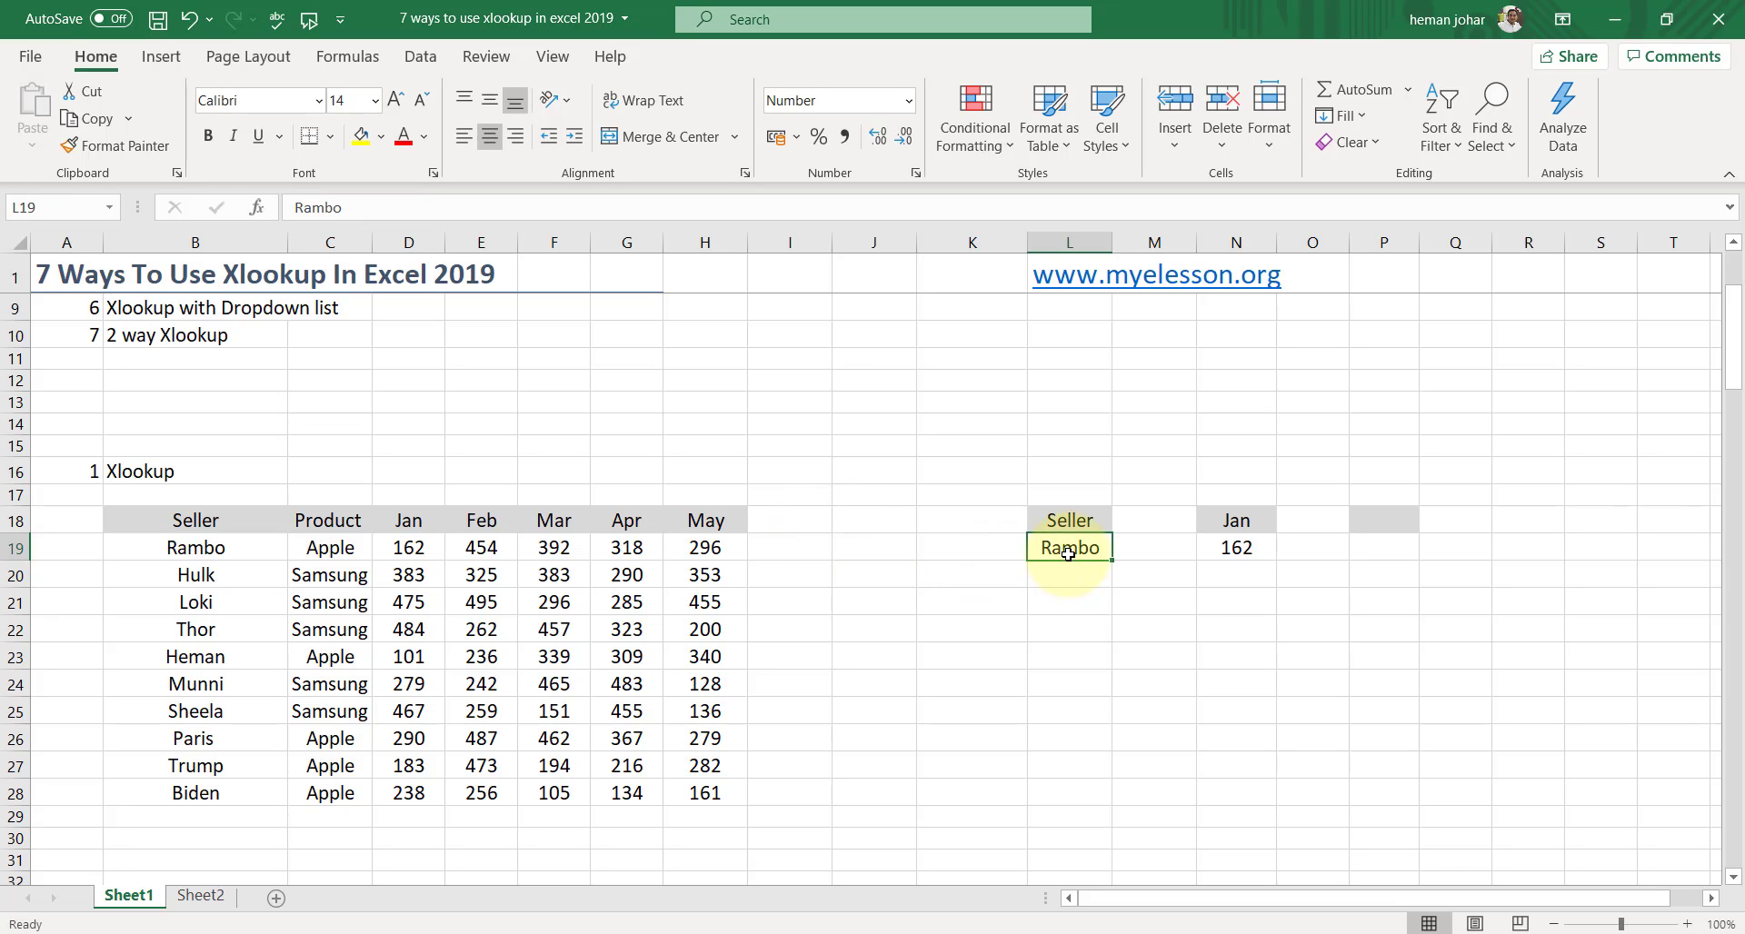
{"action": "type", "text": "Thor"}
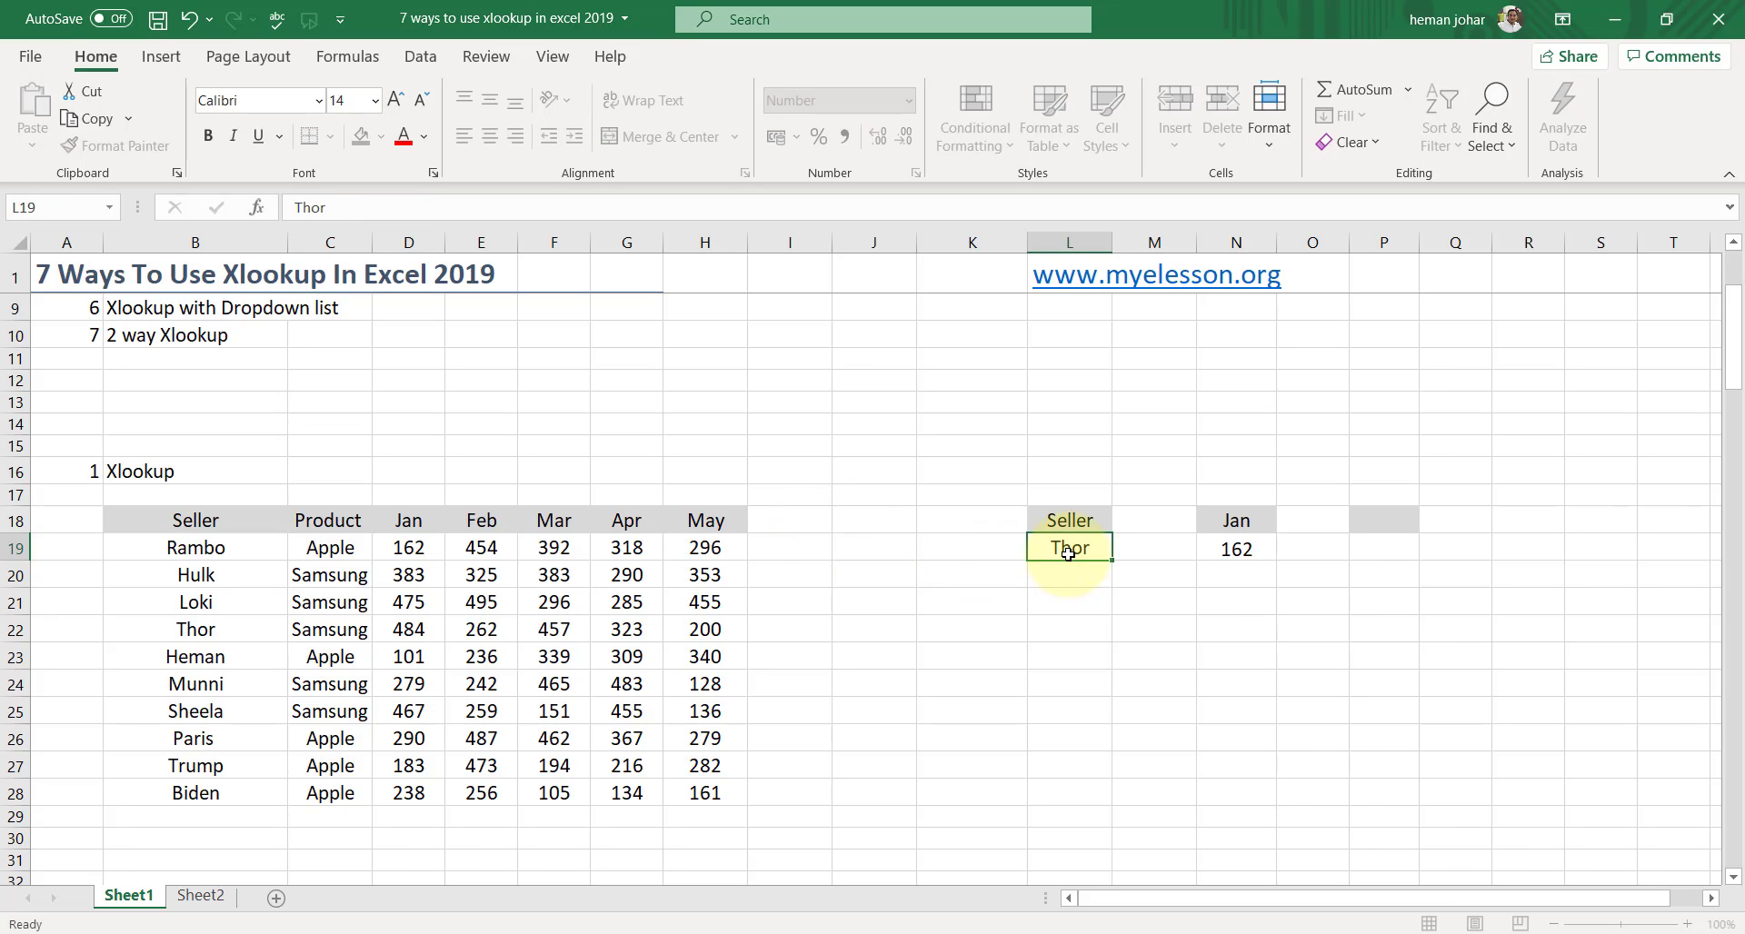
{"action": "key", "text": "Return"}
{"action": "left_click", "coordinate": [1238, 549]}
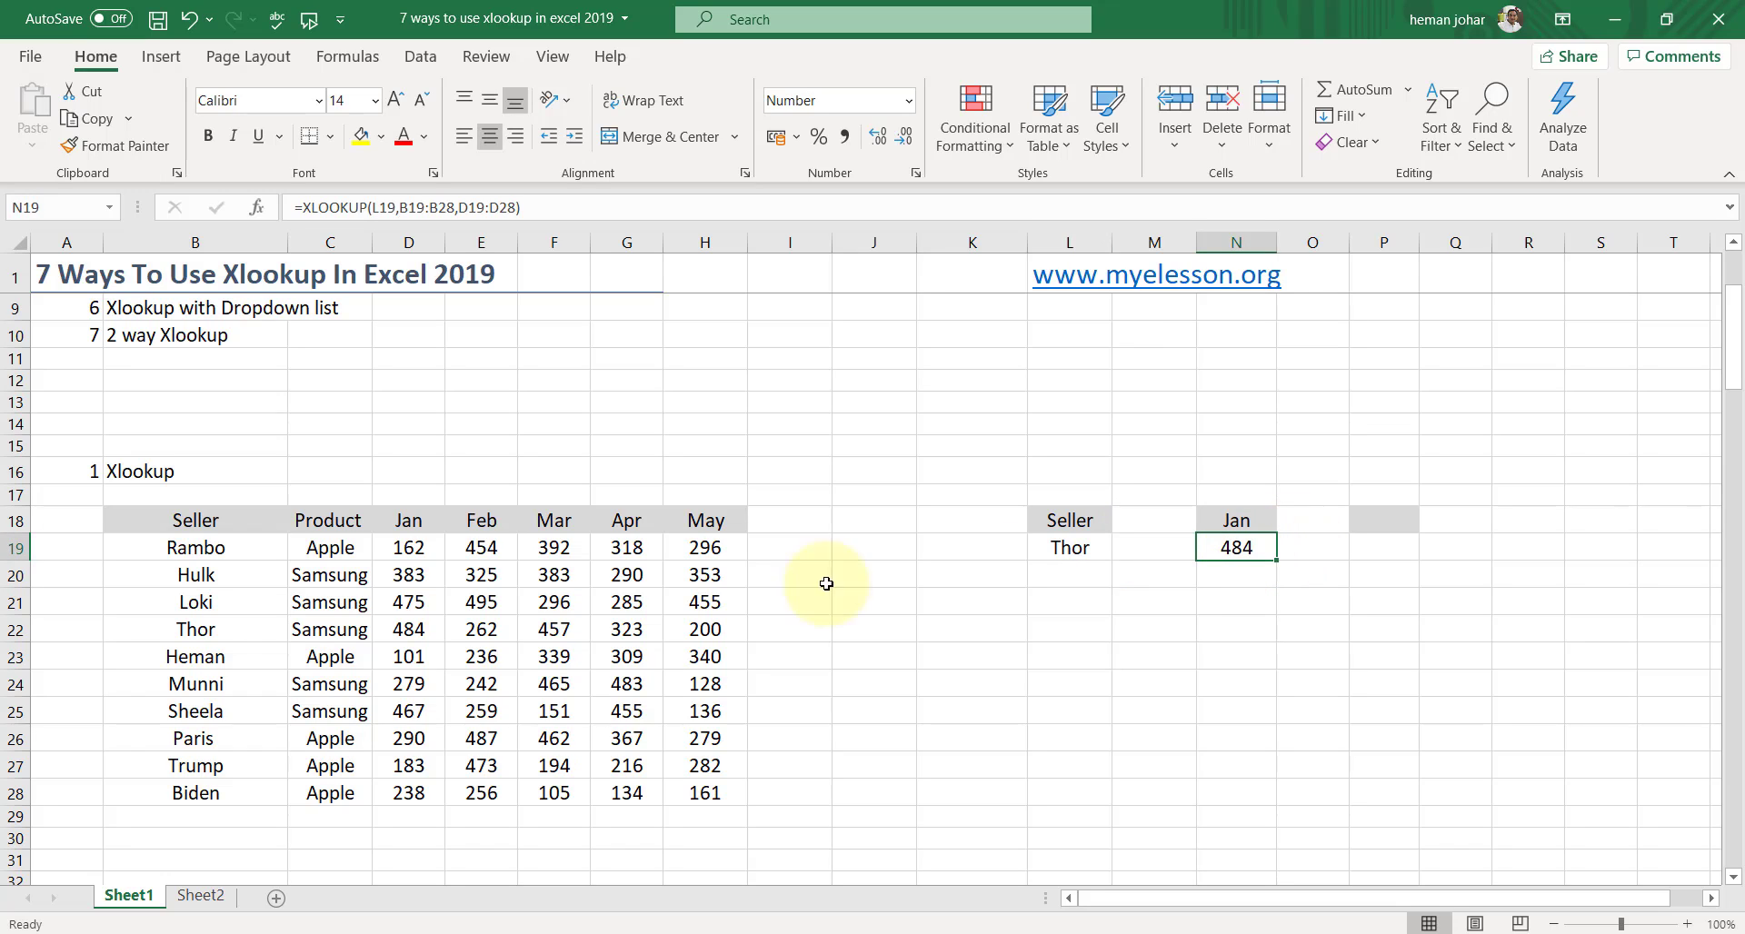
{"action": "left_click", "coordinate": [394, 631]}
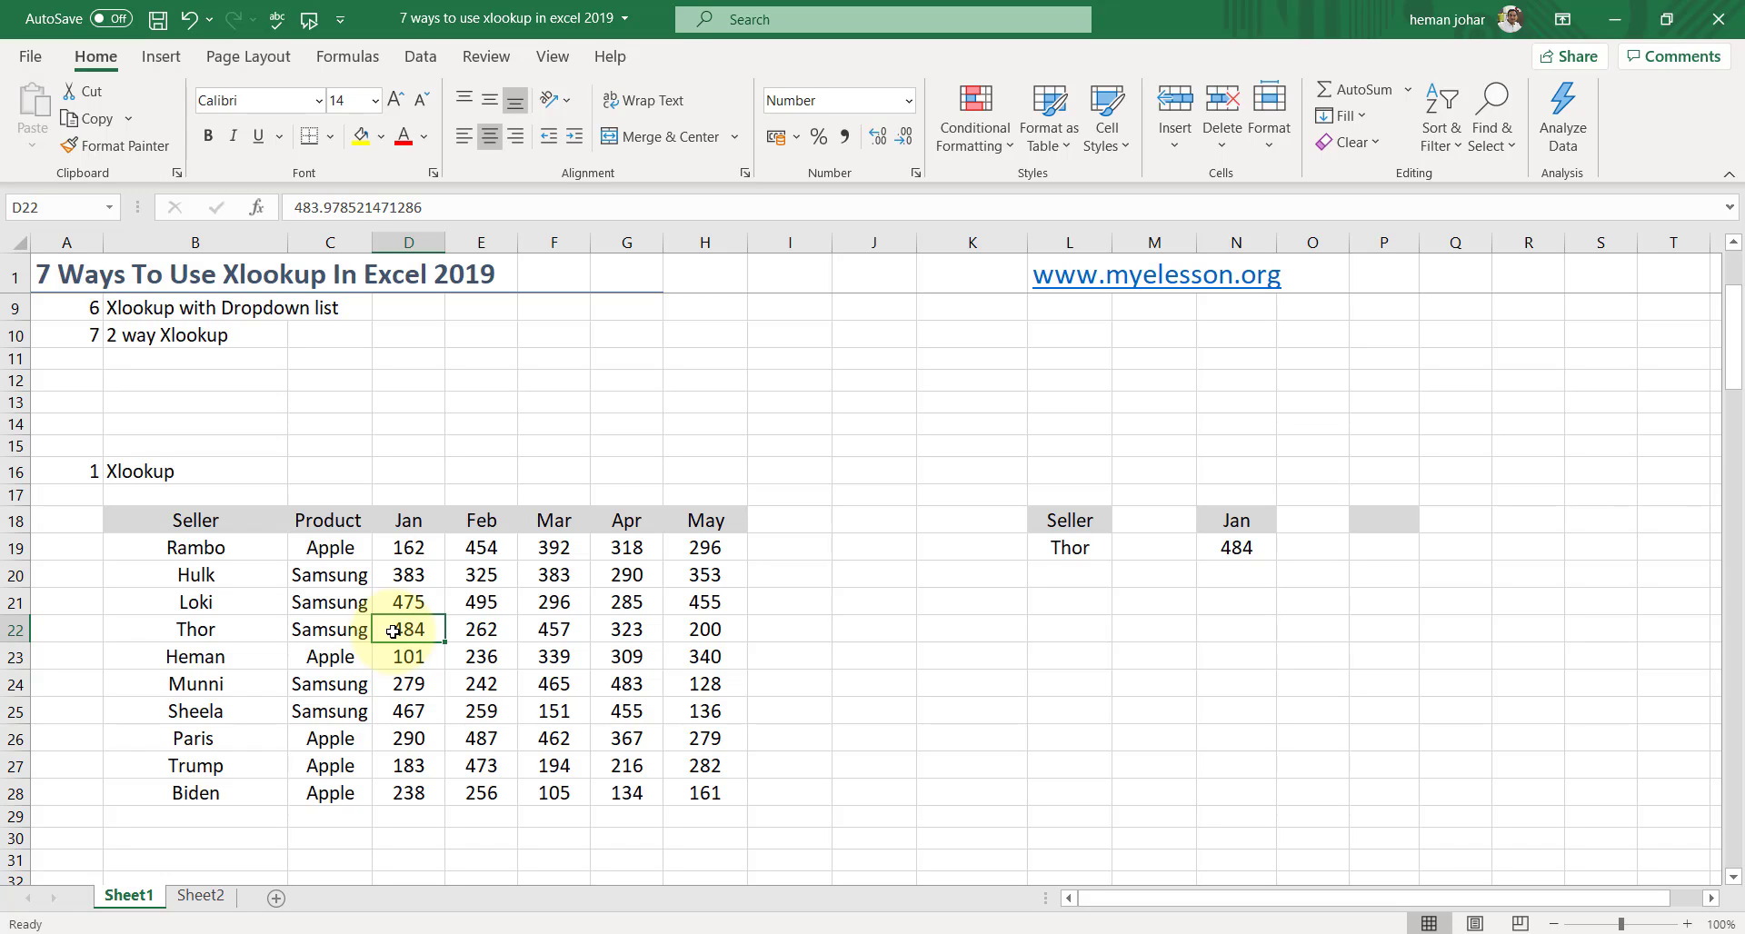
{"action": "left_click", "coordinate": [904, 707]}
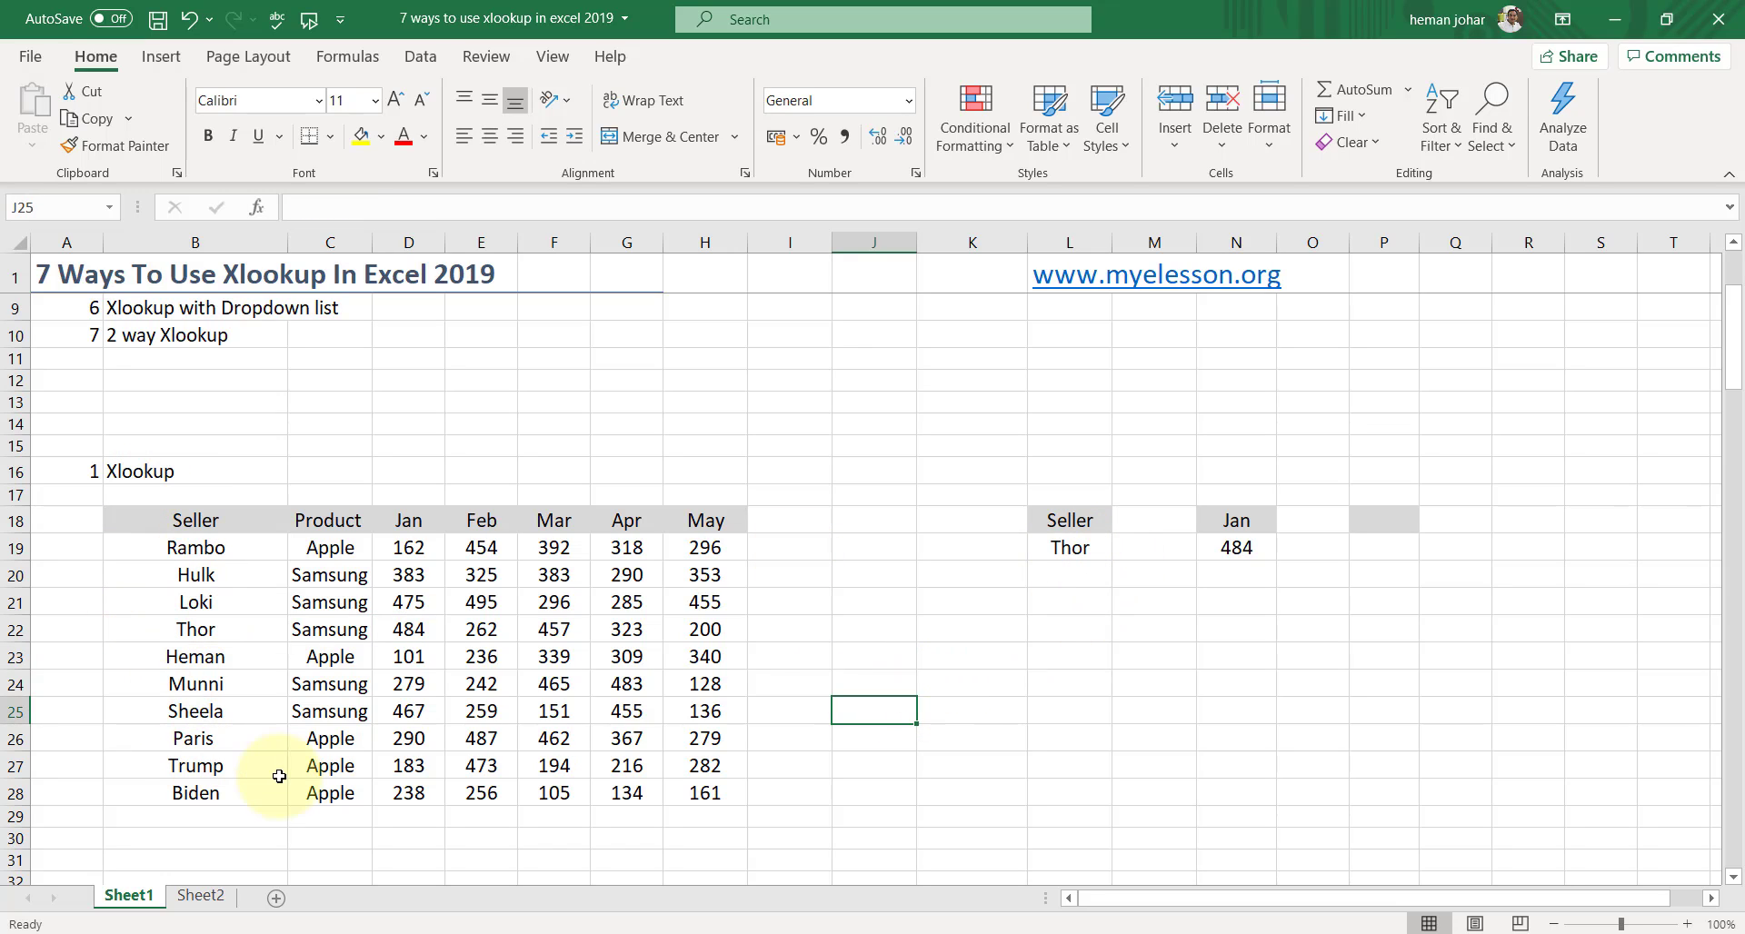
- Examine the section 2 table, Xlookup to find values on the left, with its Id column and Id/Name lookup cells
{"action": "left_click", "coordinate": [967, 647]}
{"action": "key", "text": "Down"}
{"action": "key", "text": "Down"}
{"action": "key", "text": "Down"}
{"action": "key", "text": "Down"}
{"action": "key", "text": "Down"}
{"action": "key", "text": "Down"}
{"action": "key", "text": "Down"}
{"action": "key", "text": "Down"}
{"action": "key", "text": "Down"}
{"action": "key", "text": "Down"}
{"action": "key", "text": "Down"}
{"action": "key", "text": "Down"}
{"action": "key", "text": "Down"}
{"action": "key", "text": "Down"}
{"action": "key", "text": "Down"}
{"action": "key", "text": "Down"}
{"action": "key", "text": "Down"}
{"action": "key", "text": "Down"}
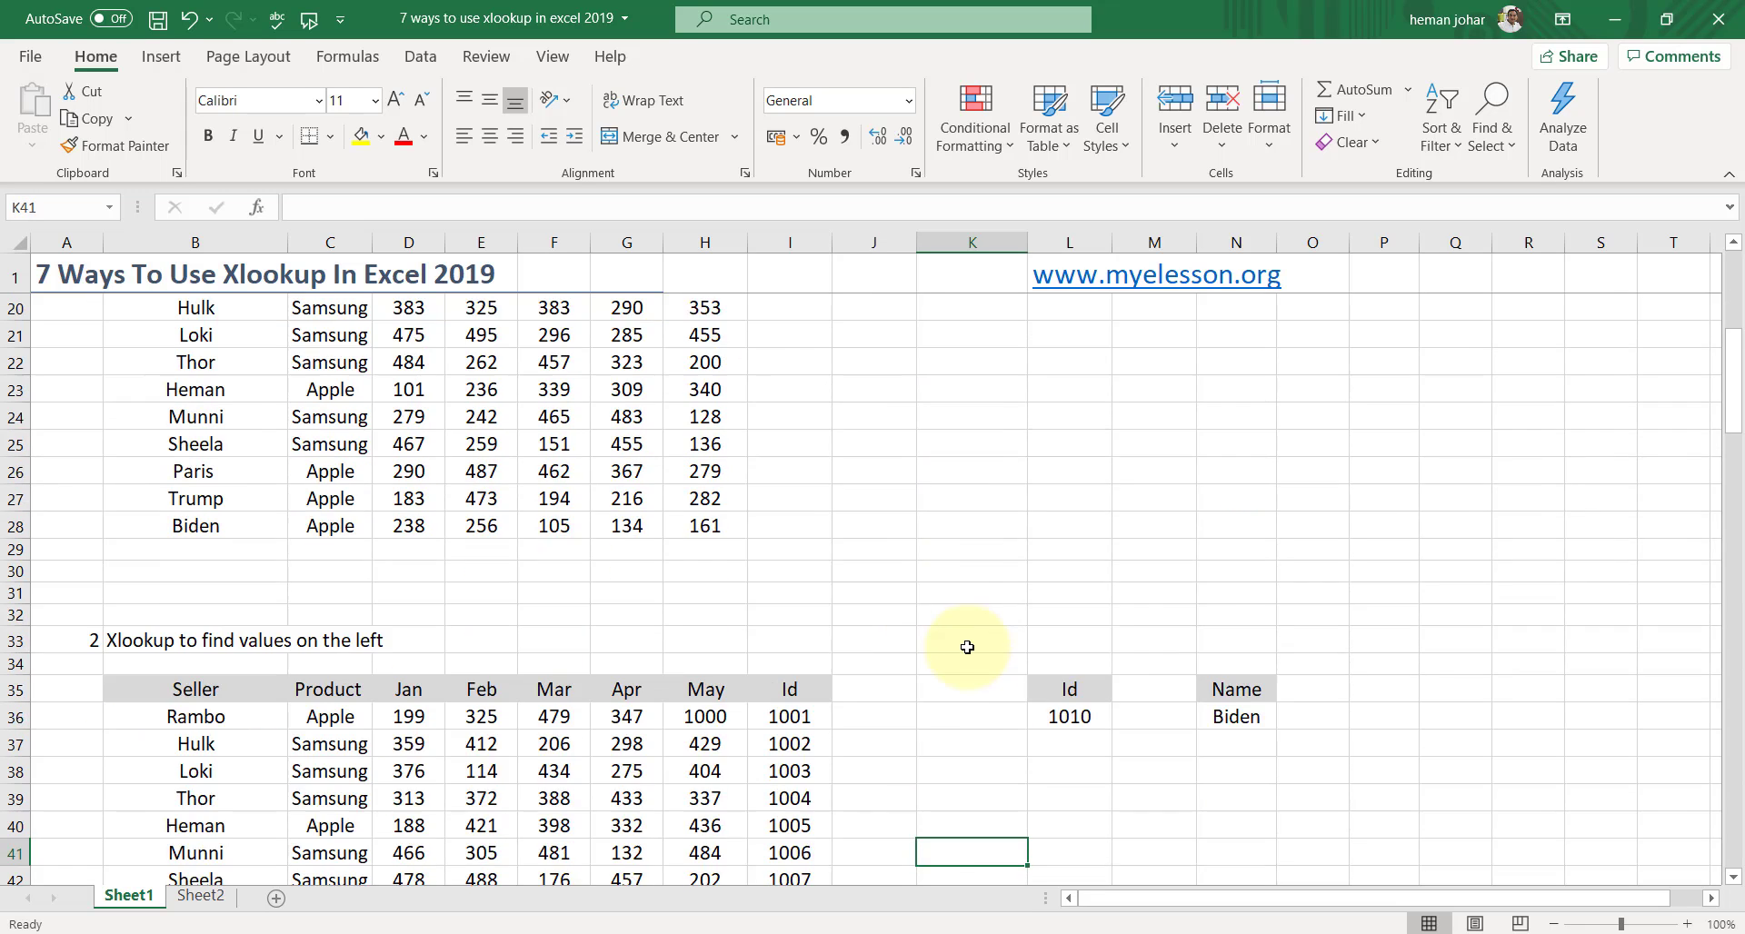
{"action": "key", "text": "Down"}
{"action": "key", "text": "Down"}
{"action": "key", "text": "Down"}
{"action": "key", "text": "Down"}
{"action": "key", "text": "Down"}
{"action": "key", "text": "Down"}
{"action": "key", "text": "Down"}
{"action": "key", "text": "Down"}
{"action": "key", "text": "Down"}
{"action": "key", "text": "Down"}
{"action": "key", "text": "Up"}
{"action": "key", "text": "Up"}
{"action": "key", "text": "Up"}
{"action": "key", "text": "Up"}
{"action": "key", "text": "Up"}
{"action": "key", "text": "Up"}
{"action": "key", "text": "Up"}
{"action": "key", "text": "Up"}
{"action": "key", "text": "Up"}
{"action": "key", "text": "Up"}
{"action": "key", "text": "Up"}
{"action": "key", "text": "Up"}
{"action": "key", "text": "Up"}
{"action": "key", "text": "Up"}
{"action": "key", "text": "Up"}
{"action": "key", "text": "Up"}
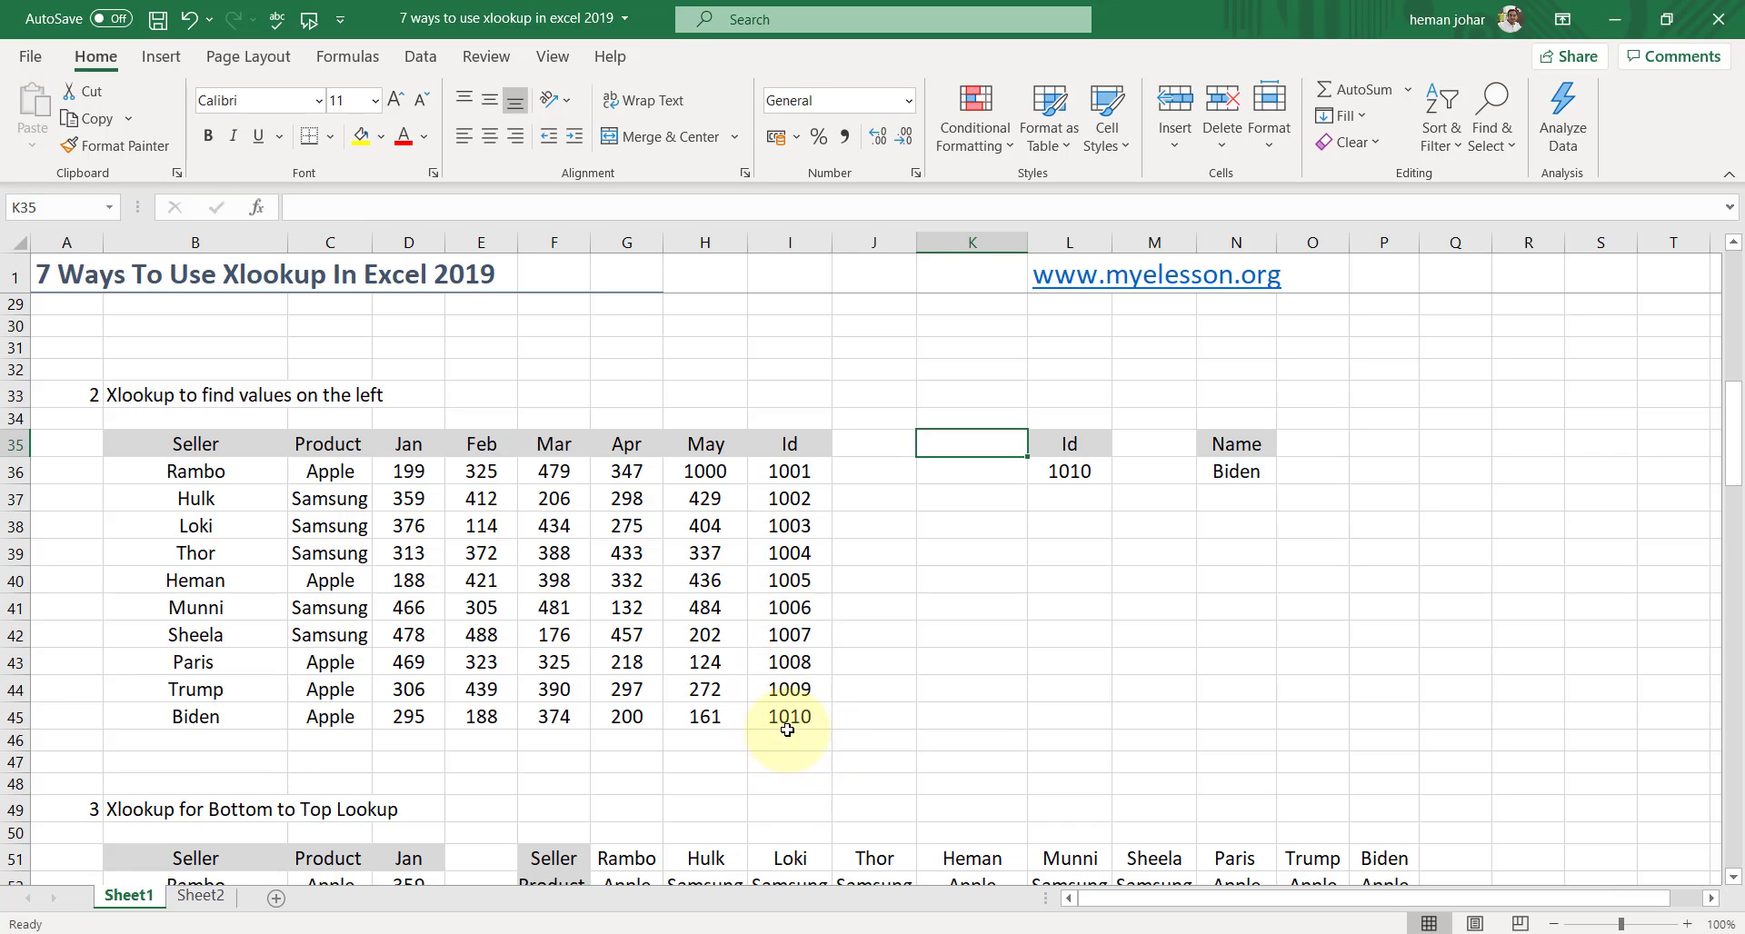
{"action": "left_click", "coordinate": [1084, 480]}
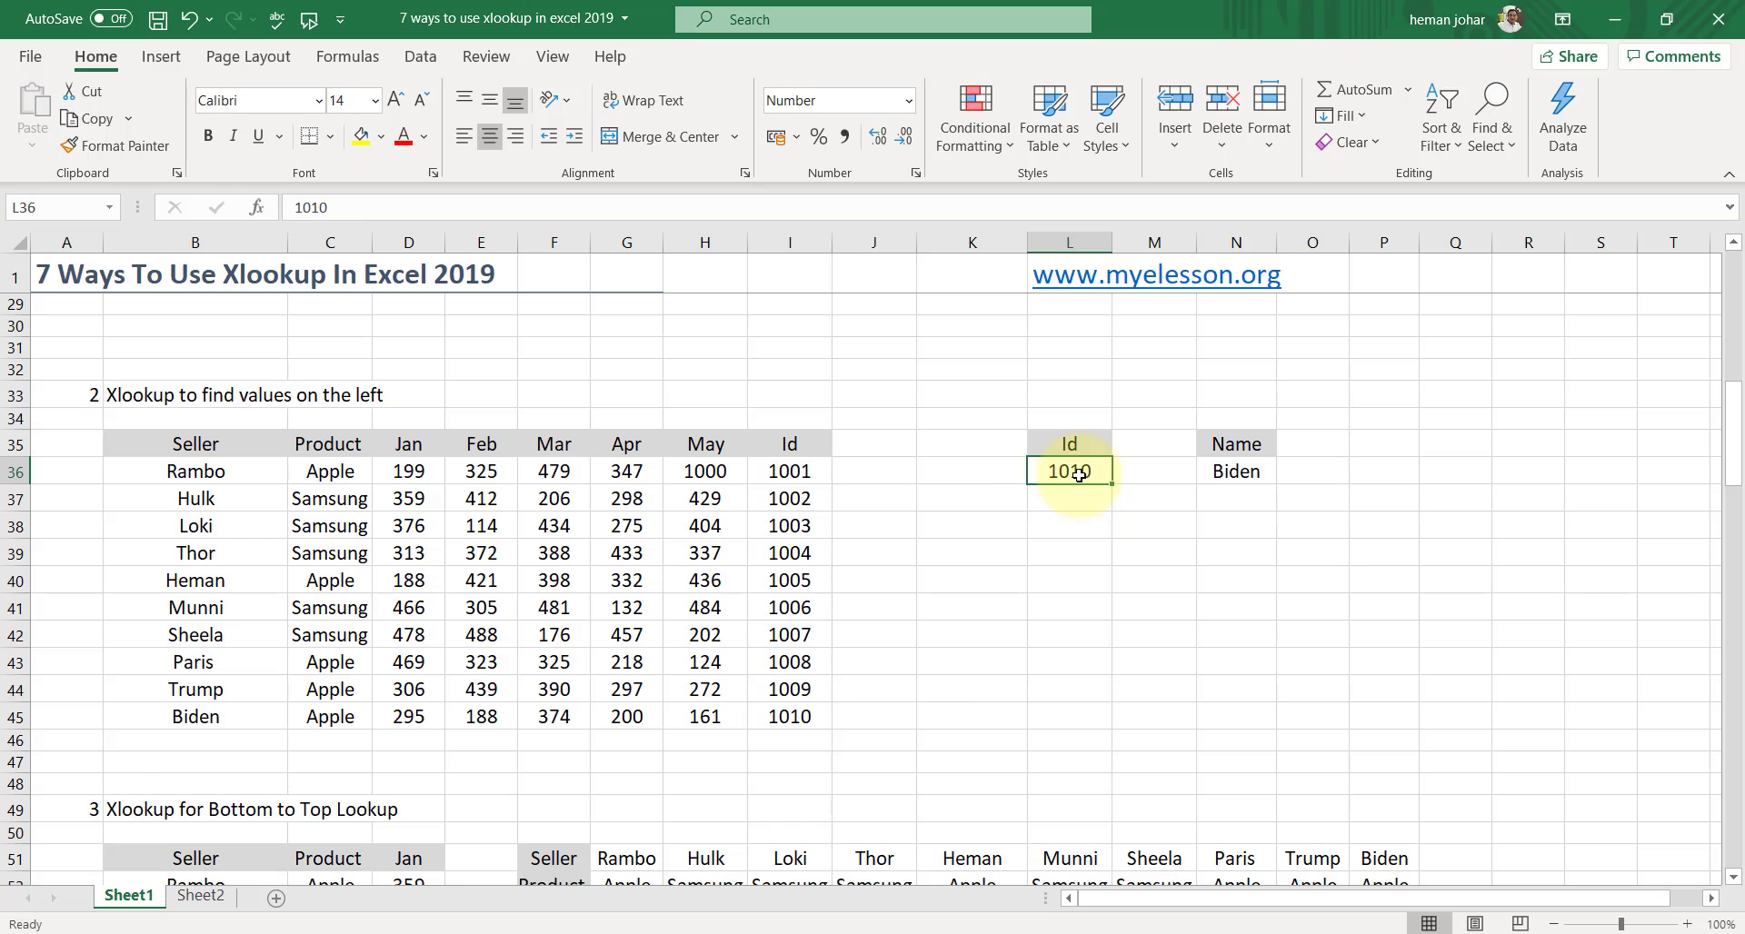
{"action": "type", "text": "1"}
{"action": "key", "text": "Tab"}
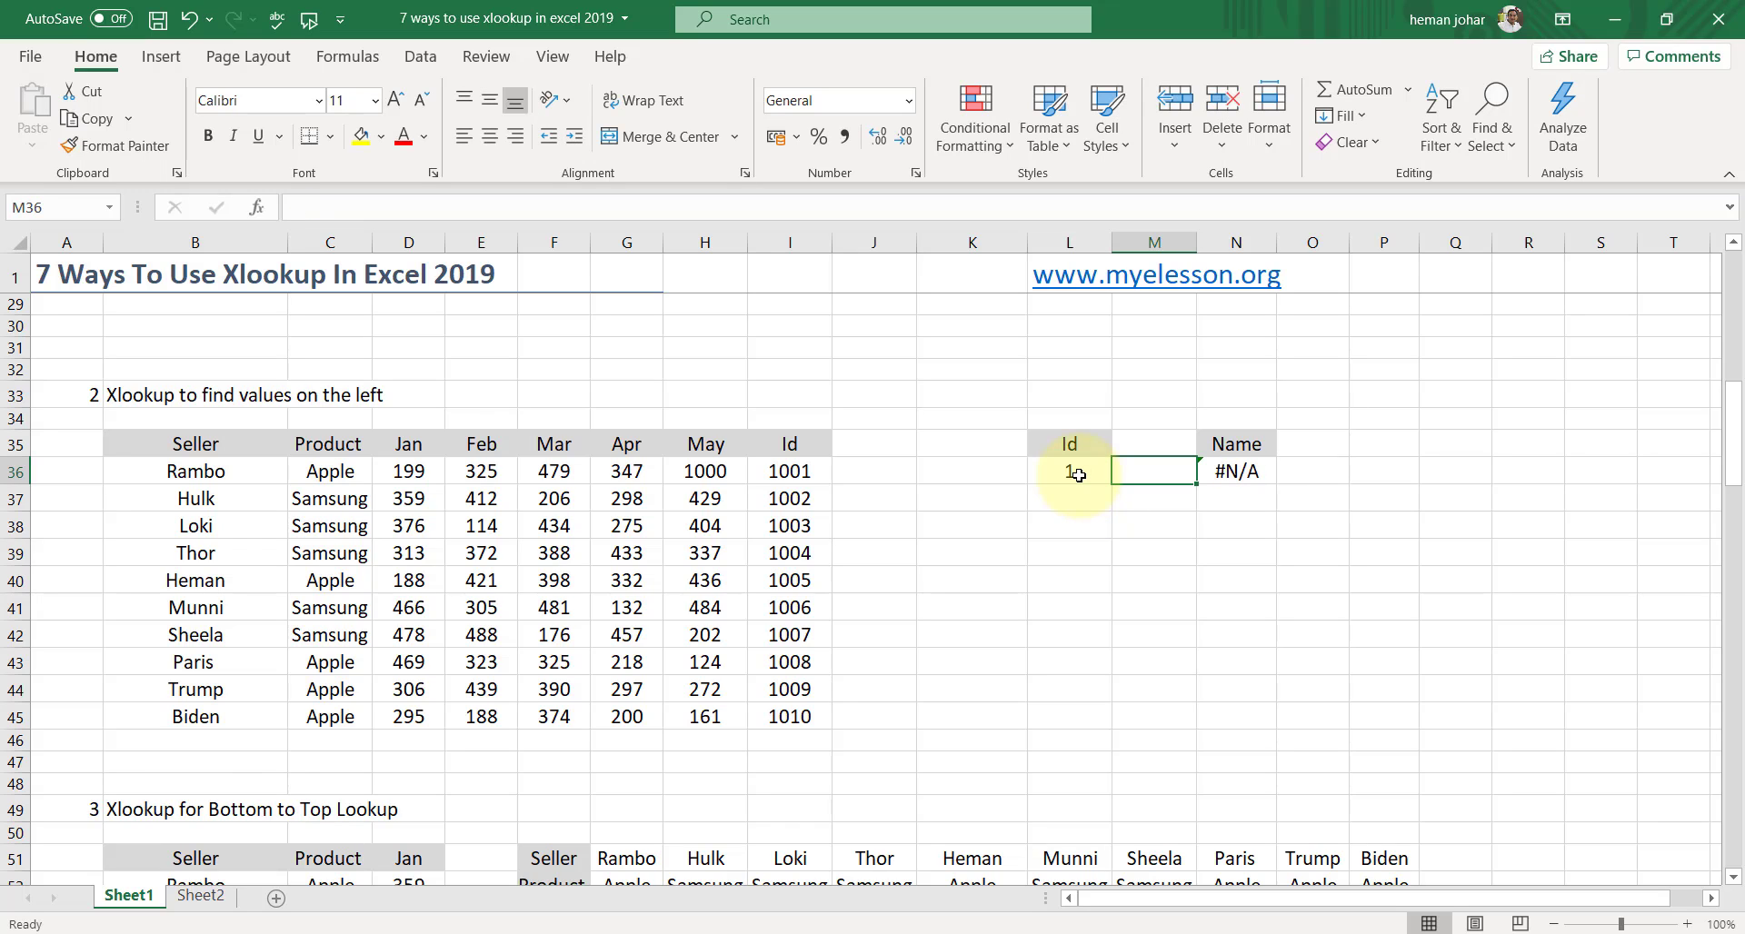
- Set the lookup Id in L36 to 1008 and compare the returned name with that Id's row in the table
{"action": "left_click", "coordinate": [1078, 476]}
{"action": "type", "text": "1008"}
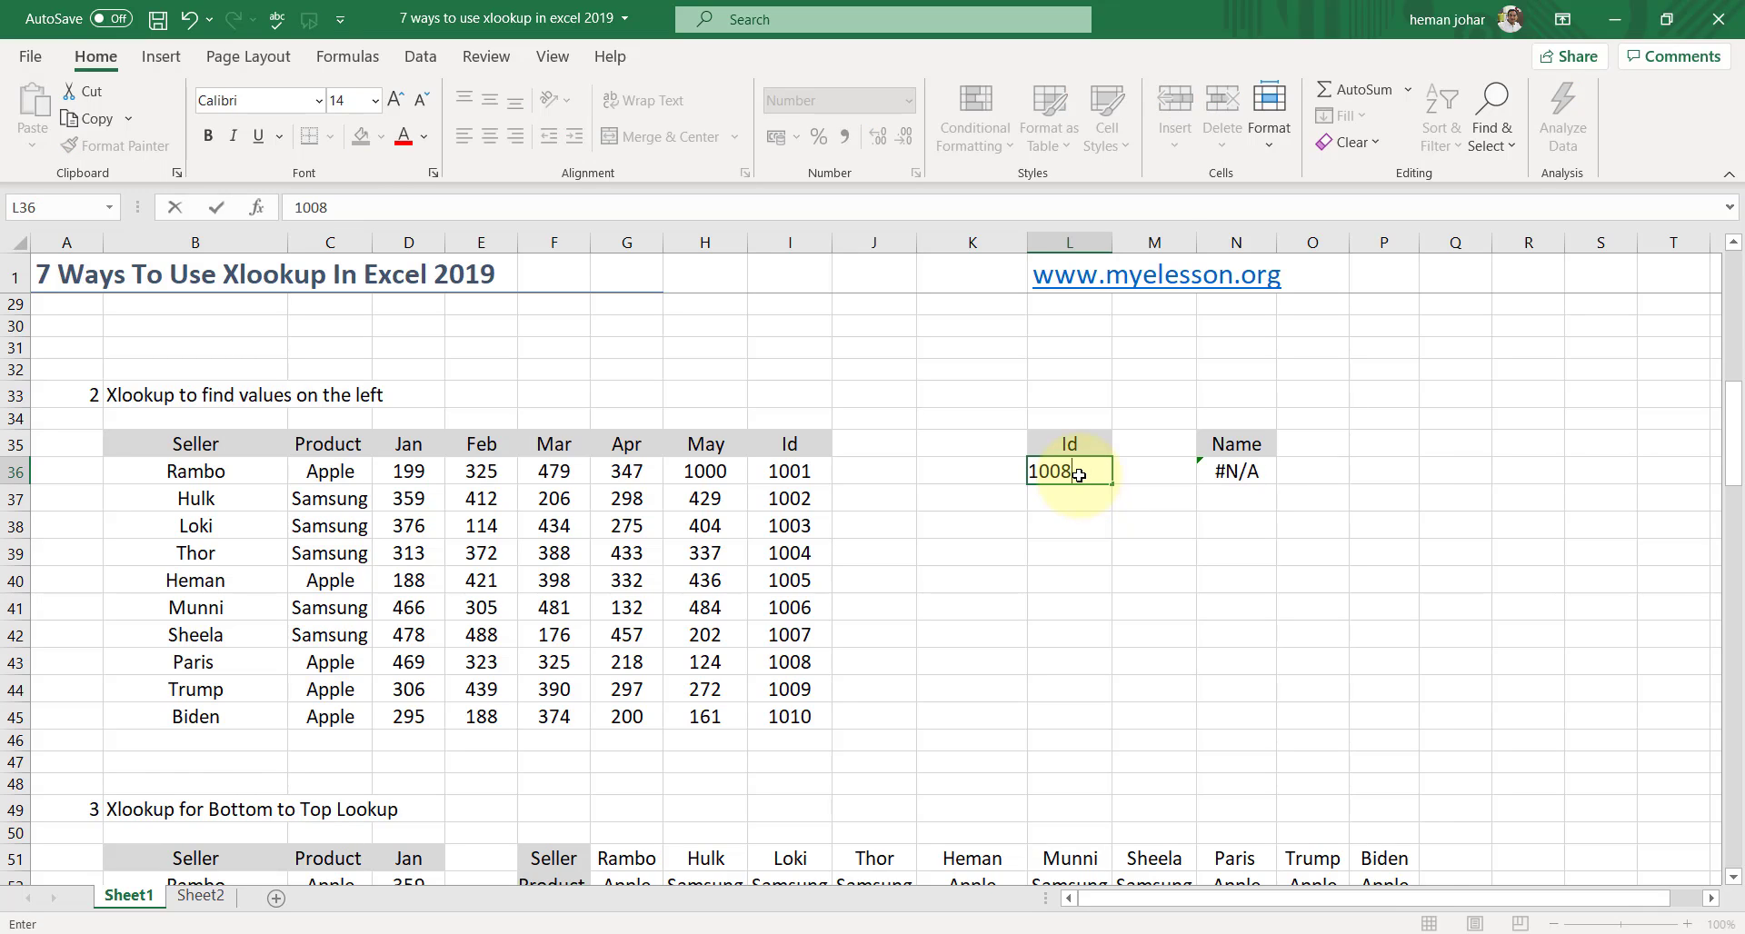
{"action": "key", "text": "Return"}
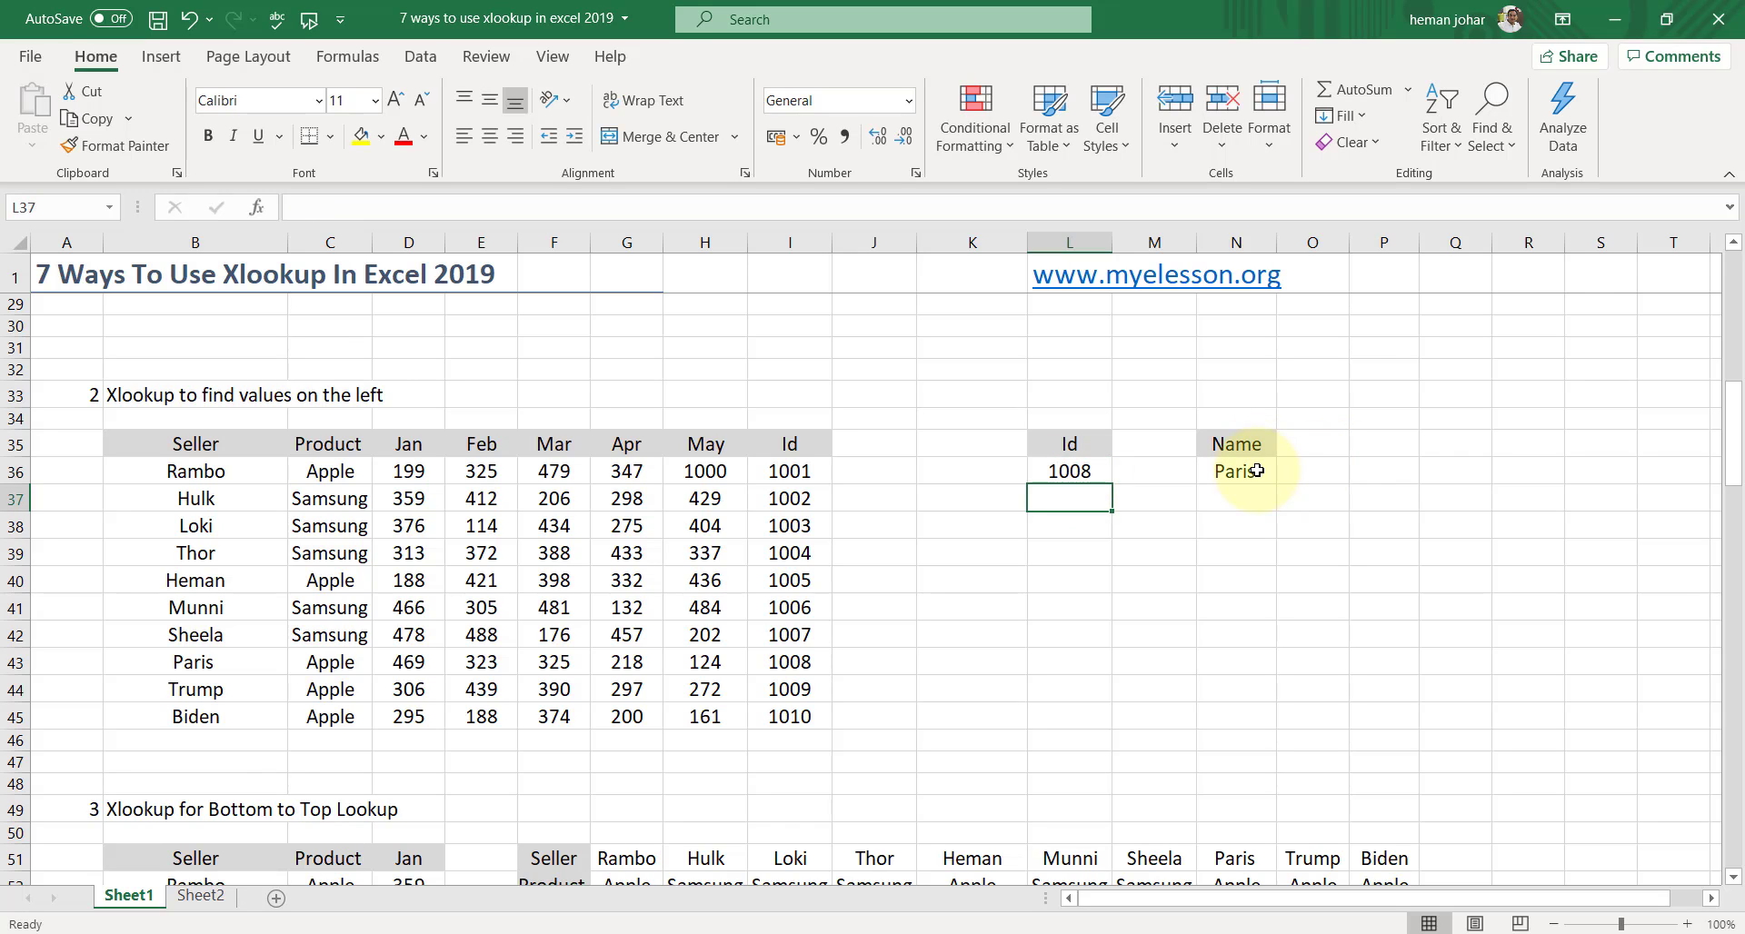
{"action": "left_click", "coordinate": [792, 666]}
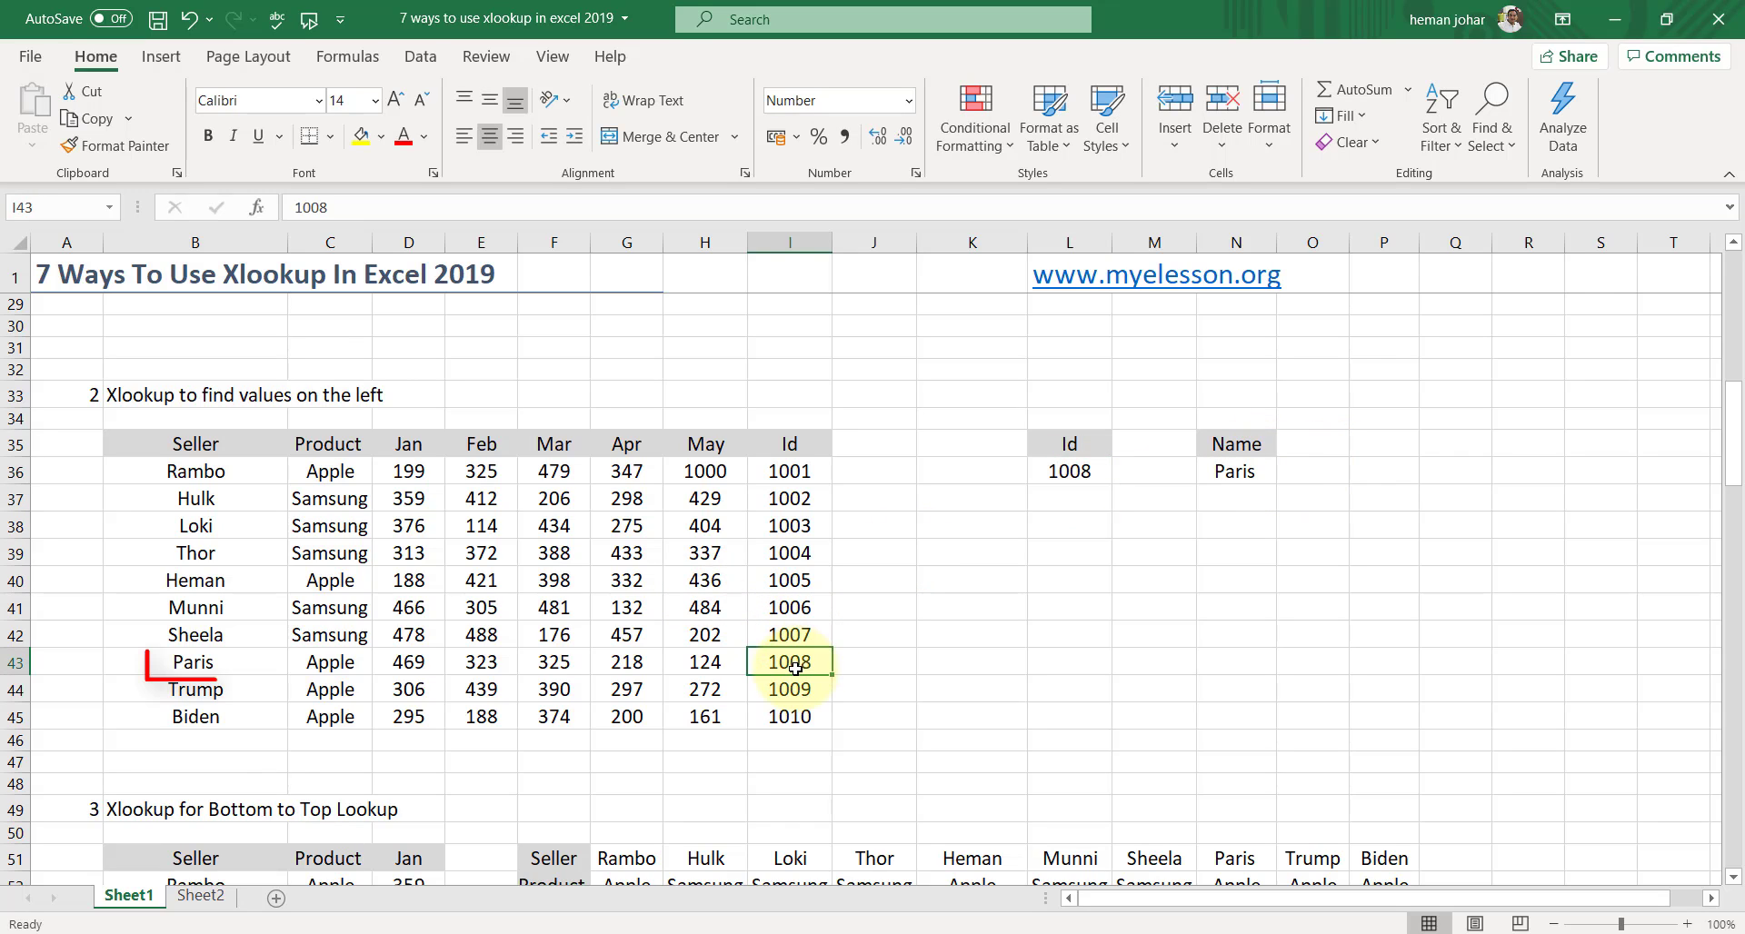
{"action": "left_click", "coordinate": [248, 656]}
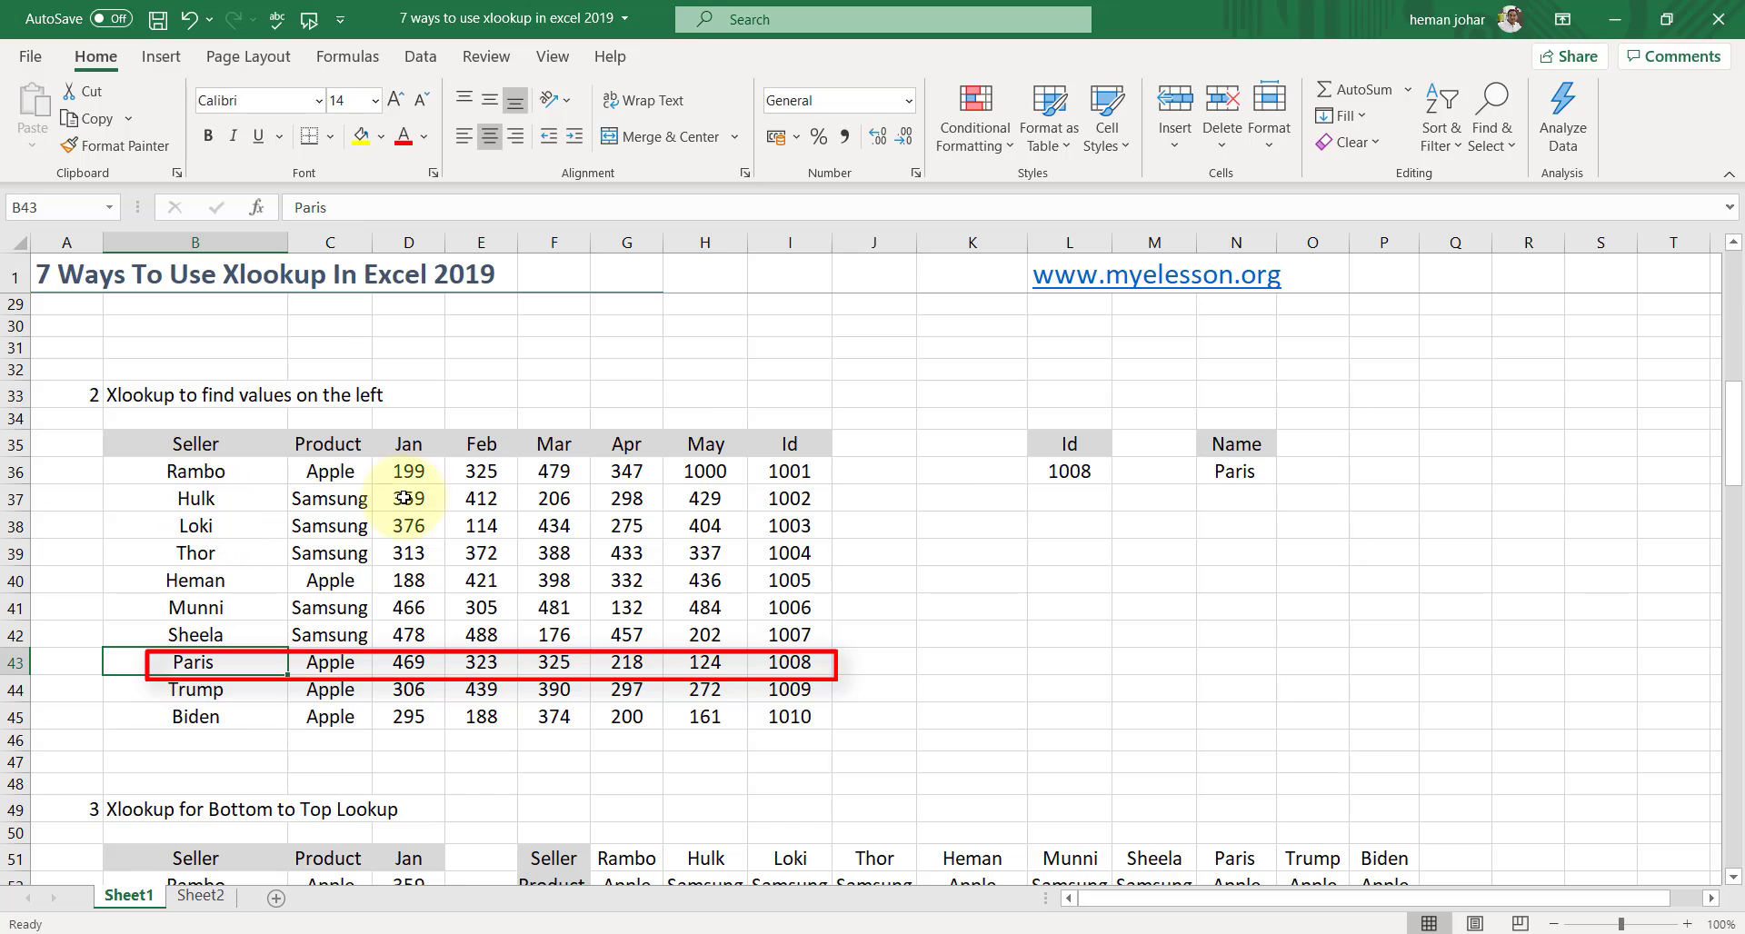
{"action": "left_click", "coordinate": [799, 511]}
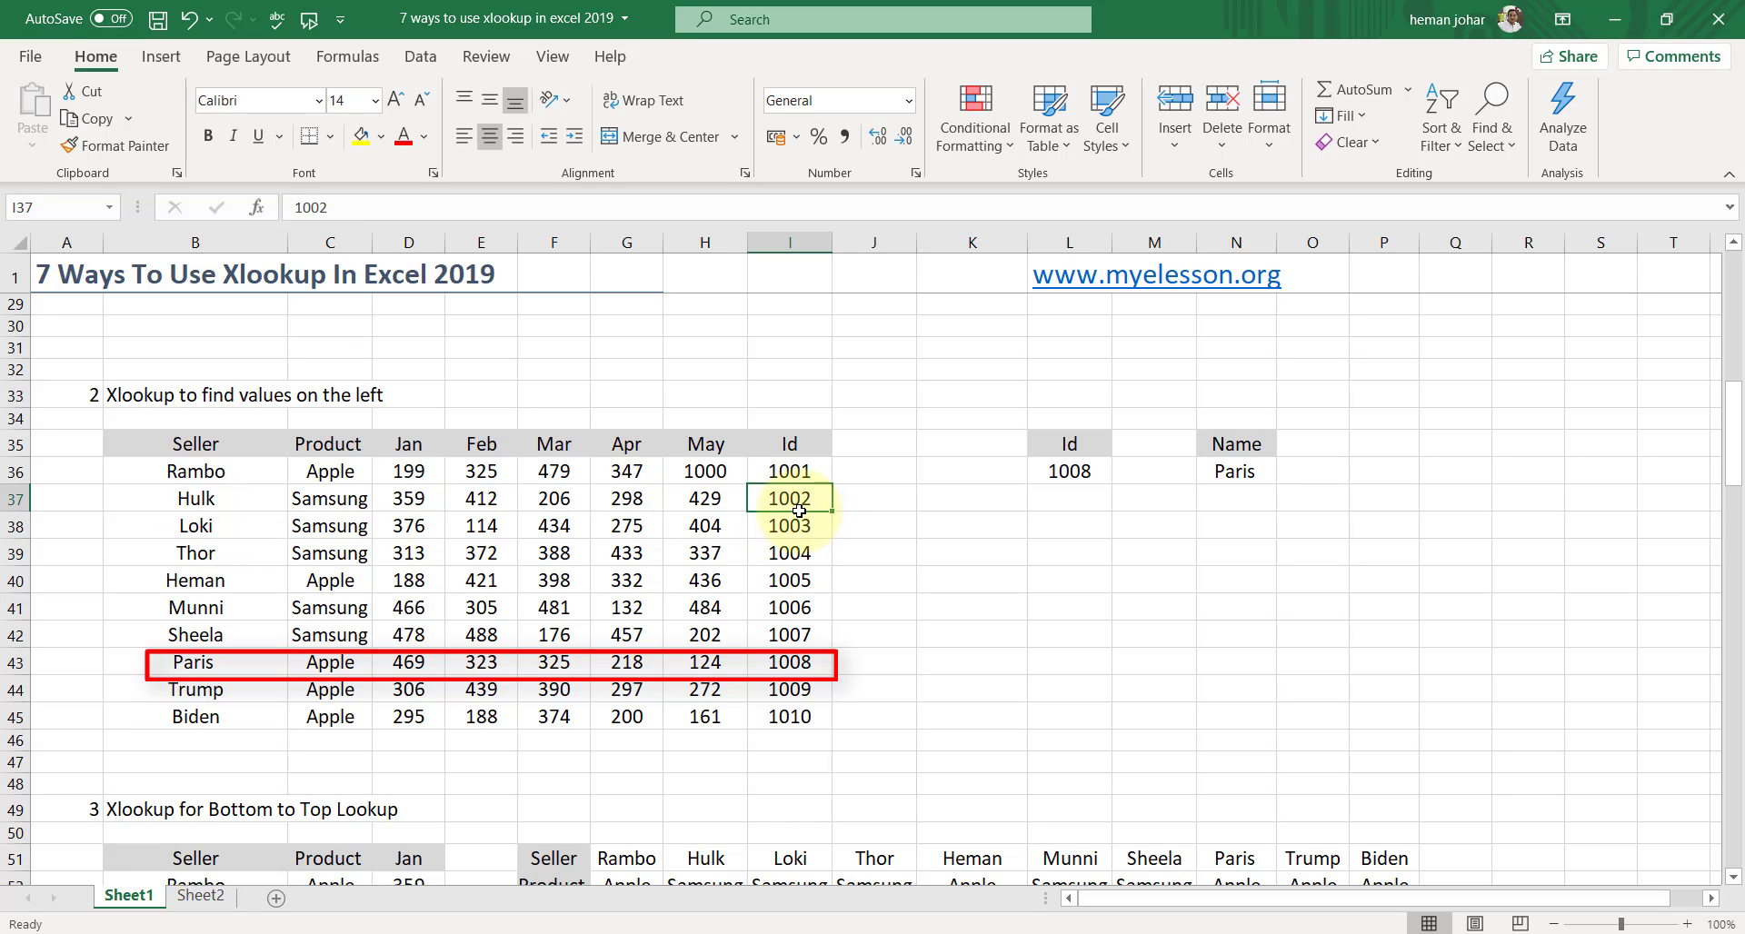
- Set the lookup Id in L36 to 1002 and clear the existing Name formula from N36
{"action": "left_click", "coordinate": [1046, 473]}
{"action": "type", "text": "1002"}
{"action": "key", "text": "Return"}
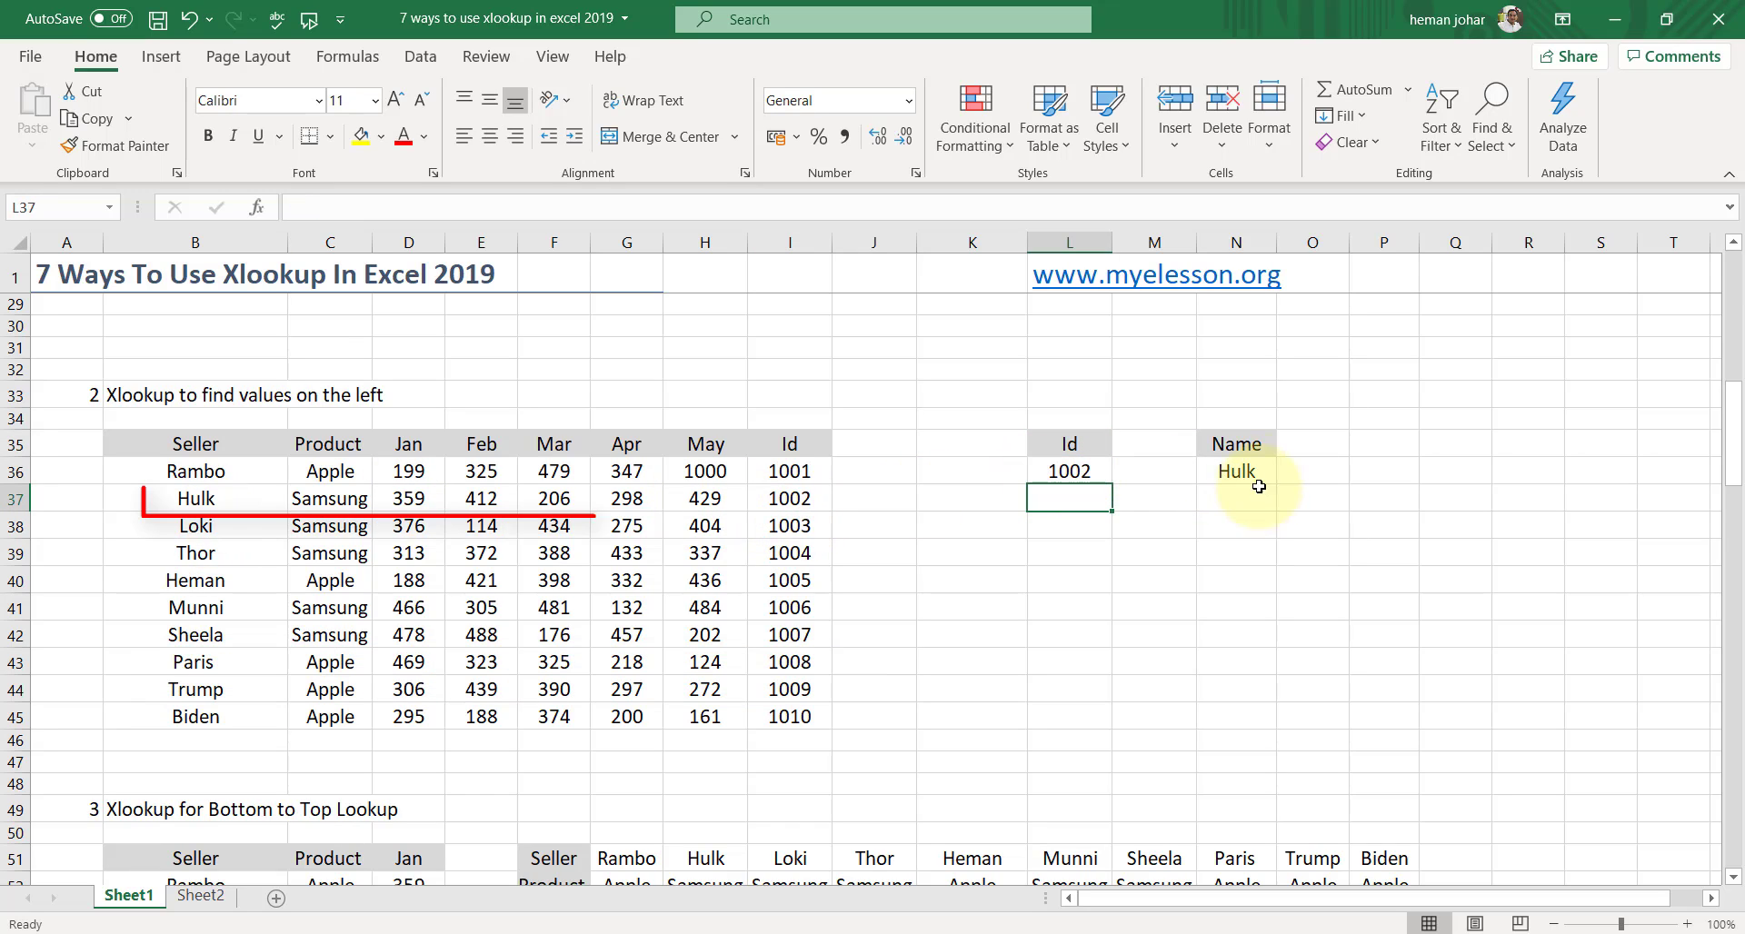
{"action": "left_click", "coordinate": [1254, 472]}
{"action": "key", "text": "Delete"}
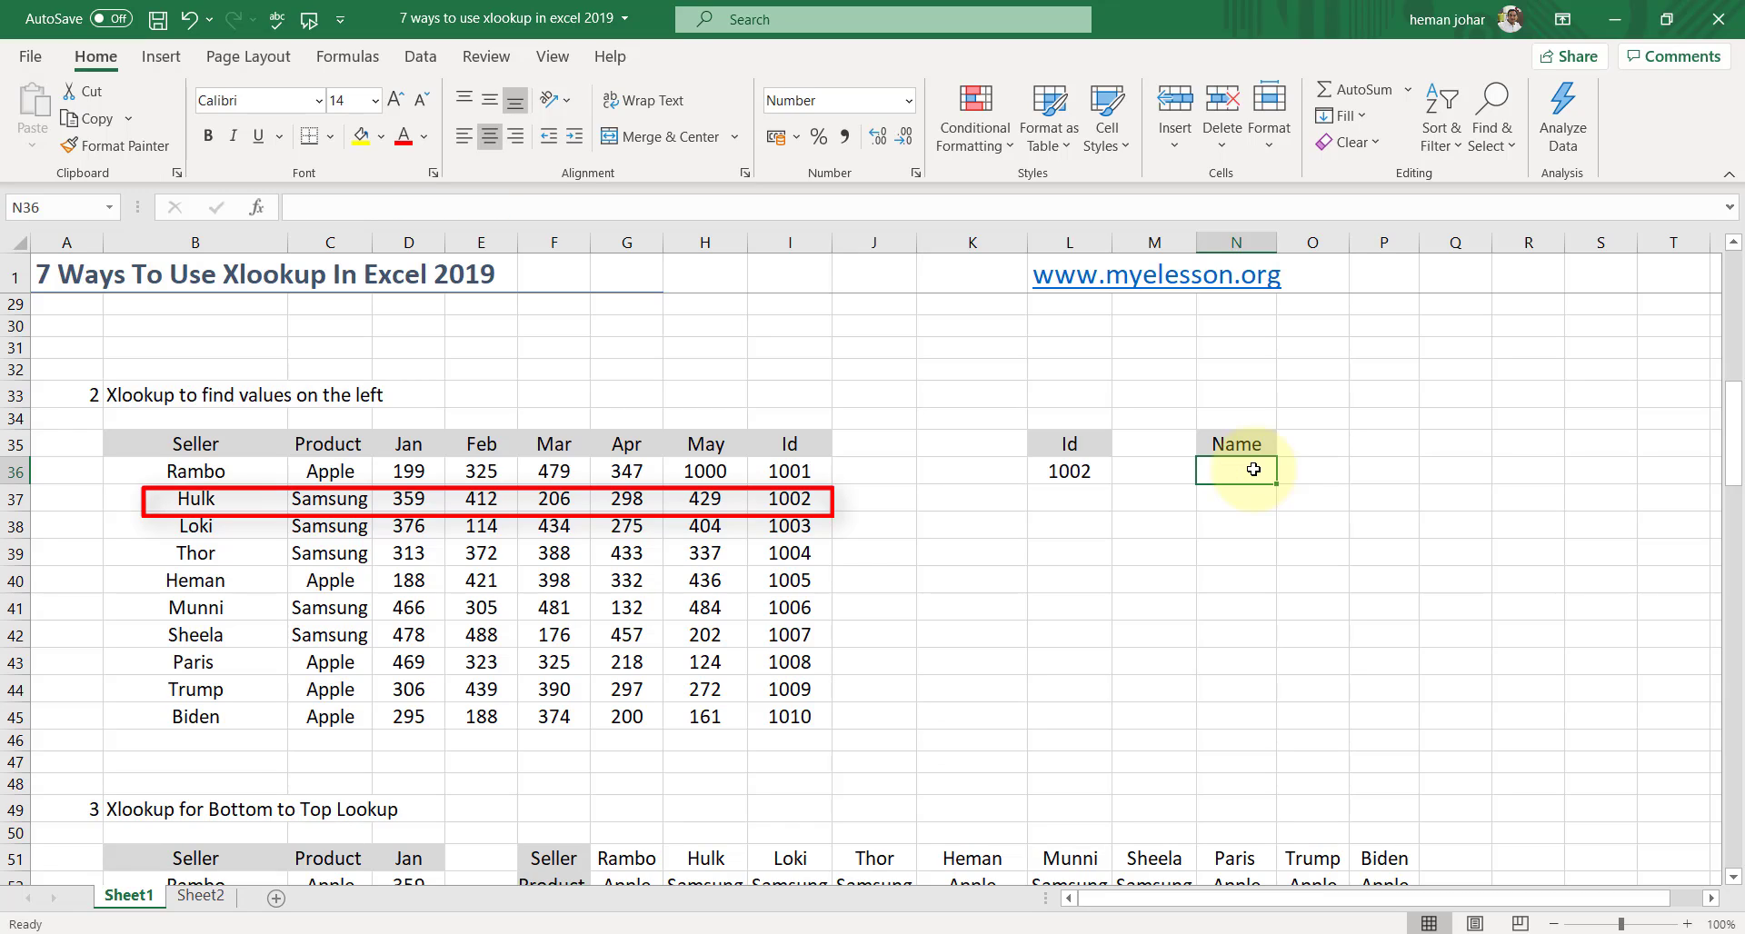
- Start an XLOOKUP formula in N36 with the Id in L36 as the lookup value
{"action": "type", "text": "="}
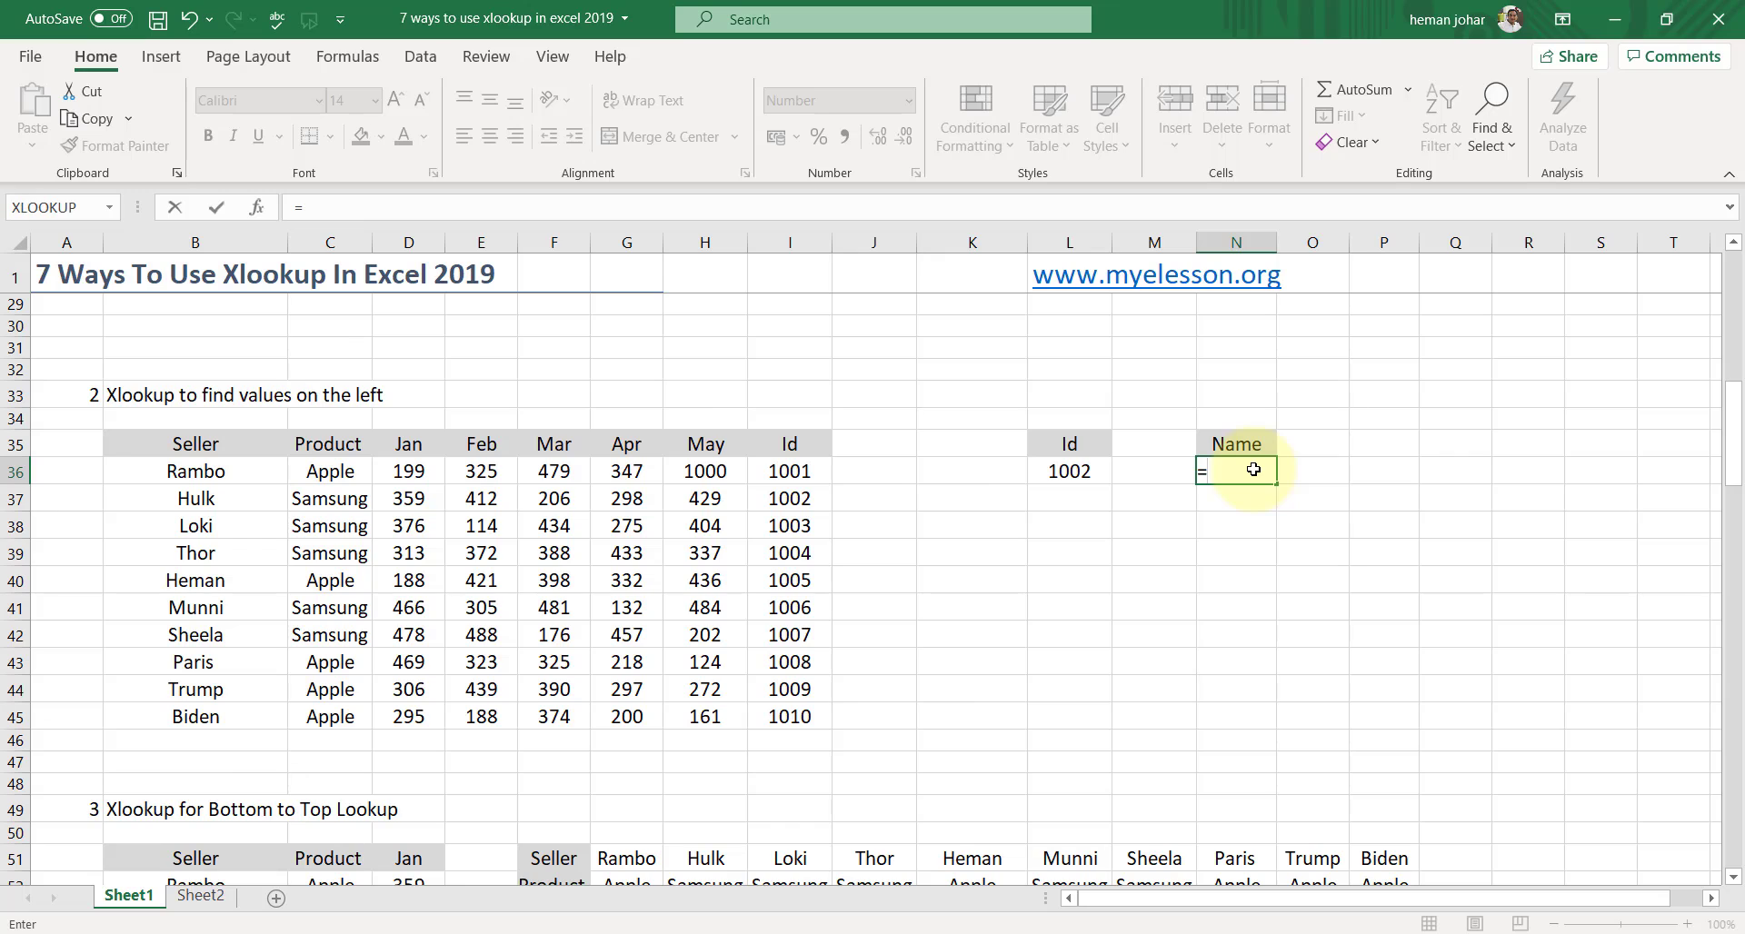
{"action": "type", "text": "xl"}
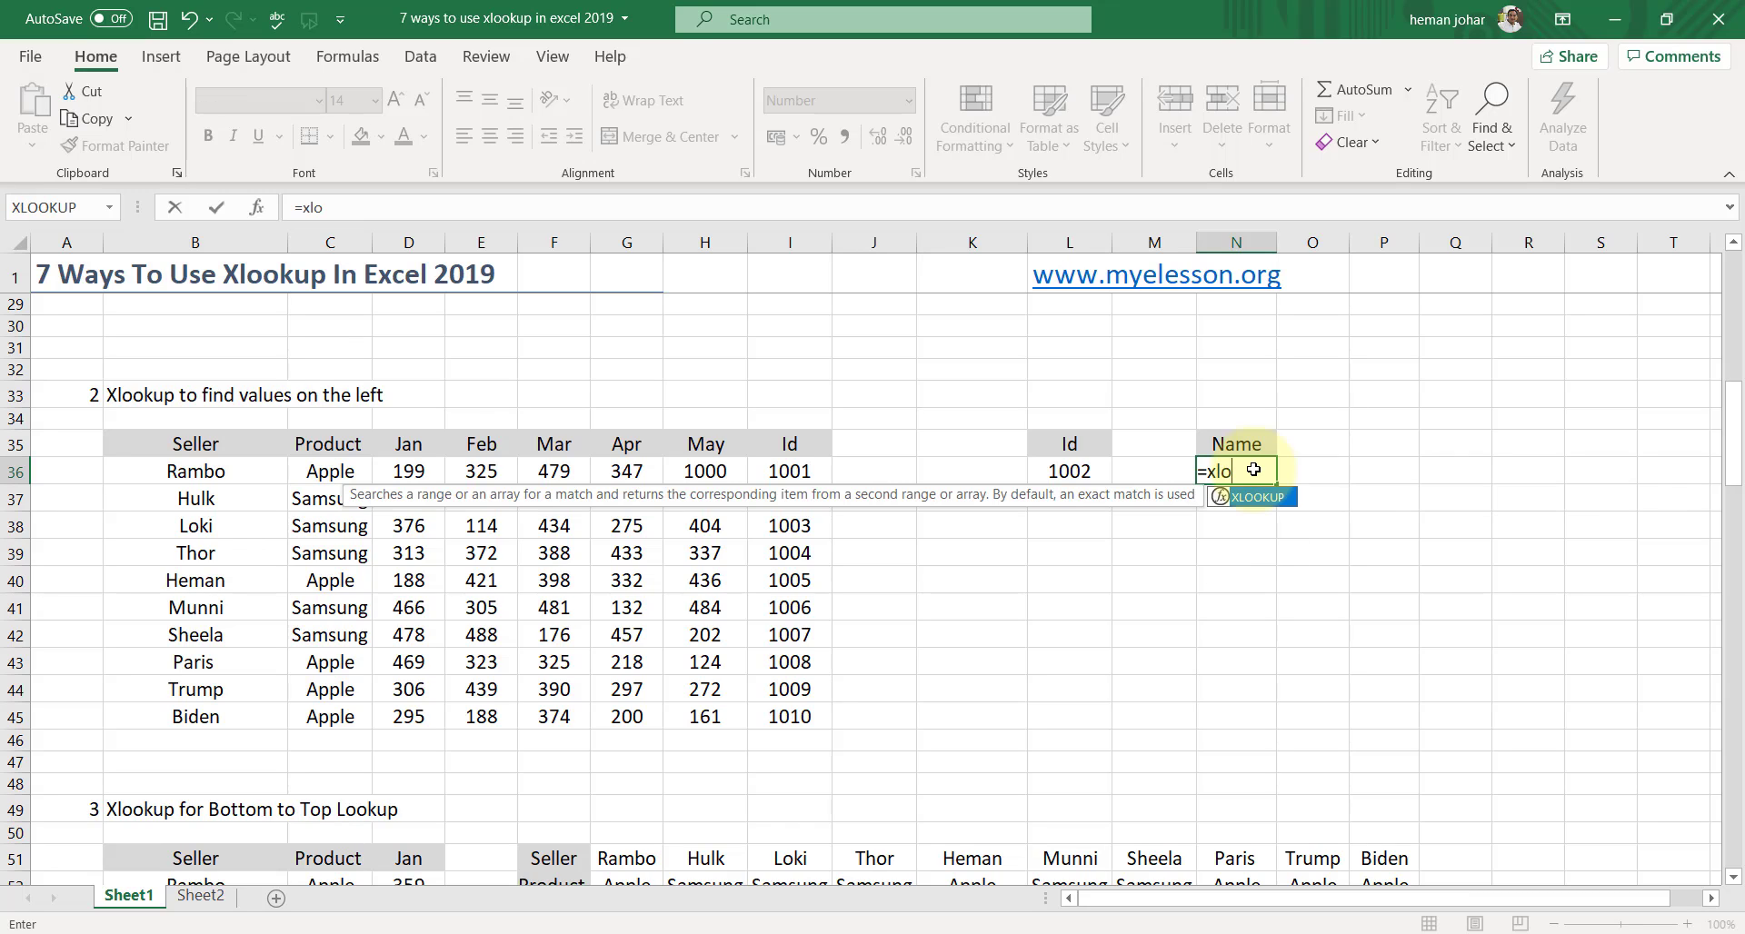
{"action": "type", "text": "o"}
{"action": "key", "text": "Tab"}
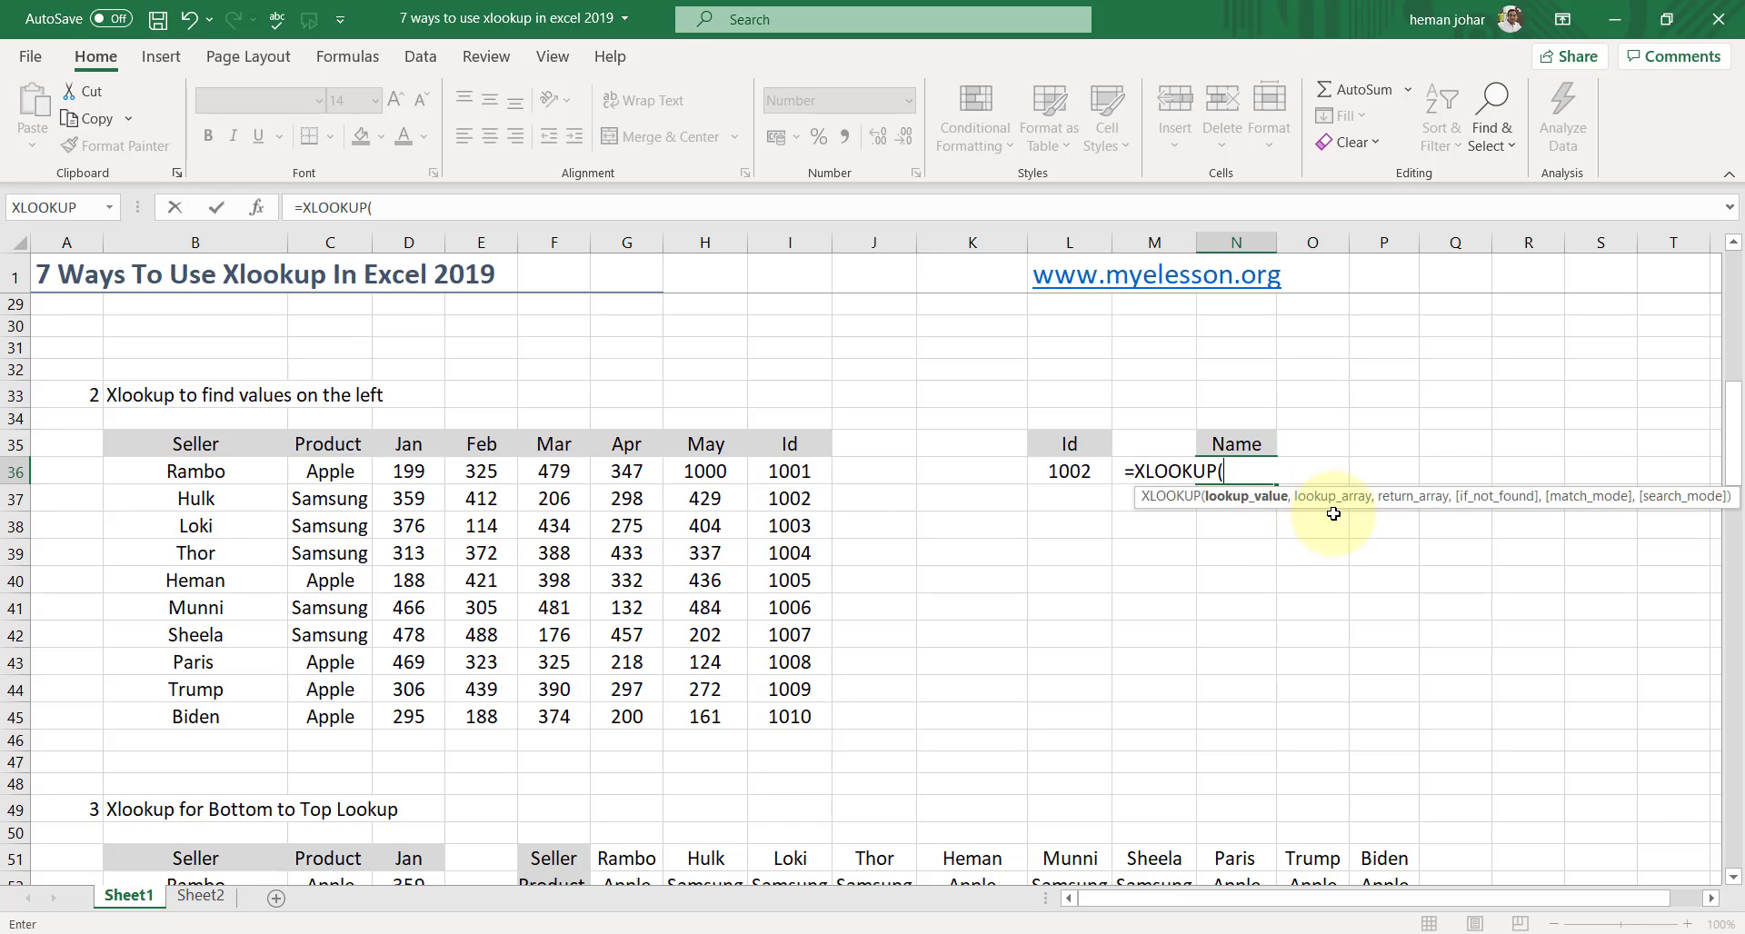
{"action": "left_click", "coordinate": [1076, 473]}
{"action": "type", "text": ","}
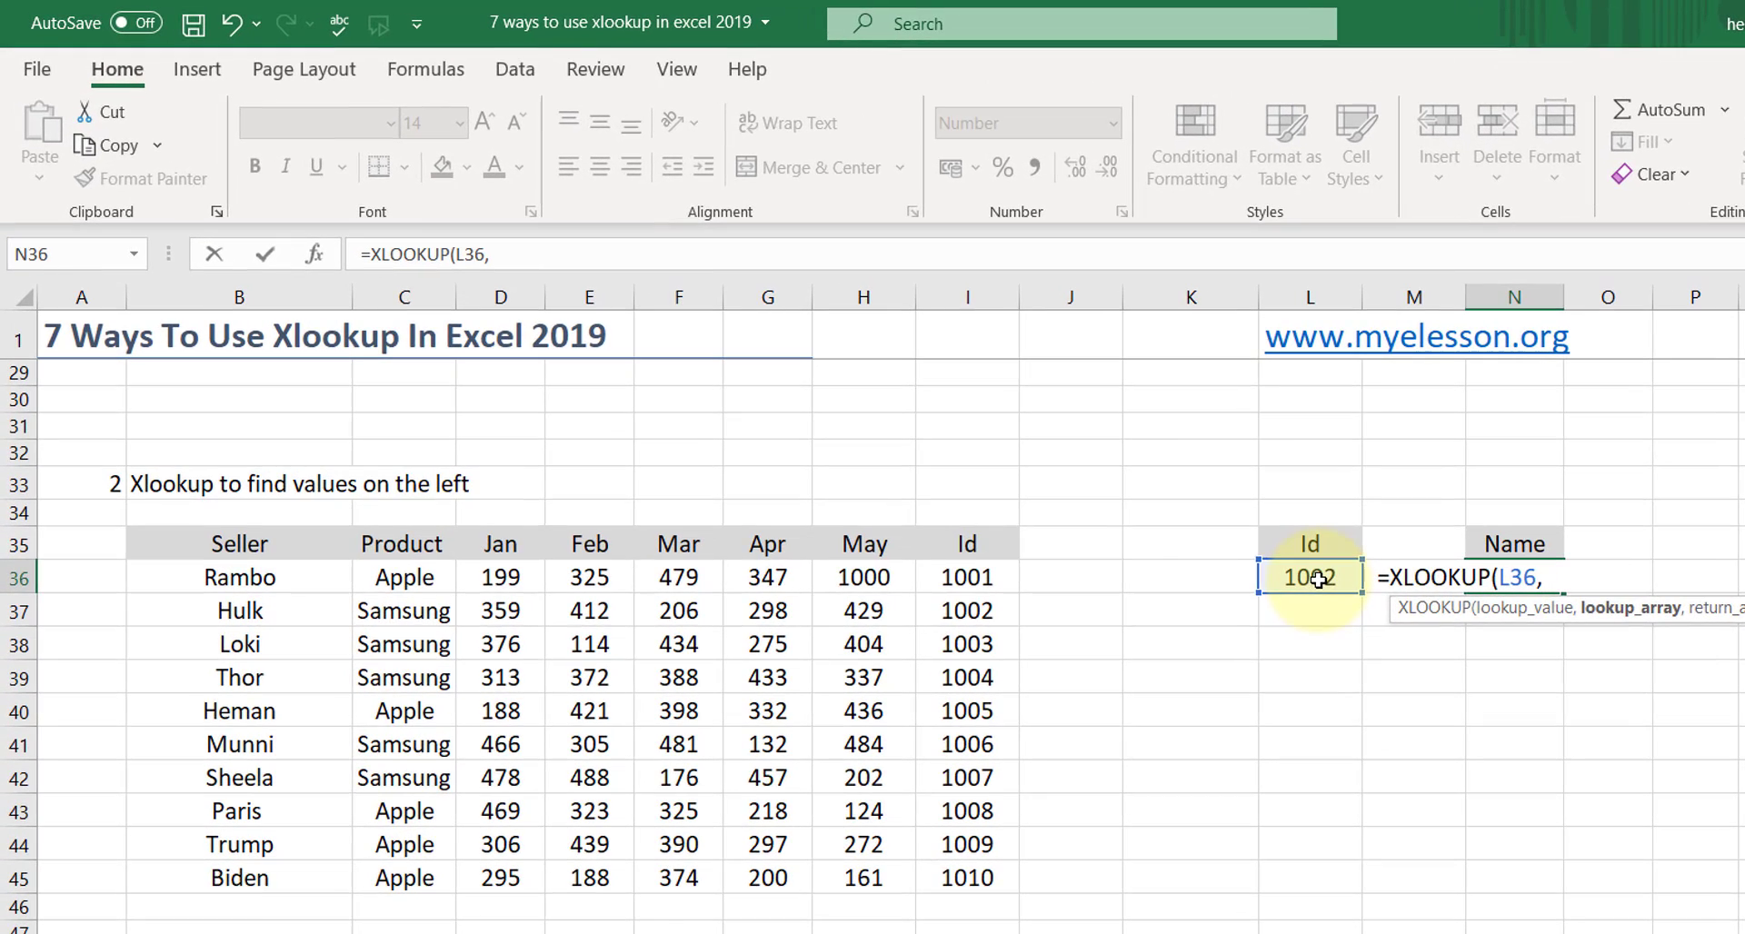
- Add the Id column range I36:I45 as the lookup array of the N36 formula
{"action": "left_click", "coordinate": [993, 572]}
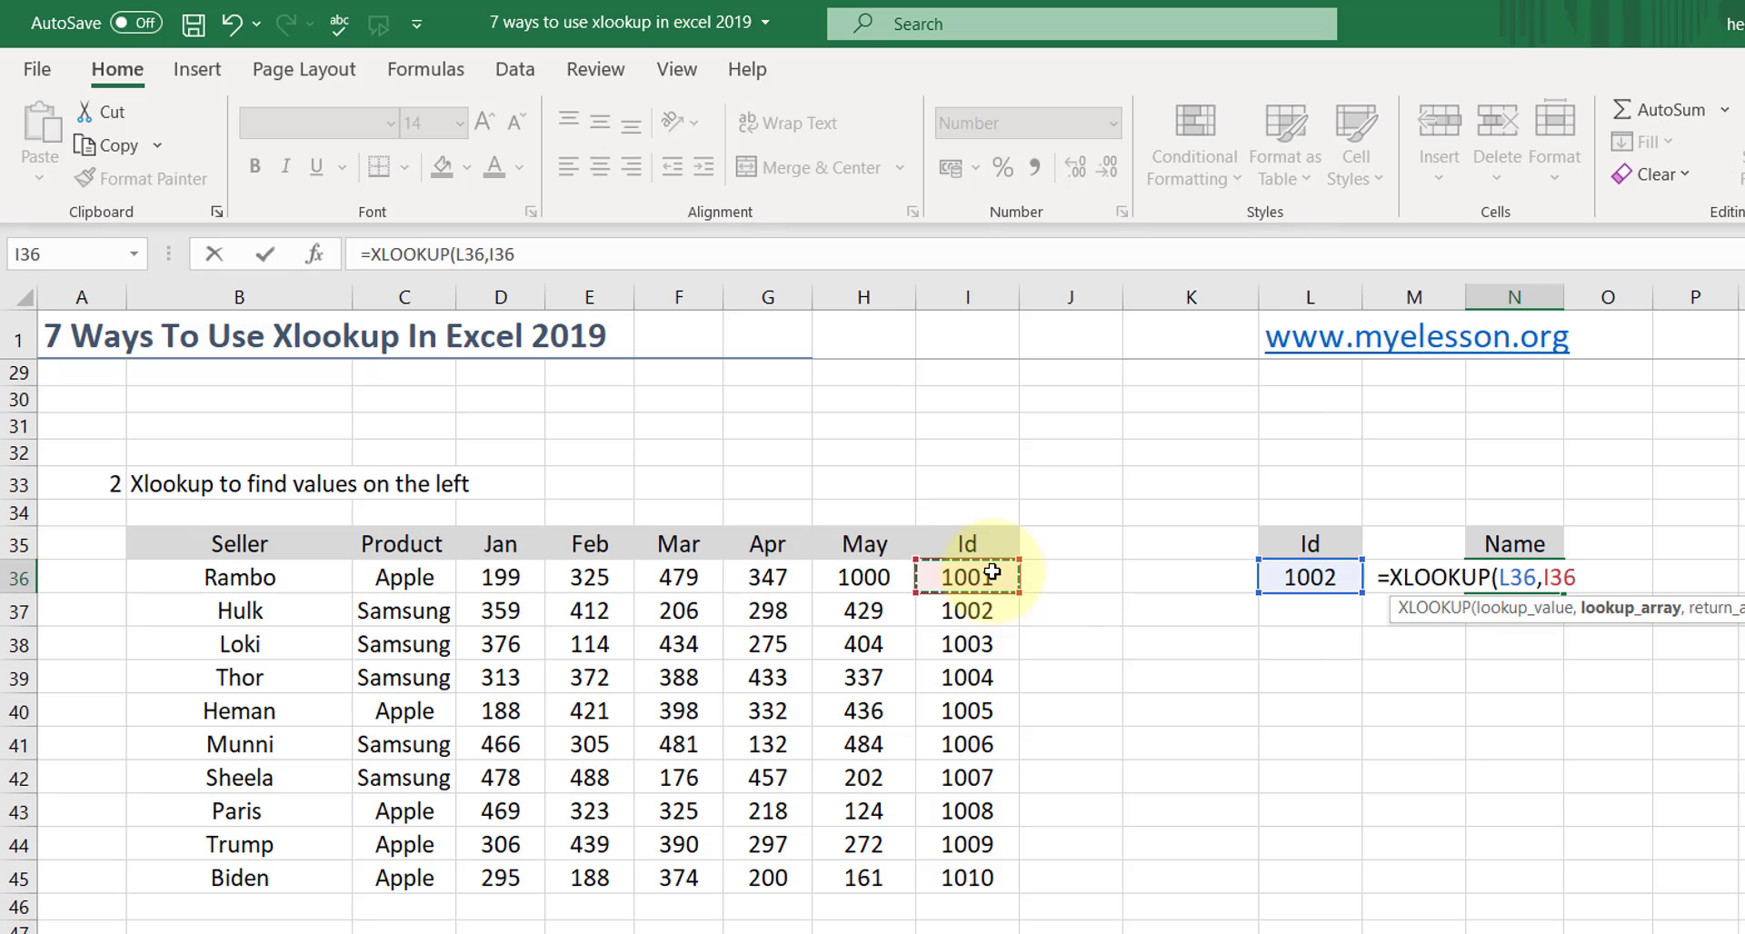
{"action": "key", "text": "shift+Down"}
{"action": "key", "text": "shift+Down"}
{"action": "key", "text": "shift+Down"}
{"action": "key", "text": "shift+Down"}
{"action": "key", "text": "shift+Down"}
{"action": "key", "text": "shift+Down"}
{"action": "key", "text": "shift+Down"}
{"action": "key", "text": "shift+Down"}
{"action": "key", "text": "shift+Down"}
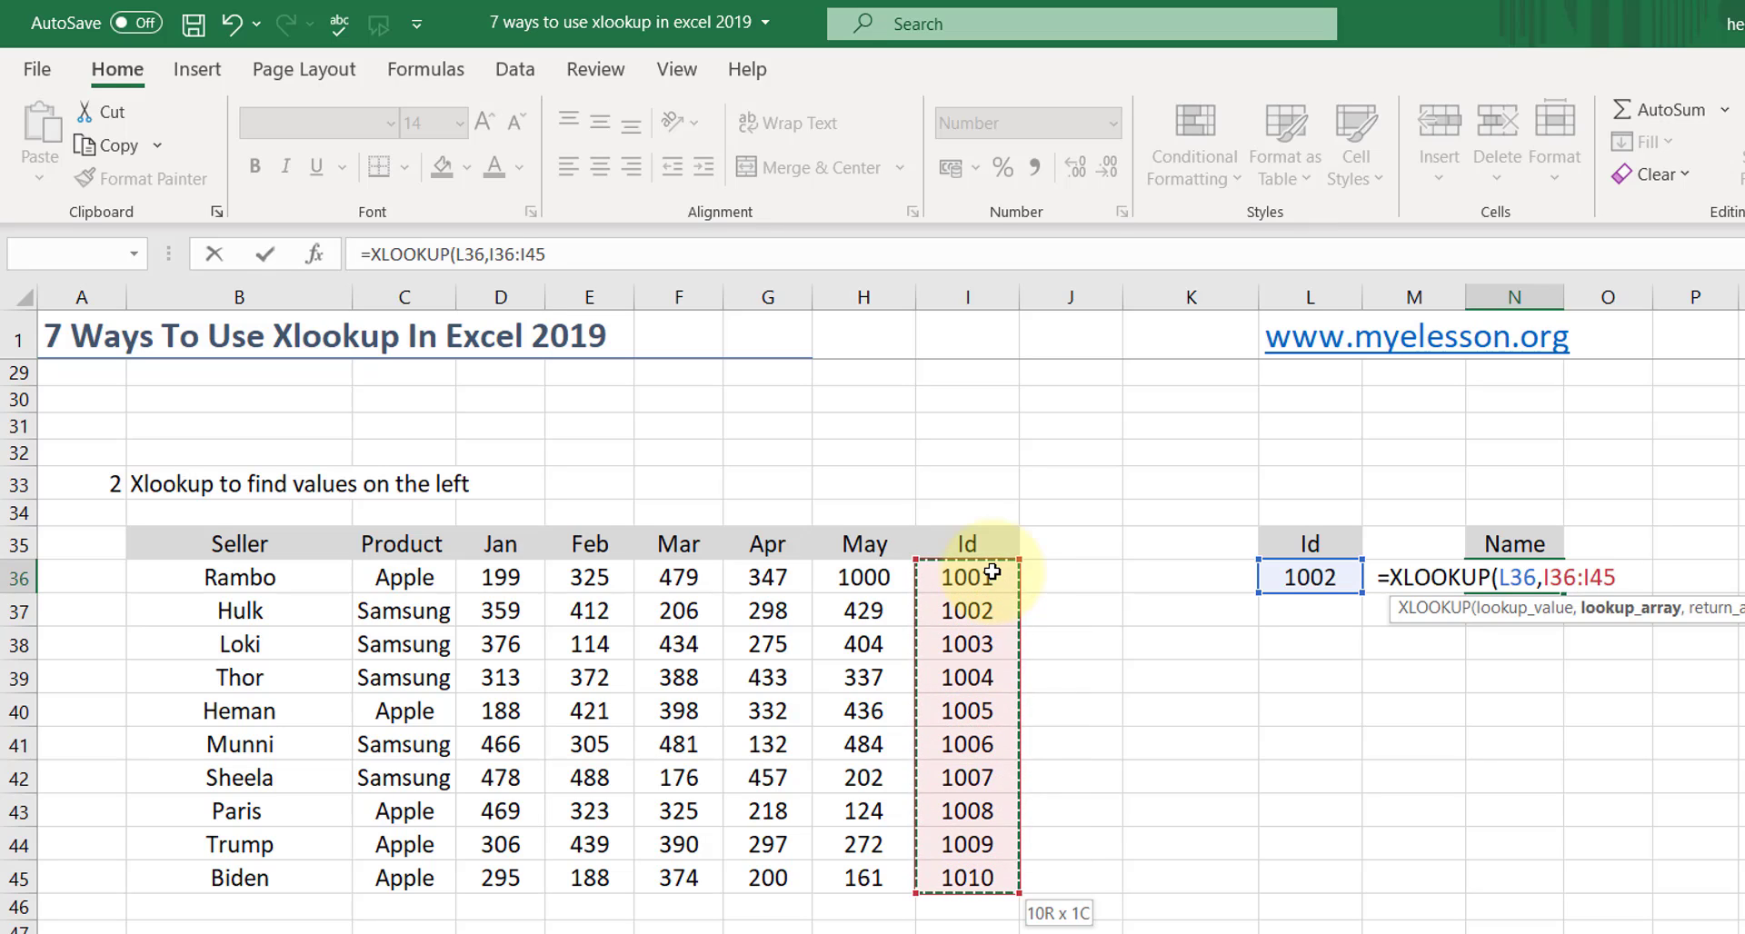
{"action": "type", "text": ","}
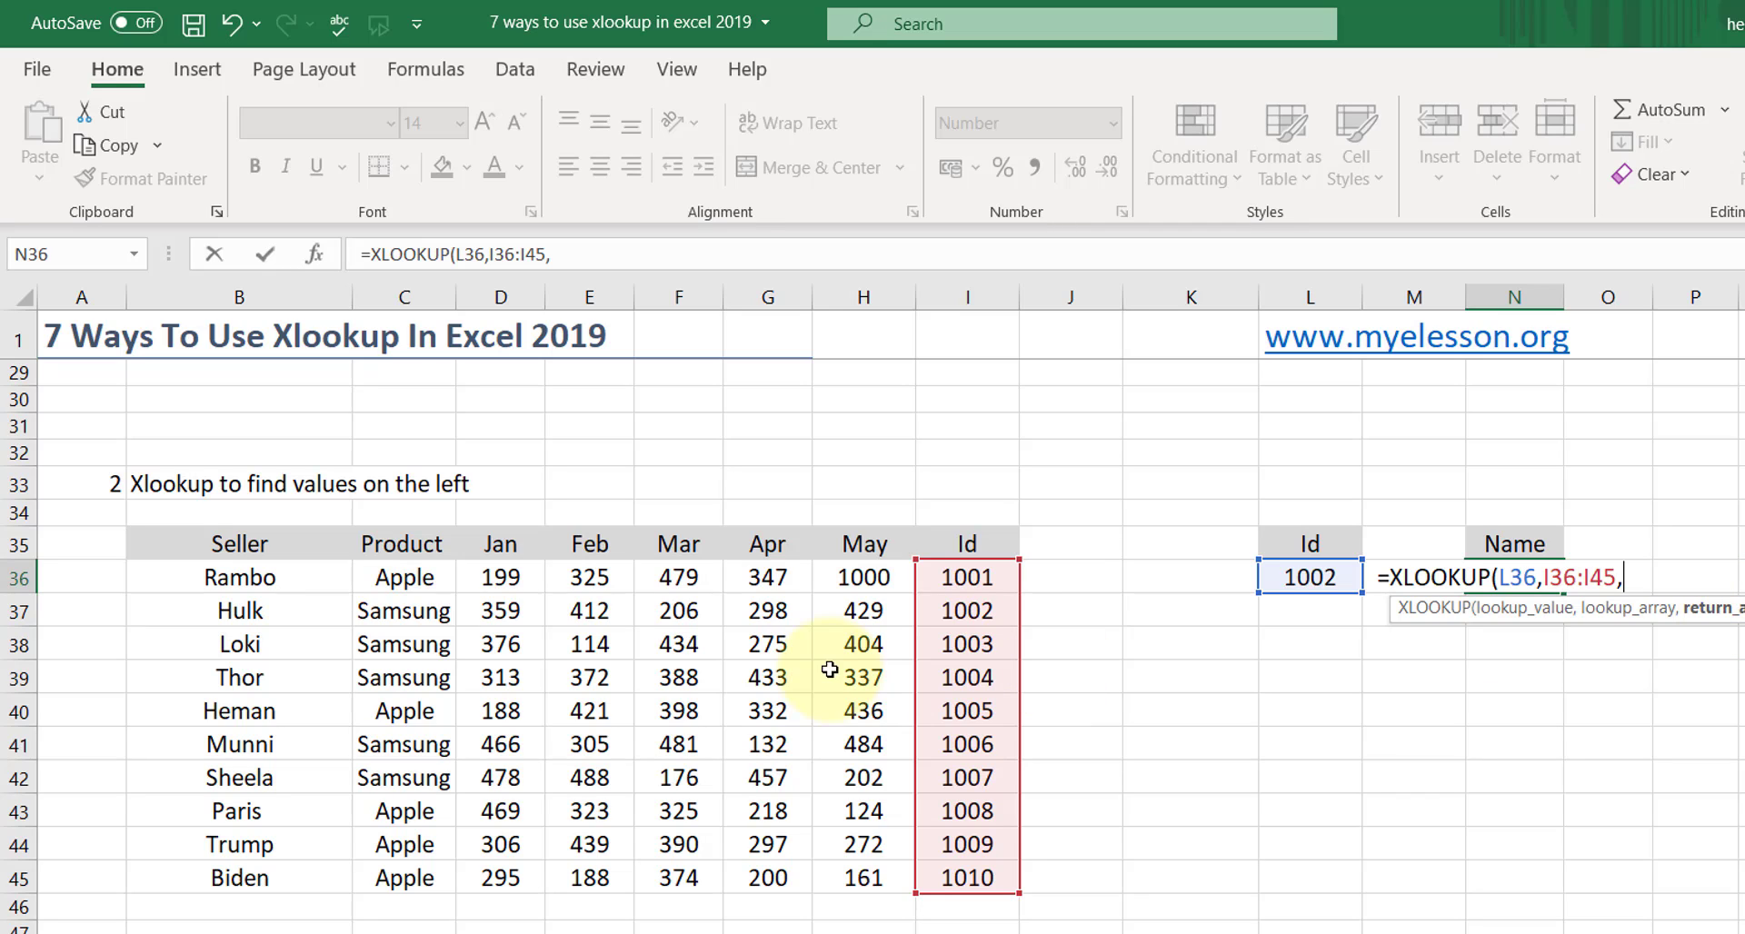
- Finish the N36 formula with the Seller names B36:B45 as the return array
{"action": "left_click", "coordinate": [257, 571]}
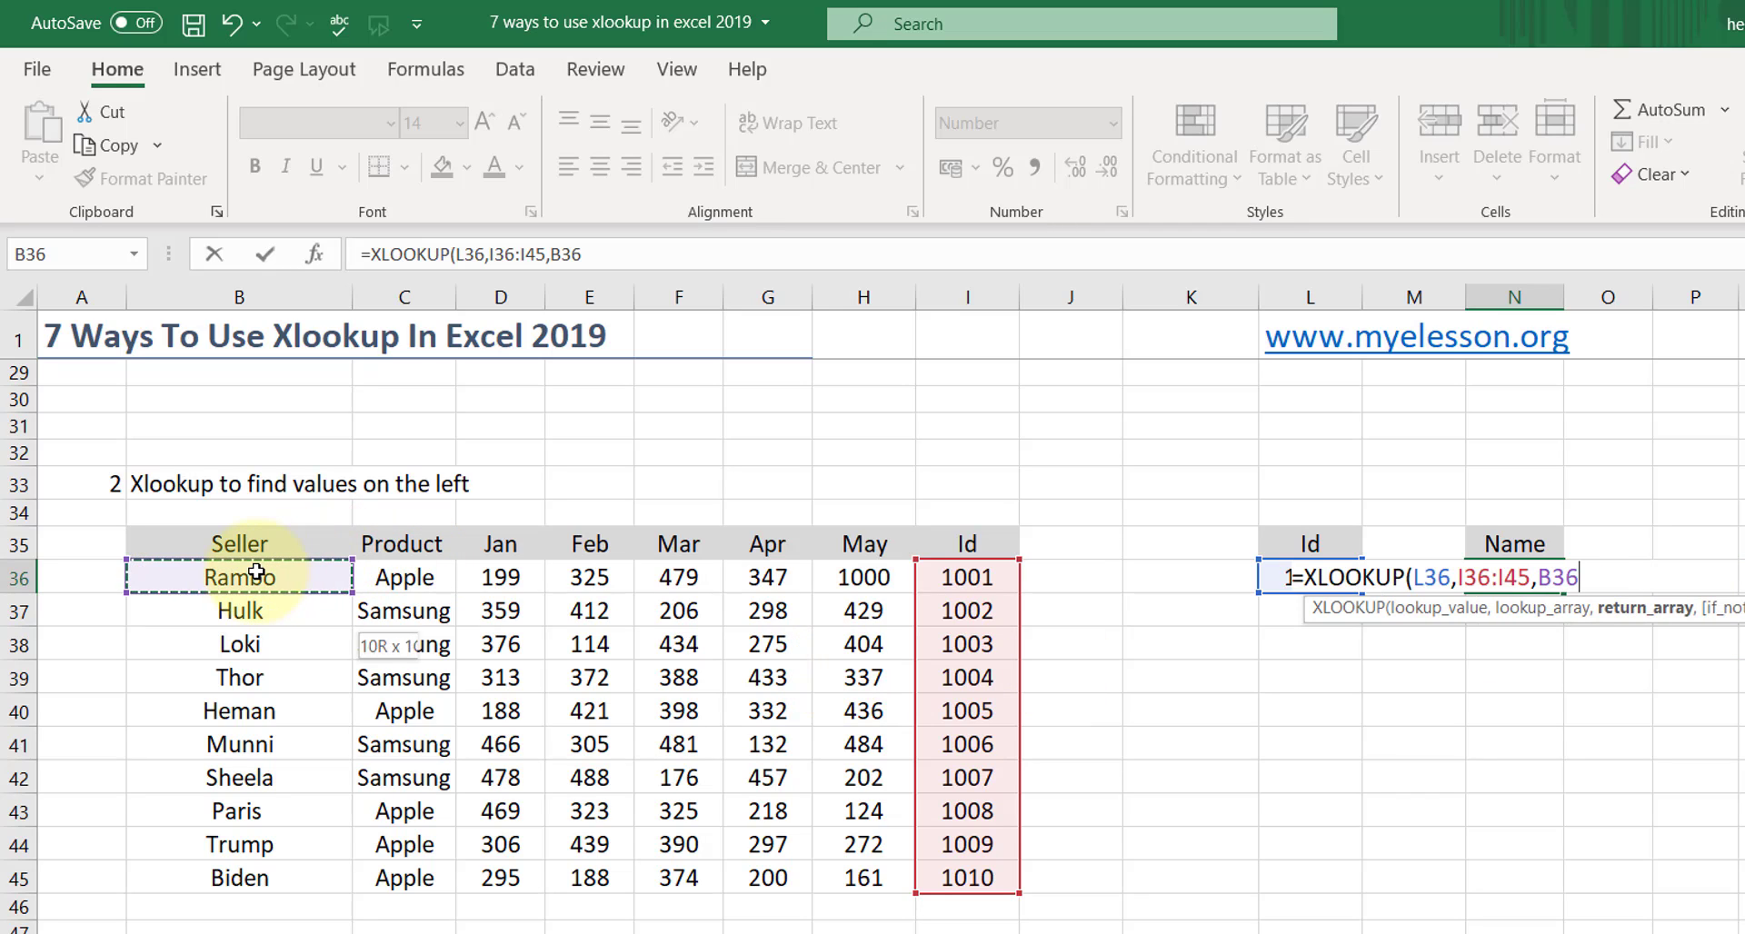
{"action": "key", "text": "shift+Down"}
{"action": "key", "text": "shift+Down"}
{"action": "key", "text": "shift+Down"}
{"action": "key", "text": "shift+Down"}
{"action": "key", "text": "shift+Down"}
{"action": "key", "text": "shift+Down"}
{"action": "key", "text": "shift+Down"}
{"action": "key", "text": "shift+Down"}
{"action": "key", "text": "shift+Down"}
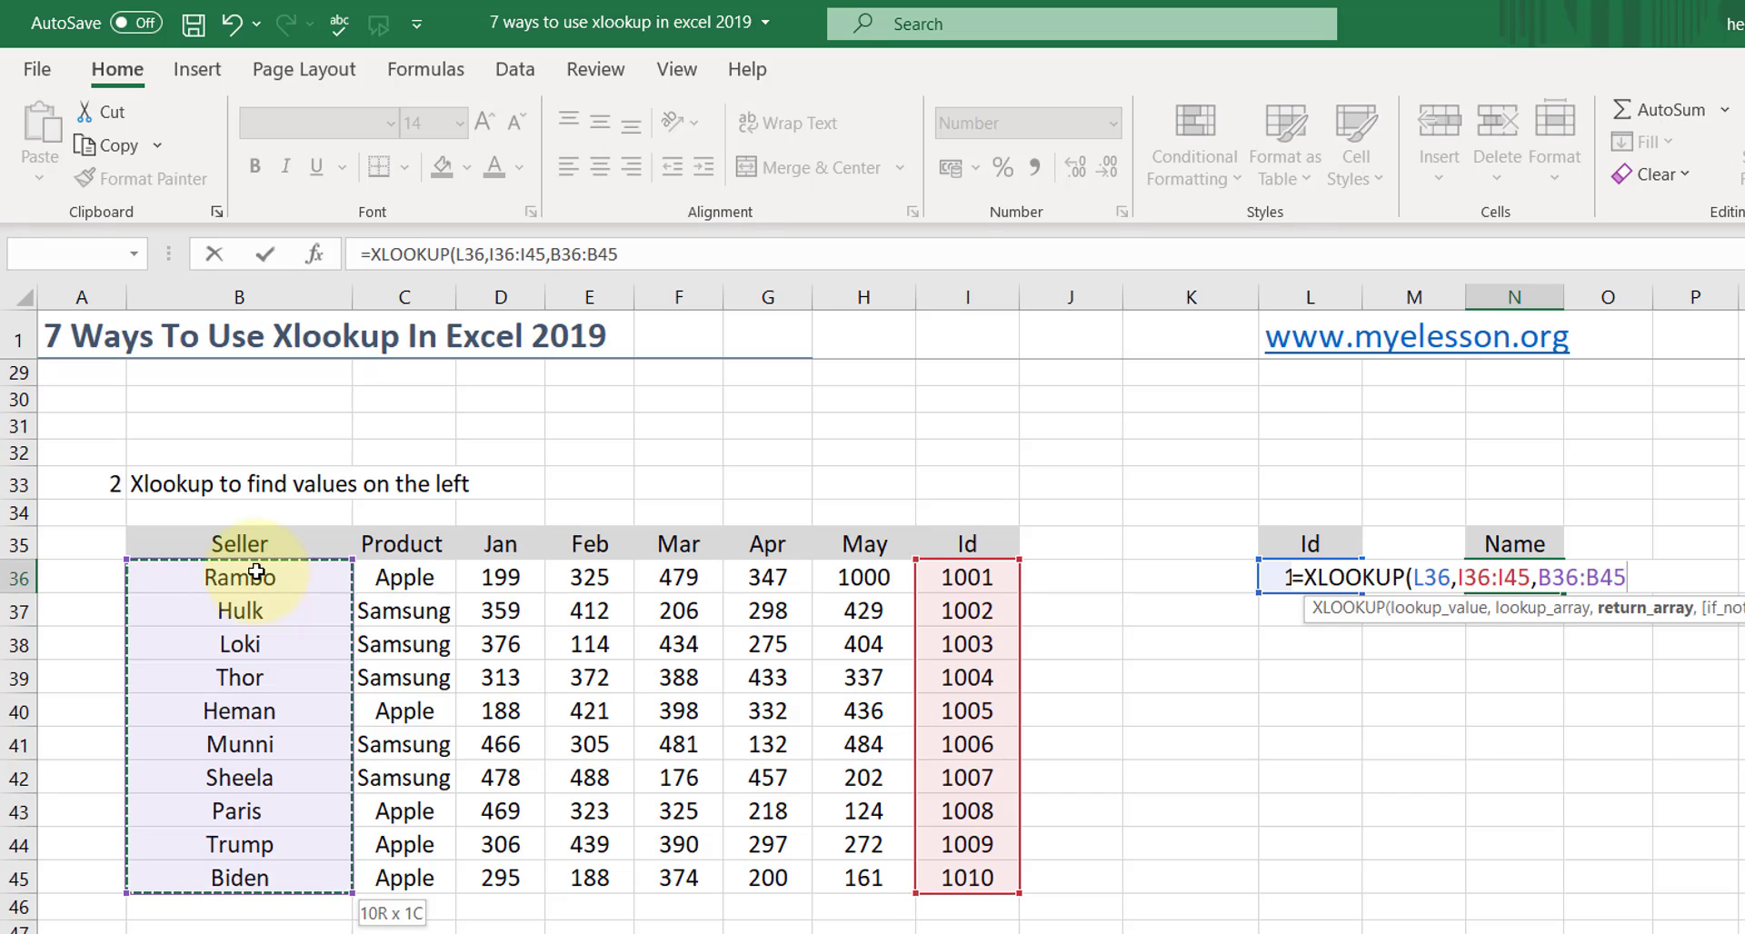
{"action": "type", "text": ")"}
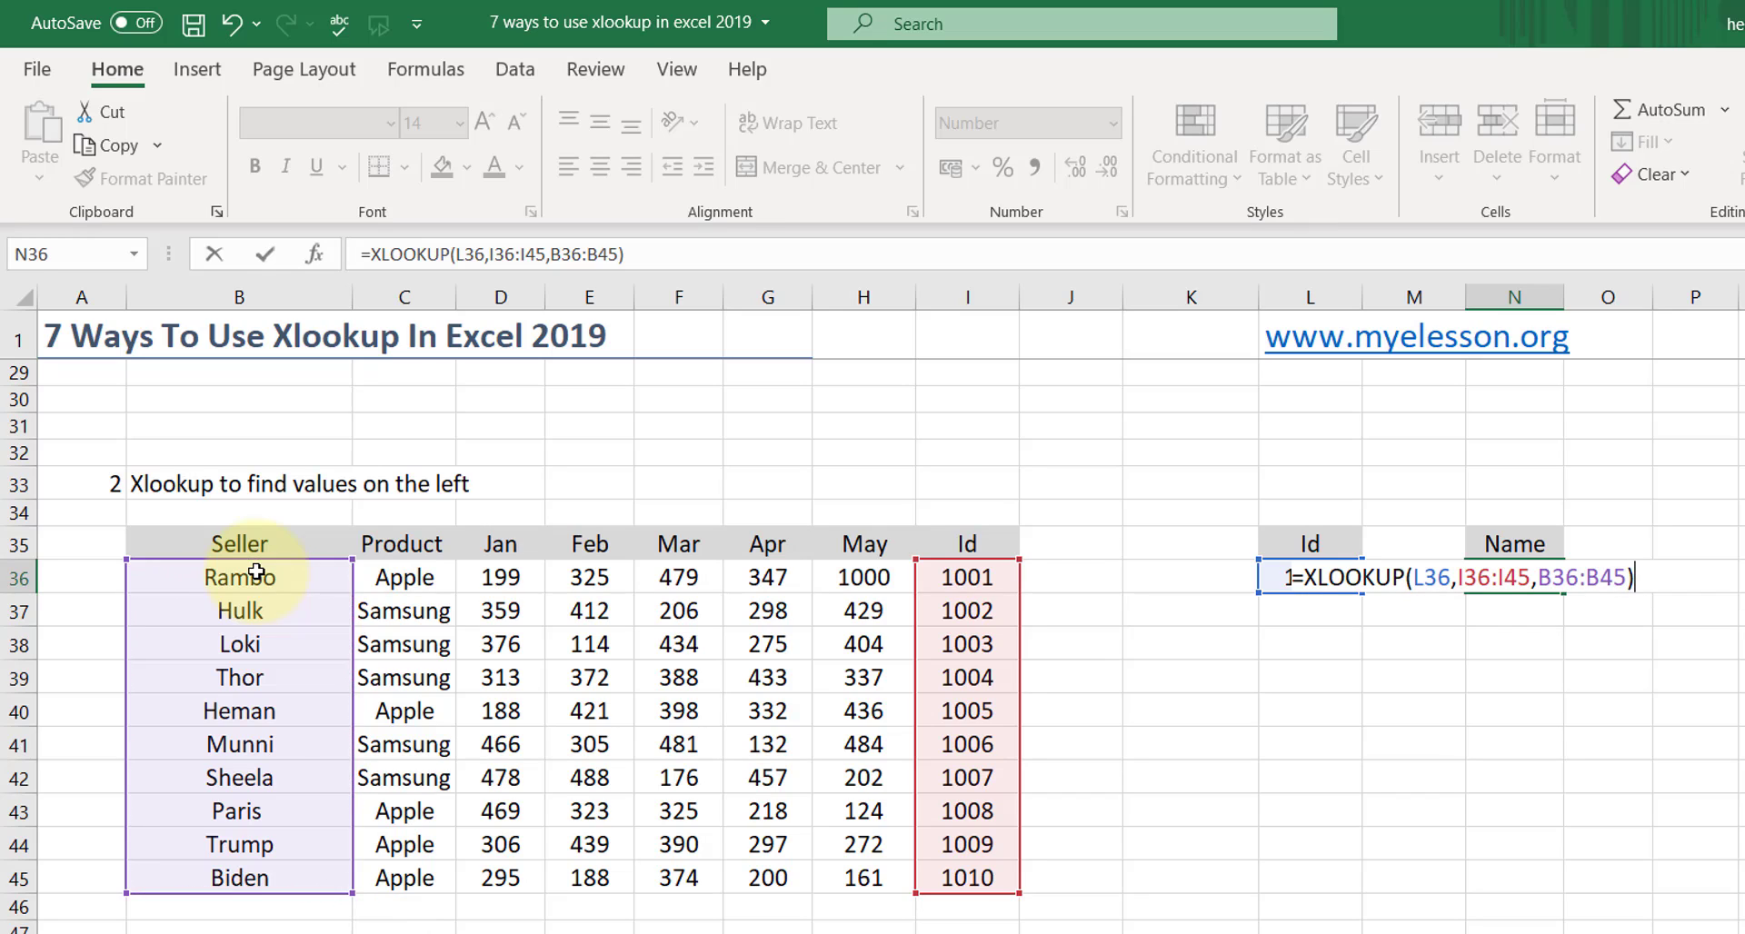
{"action": "key", "text": "Return"}
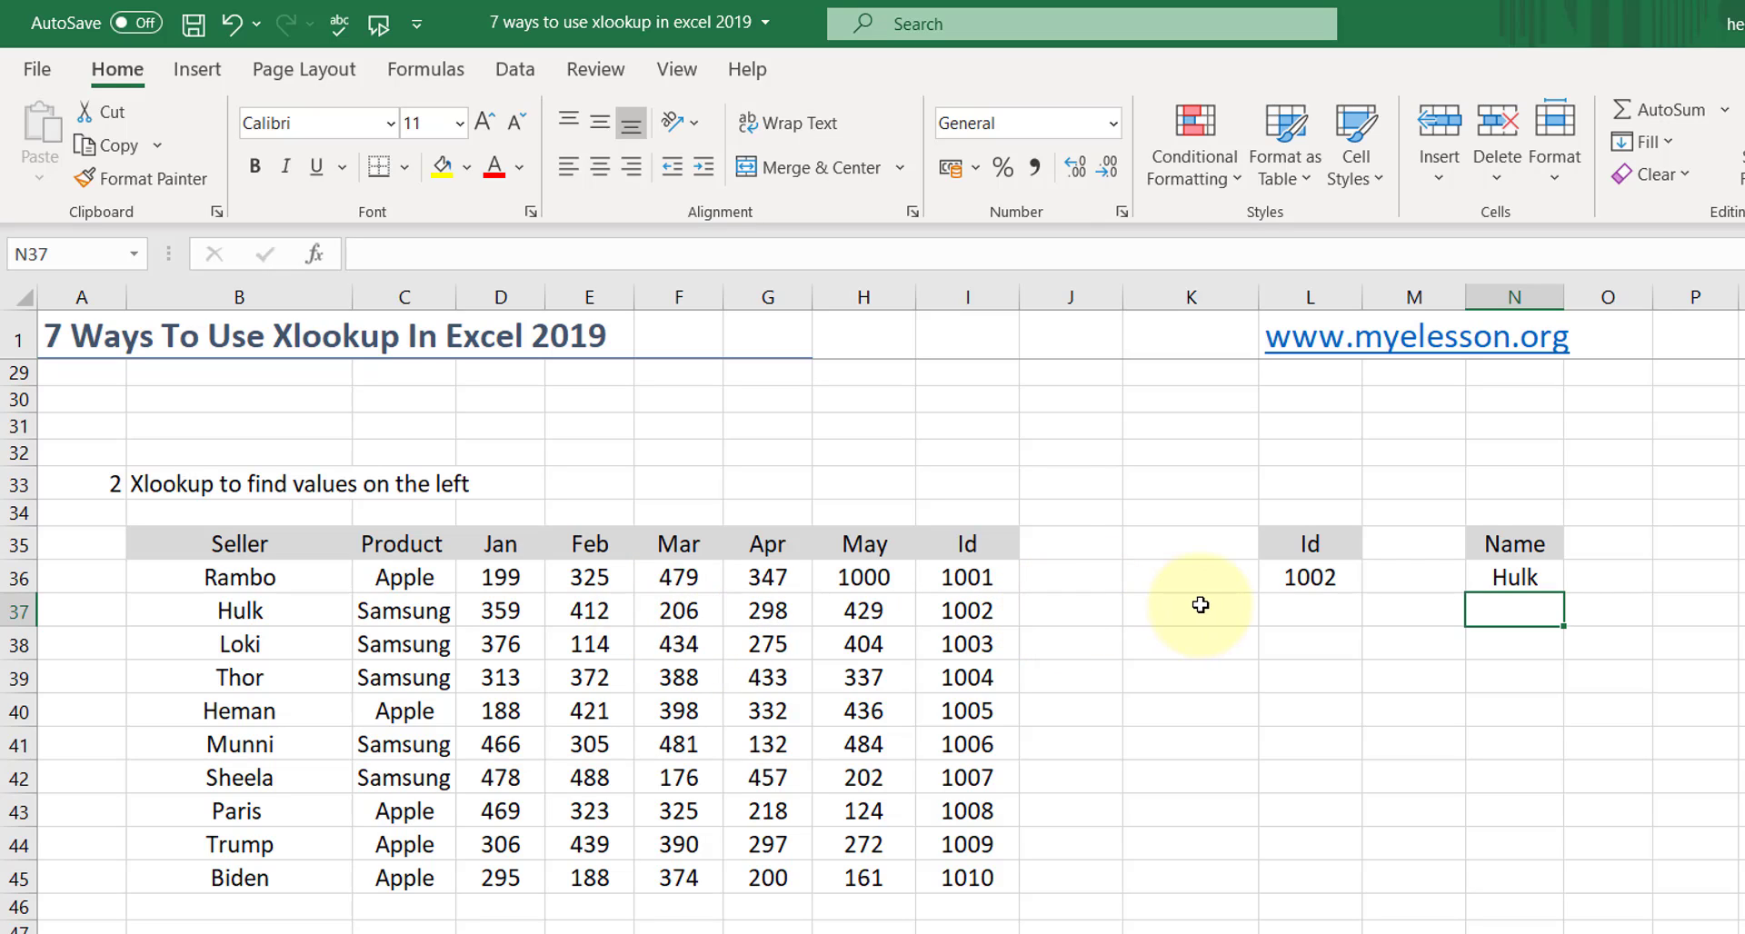
- Change the lookup Id in L36 to 1003 and check the returned name against that Id's row in the table
{"action": "left_click", "coordinate": [1301, 579]}
{"action": "type", "text": "1"}
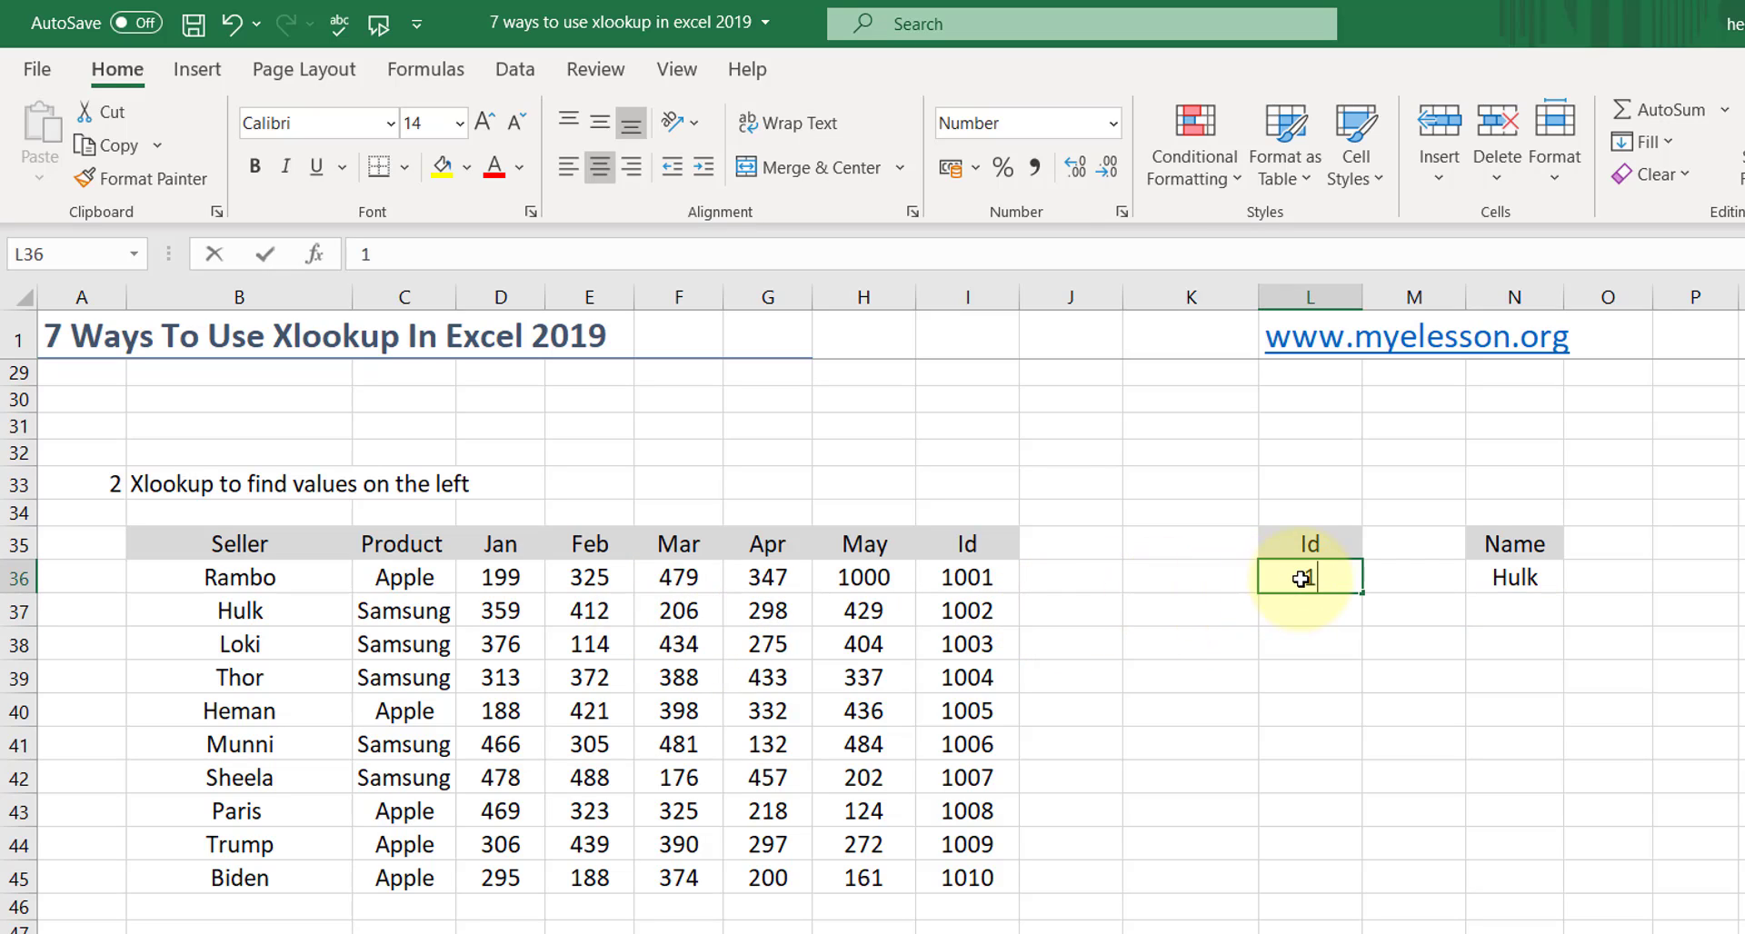
{"action": "type", "text": "003"}
{"action": "key", "text": "Return"}
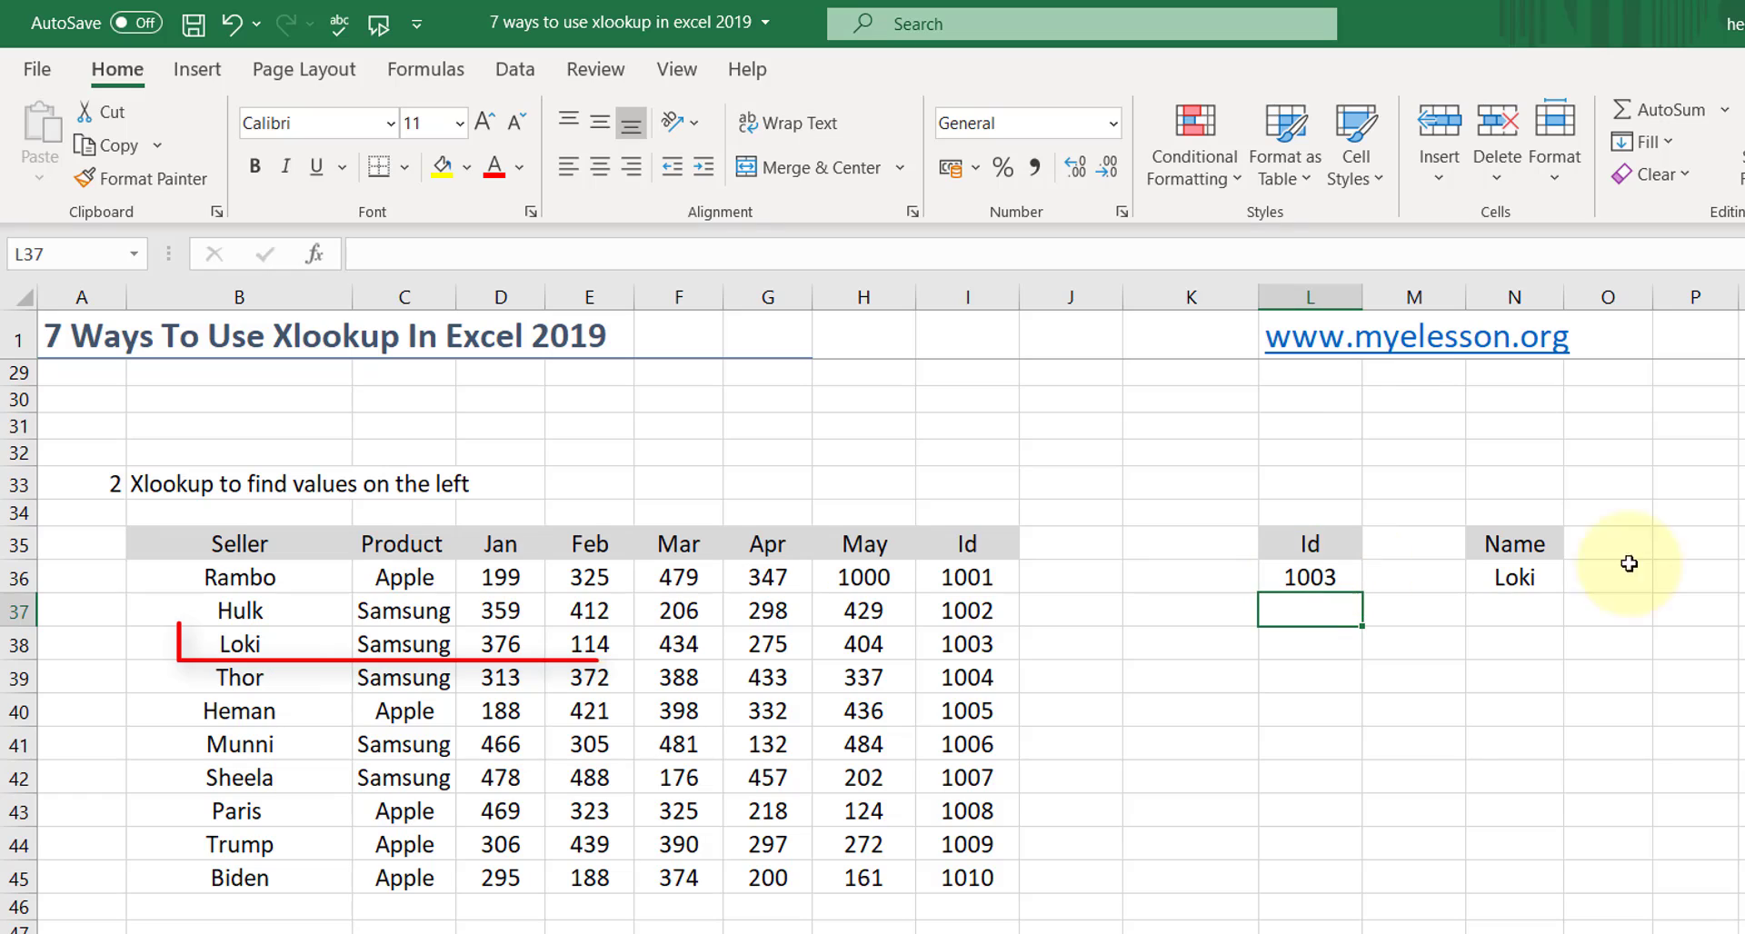
{"action": "left_click", "coordinate": [264, 647]}
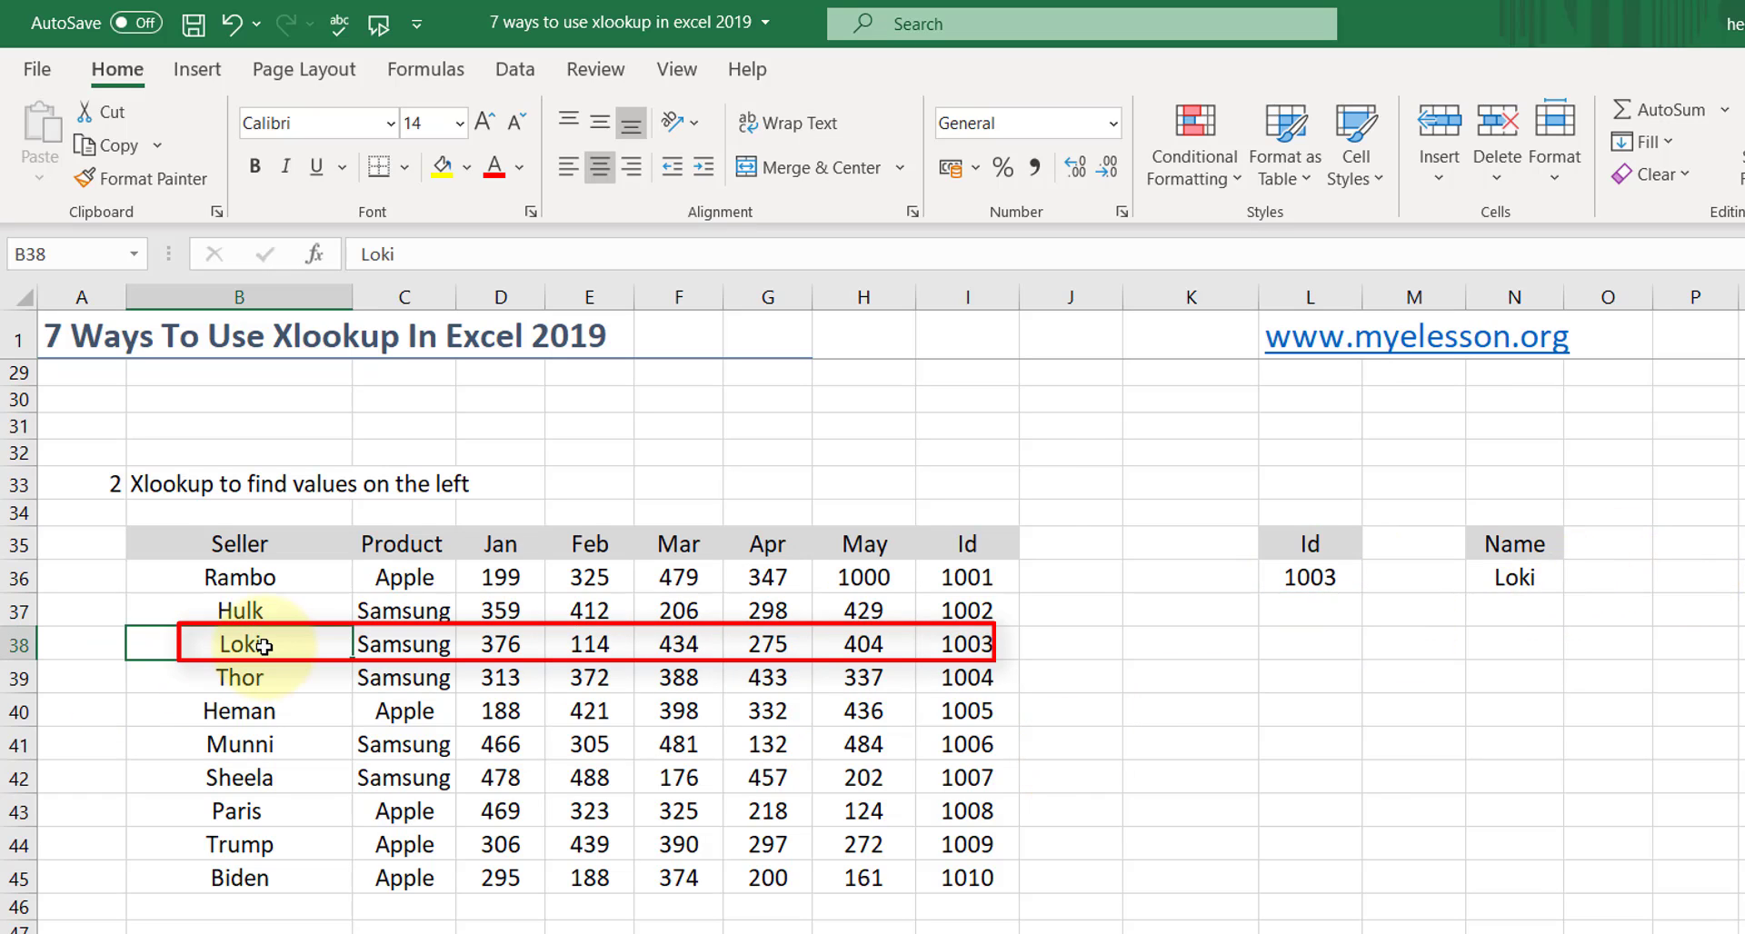
{"action": "left_click", "coordinate": [1111, 681]}
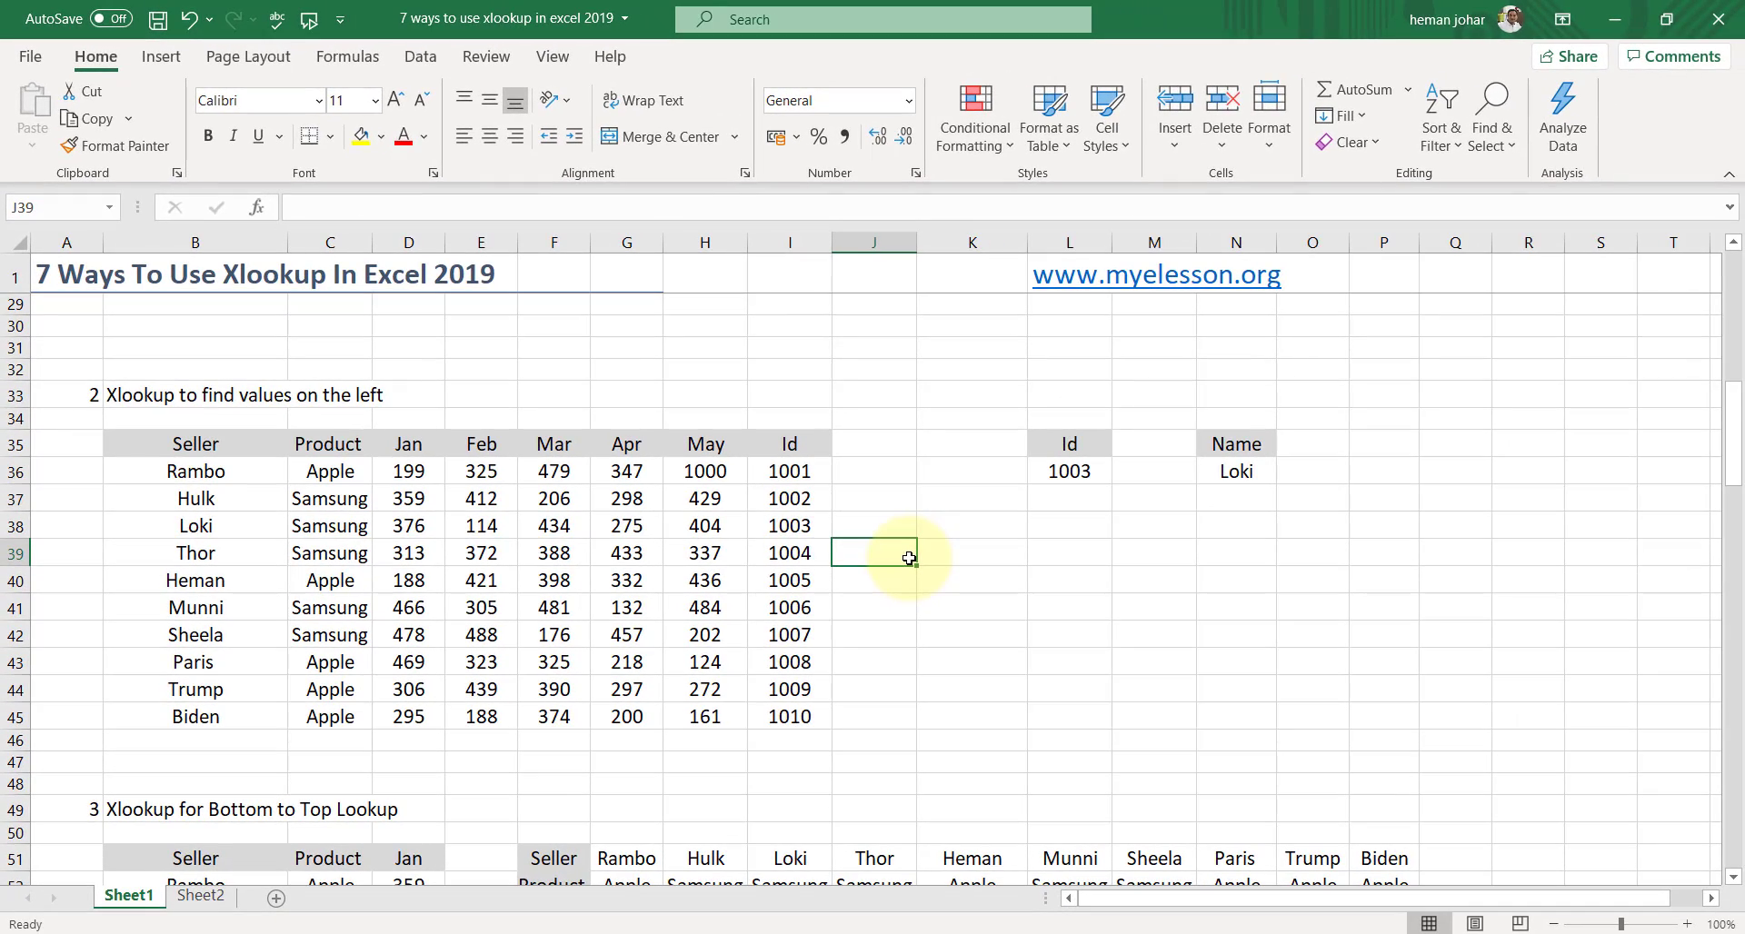
- Examine section 3, Xlookup for Bottom to Top Lookup, with its horizontal Seller, Product and City table and its lookup cells
{"action": "key", "text": "Down"}
{"action": "key", "text": "Down"}
{"action": "key", "text": "Down"}
{"action": "key", "text": "Down"}
{"action": "key", "text": "Down"}
{"action": "key", "text": "Down"}
{"action": "key", "text": "Down"}
{"action": "key", "text": "Down"}
{"action": "key", "text": "Down"}
{"action": "key", "text": "Down"}
{"action": "key", "text": "Down"}
{"action": "key", "text": "Down"}
{"action": "key", "text": "Down"}
{"action": "key", "text": "Down"}
{"action": "key", "text": "Down"}
{"action": "key", "text": "Down"}
{"action": "key", "text": "Down"}
{"action": "key", "text": "Down"}
{"action": "key", "text": "Down"}
{"action": "key", "text": "Down"}
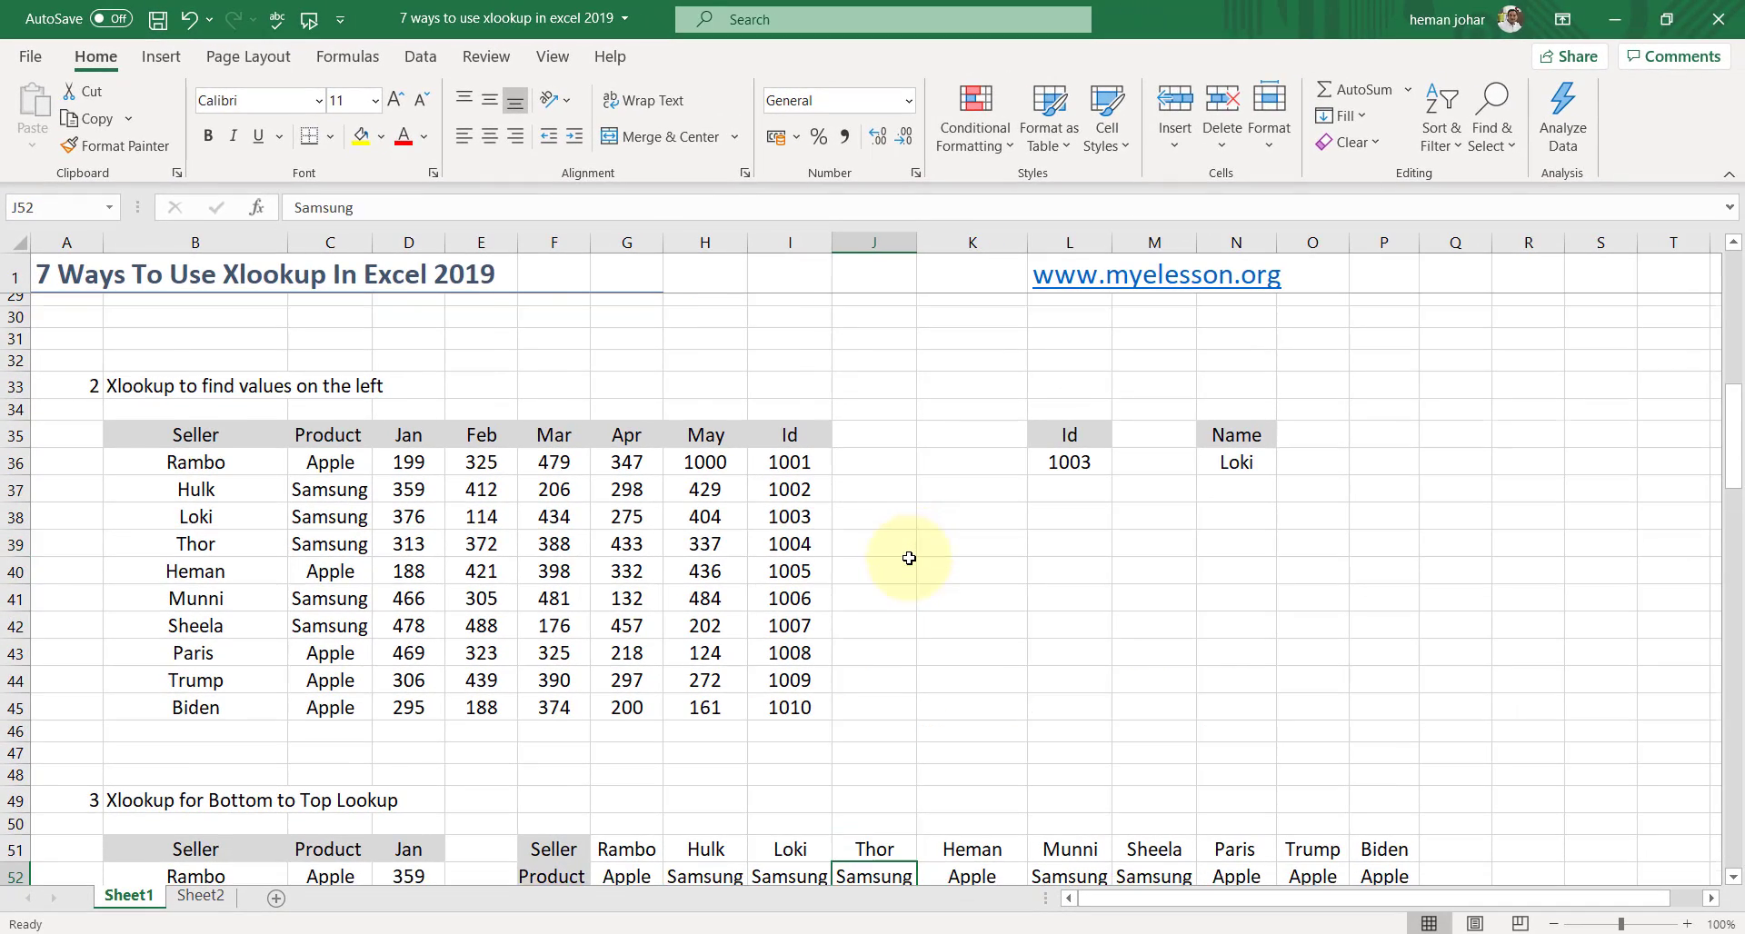
{"action": "key", "text": "Up"}
{"action": "key", "text": "Up"}
{"action": "key", "text": "Up"}
{"action": "key", "text": "Up"}
{"action": "key", "text": "Up"}
{"action": "key", "text": "Up"}
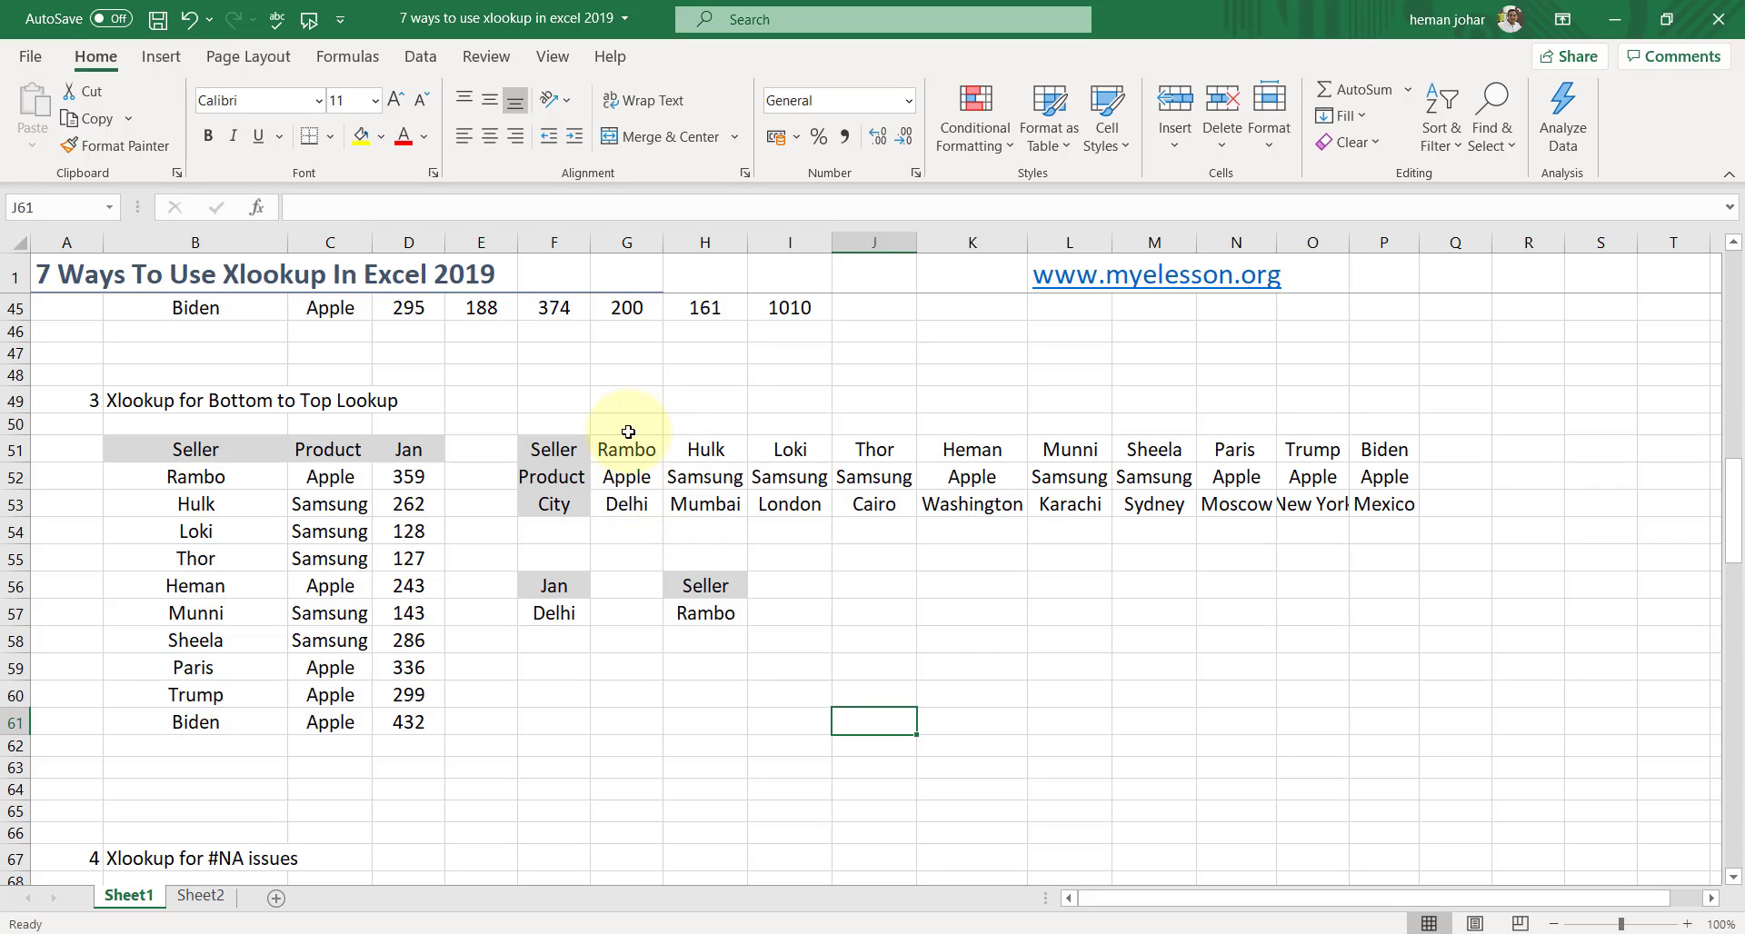
- Set the lookup city in F57 to london and check the seller returned in H57
{"action": "left_click", "coordinate": [564, 618]}
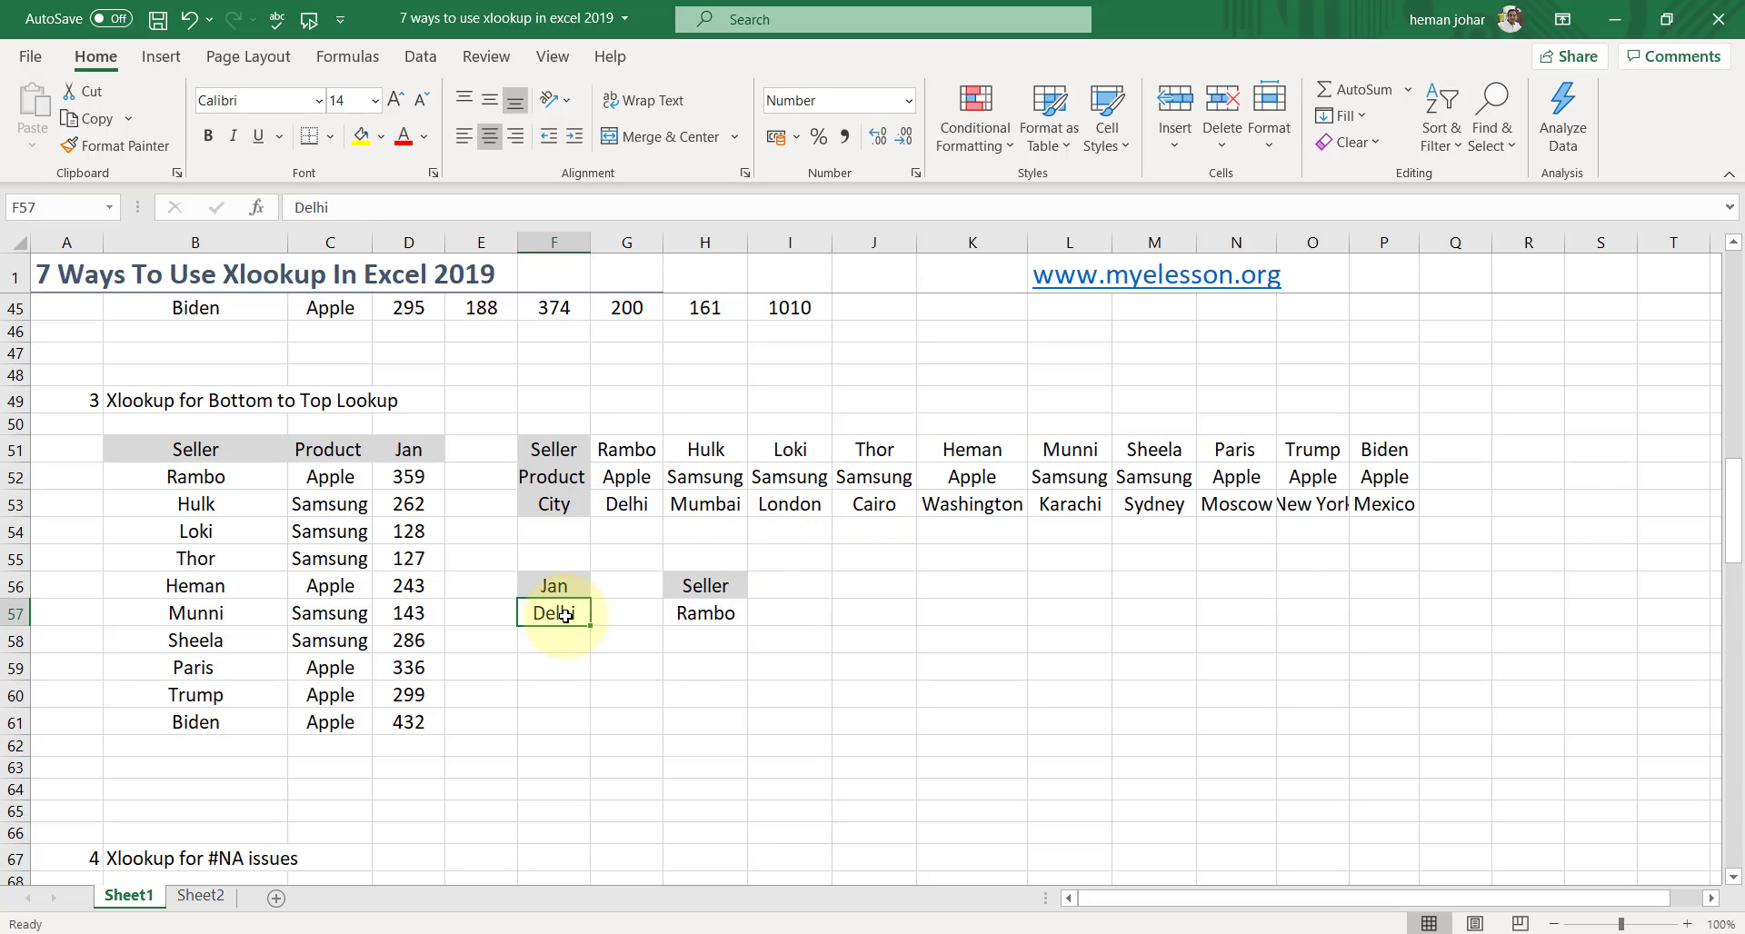
{"action": "key", "text": "BackSpace"}
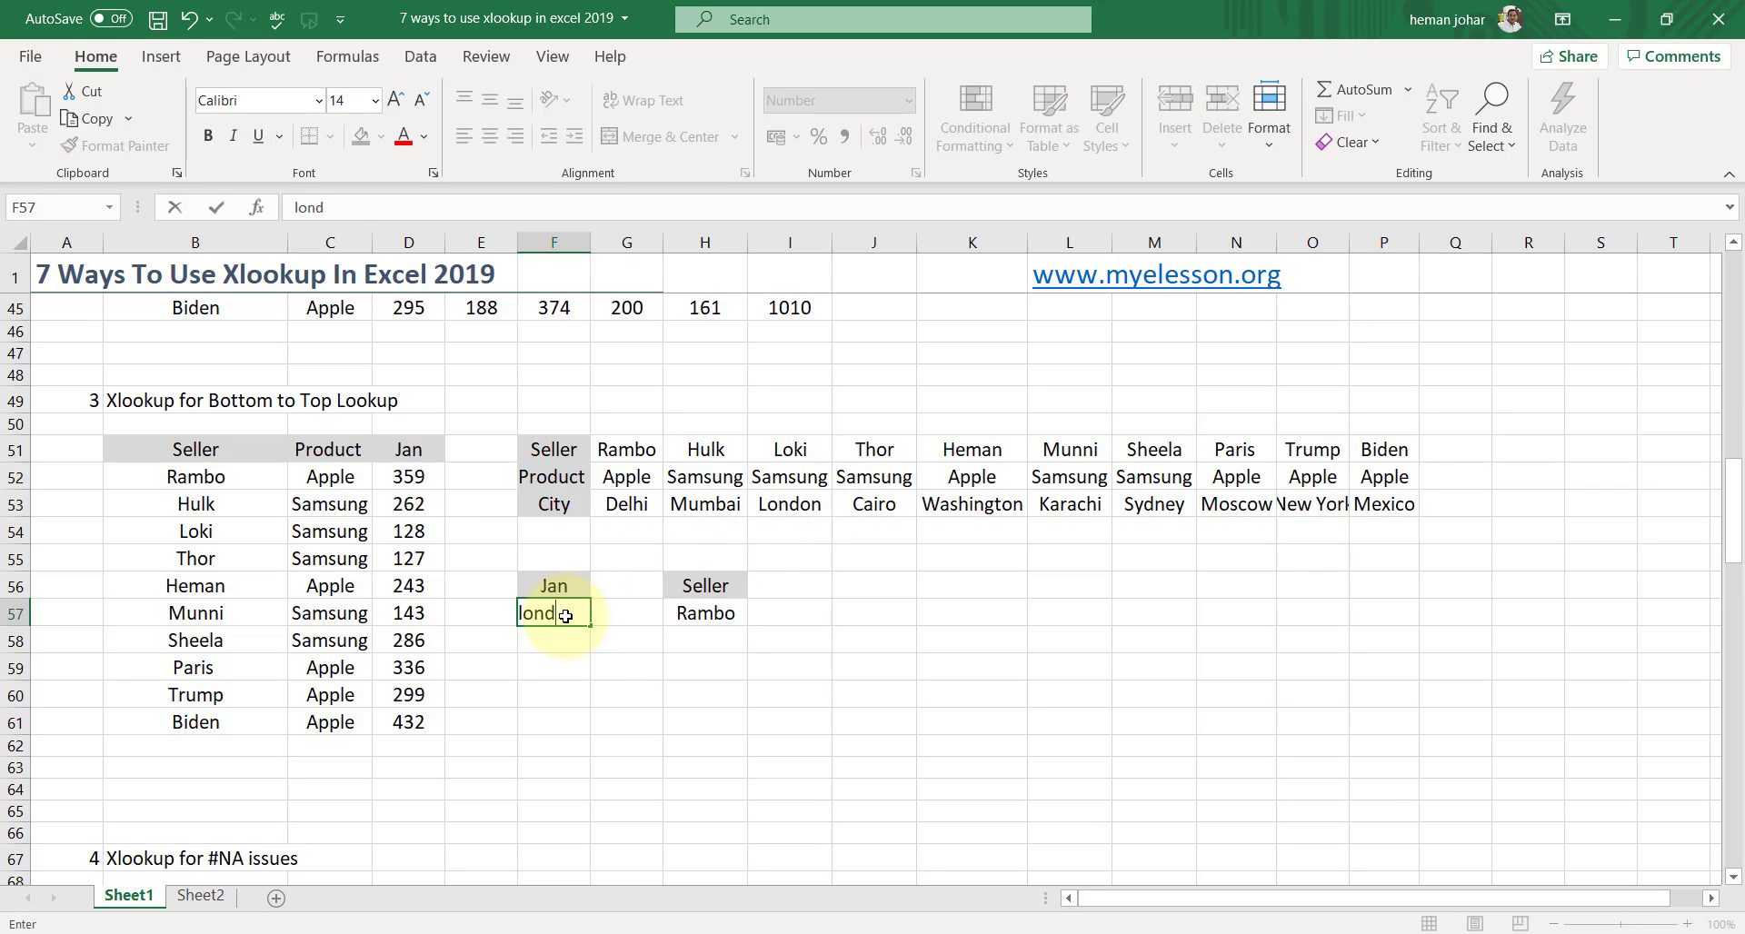
{"action": "key", "text": "Return"}
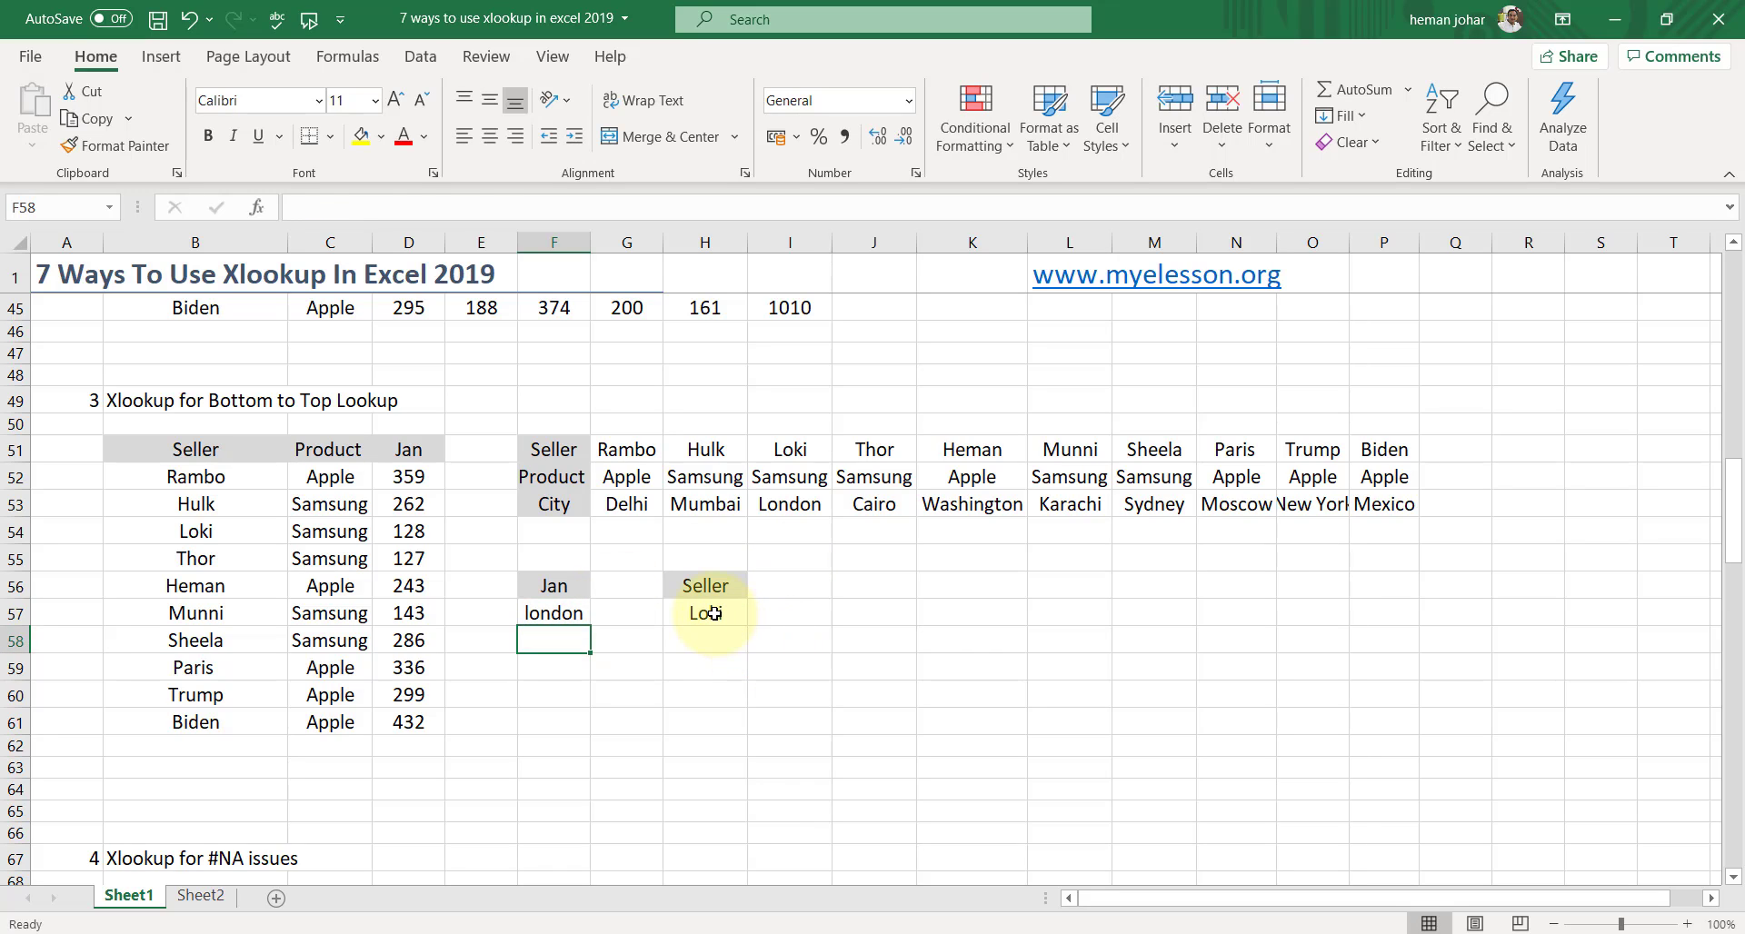
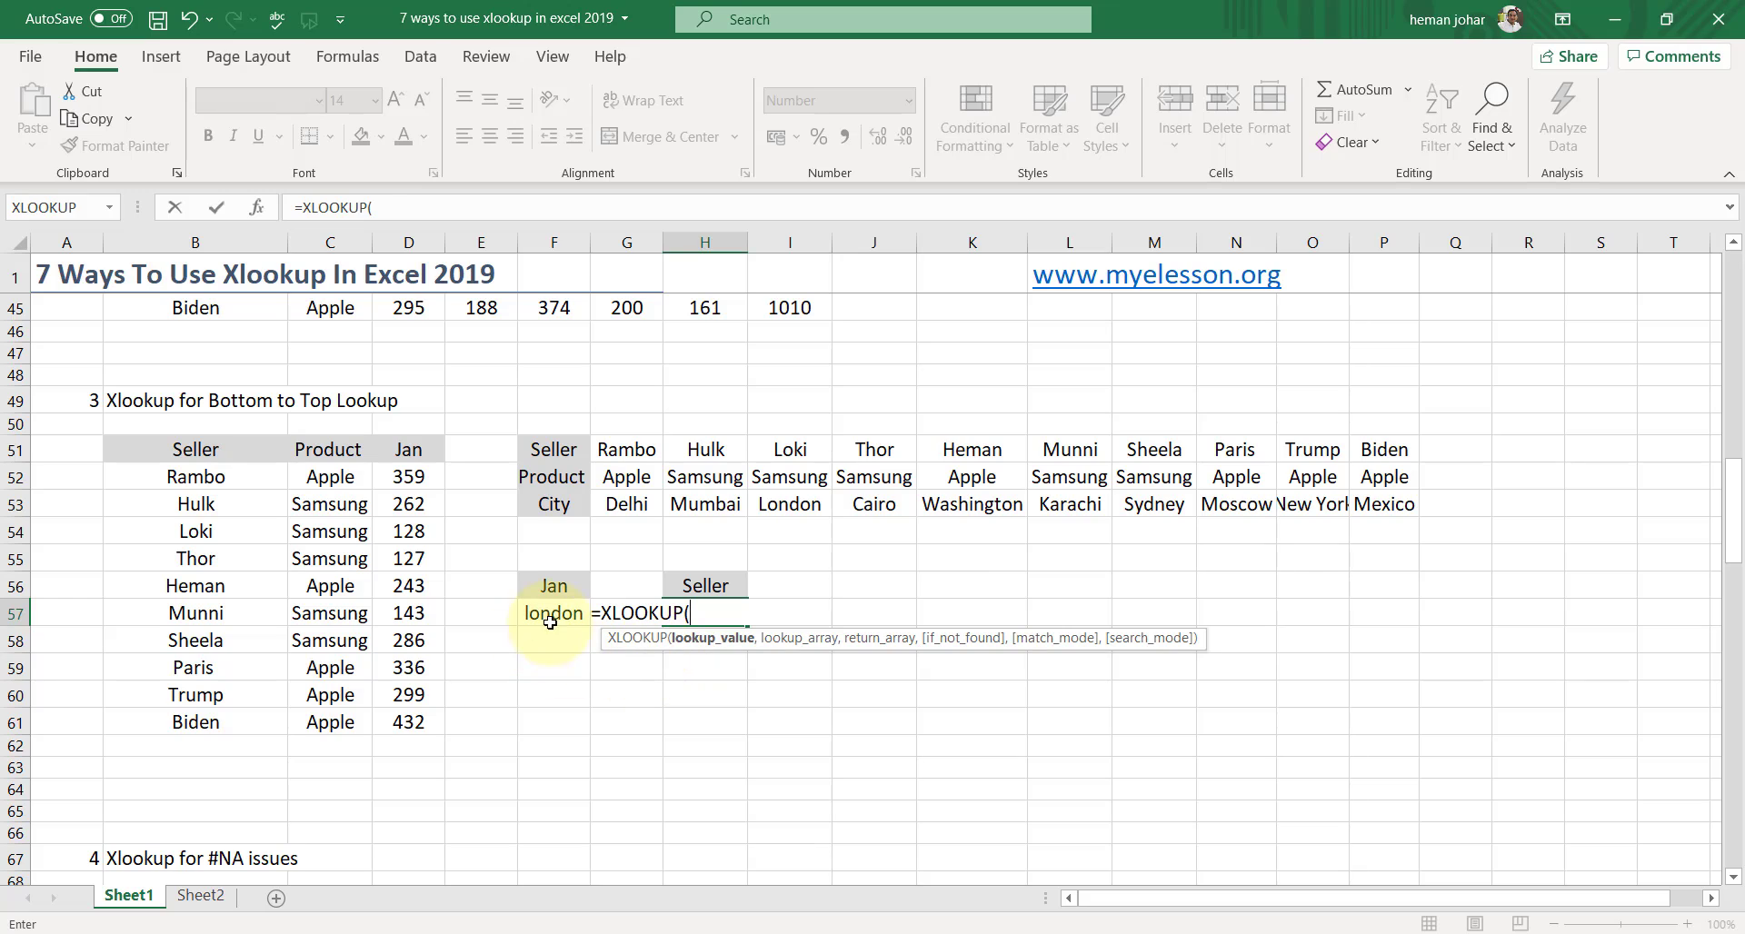
- Discard the unfinished XLOOKUP entry in H57 and change the heading in F56 to City
{"action": "left_click", "coordinate": [555, 618]}
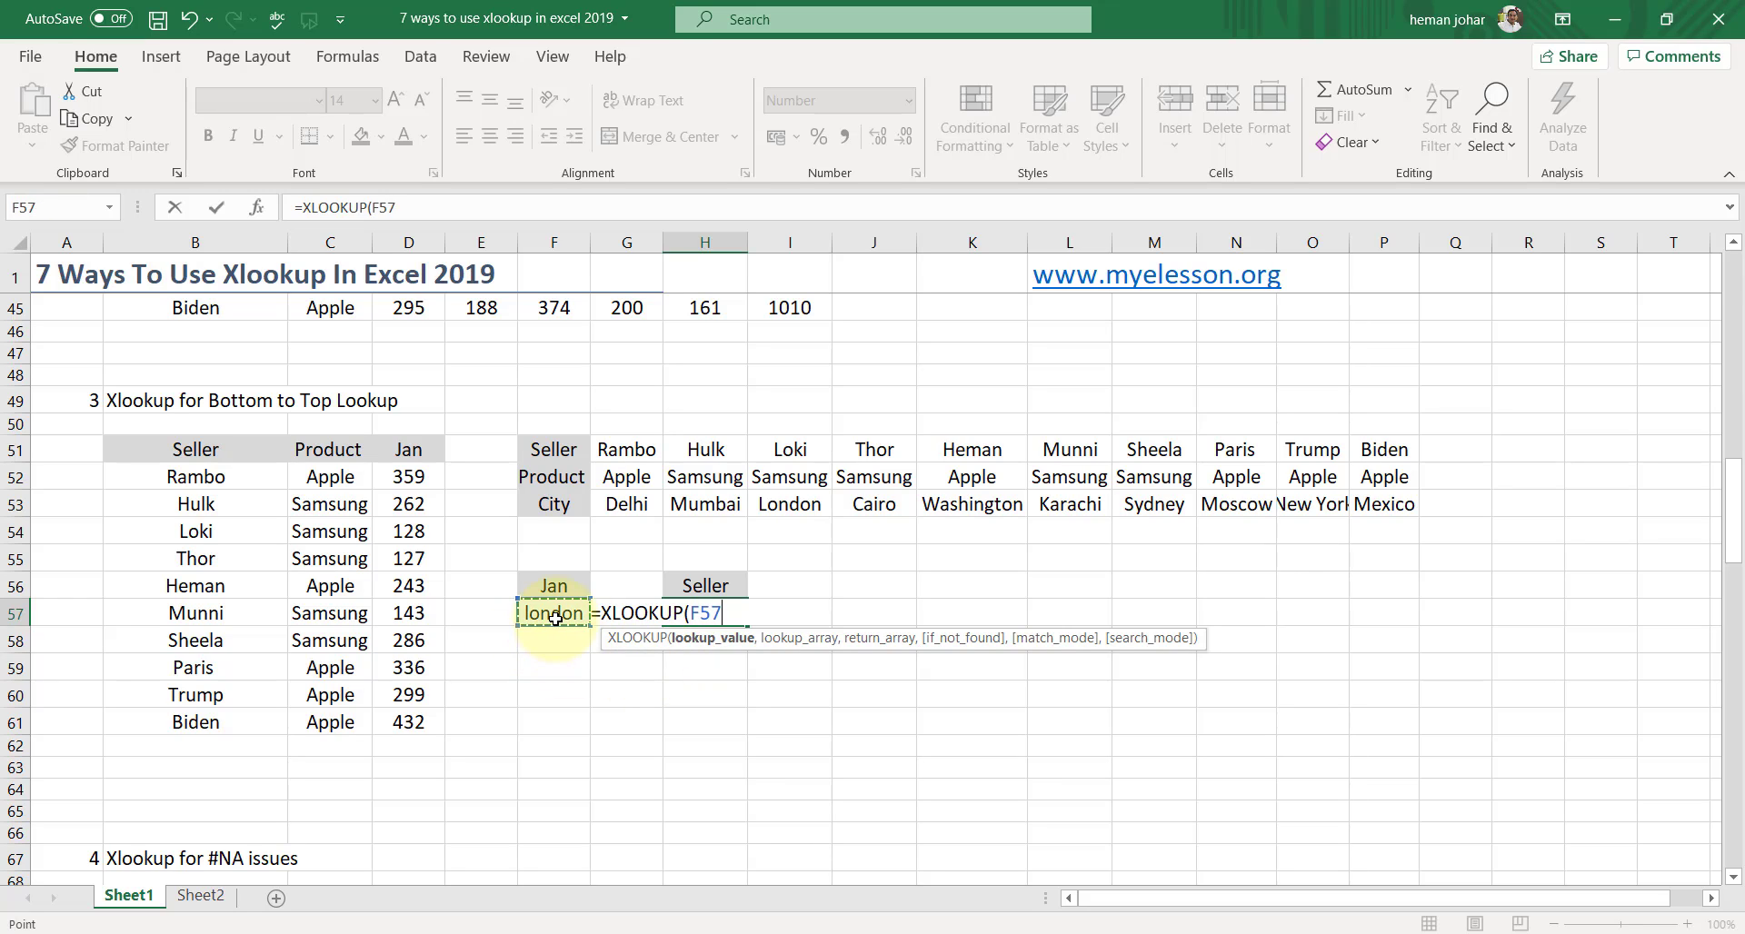
{"action": "key", "text": "Escape"}
{"action": "left_click", "coordinate": [561, 589]}
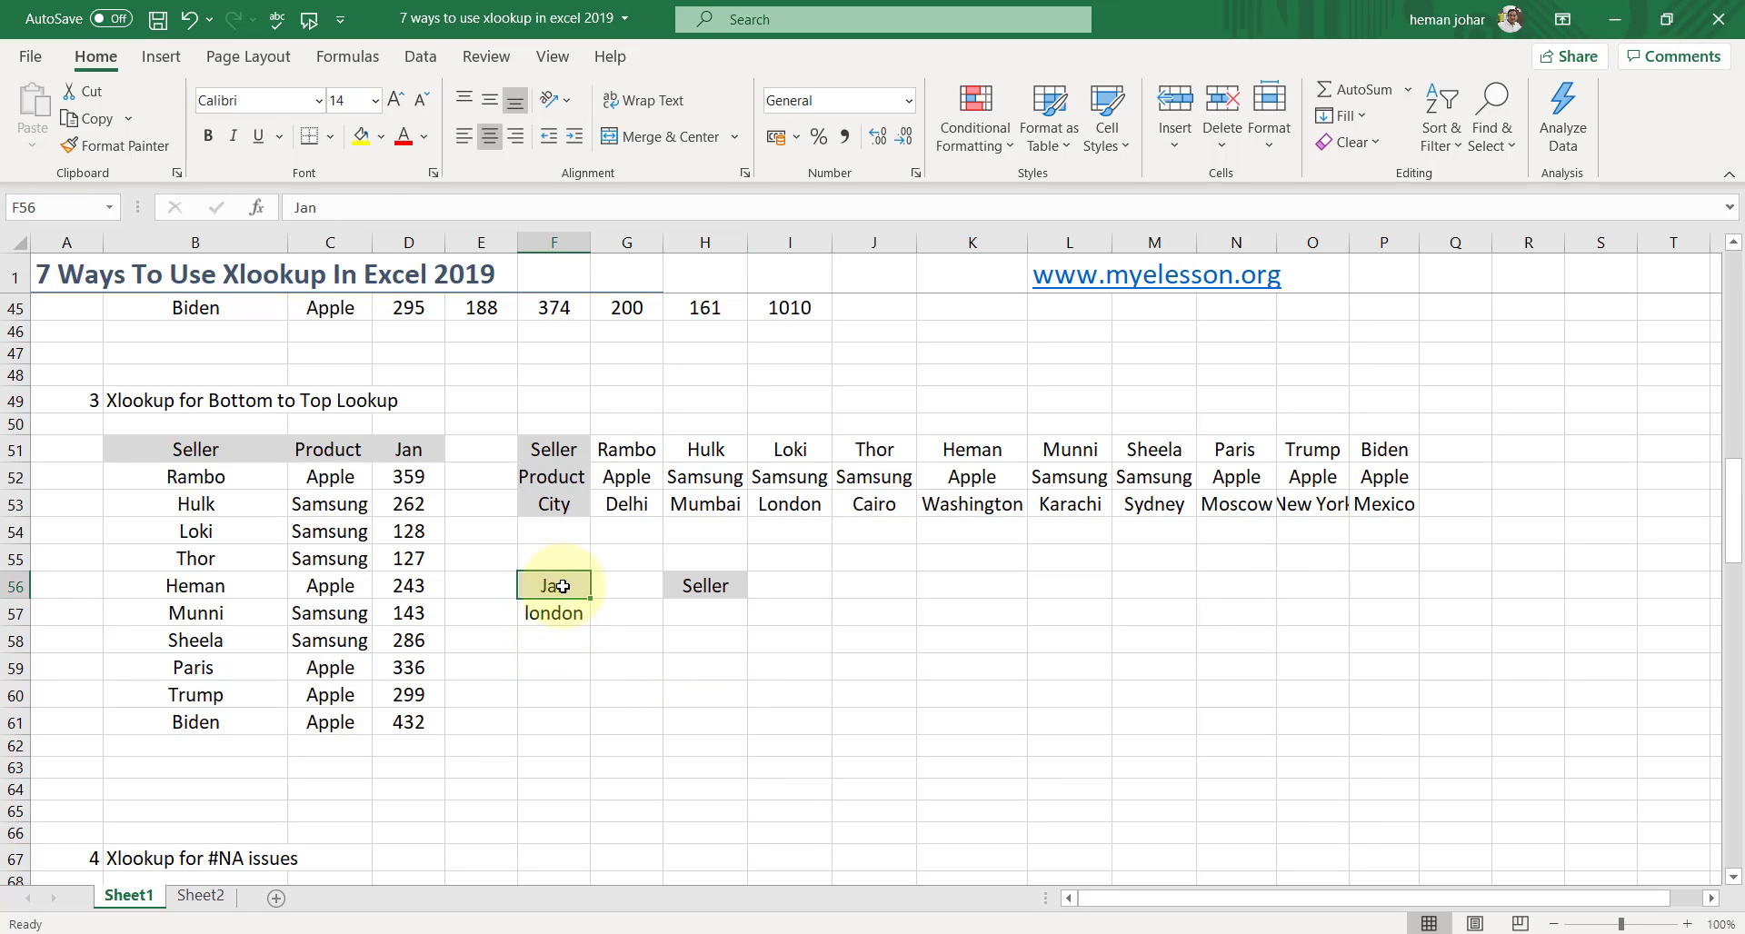
{"action": "type", "text": "City"}
{"action": "key", "text": "Tab"}
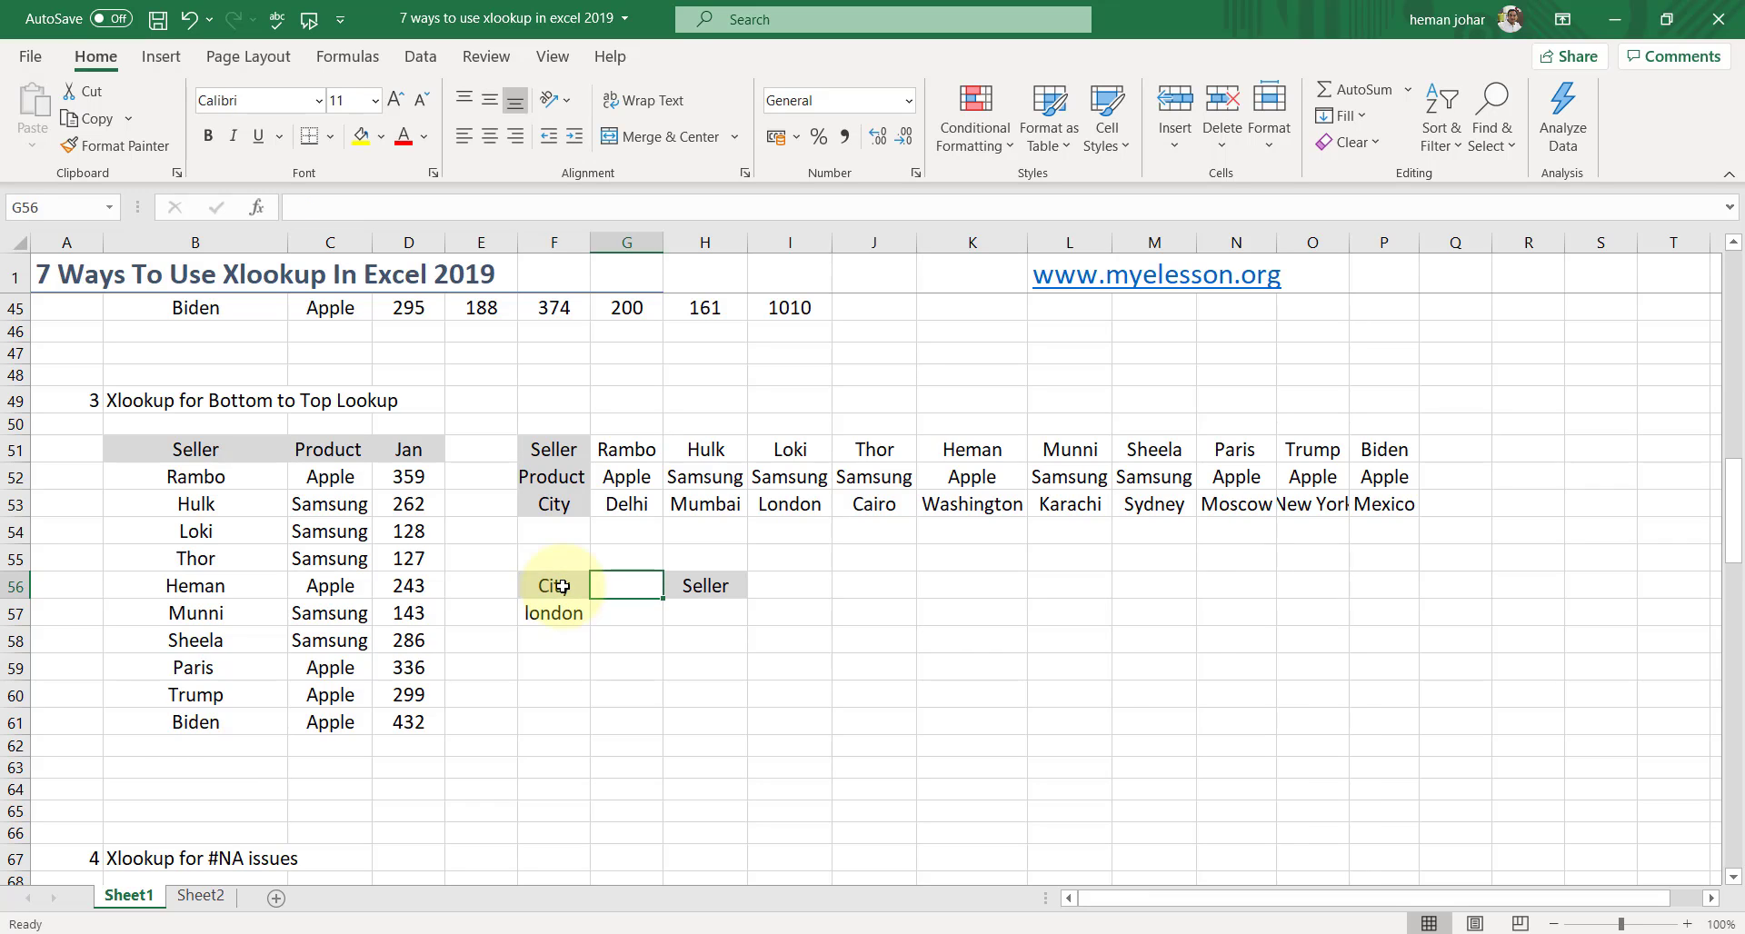
- Start an XLOOKUP formula in H57 with the city in F57 as the lookup value
{"action": "left_click", "coordinate": [562, 586]}
{"action": "key", "text": "Left"}
{"action": "key", "text": "Down"}
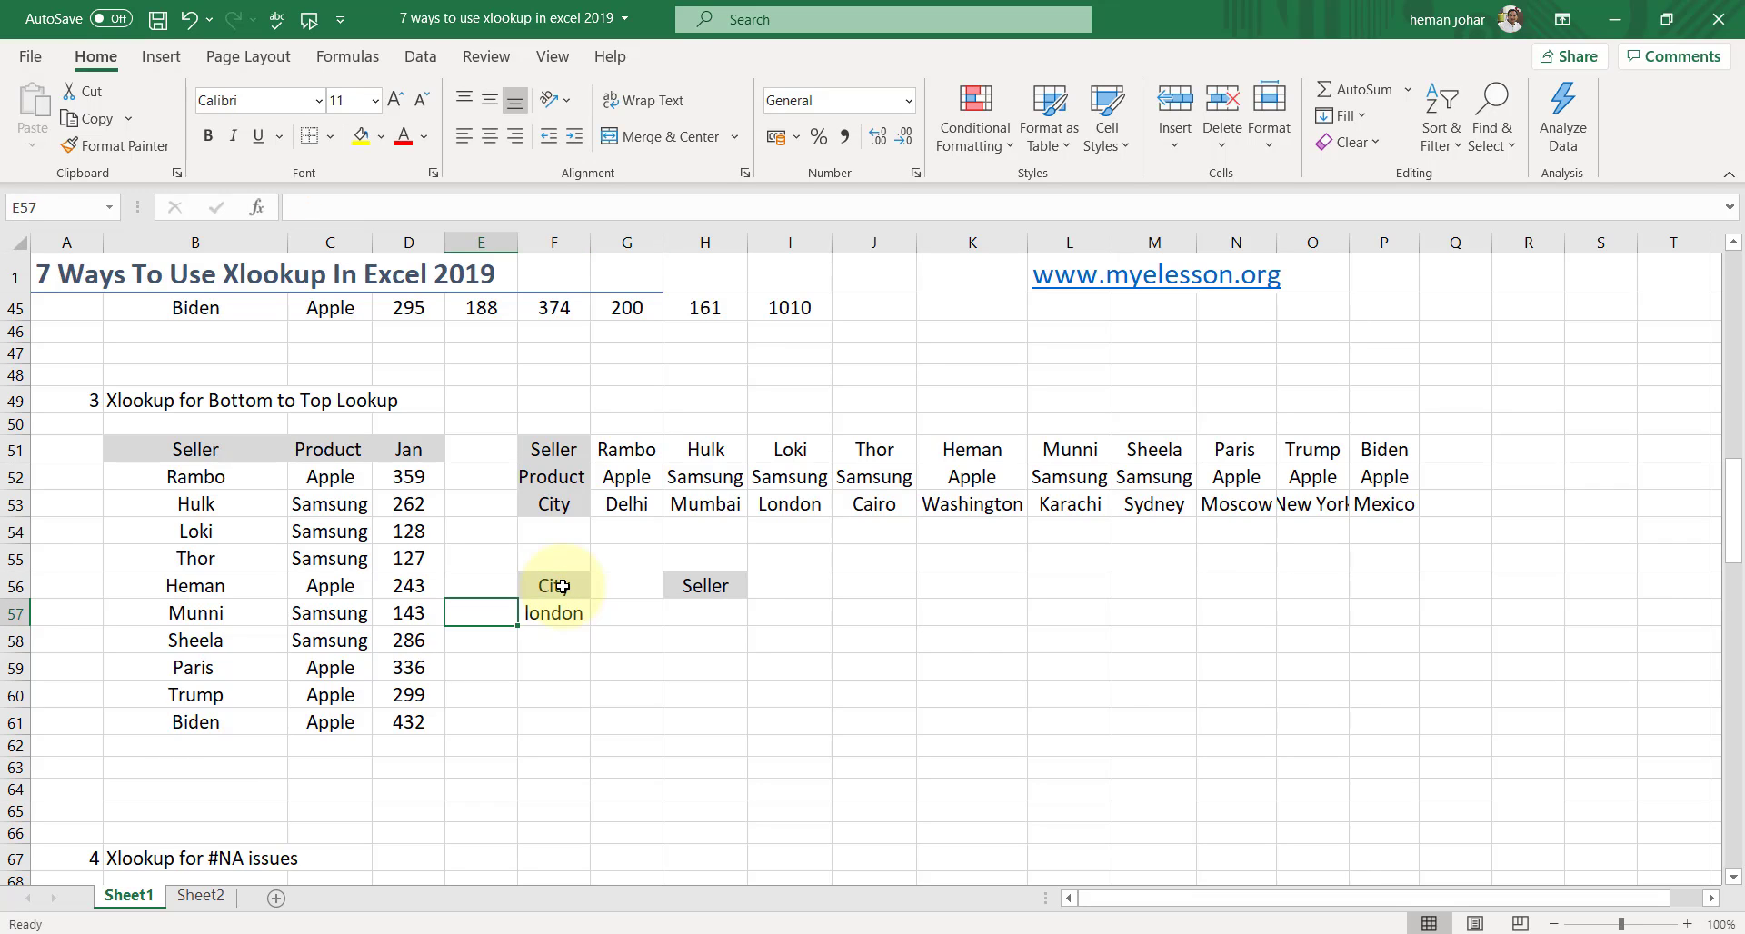
{"action": "key", "text": "Right"}
{"action": "key", "text": "Right"}
{"action": "key", "text": "Right"}
{"action": "type", "text": "=xlo"}
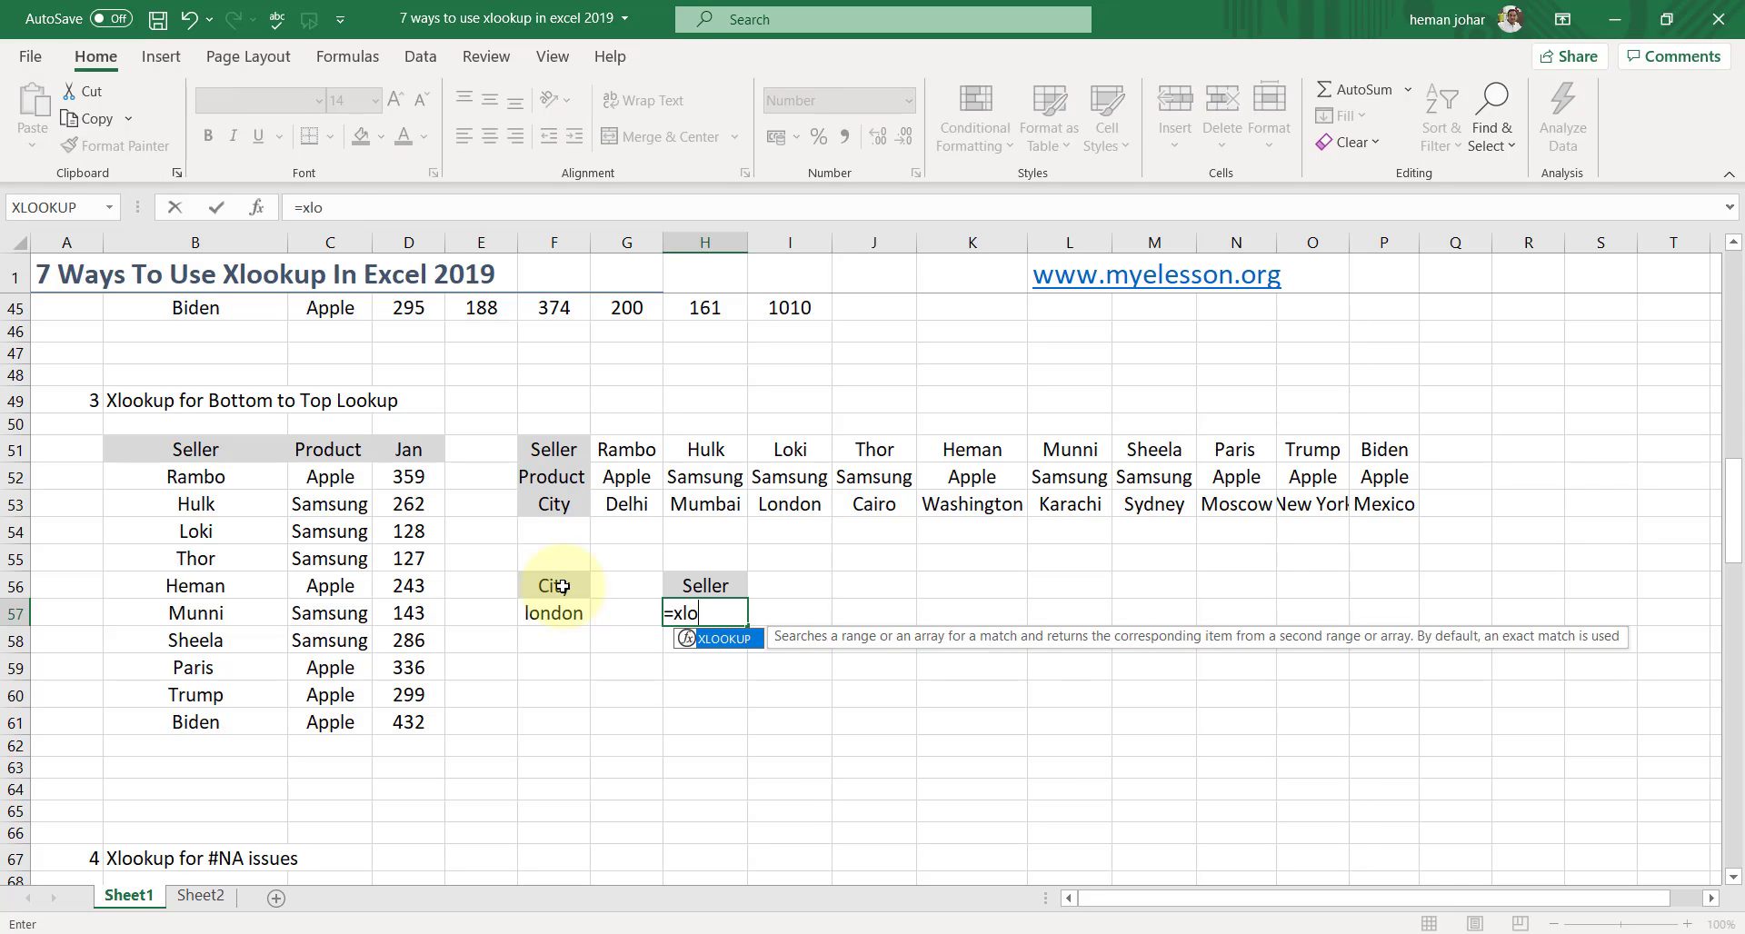
{"action": "key", "text": "Tab"}
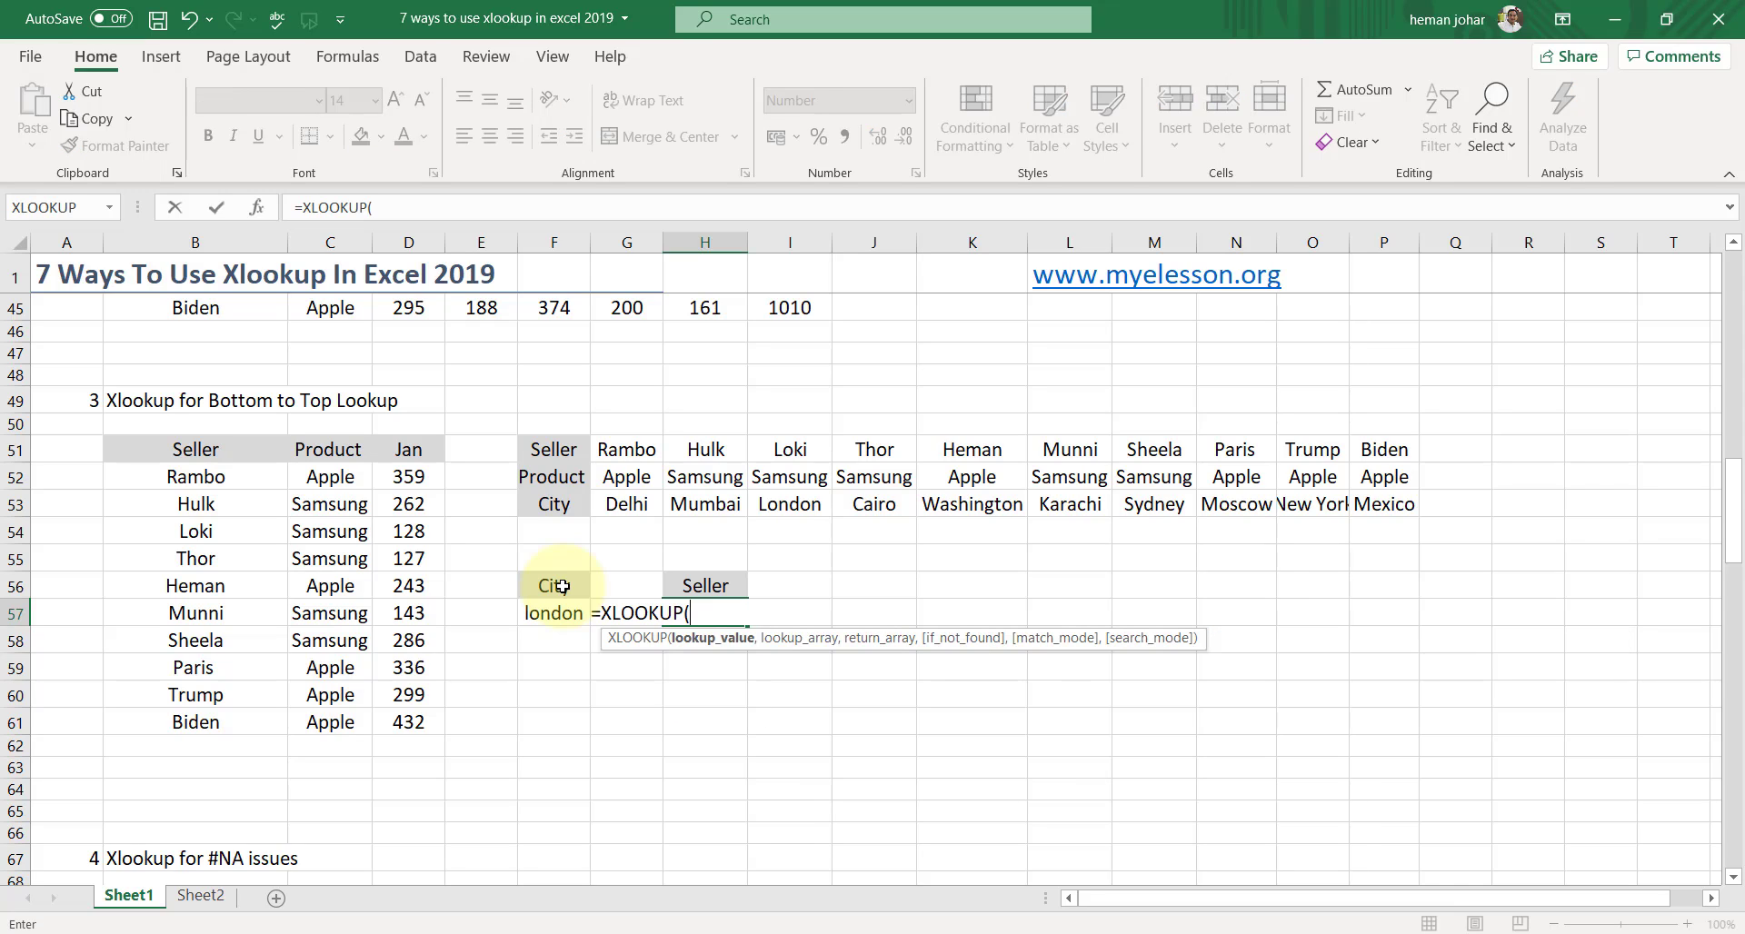
{"action": "left_click", "coordinate": [545, 615]}
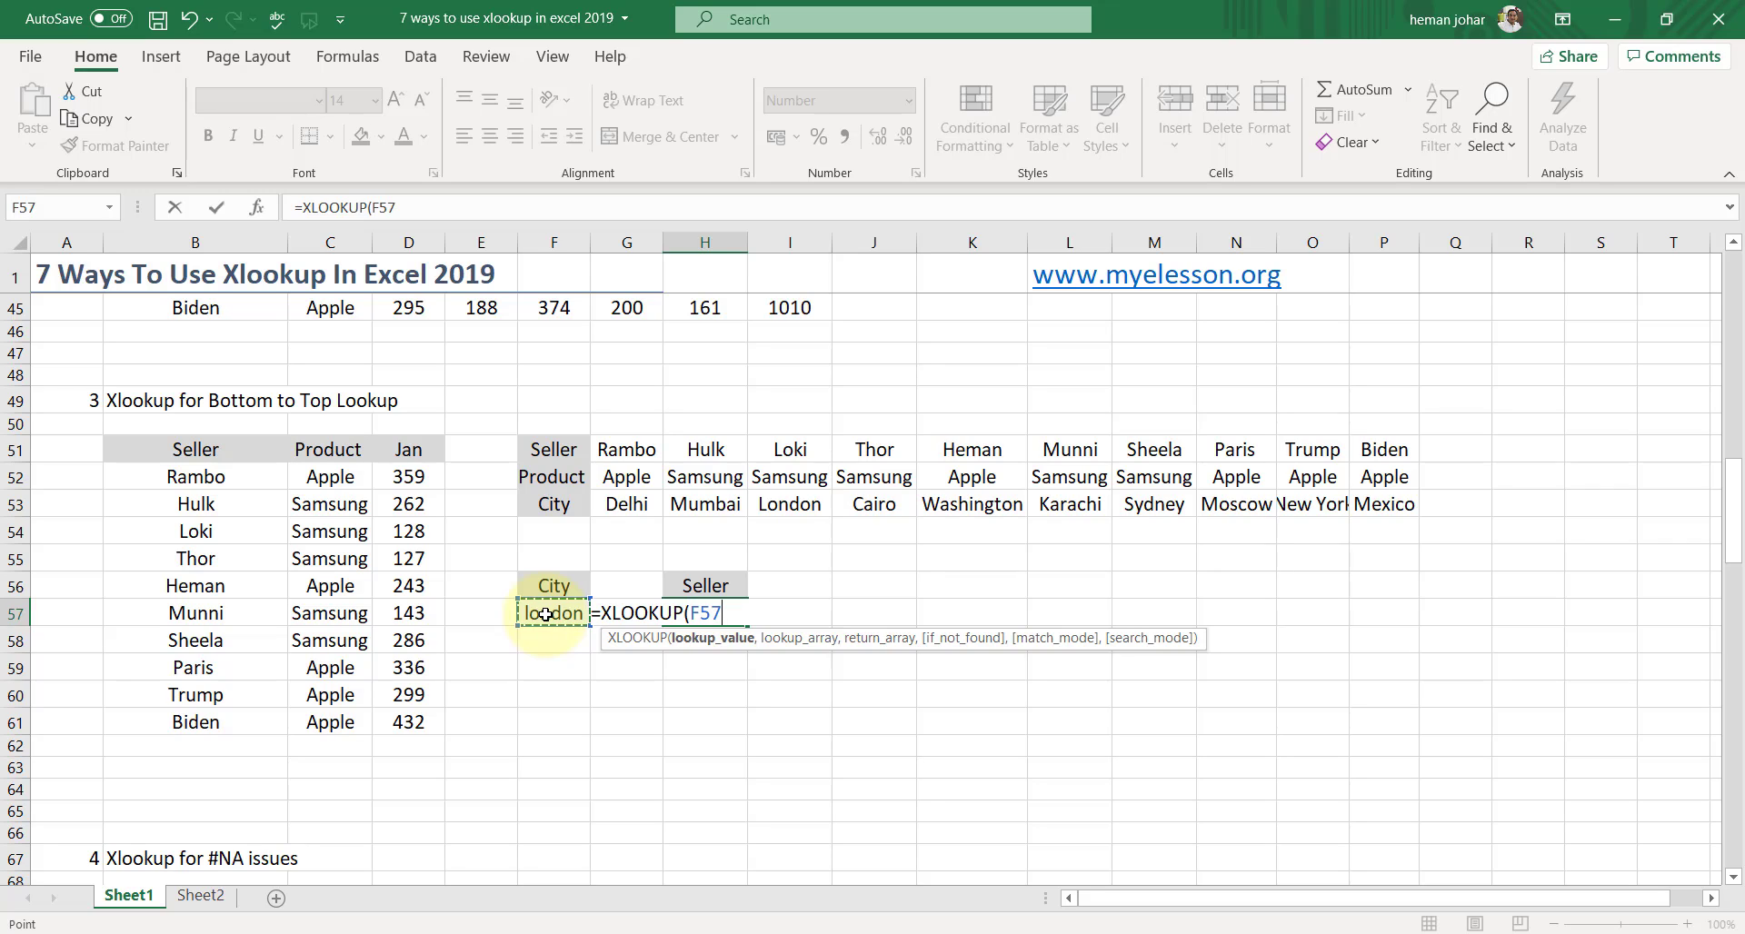
{"action": "type", "text": ","}
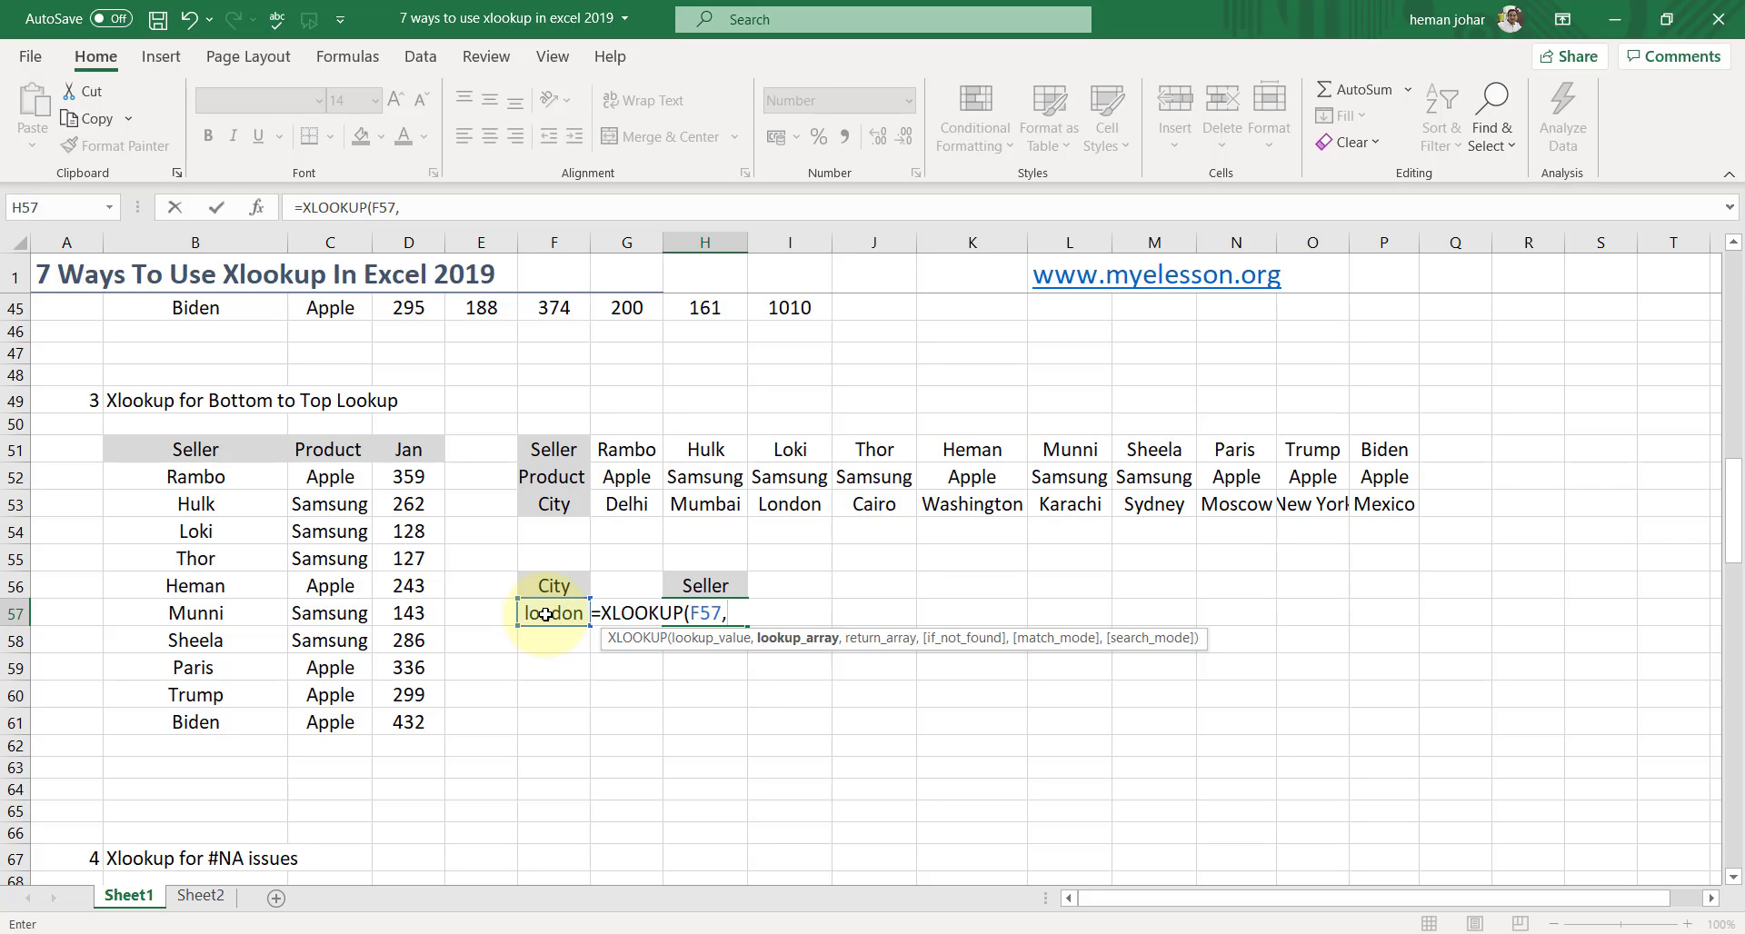
- Add the City row range G53:P53 as the lookup array of the H57 formula
{"action": "left_click", "coordinate": [628, 508]}
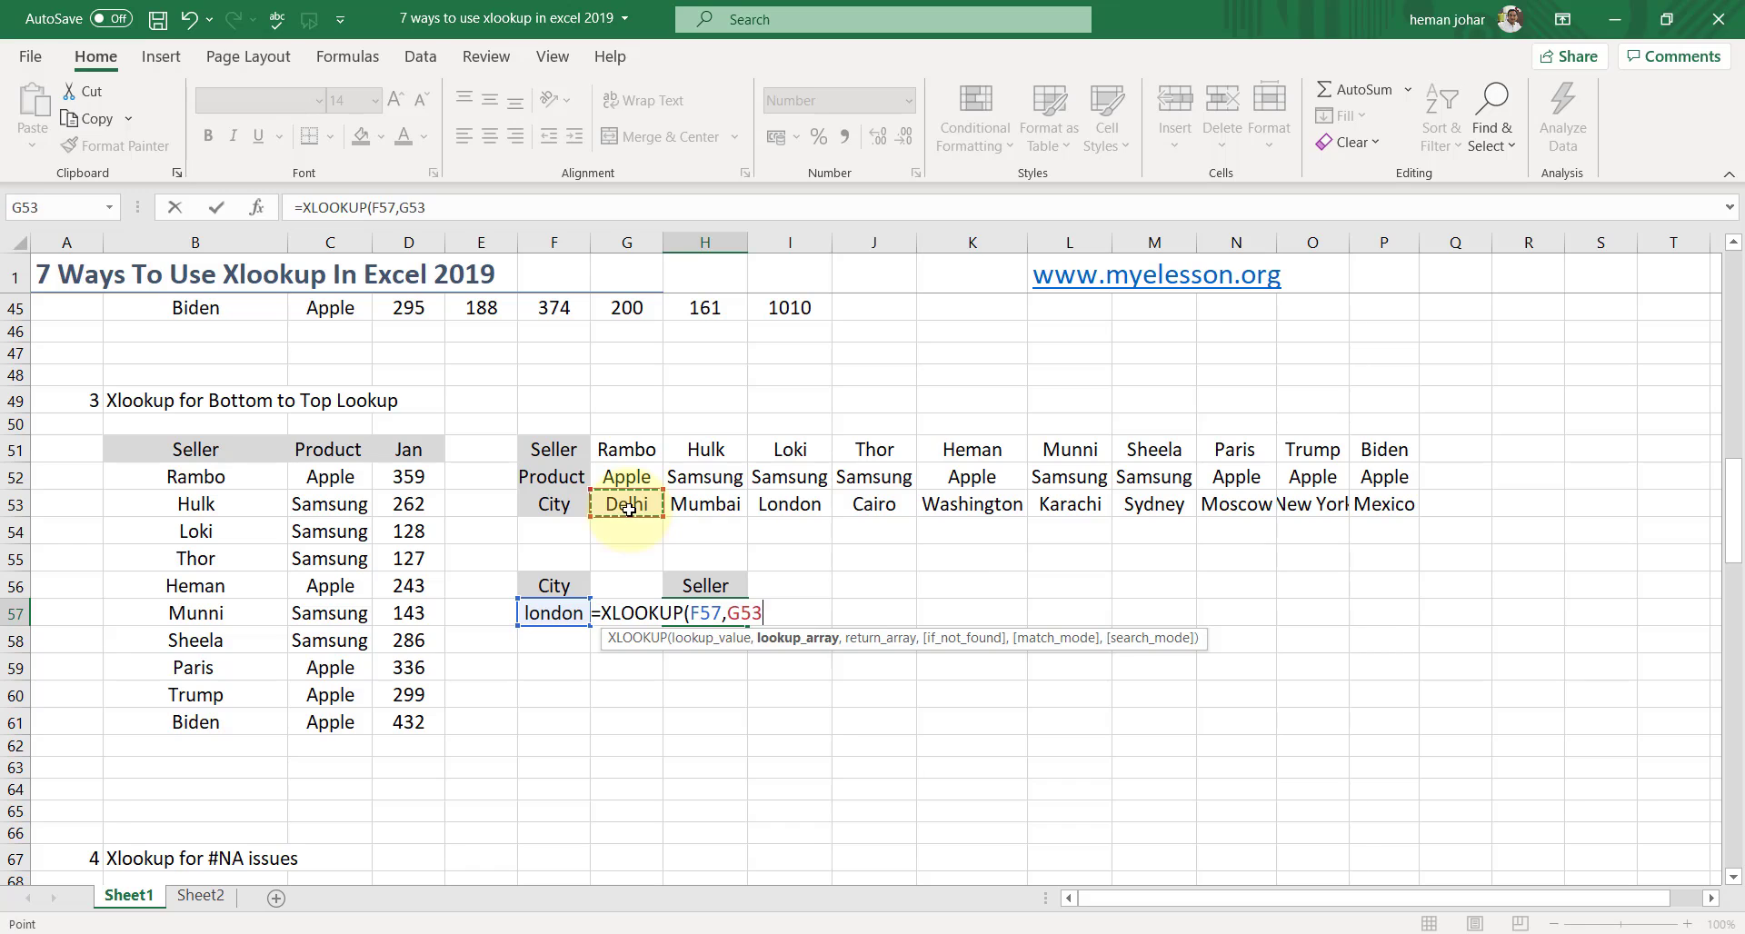
{"action": "key", "text": "shift+Right"}
{"action": "key", "text": "shift+Right"}
{"action": "key", "text": "shift+Right"}
{"action": "key", "text": "shift+Right"}
{"action": "key", "text": "shift+Right"}
{"action": "key", "text": "shift+Right"}
{"action": "key", "text": "shift+Right"}
{"action": "key", "text": "shift+Right"}
{"action": "key", "text": "shift+Right"}
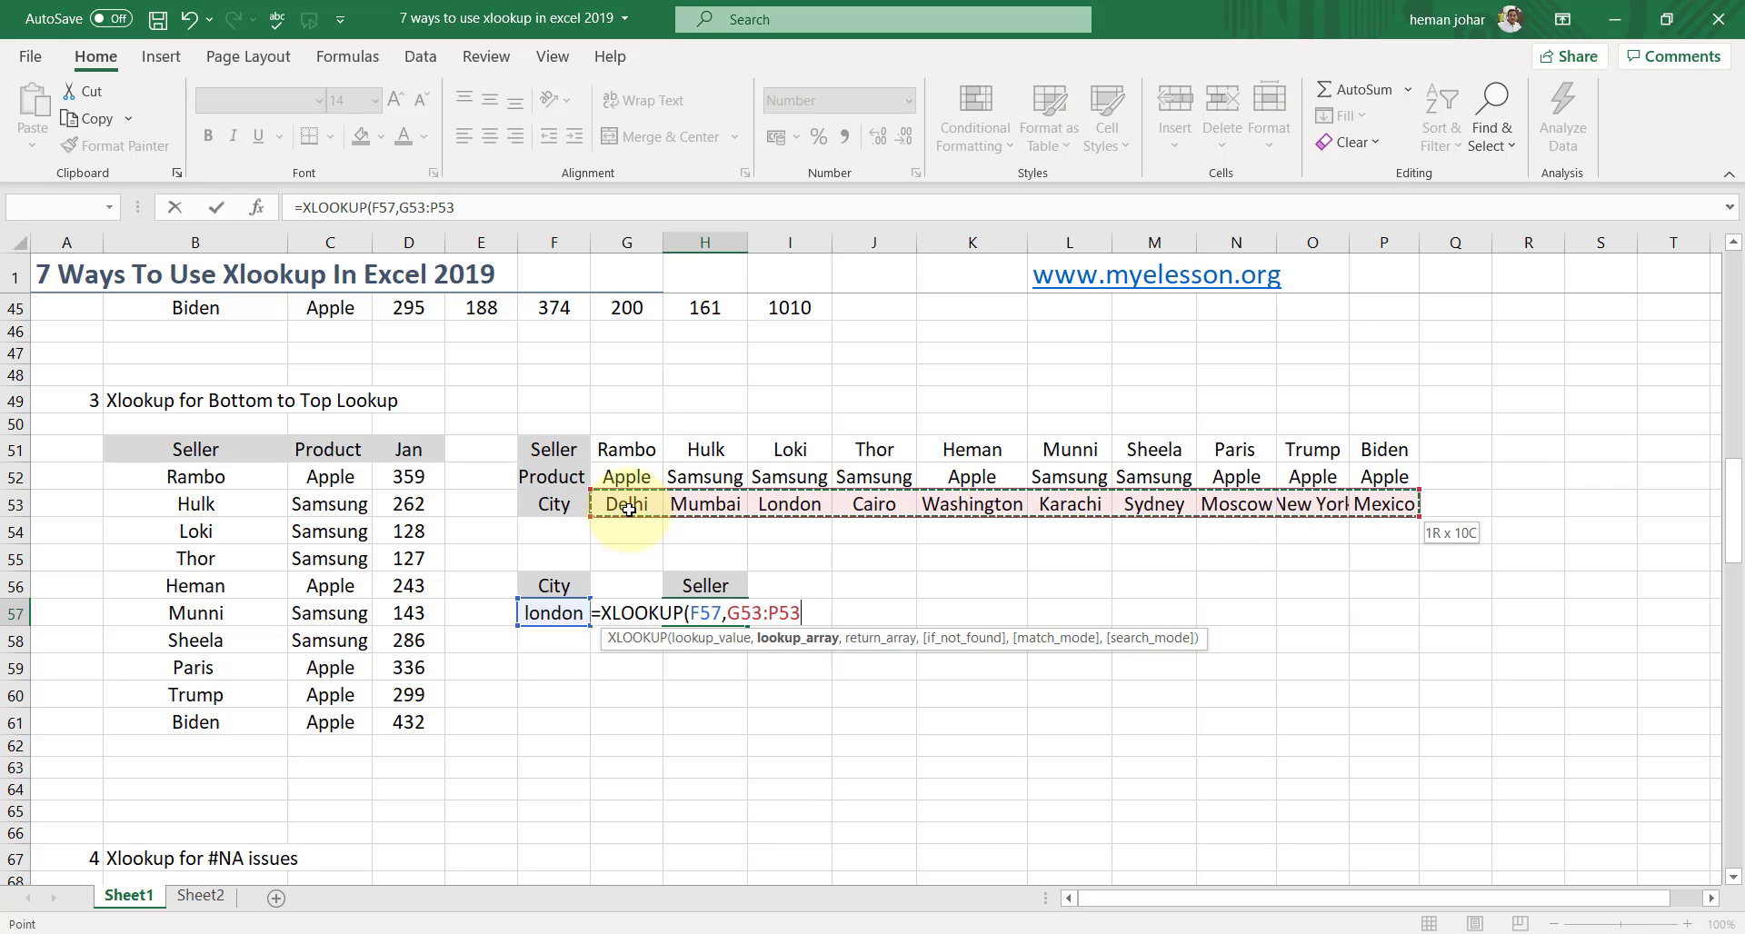
{"action": "type", "text": ","}
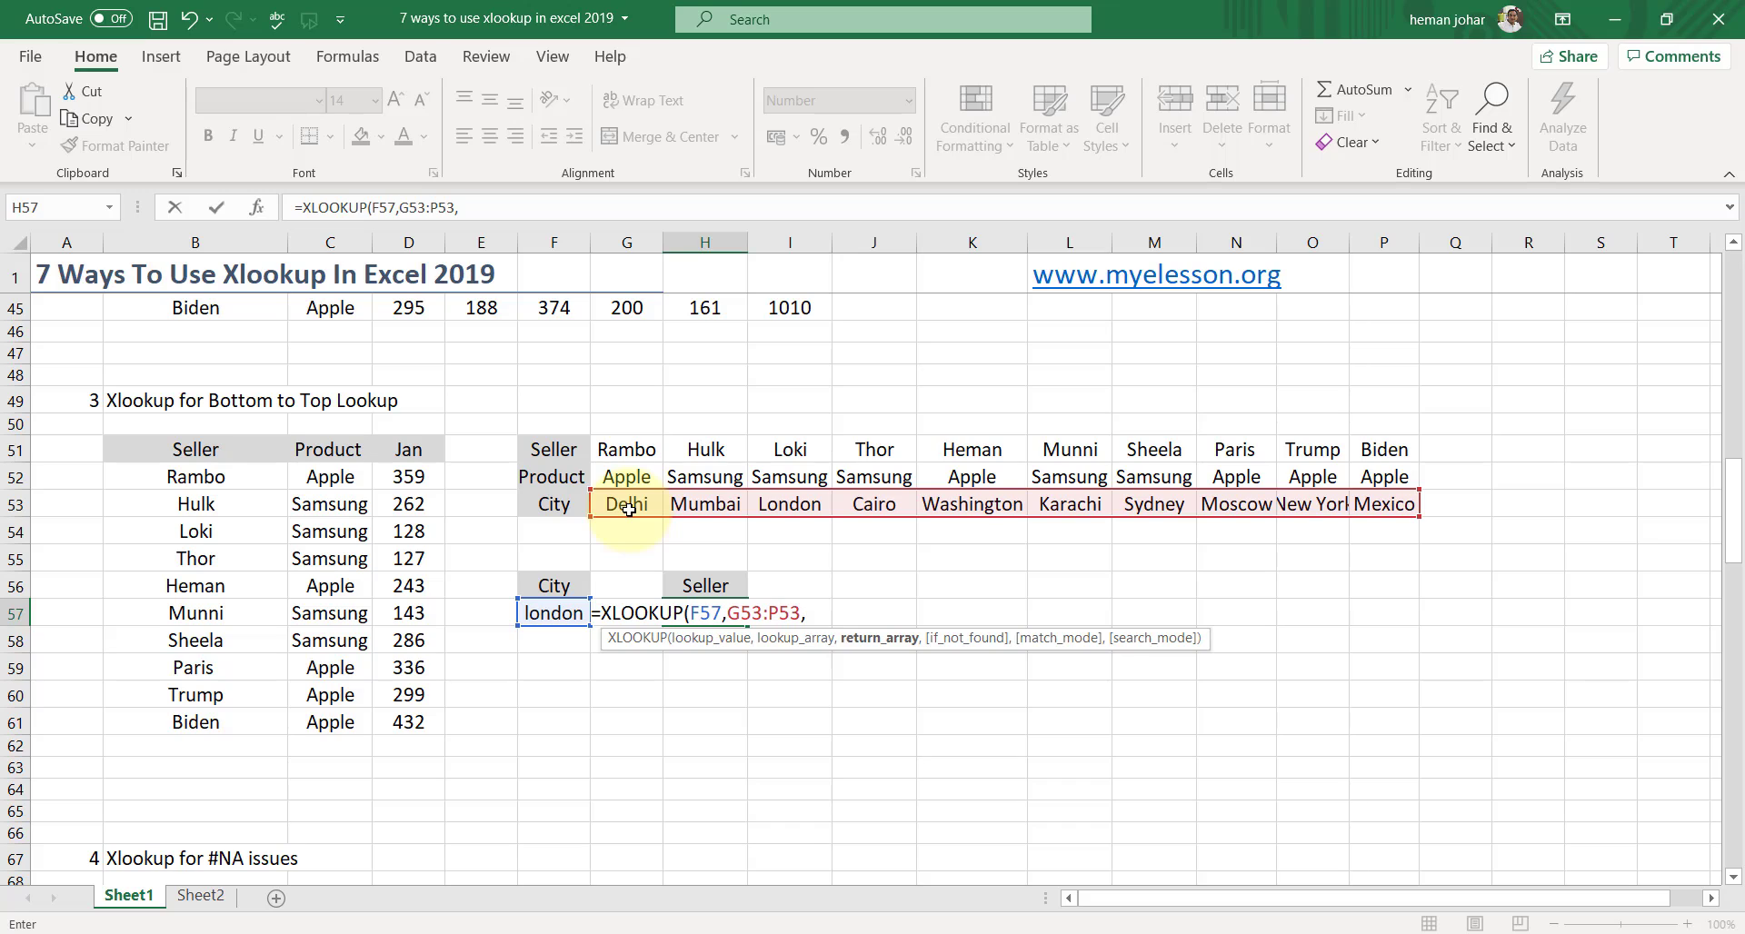
- Add the Seller row range G51:P51 as the return array and complete the XLOOKUP formula in H57
{"action": "left_click", "coordinate": [623, 448]}
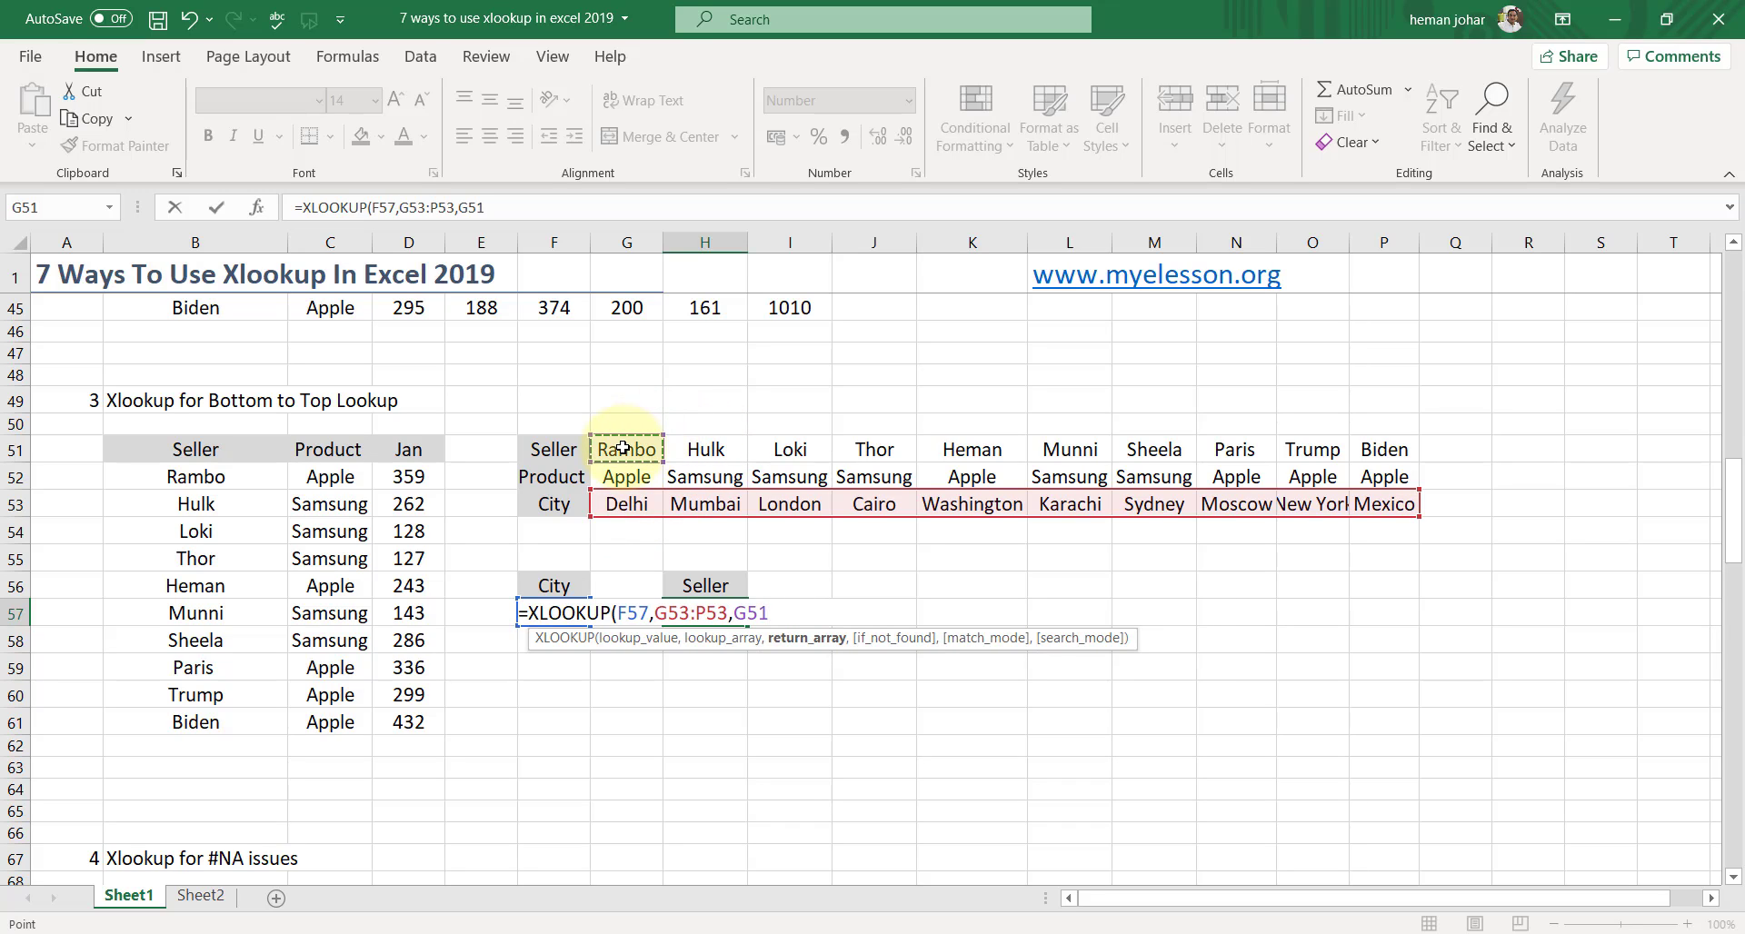
{"action": "key", "text": "shift+Right"}
{"action": "key", "text": "shift+Right"}
{"action": "key", "text": "shift+Right"}
{"action": "key", "text": "shift+Right"}
{"action": "key", "text": "shift+Right"}
{"action": "key", "text": "shift+Right"}
{"action": "key", "text": "shift+Right"}
{"action": "key", "text": "shift+Right"}
{"action": "key", "text": "shift+Right"}
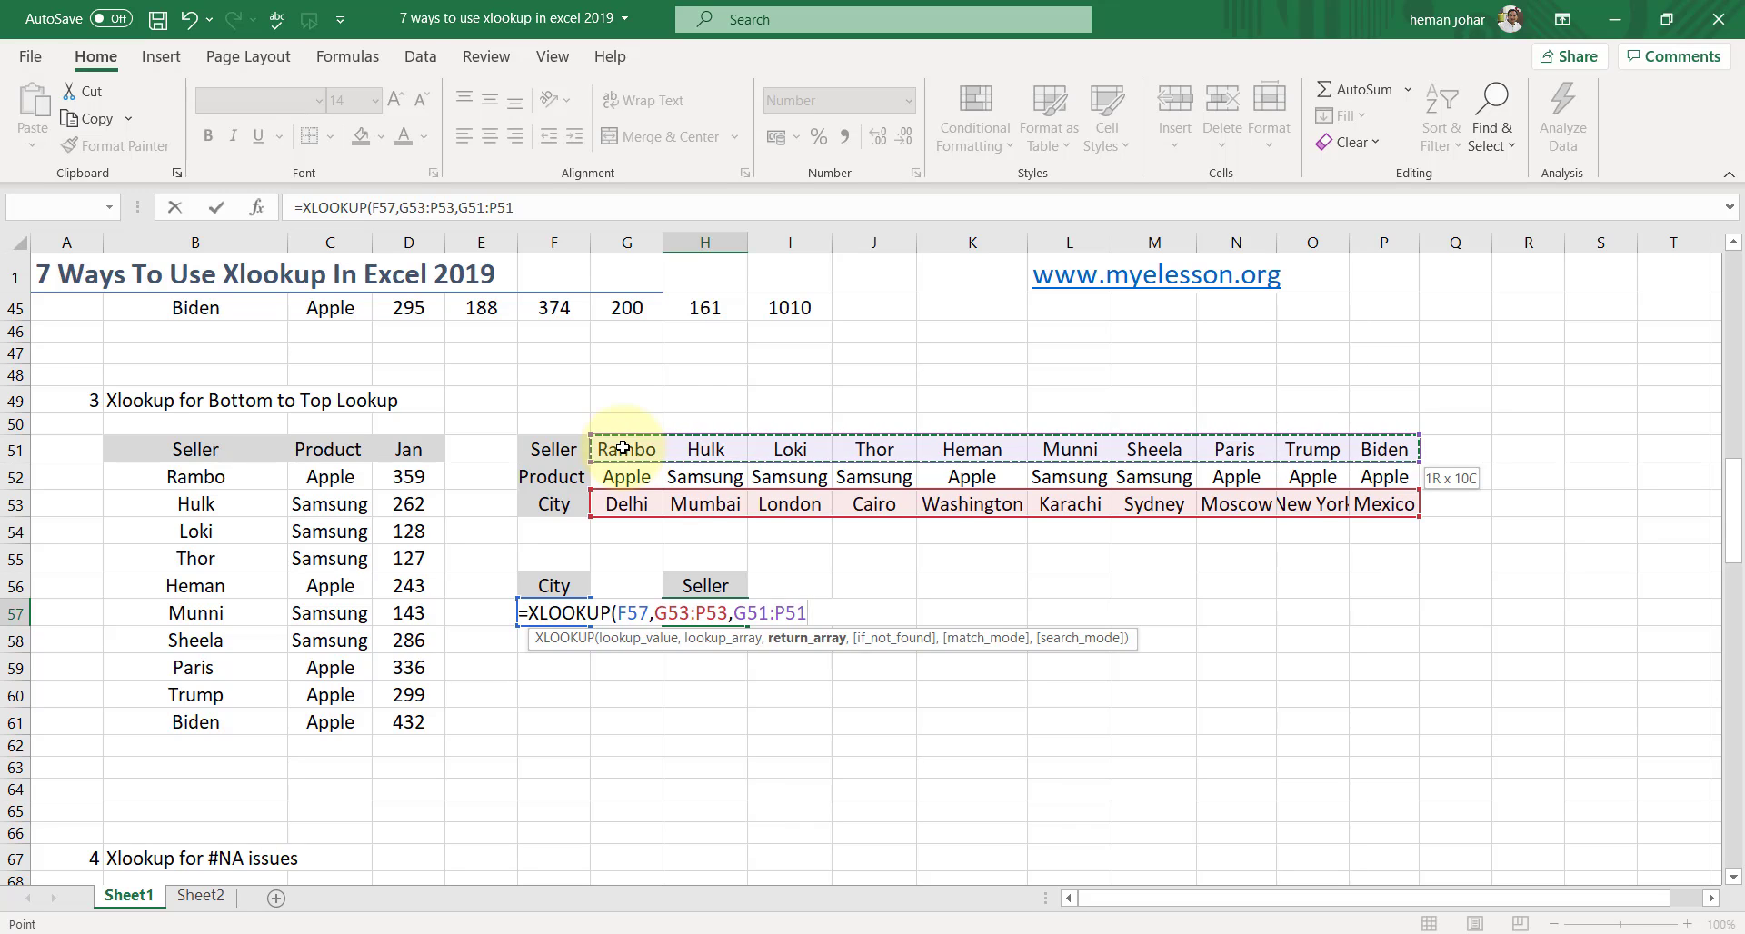
{"action": "type", "text": ")"}
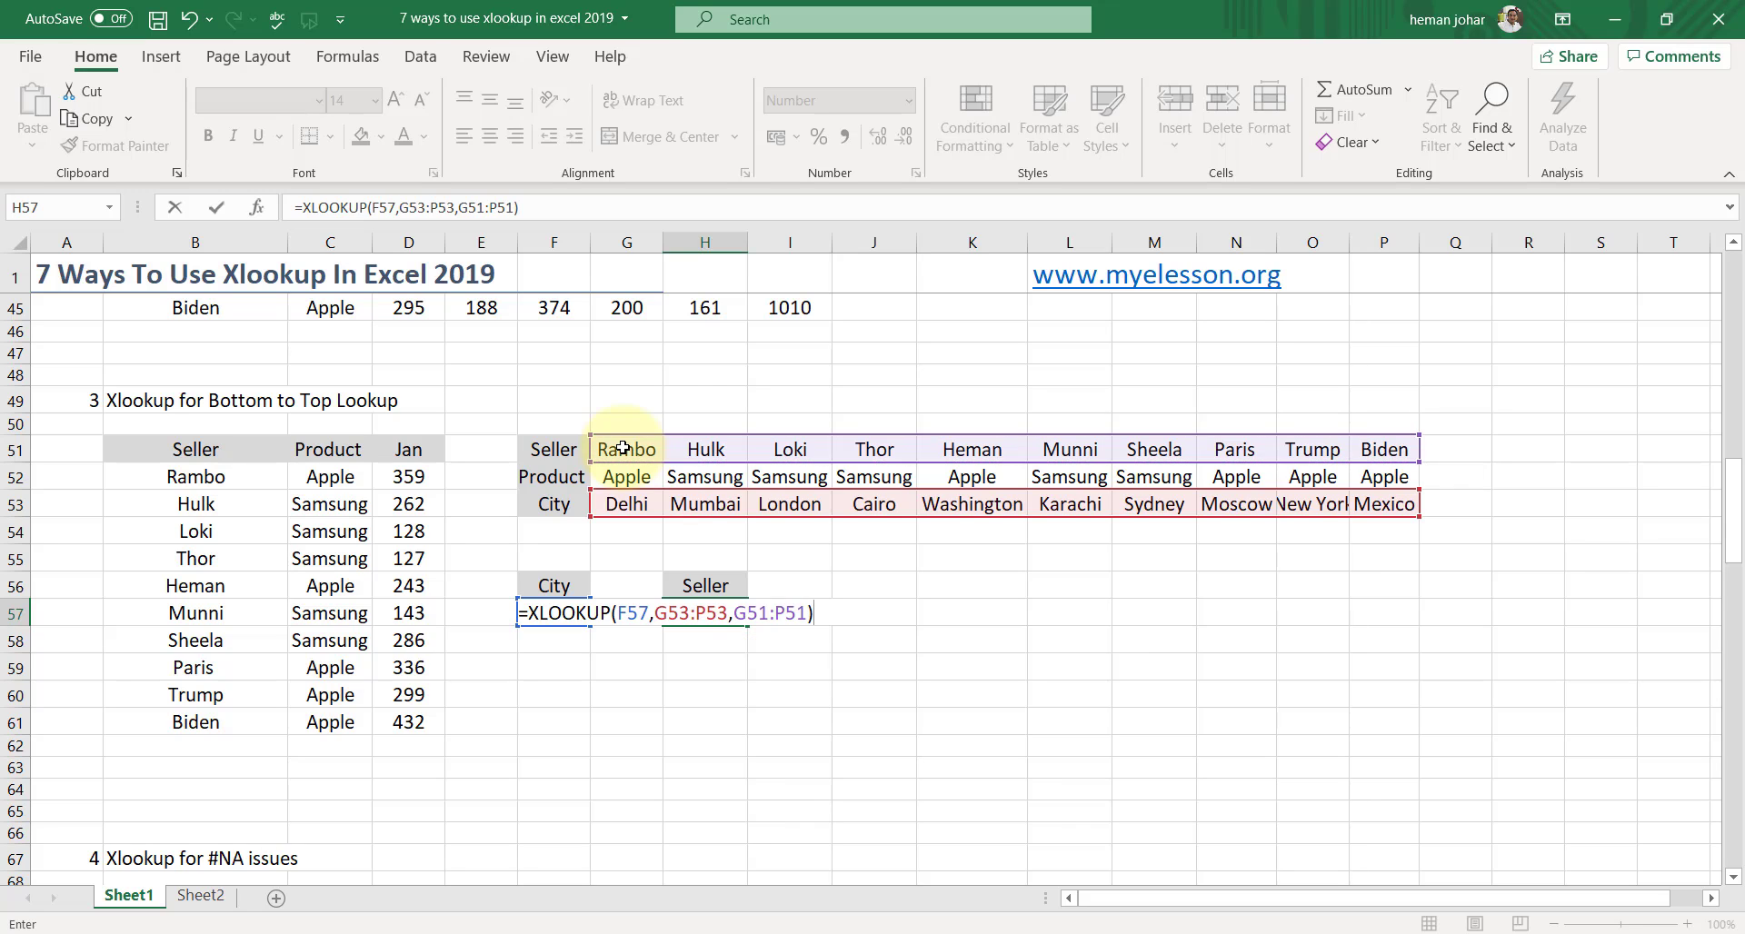
{"action": "key", "text": "Return"}
{"action": "key", "text": "Up"}
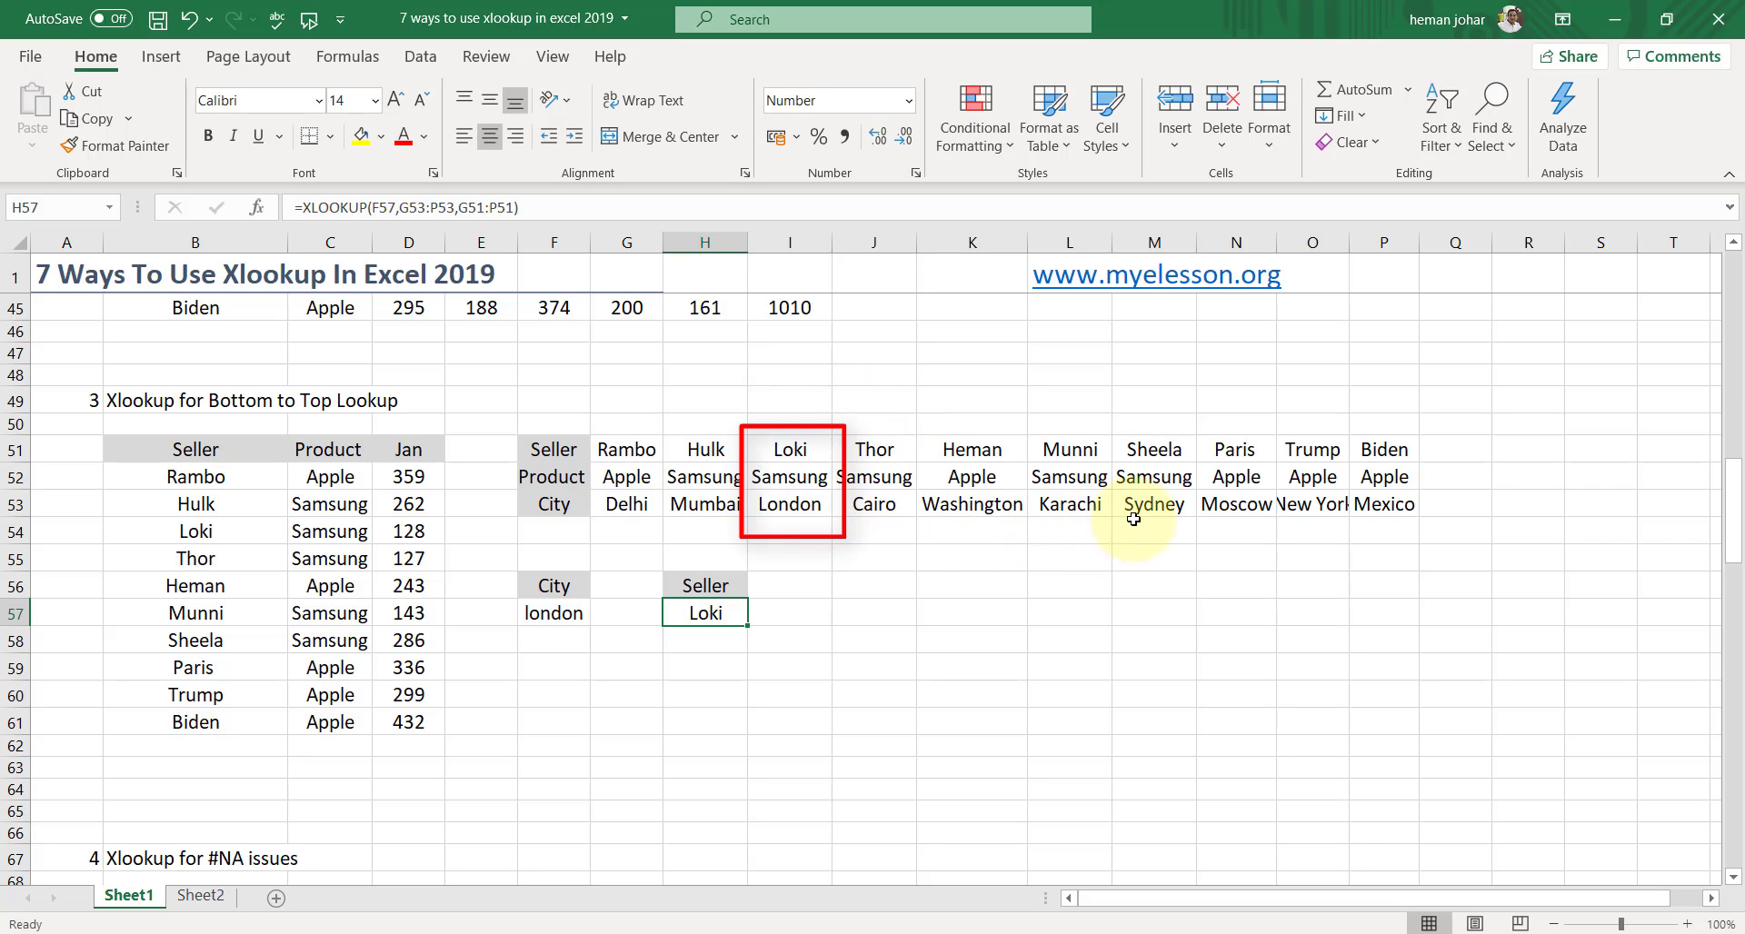
- Set the lookup city in F57 to sydney to test the seller lookup in H57
{"action": "left_click", "coordinate": [577, 618]}
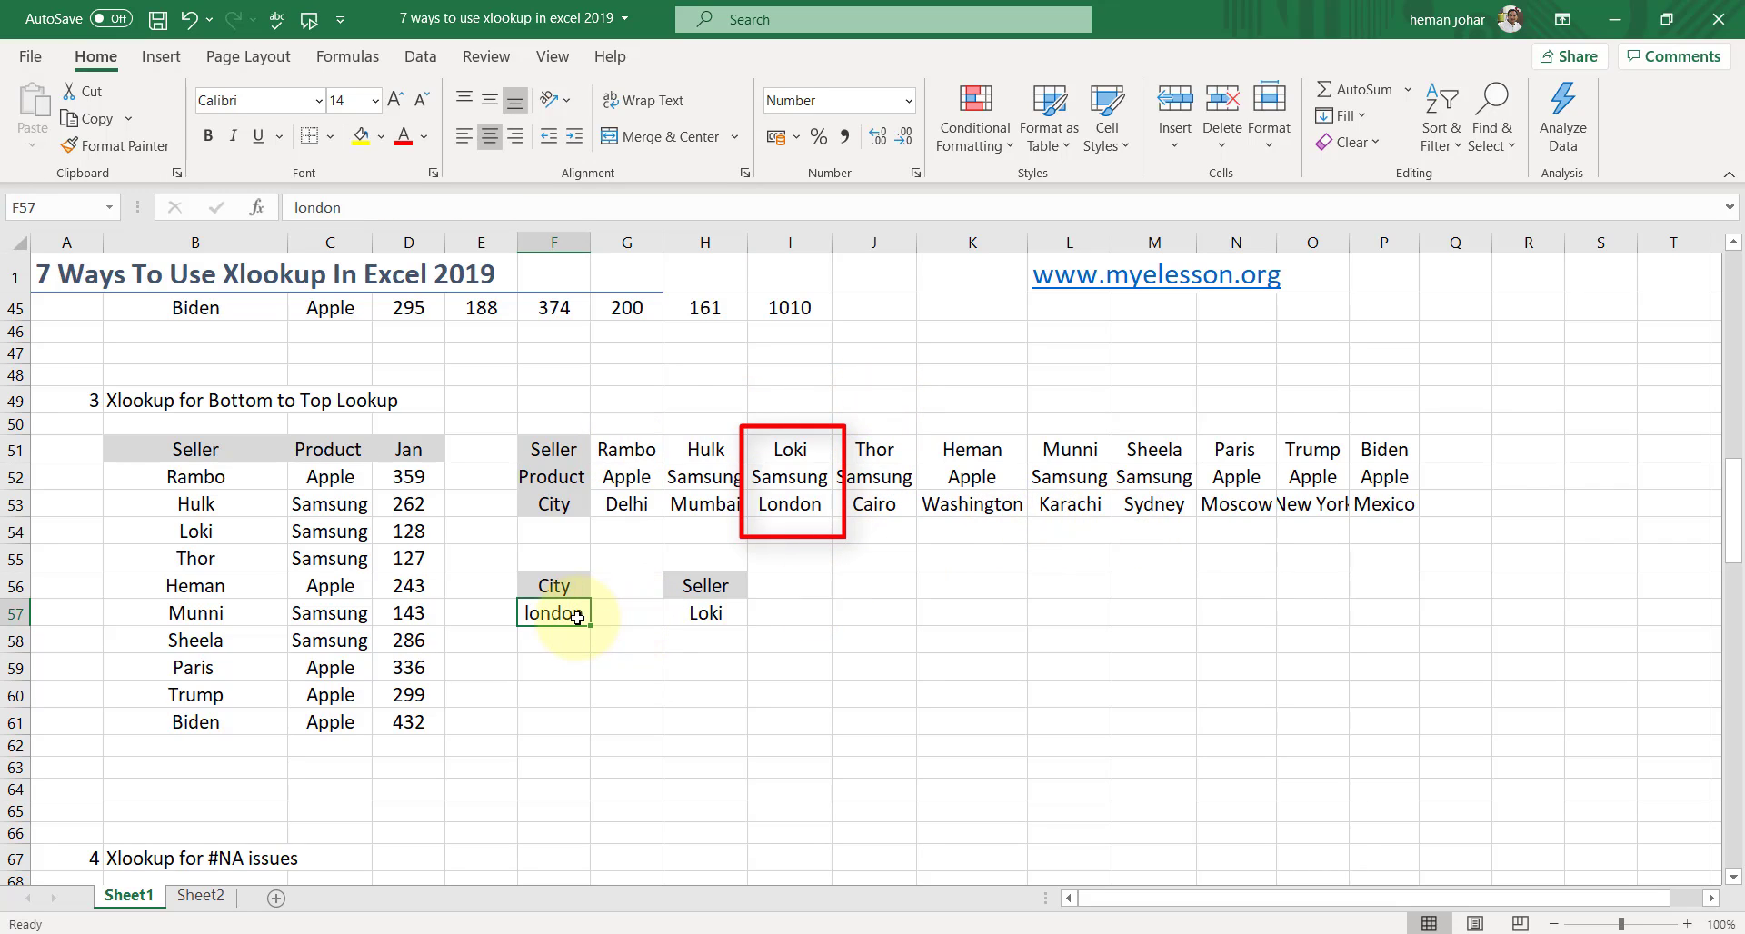
{"action": "type", "text": "sydne"}
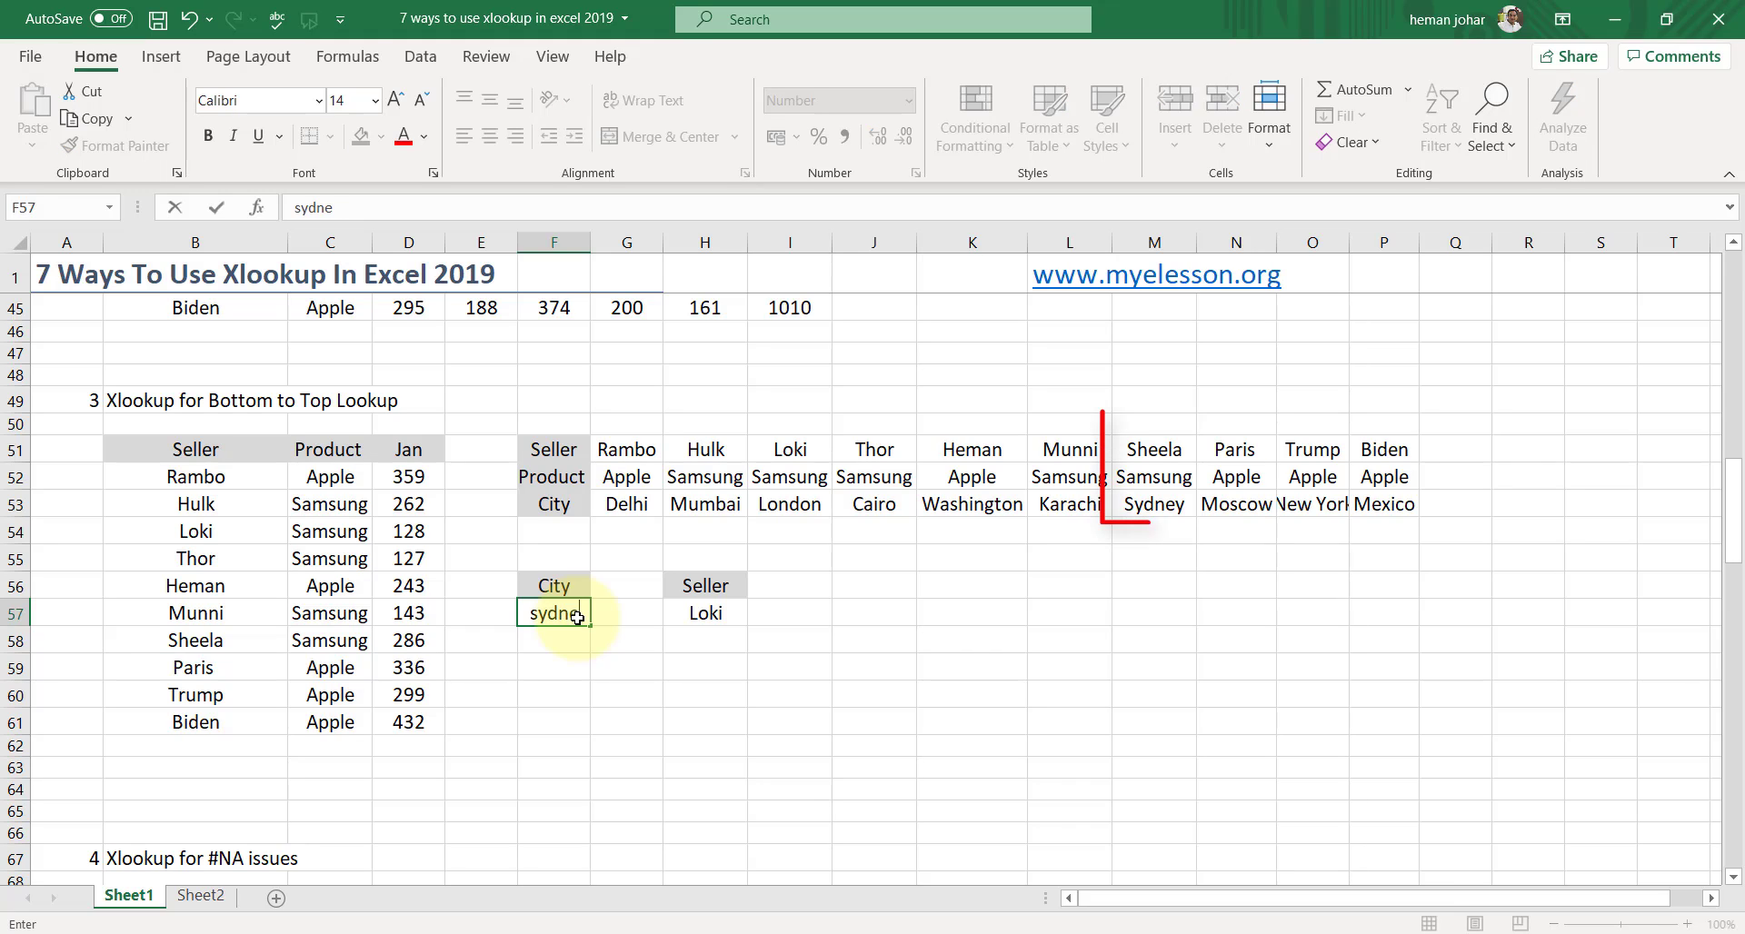
{"action": "type", "text": "y"}
{"action": "key", "text": "Return"}
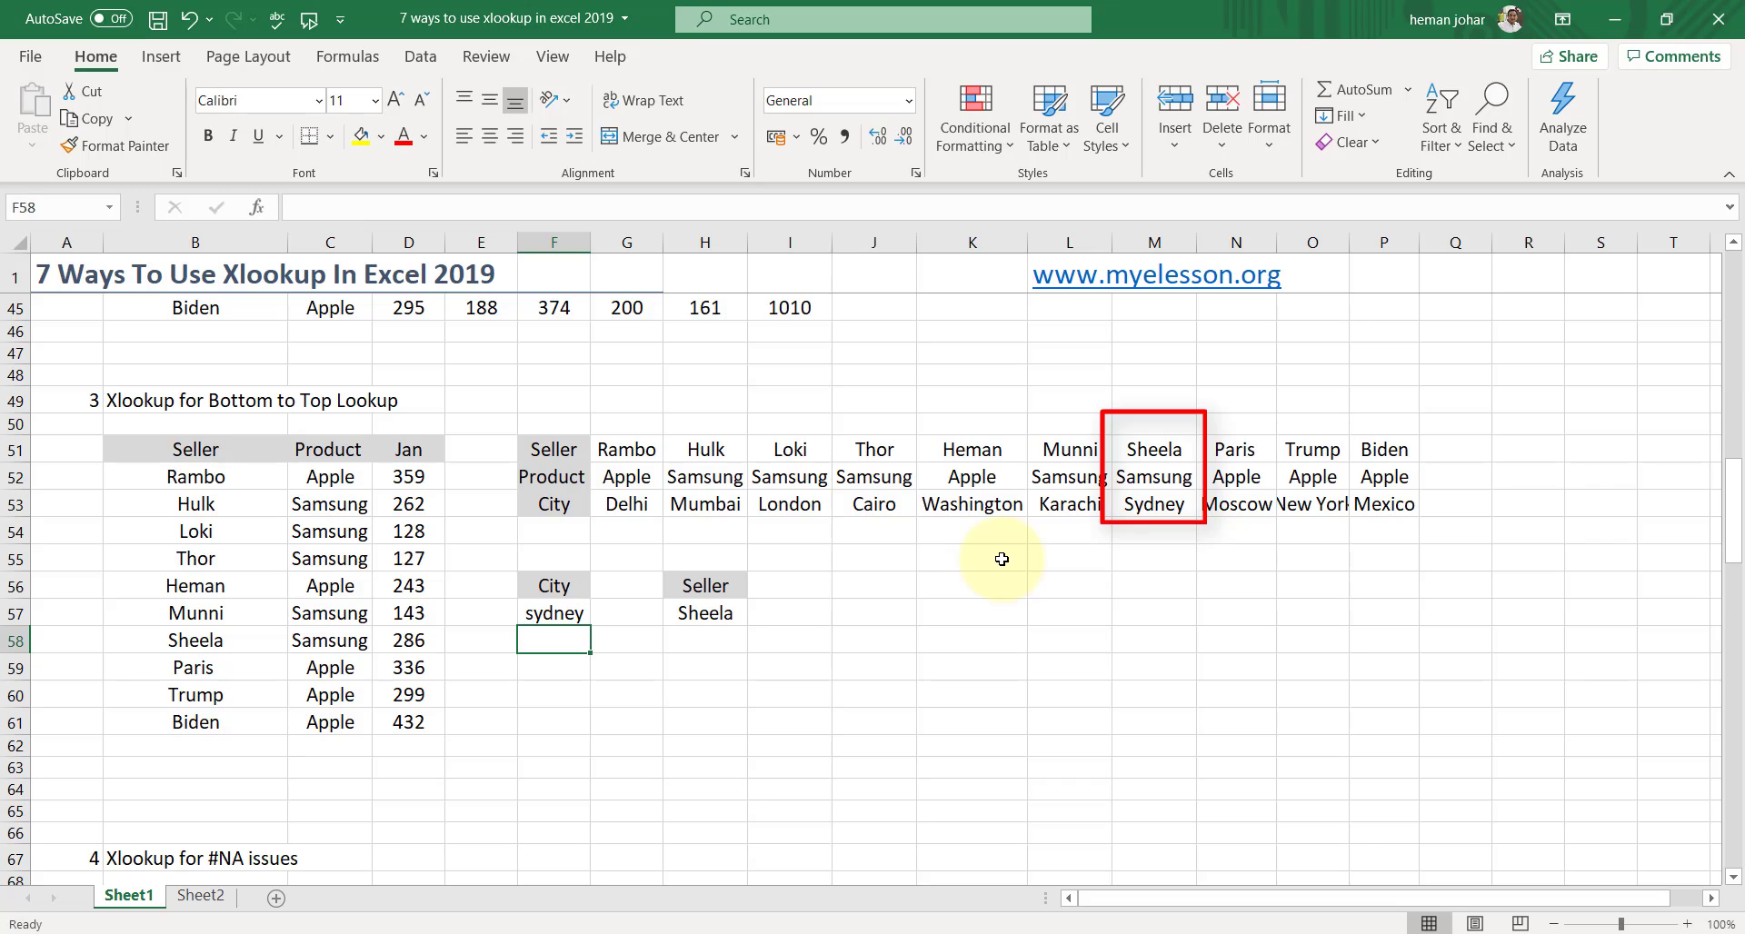
- Set the lookup city in F57 to moscow to test the seller lookup again
{"action": "left_click", "coordinate": [557, 617]}
{"action": "type", "text": "mos"}
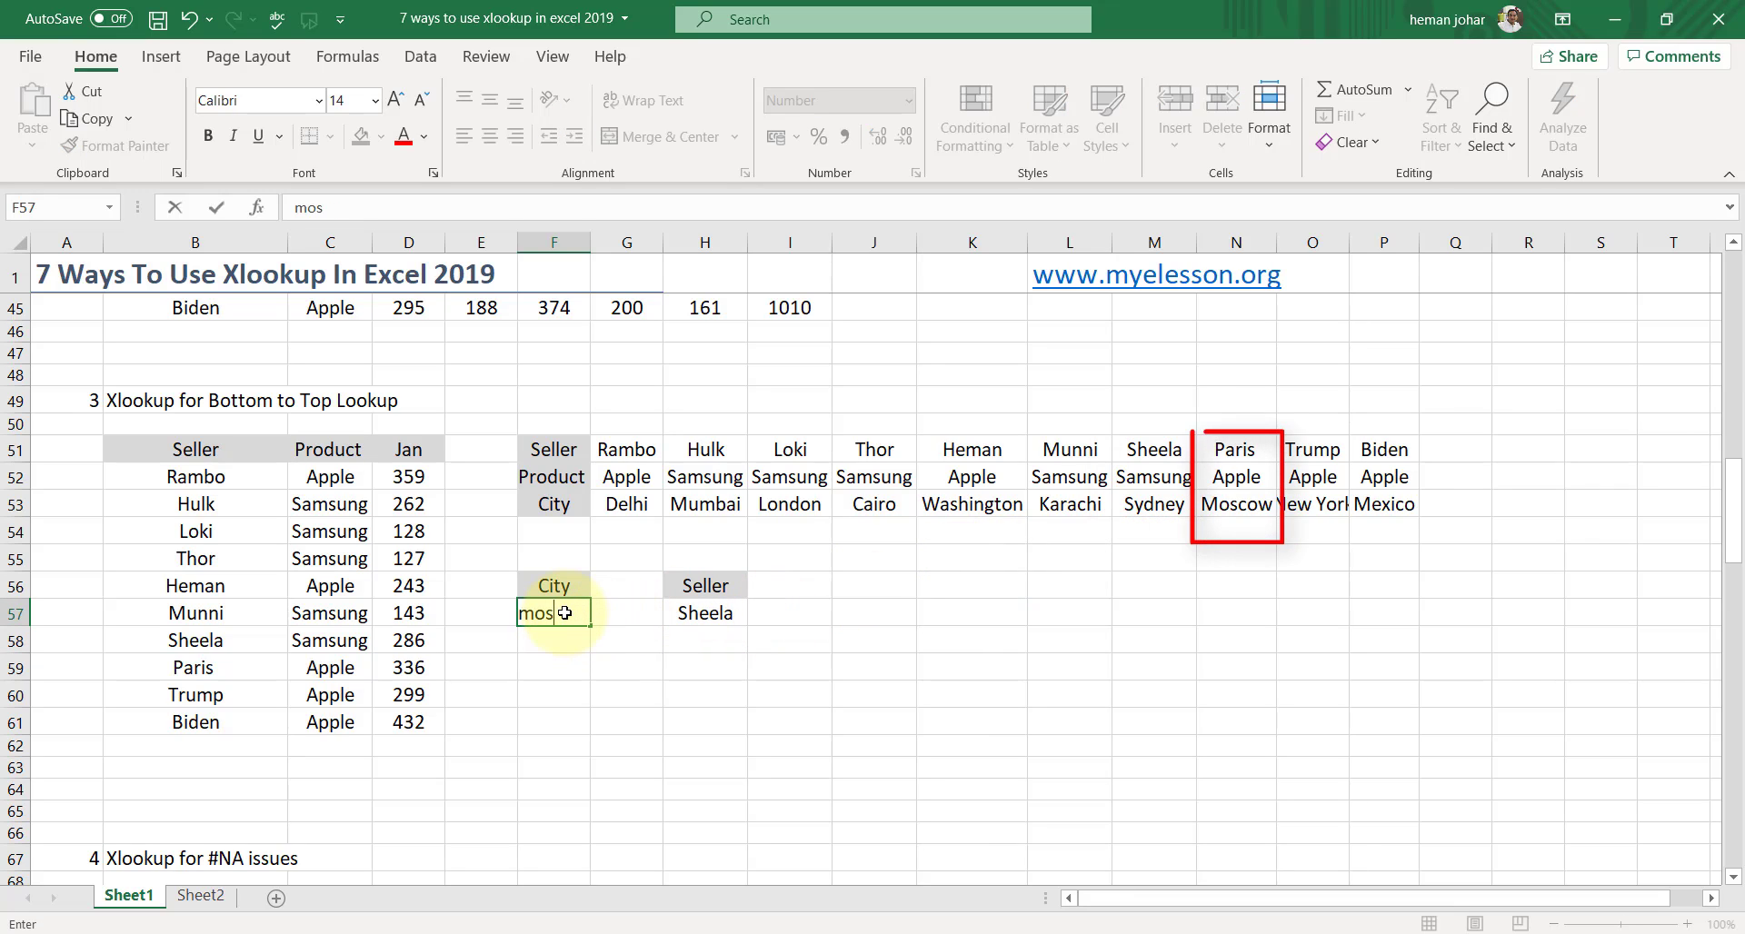
{"action": "type", "text": "cow"}
{"action": "key", "text": "Return"}
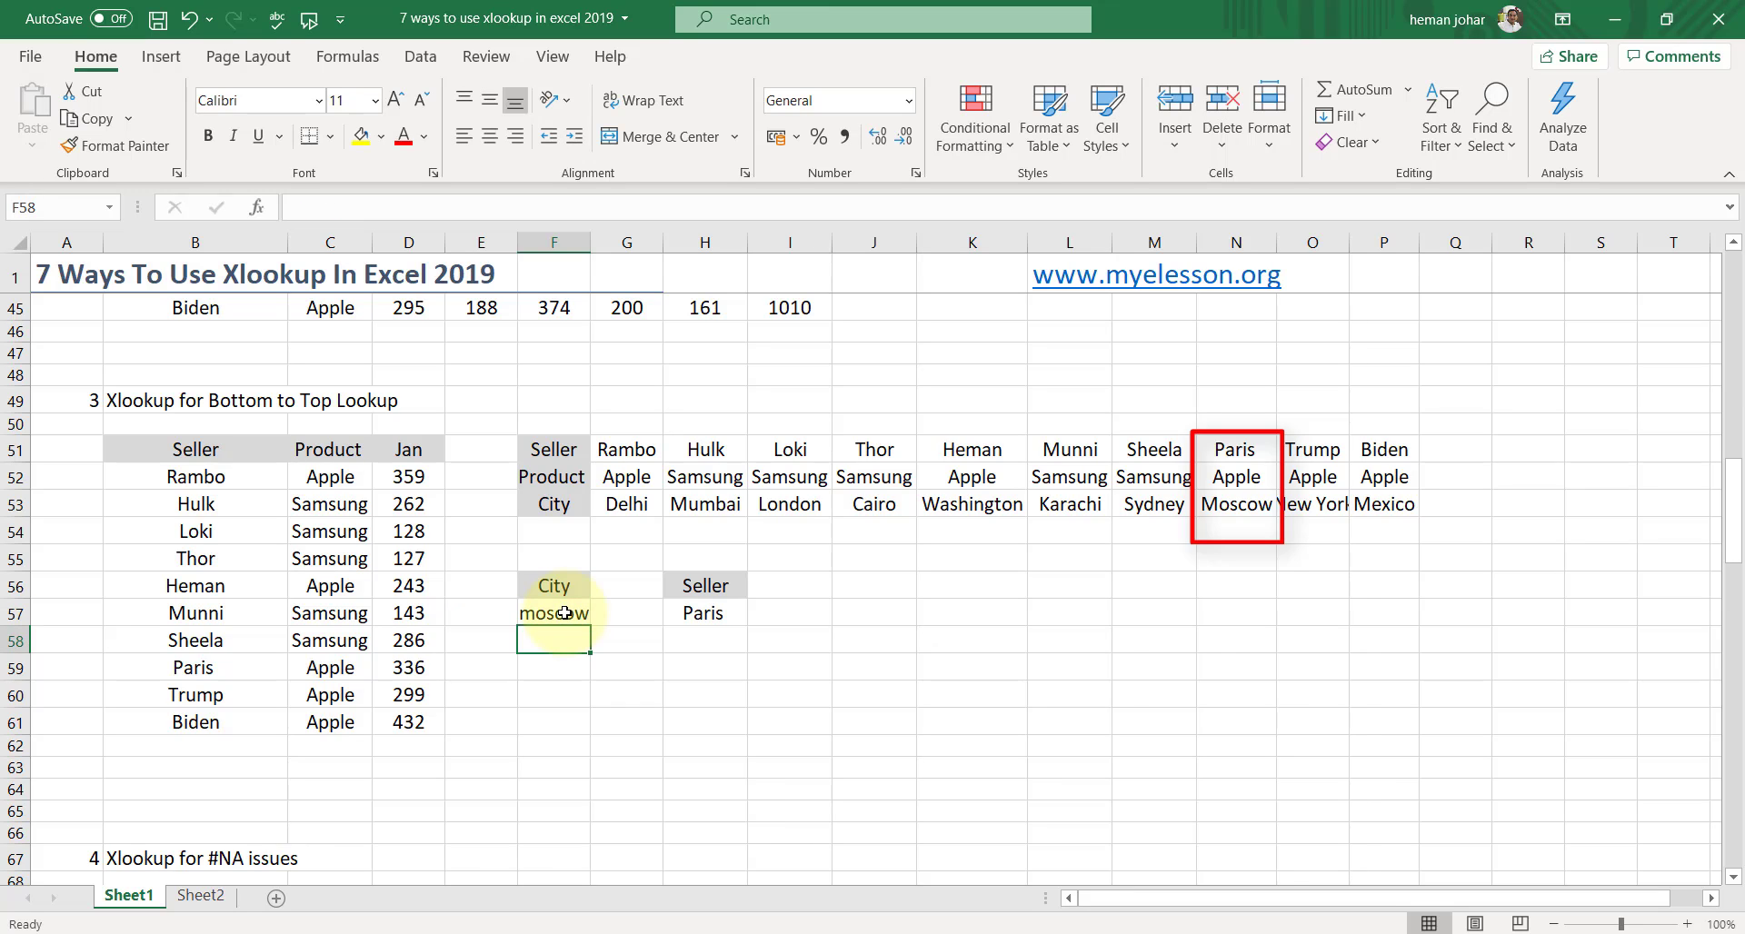
- Examine section 4, Xlookup for #NA issues, including the blank May entries in the sales table and the seller list beside it
{"action": "left_click", "coordinate": [1218, 455]}
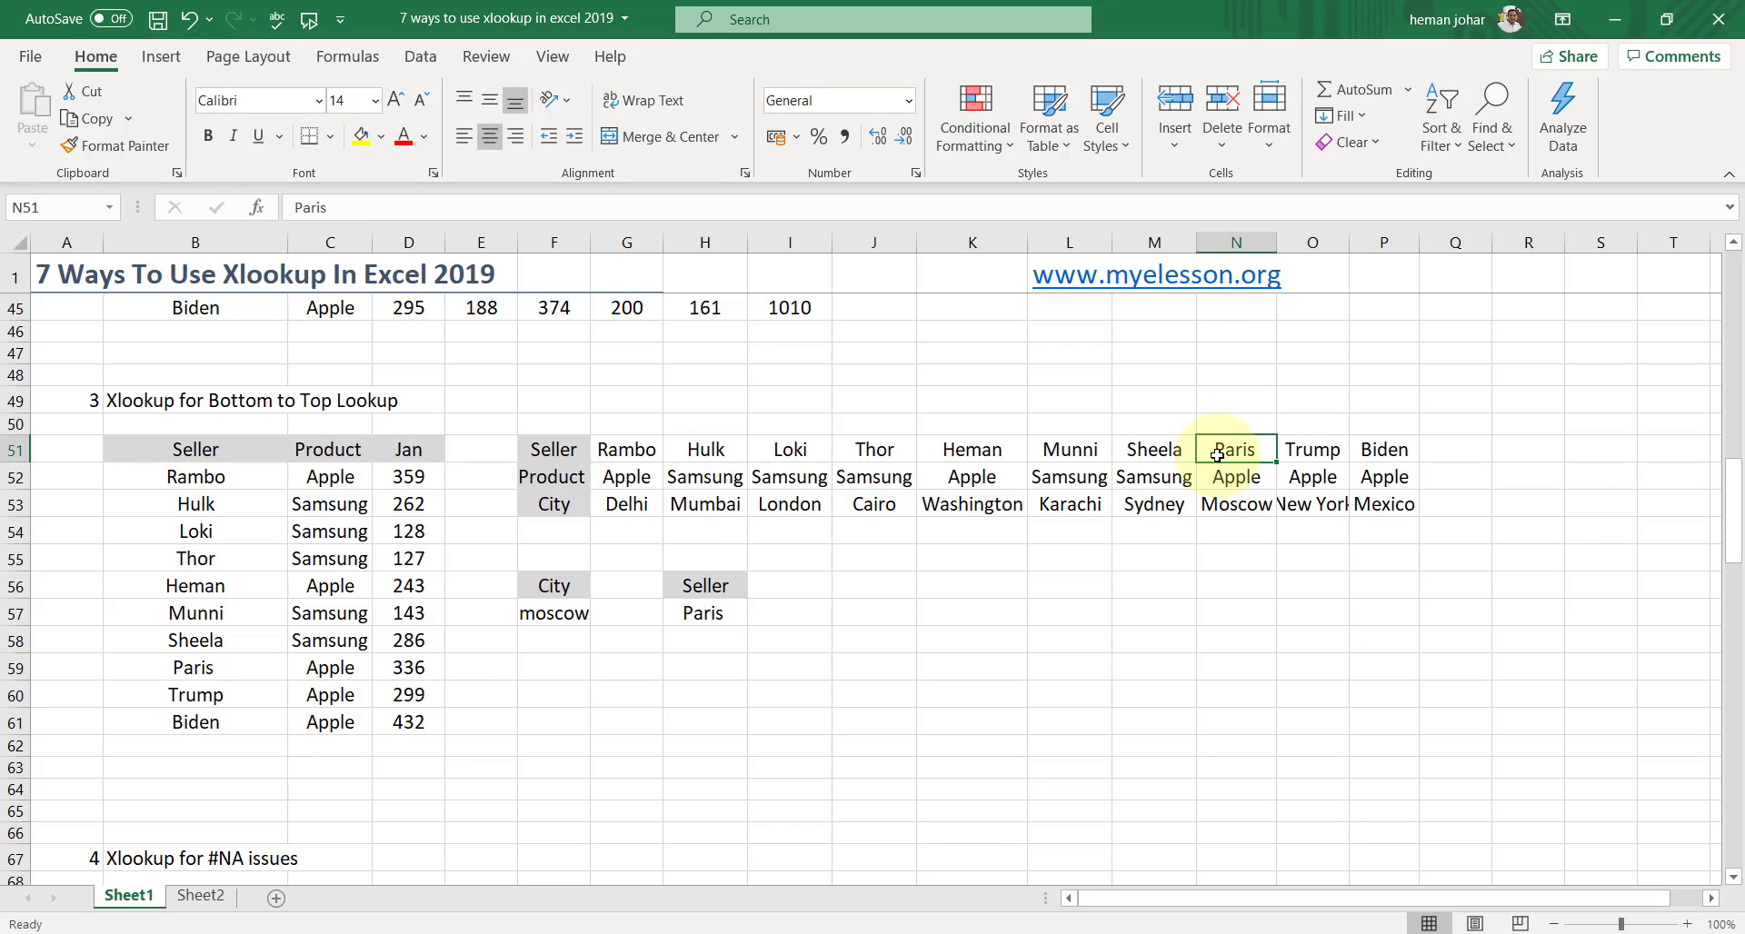
{"action": "key", "text": "Down"}
{"action": "key", "text": "Down"}
{"action": "key", "text": "Down"}
{"action": "key", "text": "Down"}
{"action": "key", "text": "Down"}
{"action": "key", "text": "Down"}
{"action": "key", "text": "Down"}
{"action": "key", "text": "Down"}
{"action": "key", "text": "Down"}
{"action": "key", "text": "Down"}
{"action": "key", "text": "Down"}
{"action": "key", "text": "Down"}
{"action": "key", "text": "Down"}
{"action": "key", "text": "Down"}
{"action": "key", "text": "Down"}
{"action": "key", "text": "Down"}
{"action": "key", "text": "Down"}
{"action": "key", "text": "Down"}
{"action": "key", "text": "Down"}
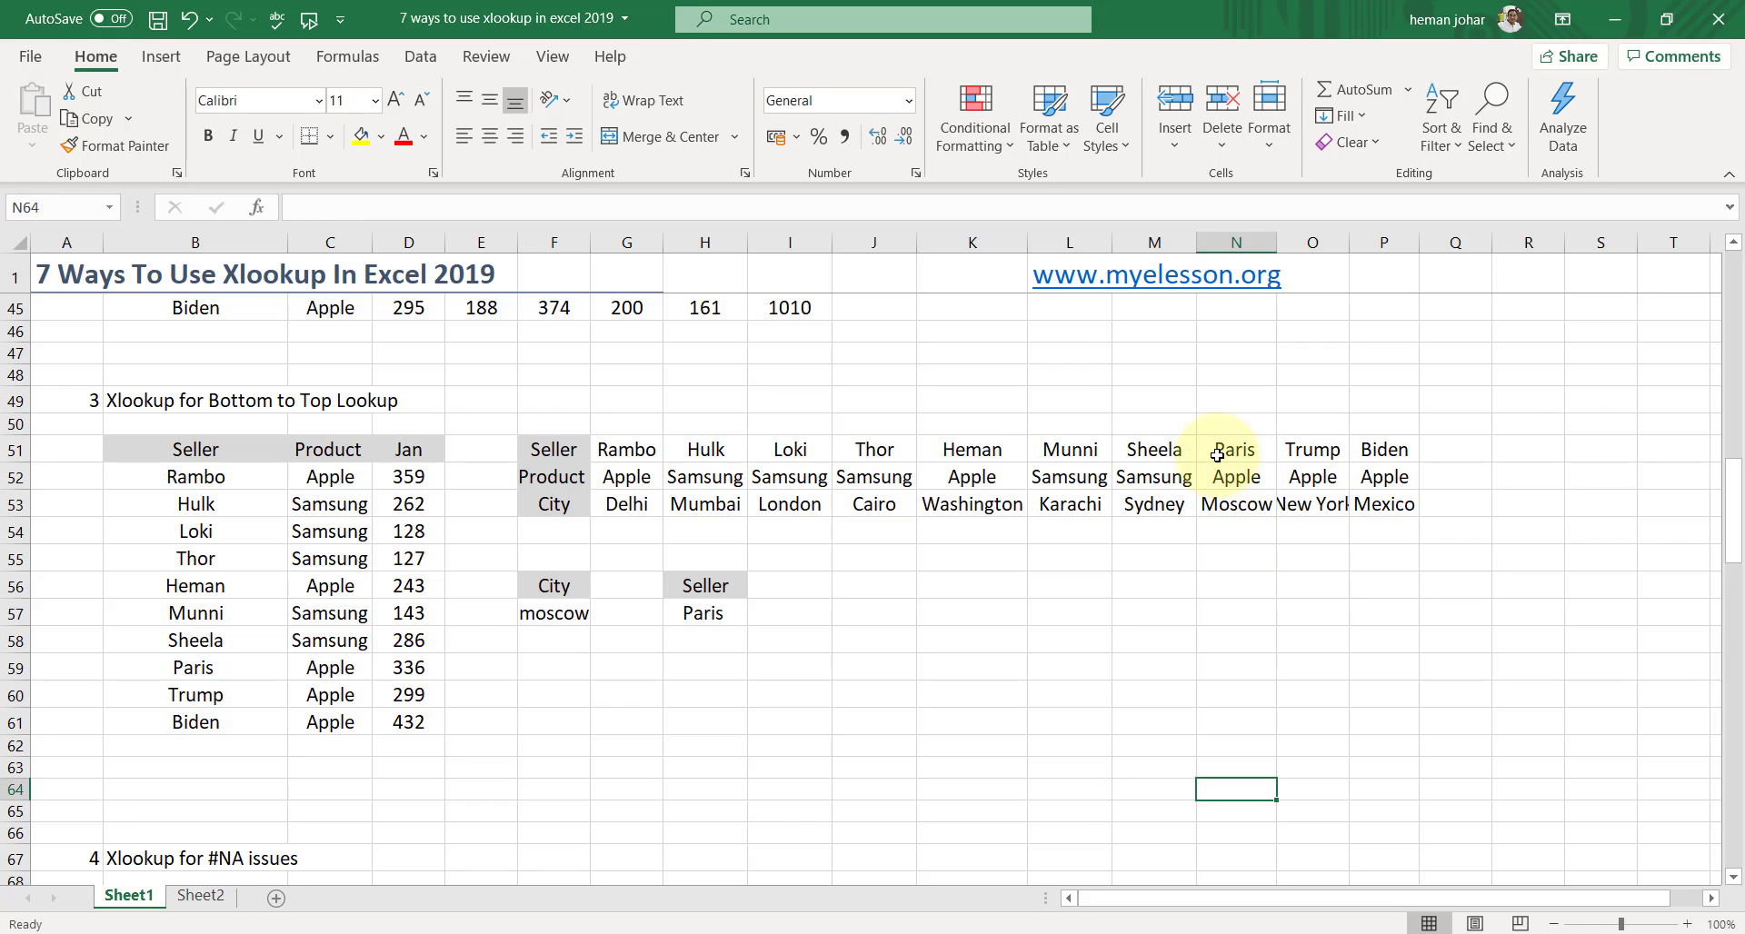
{"action": "key", "text": "Down"}
{"action": "key", "text": "Down"}
{"action": "key", "text": "Down"}
{"action": "key", "text": "Down"}
{"action": "key", "text": "Down"}
{"action": "key", "text": "Down"}
{"action": "key", "text": "Down"}
{"action": "key", "text": "Down"}
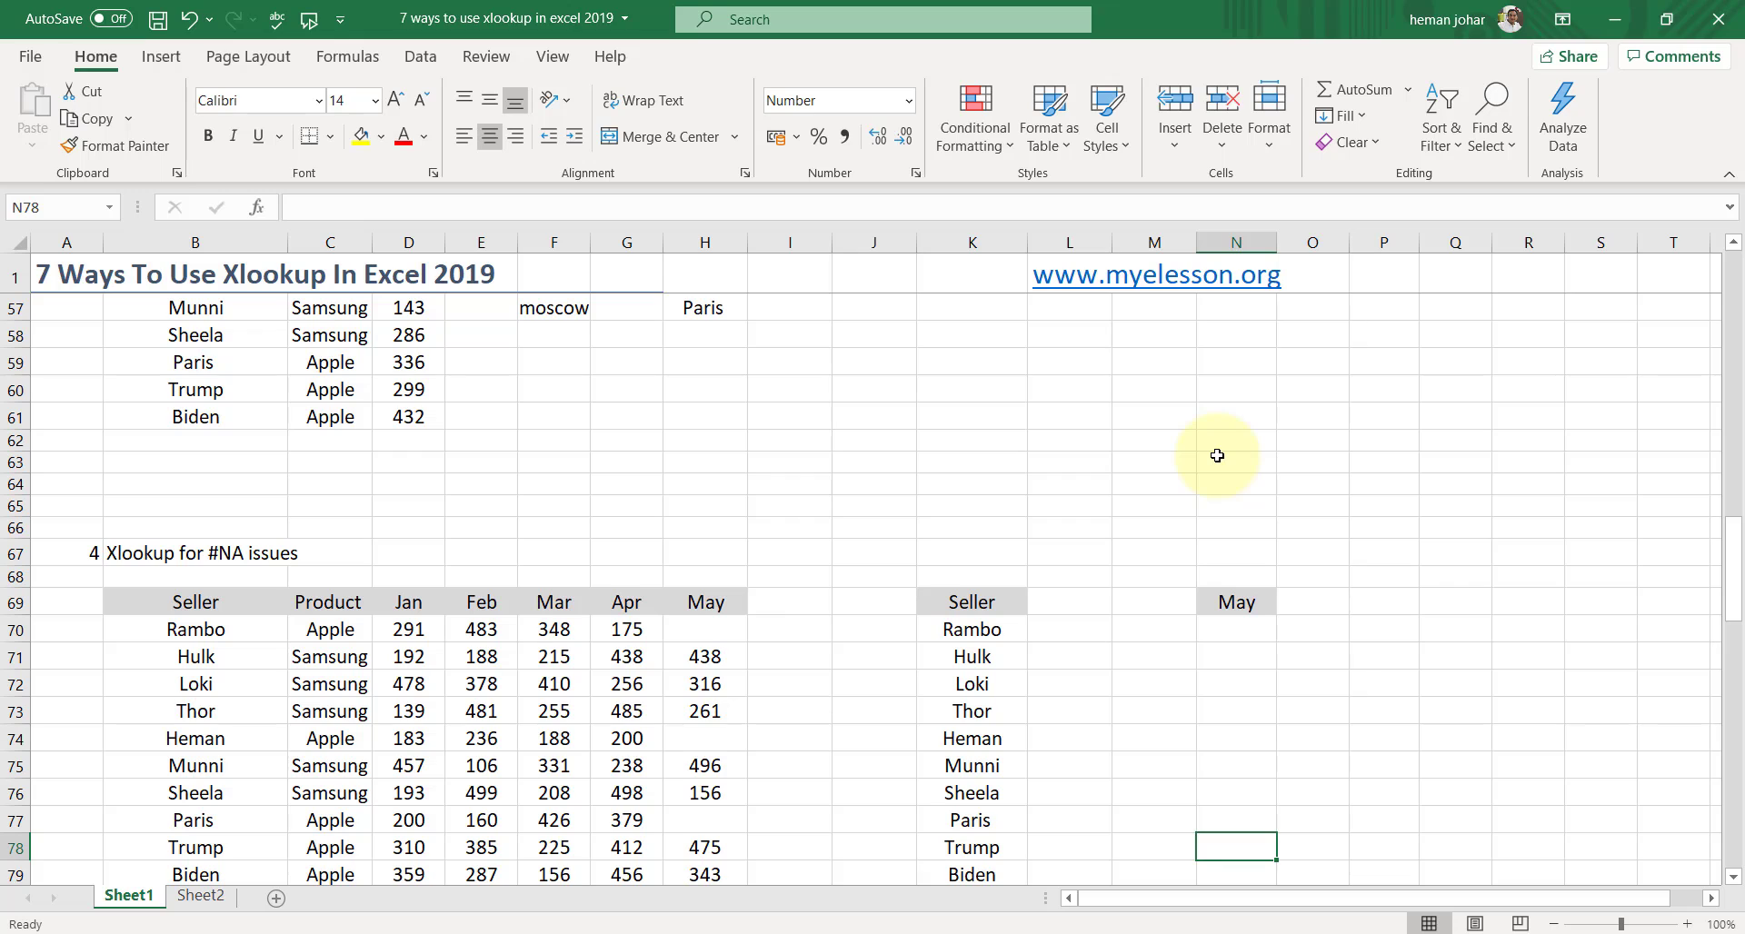
{"action": "key", "text": "Down"}
{"action": "key", "text": "Down"}
{"action": "key", "text": "Down"}
{"action": "key", "text": "Up"}
{"action": "key", "text": "Up"}
{"action": "key", "text": "Up"}
{"action": "key", "text": "Up"}
{"action": "key", "text": "Up"}
{"action": "key", "text": "Up"}
{"action": "key", "text": "Up"}
{"action": "key", "text": "Up"}
{"action": "key", "text": "Up"}
{"action": "key", "text": "Up"}
{"action": "key", "text": "Up"}
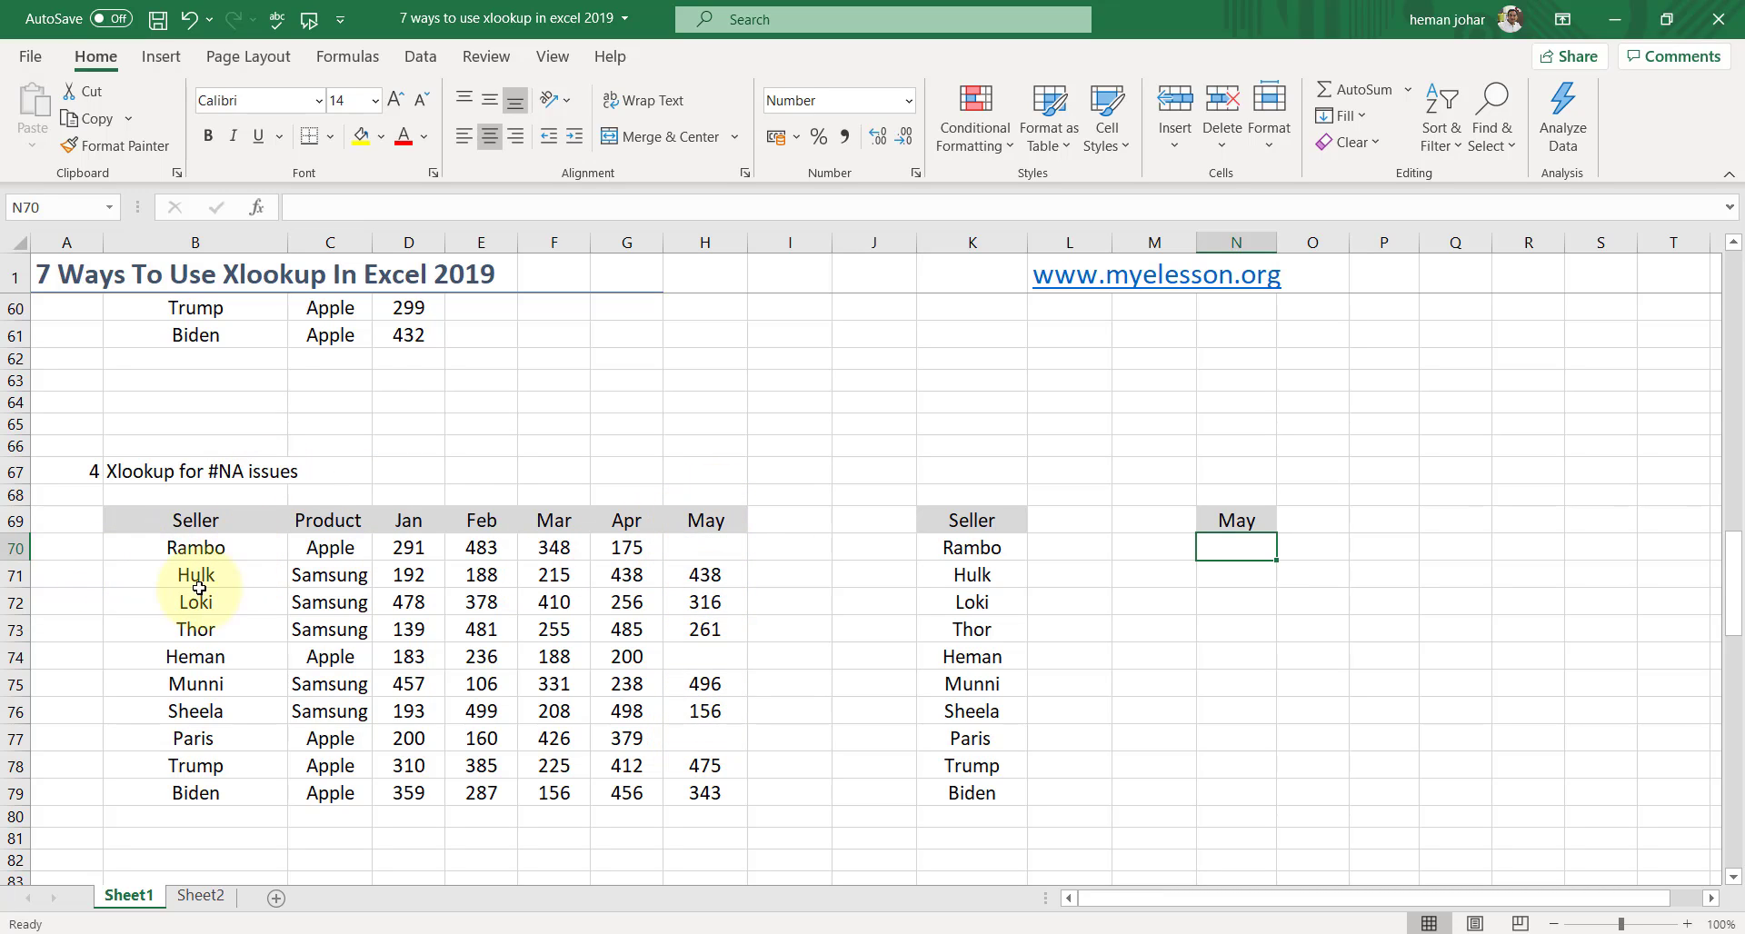
{"action": "left_click", "coordinate": [716, 551]}
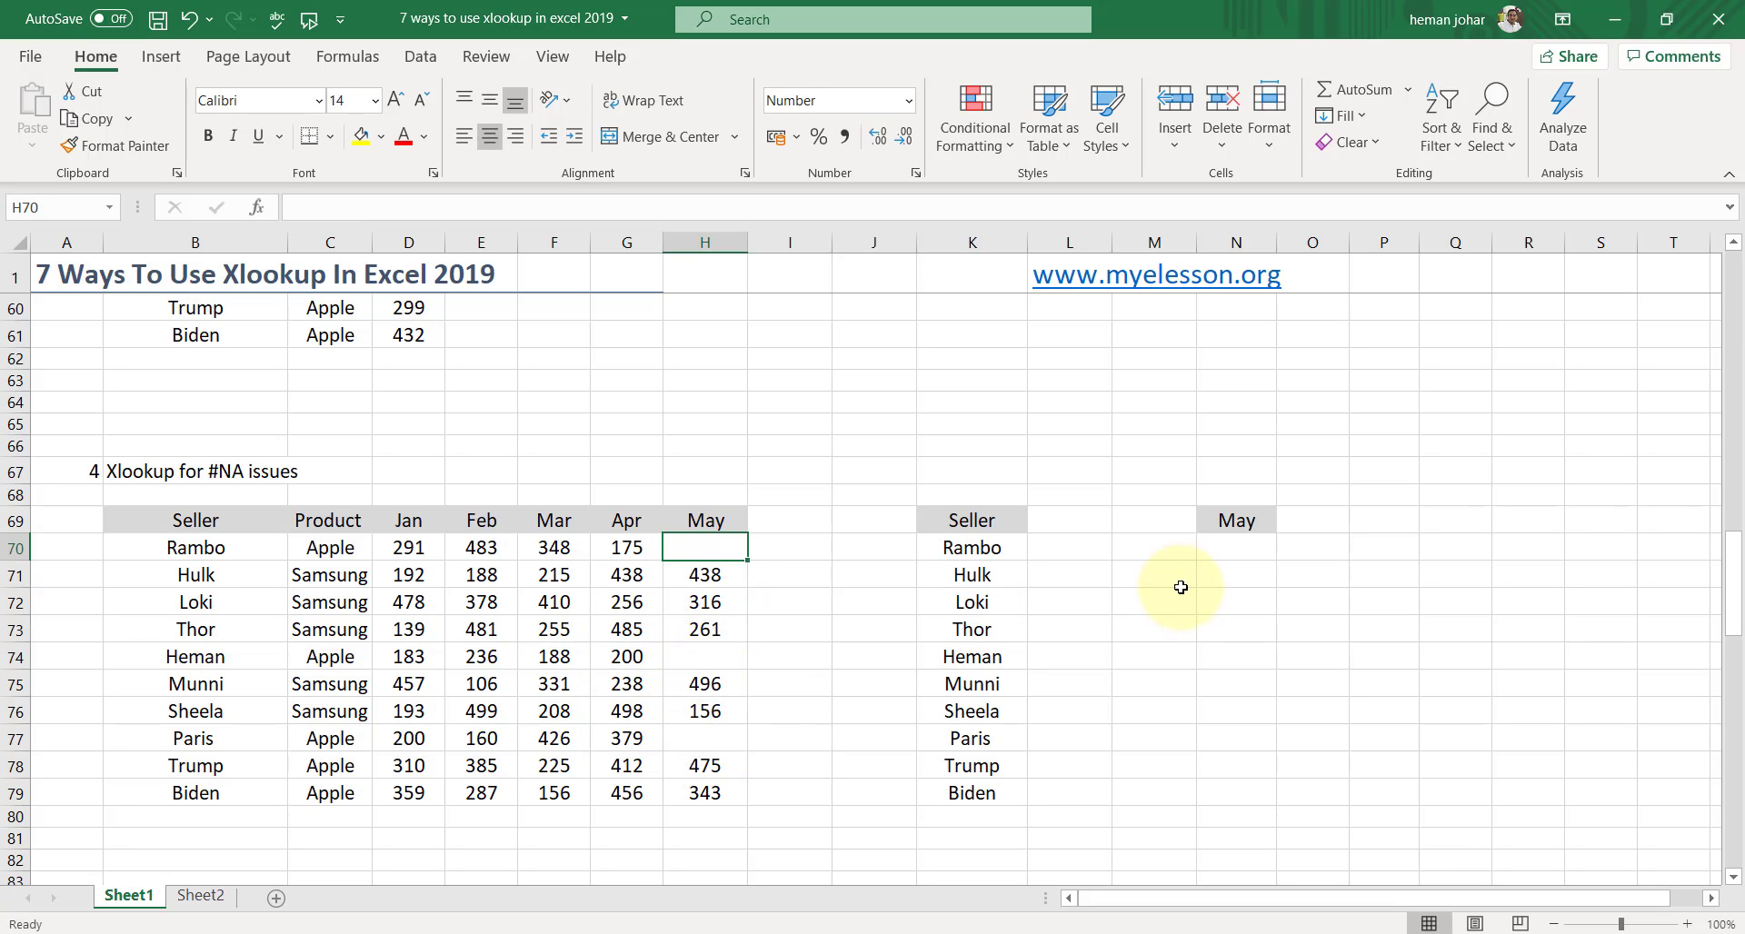
- Start an XLOOKUP formula in N70 with the seller list K70:K79 as the lookup value
{"action": "left_click", "coordinate": [1227, 554]}
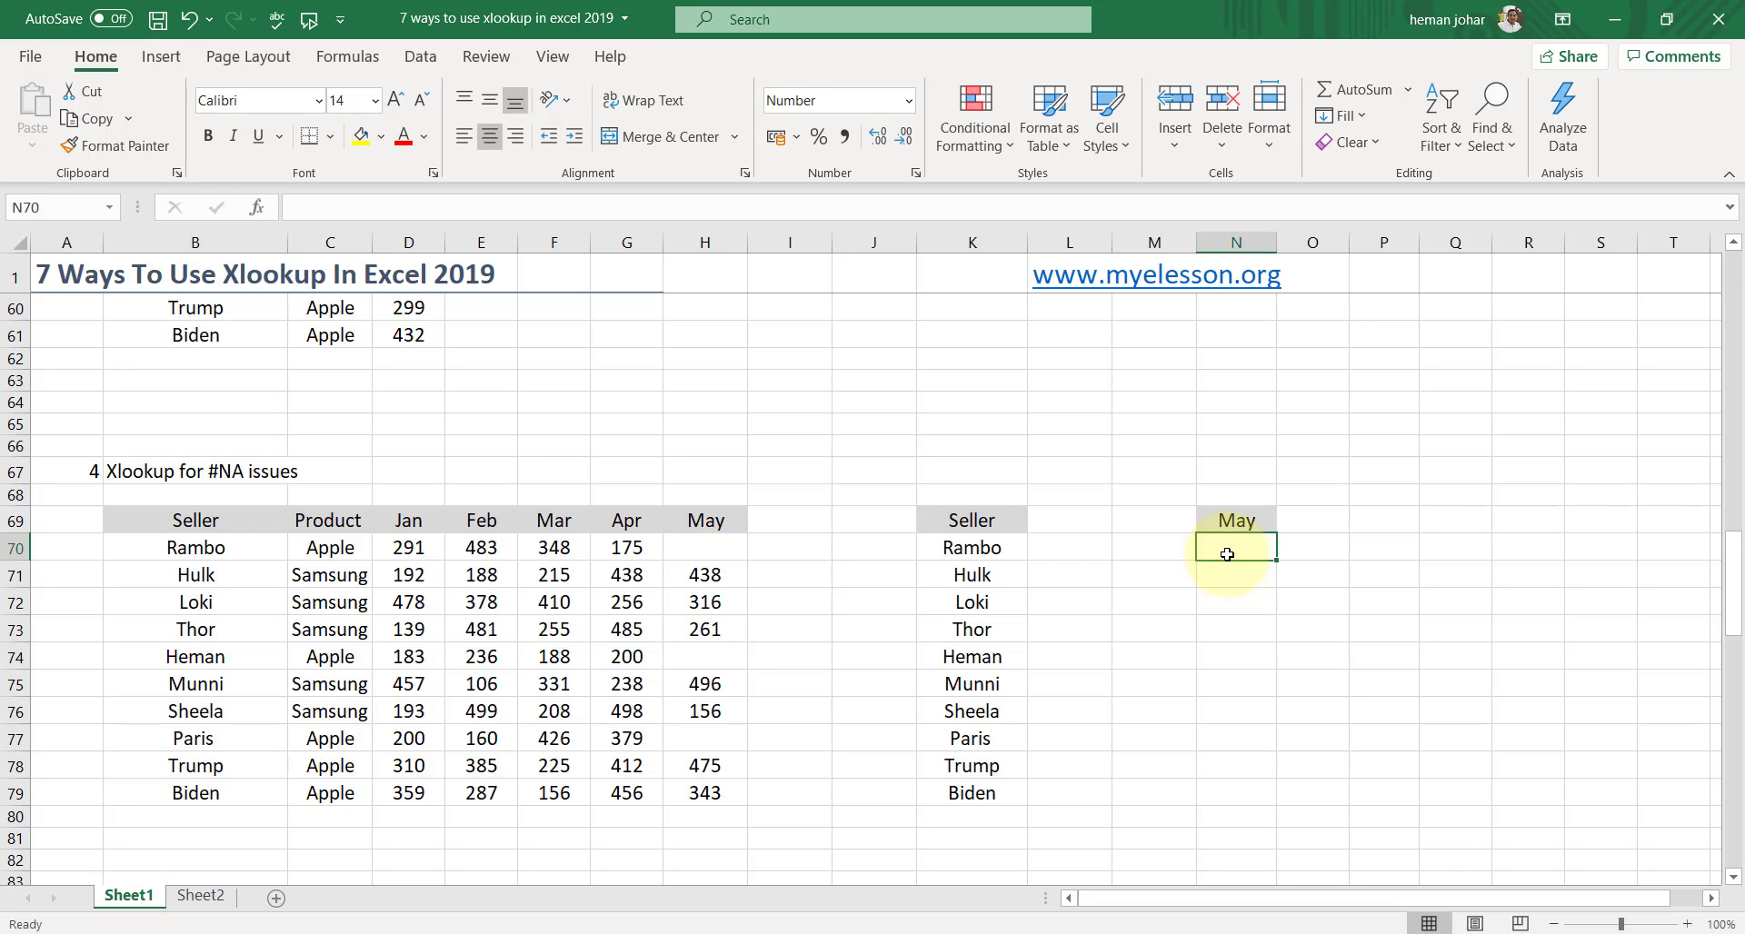
{"action": "type", "text": "="}
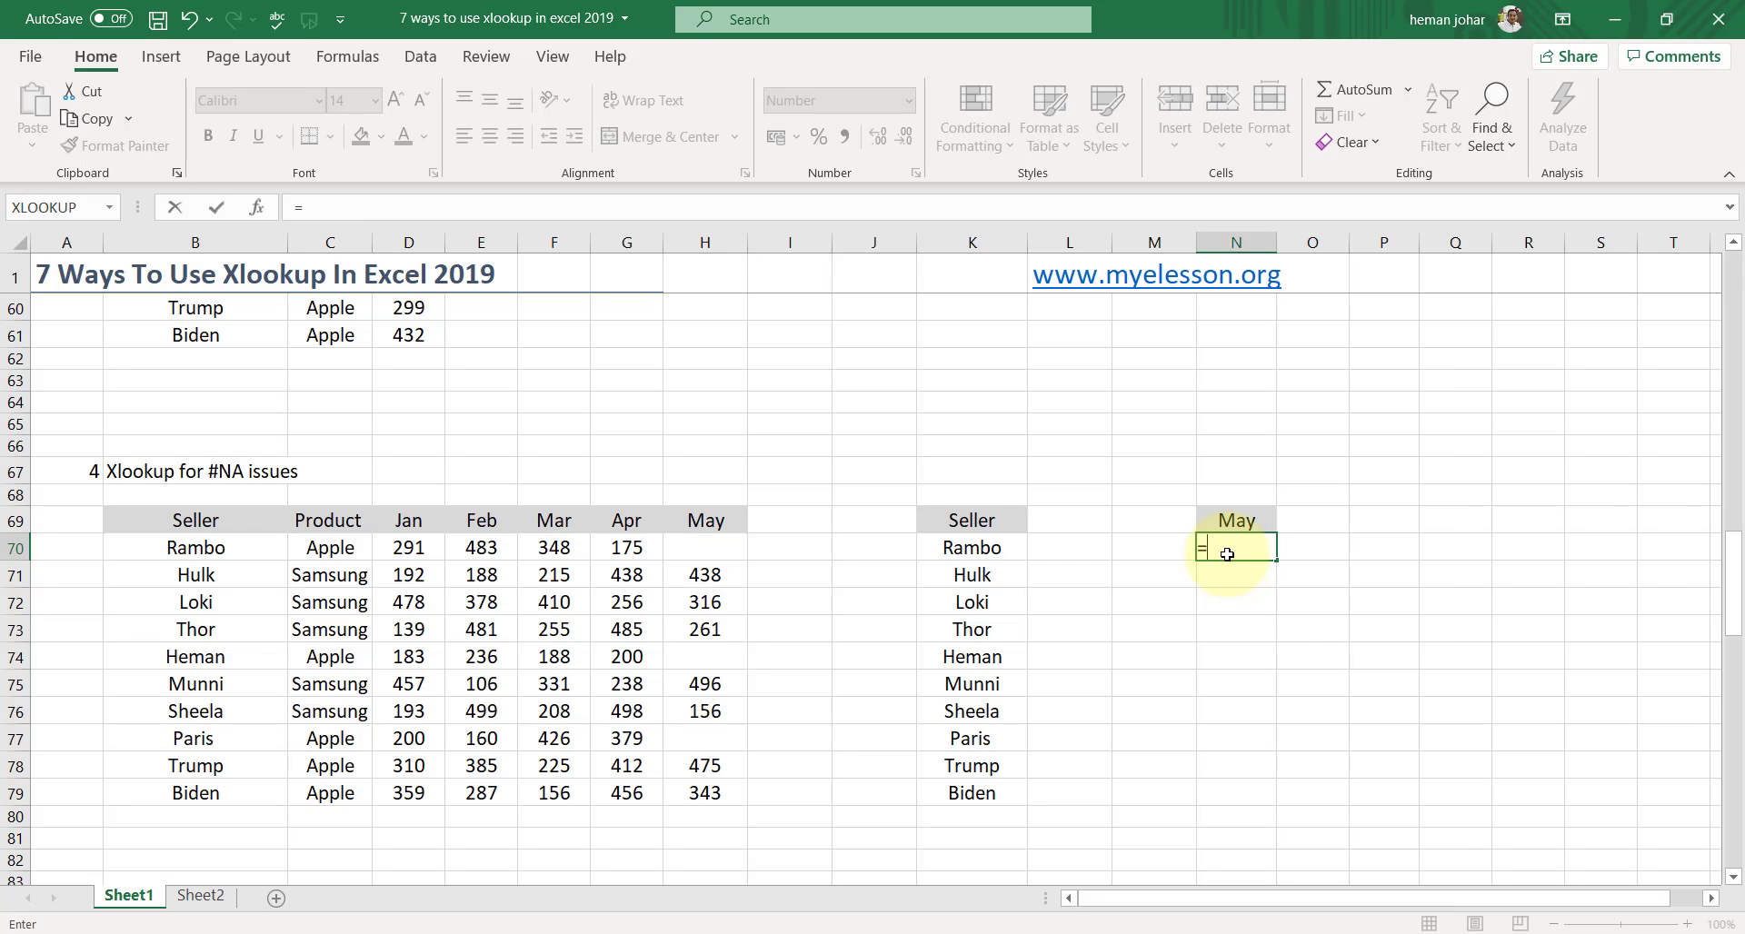
{"action": "type", "text": "xl"}
{"action": "key", "text": "Tab"}
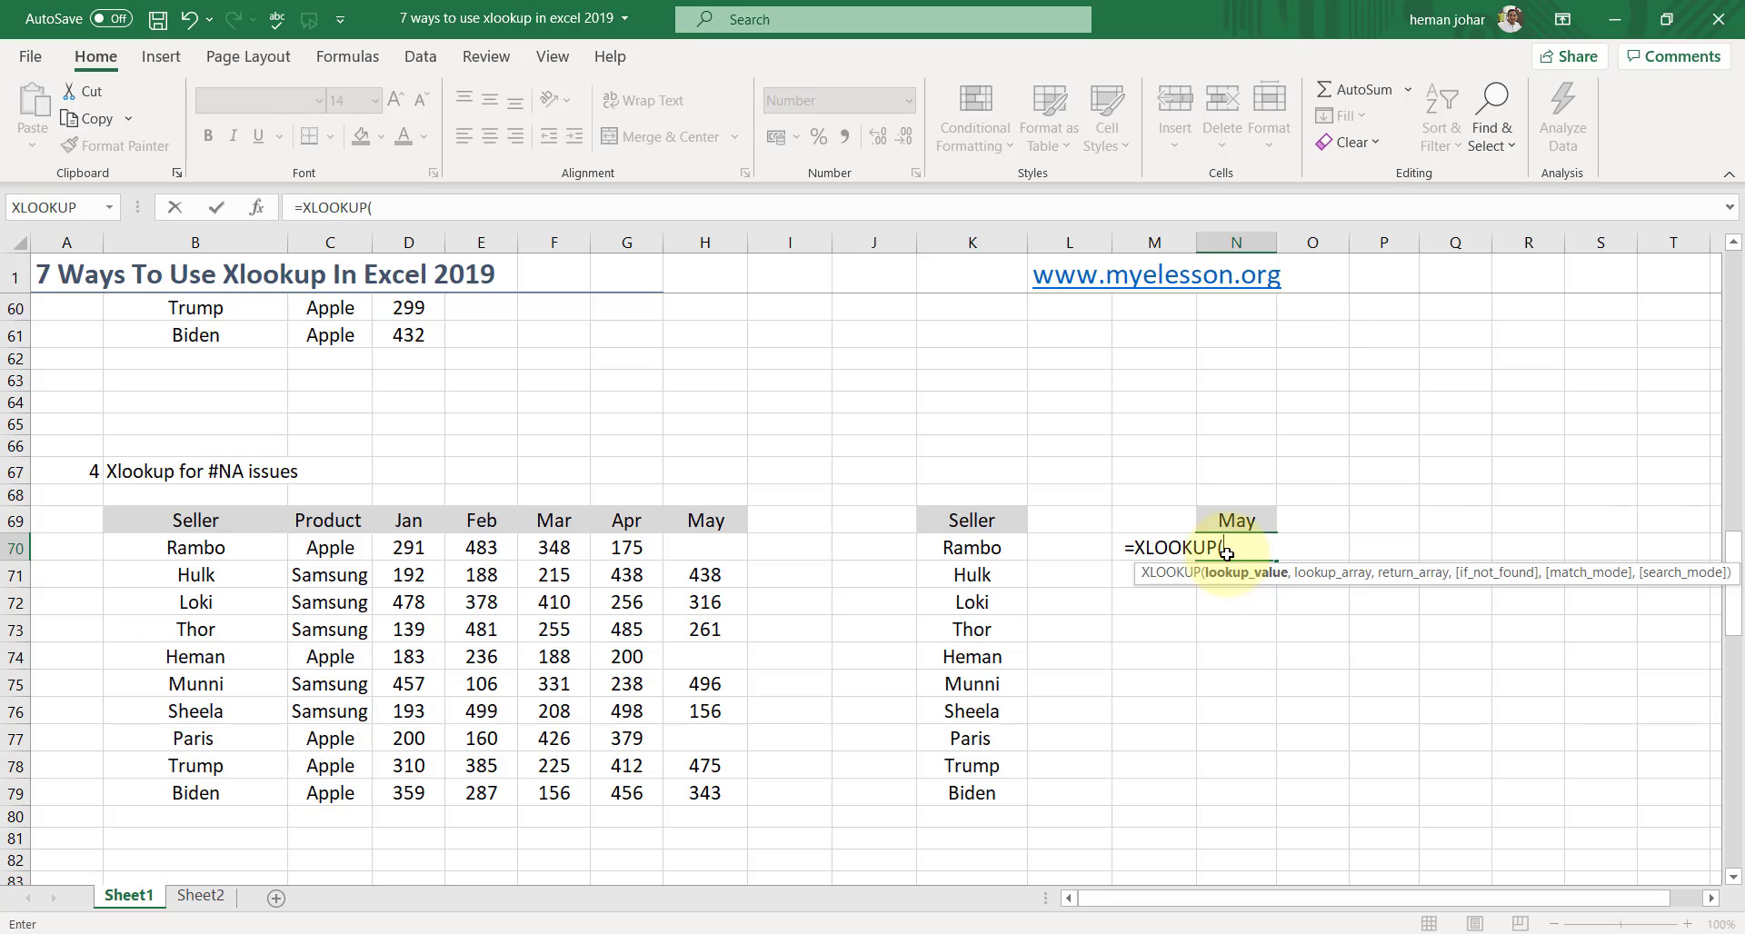
{"action": "key", "text": "Left"}
{"action": "key", "text": "Left"}
{"action": "key", "text": "Left"}
{"action": "key", "text": "ctrl+shift+Down"}
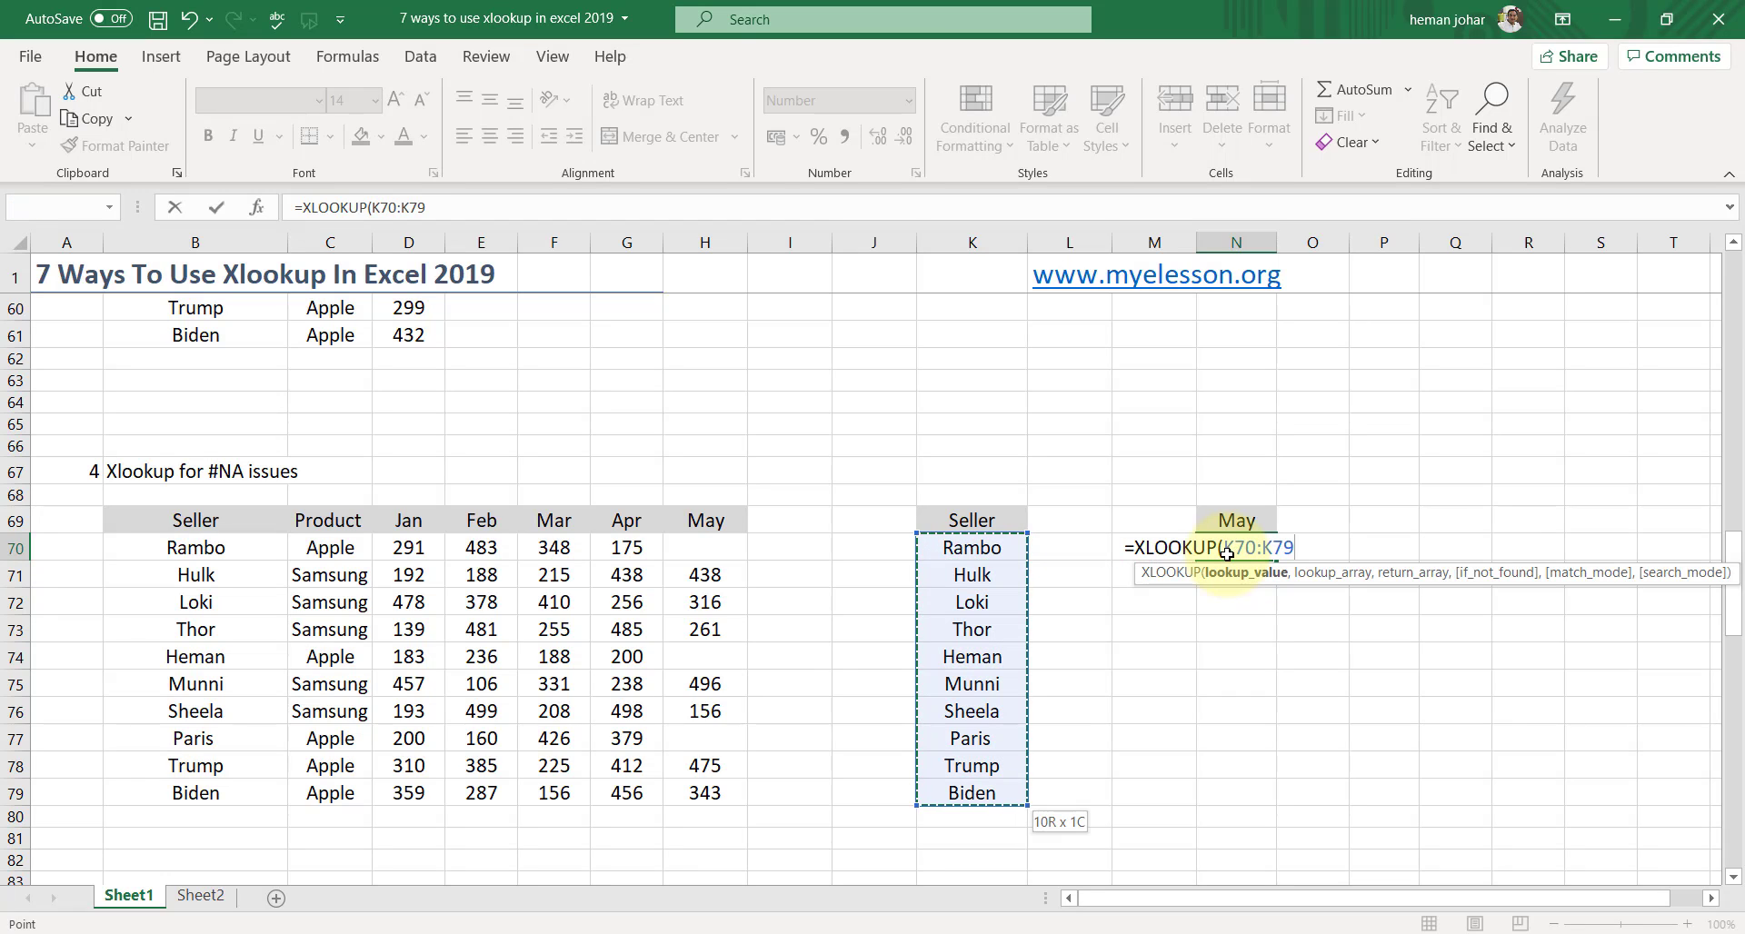
{"action": "type", "text": ","}
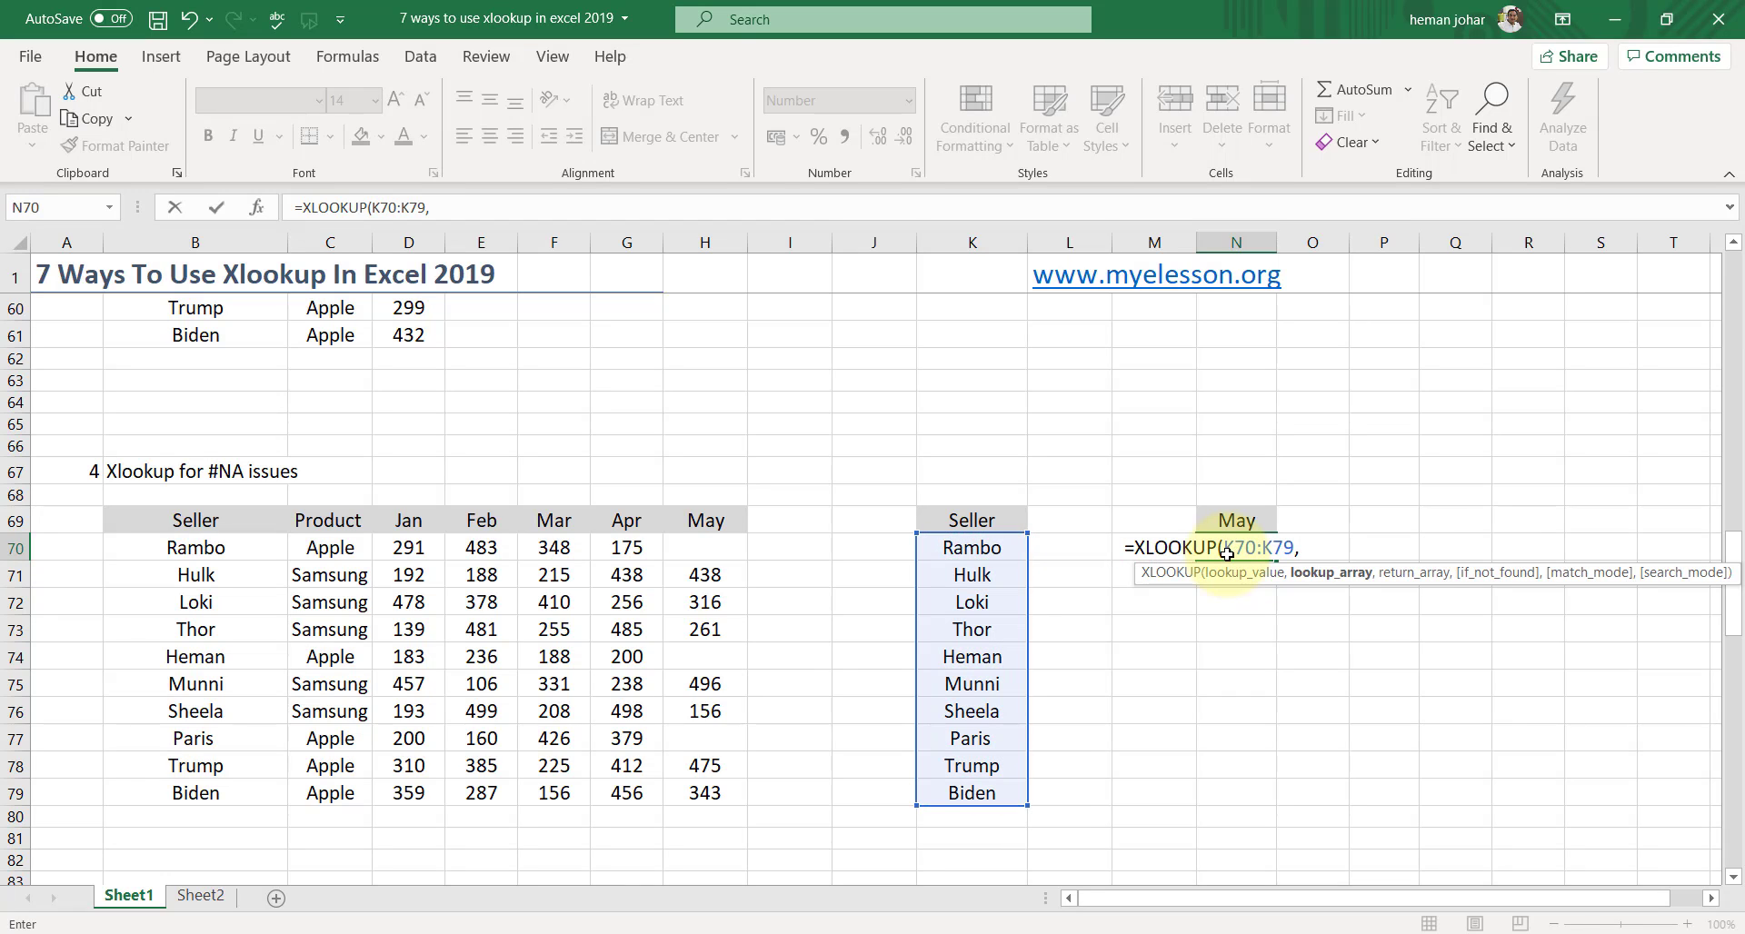
- Add the Seller column range B70:B79 as the lookup array of the N70 formula
{"action": "key", "text": "Left"}
{"action": "key", "text": "Left"}
{"action": "key", "text": "Left"}
{"action": "key", "text": "Left"}
{"action": "key", "text": "Left"}
{"action": "key", "text": "Left"}
{"action": "key", "text": "Left"}
{"action": "key", "text": "Left"}
{"action": "key", "text": "Left"}
{"action": "key", "text": "Left"}
{"action": "key", "text": "Left"}
{"action": "key", "text": "Left"}
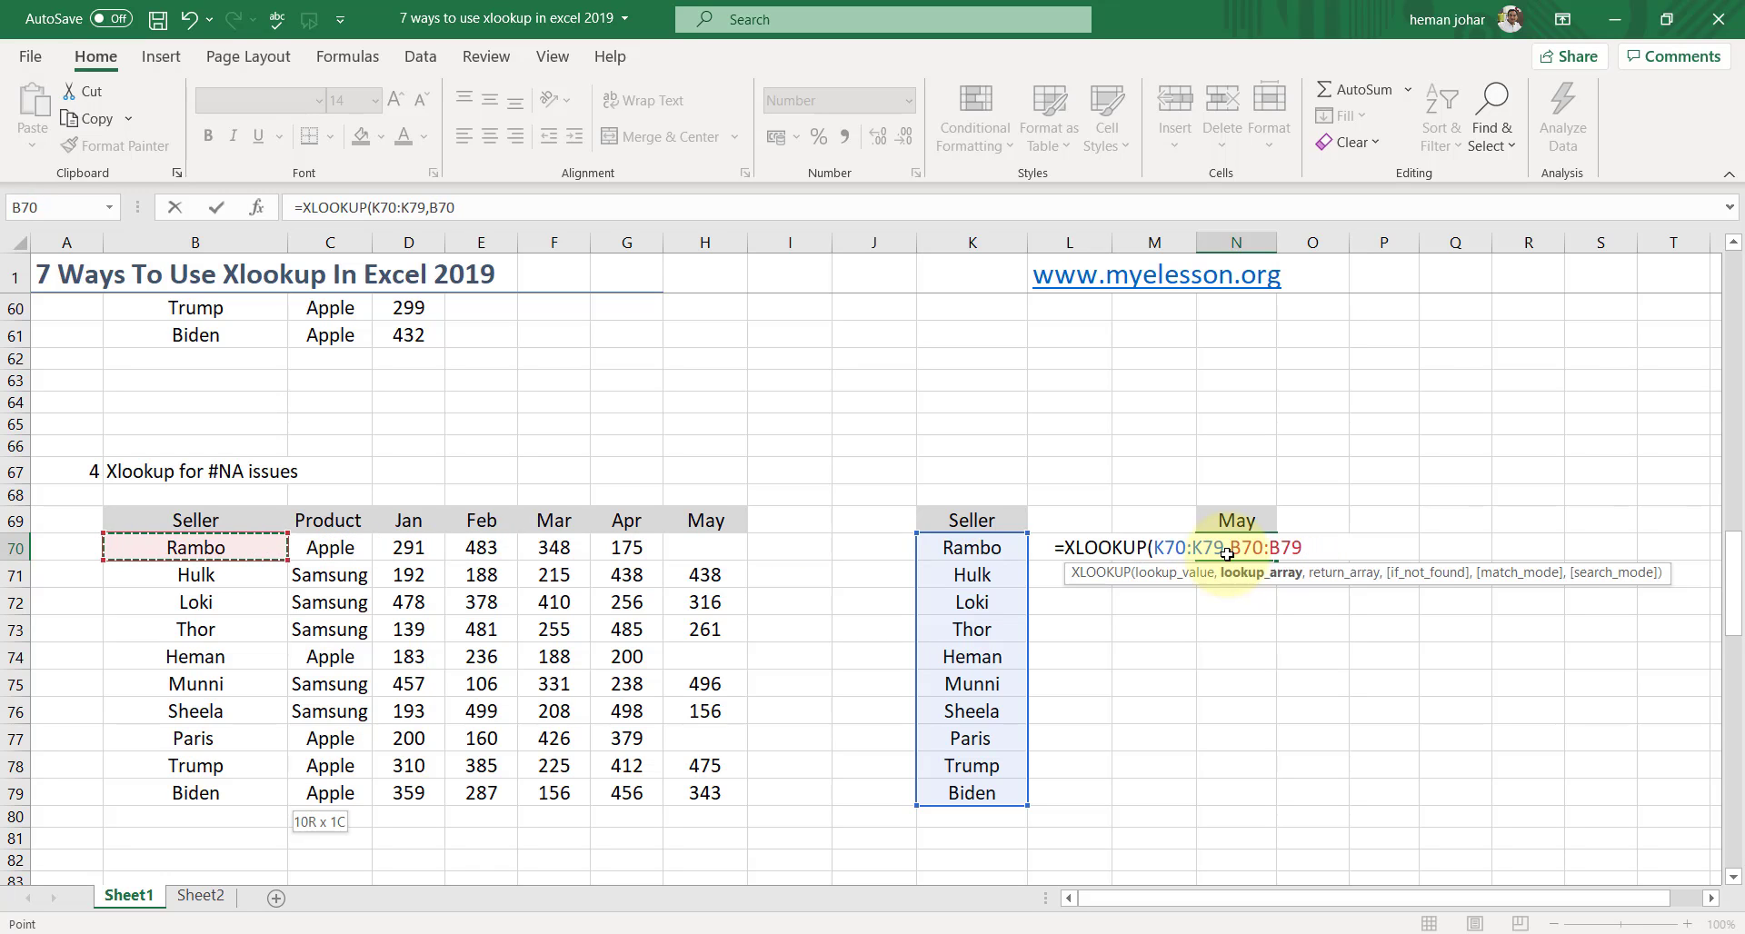
{"action": "key", "text": "ctrl+shift+Down"}
{"action": "type", "text": ","}
- Add the May column range H70:H79 as the return array and complete the XLOOKUP formula in N70
{"action": "key", "text": "Right"}
{"action": "key", "text": "Right"}
{"action": "key", "text": "Right"}
{"action": "key", "text": "Right"}
{"action": "key", "text": "Right"}
{"action": "key", "text": "Right"}
{"action": "key", "text": "Right"}
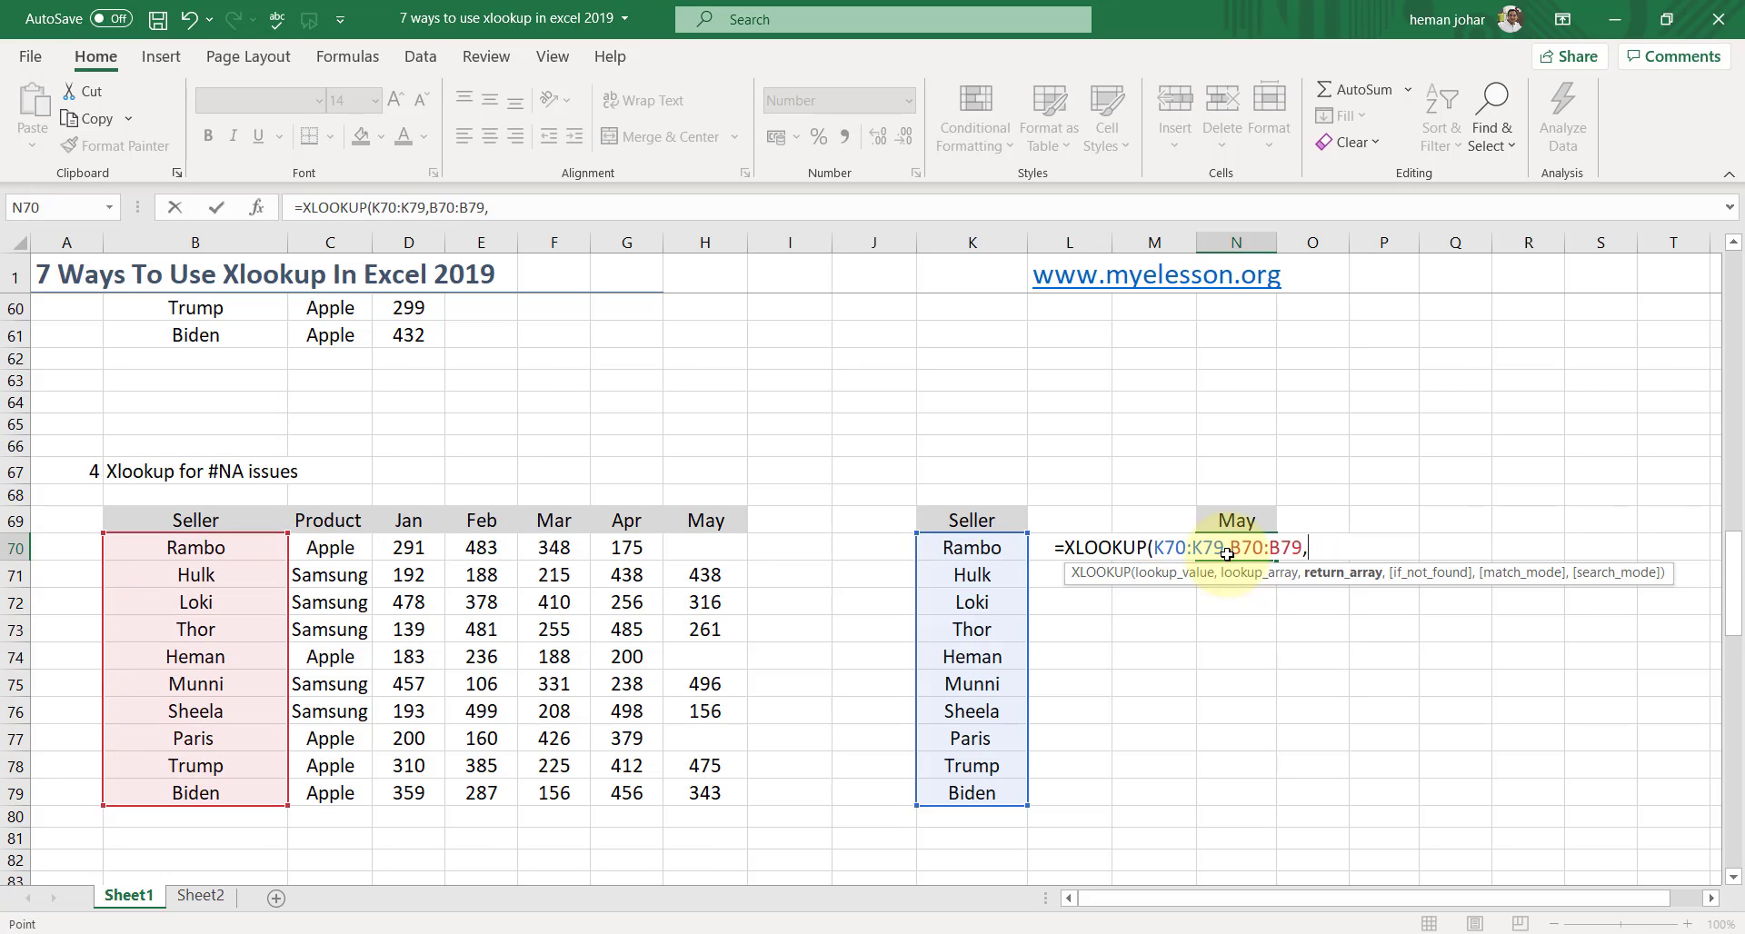
{"action": "key", "text": "Left"}
{"action": "key", "text": "Left"}
{"action": "key", "text": "Left"}
{"action": "key", "text": "Left"}
{"action": "key", "text": "Left"}
{"action": "key", "text": "Left"}
{"action": "key", "text": "Left"}
{"action": "key", "text": "Left"}
{"action": "key", "text": "Left"}
{"action": "key", "text": "Left"}
{"action": "key", "text": "Left"}
{"action": "key", "text": "Left"}
{"action": "key", "text": "Left"}
{"action": "key", "text": "Left"}
{"action": "key", "text": "Left"}
{"action": "key", "text": "Left"}
{"action": "key", "text": "Left"}
{"action": "key", "text": "Left"}
{"action": "key", "text": "Left"}
{"action": "key", "text": "Left"}
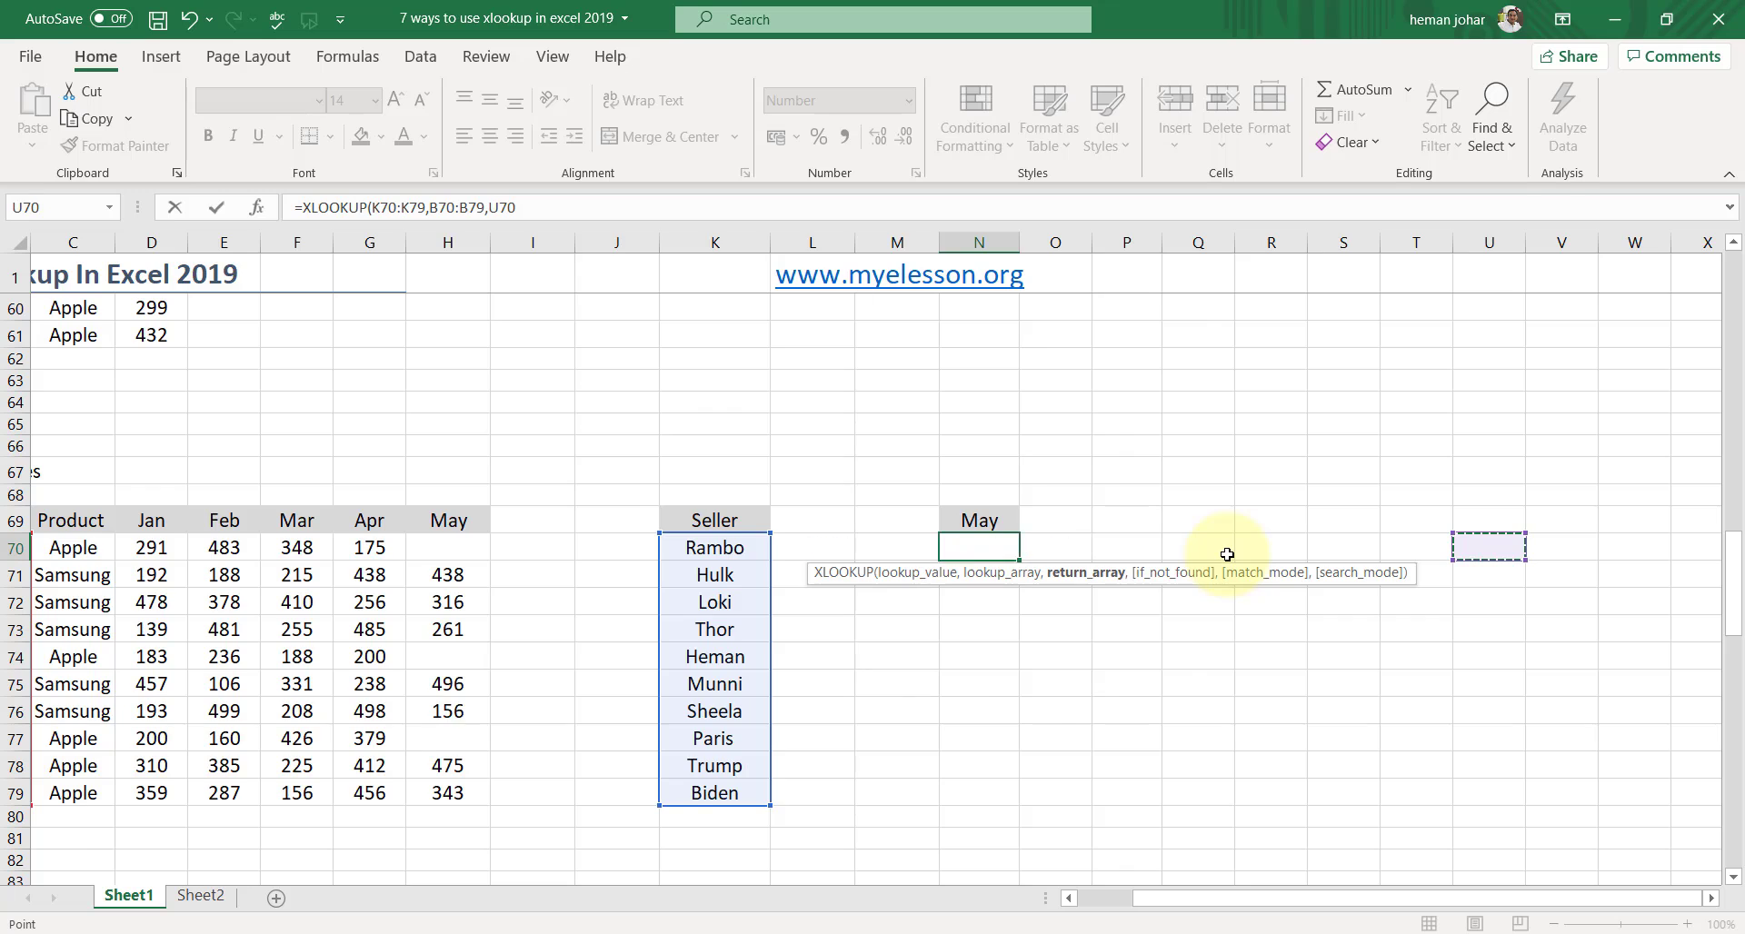
{"action": "key", "text": "Right"}
{"action": "key", "text": "Right"}
{"action": "key", "text": "Right"}
{"action": "key", "text": "Right"}
{"action": "key", "text": "Right"}
{"action": "key", "text": "Right"}
{"action": "key", "text": "Right"}
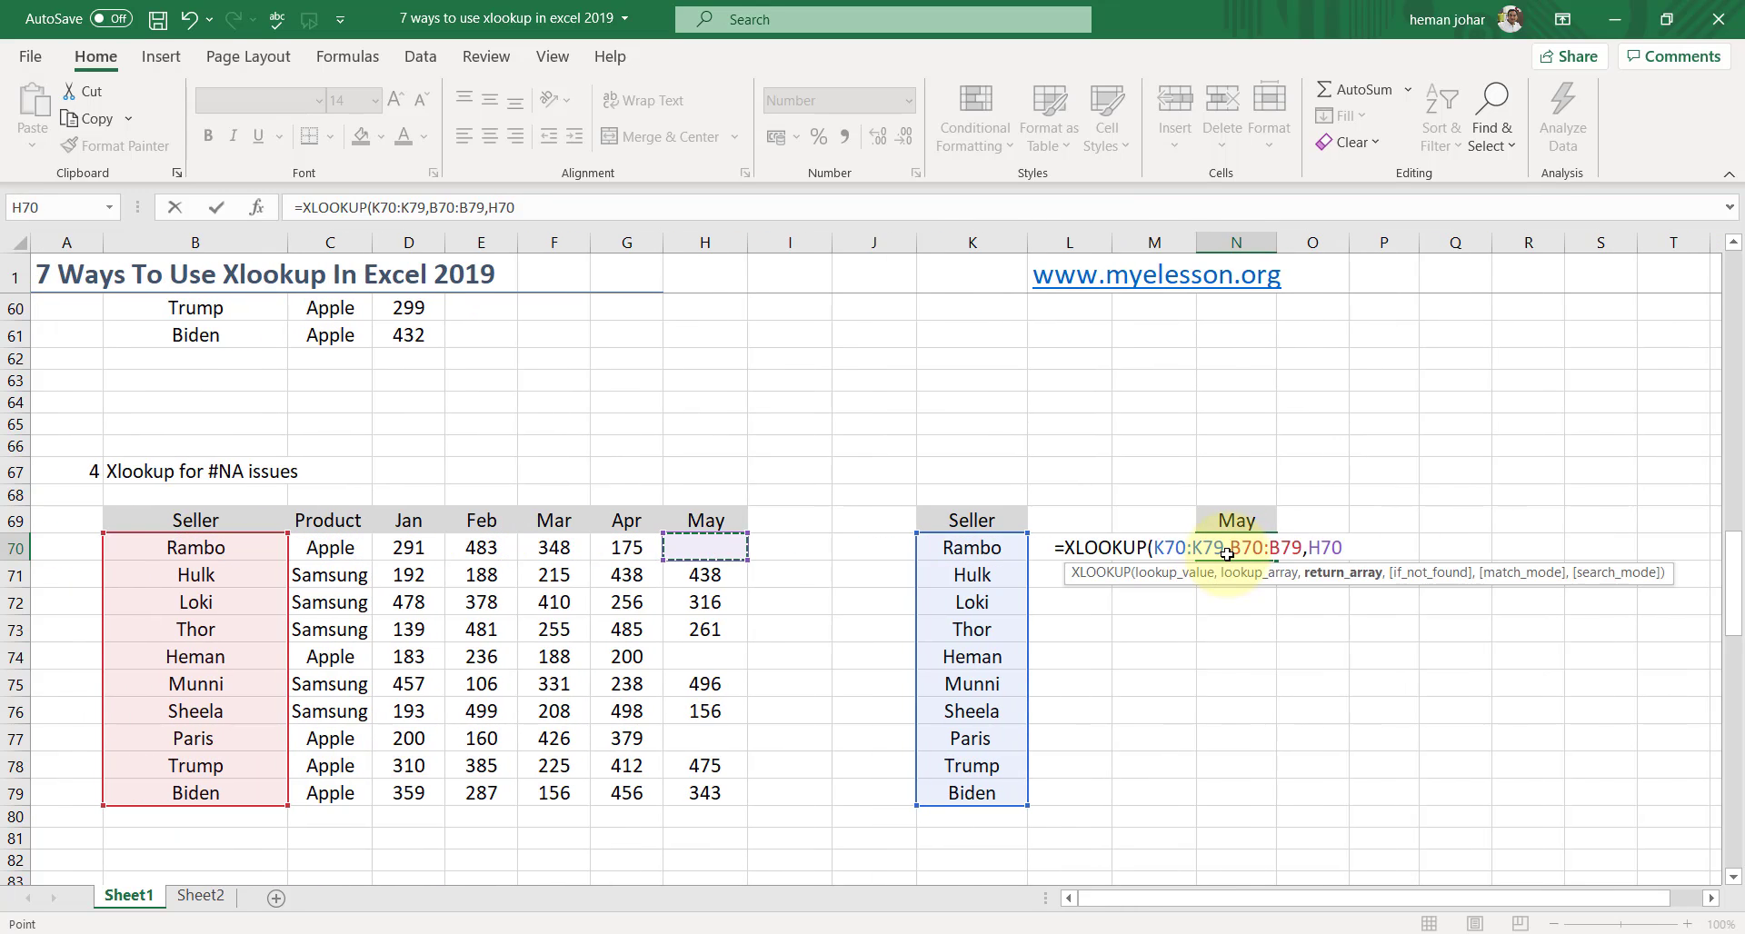
{"action": "key", "text": "shift+Down"}
{"action": "key", "text": "shift+Down"}
{"action": "key", "text": "shift+Down"}
{"action": "key", "text": "shift+Down"}
{"action": "key", "text": "shift+Down"}
{"action": "key", "text": "shift+Down"}
{"action": "key", "text": "shift+Down"}
{"action": "key", "text": "shift+Down"}
{"action": "key", "text": "shift+Down"}
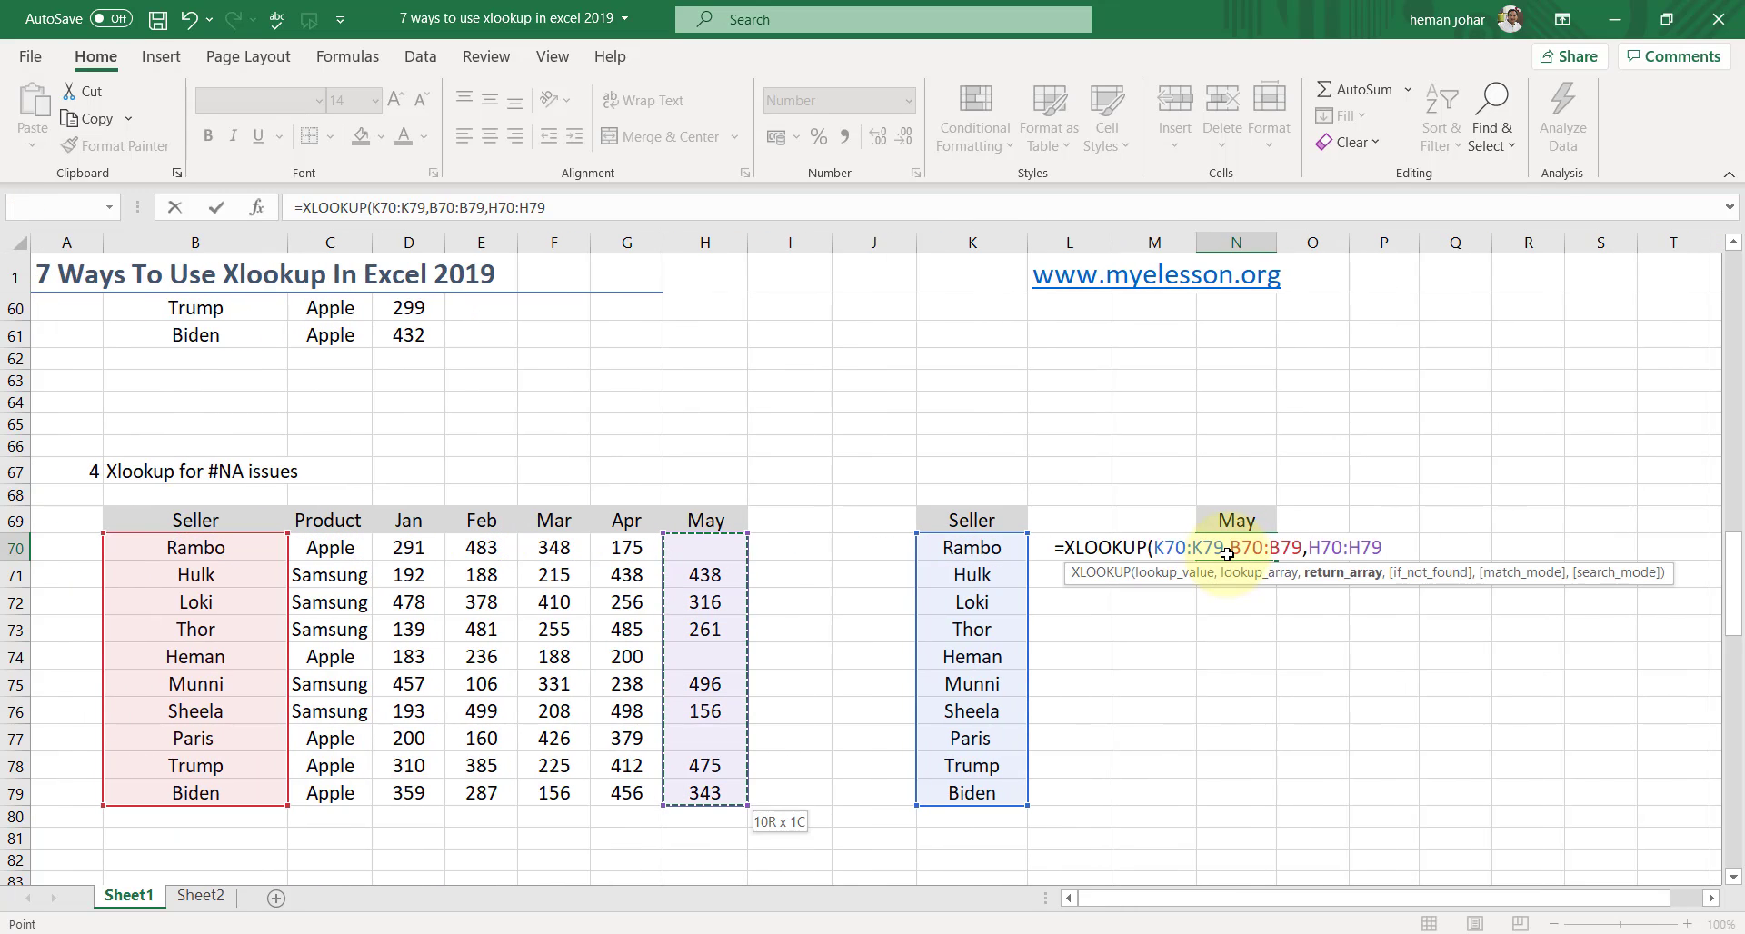
{"action": "key", "text": "Return"}
{"action": "key", "text": "Up"}
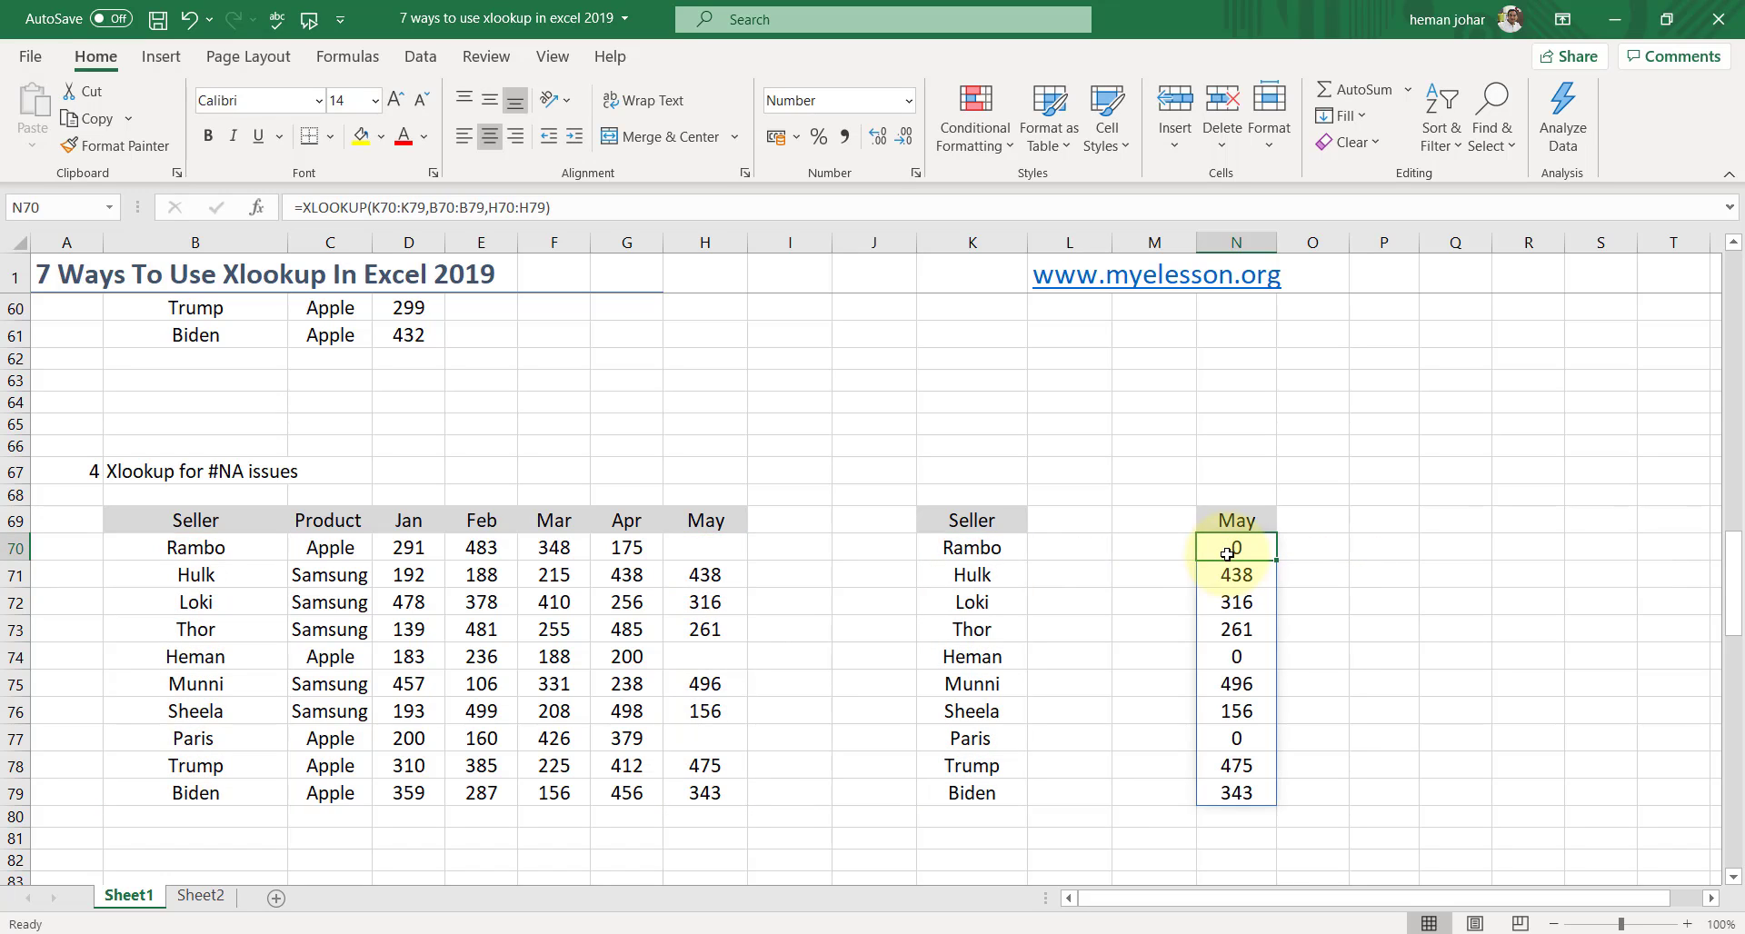
- Check the May values returned in N70:N79 for sellers whose May entry is blank
{"action": "key", "text": "Right"}
{"action": "key", "text": "Right"}
{"action": "key", "text": "Right"}
{"action": "left_click", "coordinate": [1227, 554]}
{"action": "left_click", "coordinate": [1416, 607]}
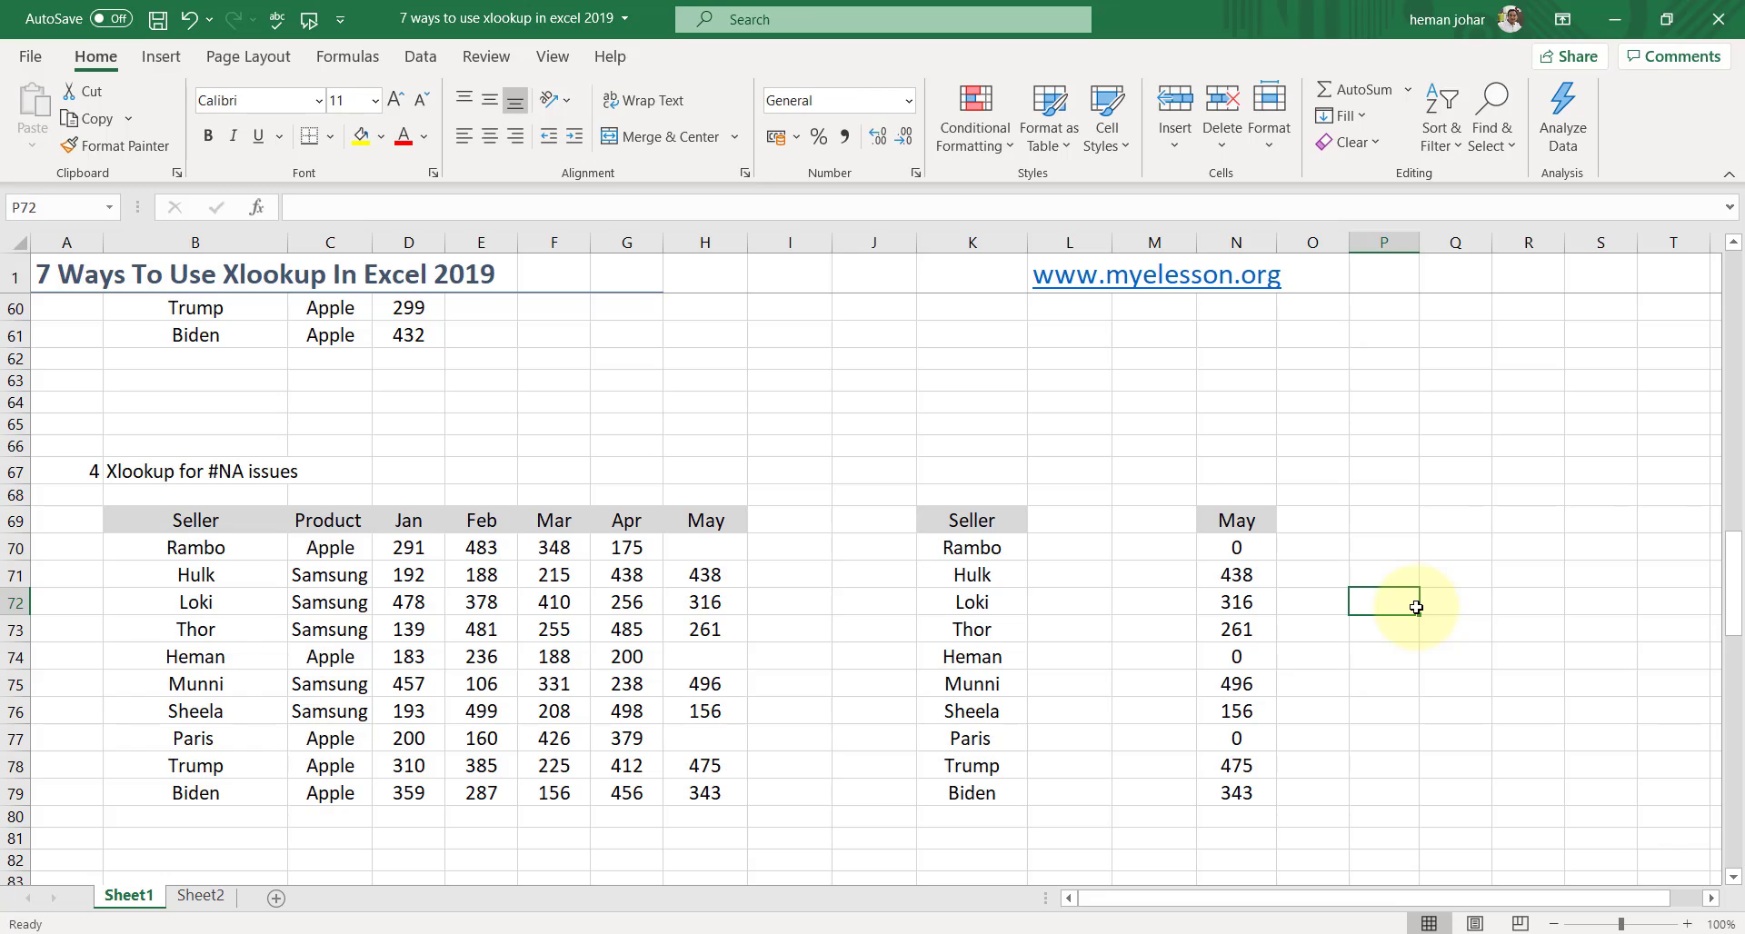
{"action": "key", "text": "Left"}
{"action": "key", "text": "Left"}
{"action": "key", "text": "Up"}
{"action": "key", "text": "Up"}
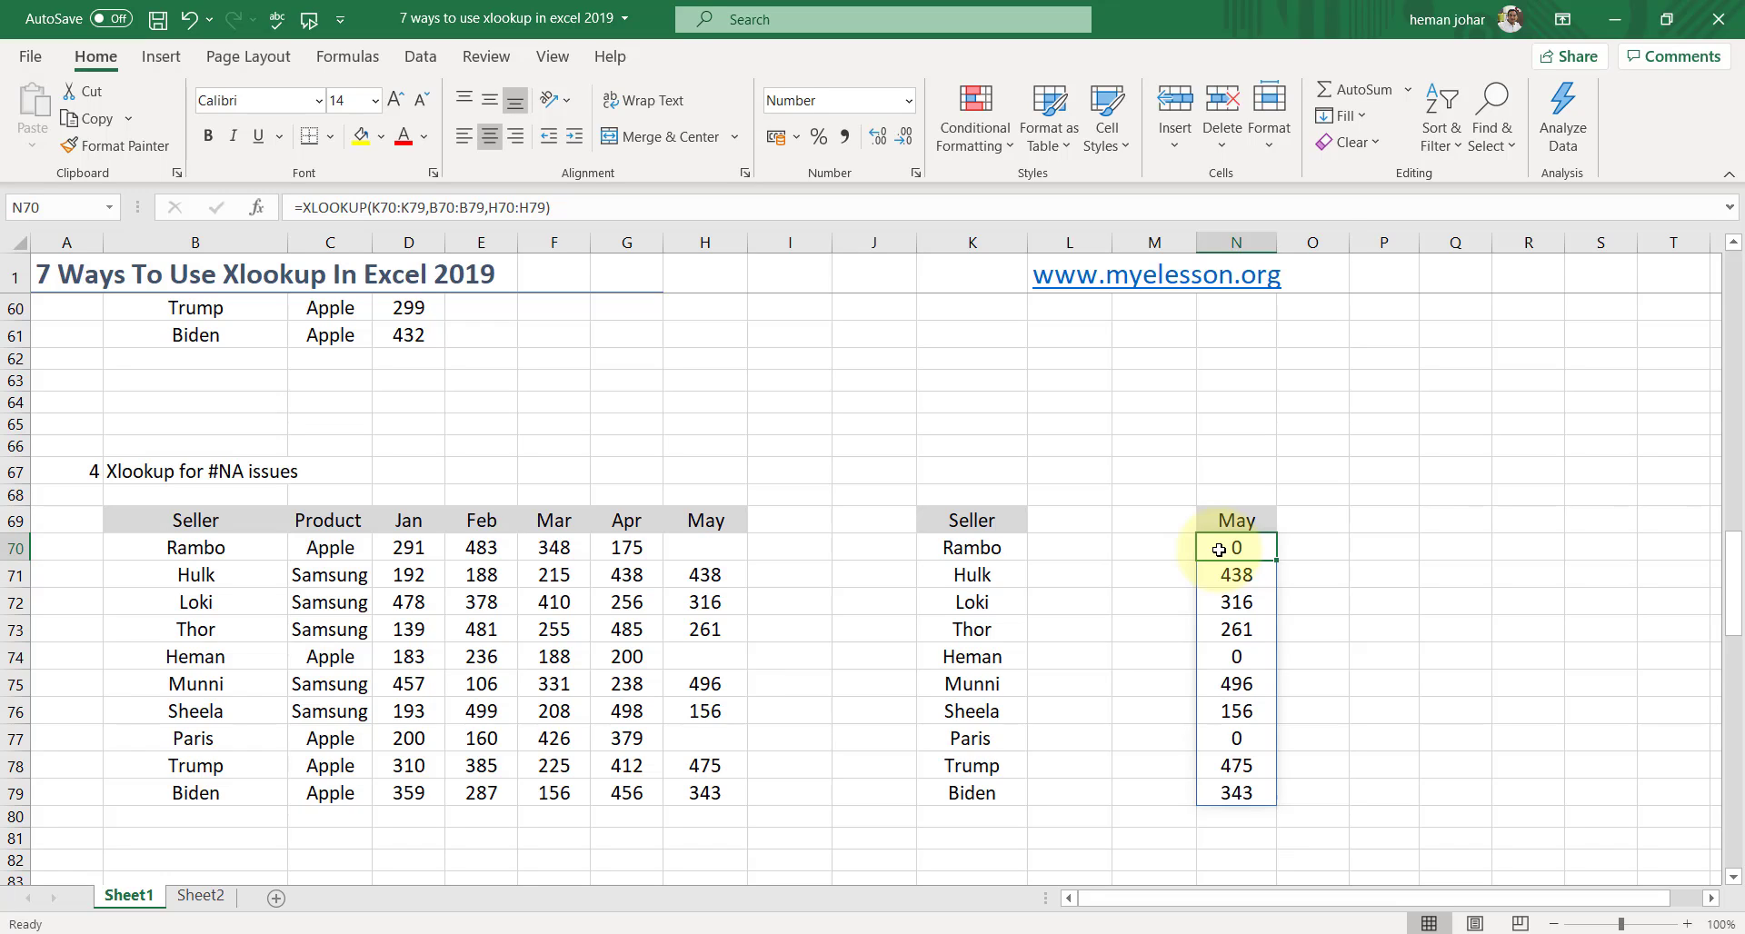
- Undo the multi-seller formula, use only K70 as the lookup value in N70 and set its if_not_found argument to 0
{"action": "key", "text": "ctrl+z"}
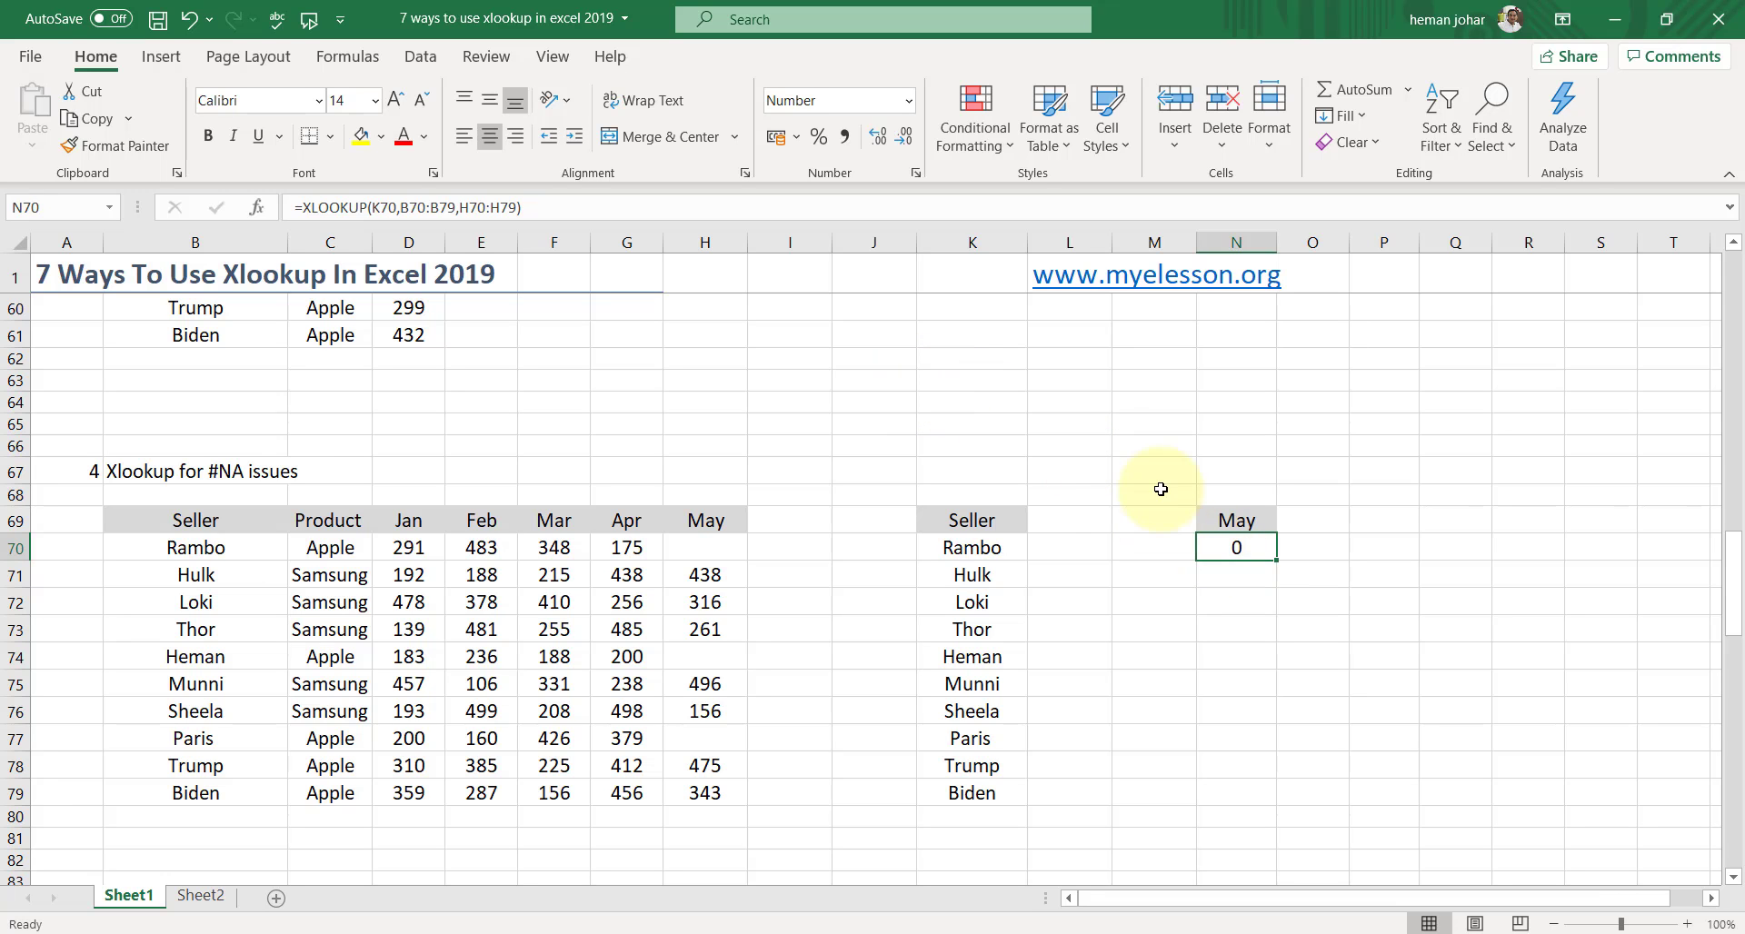
{"action": "double_click", "coordinate": [1238, 548]}
{"action": "left_click", "coordinate": [1344, 547]}
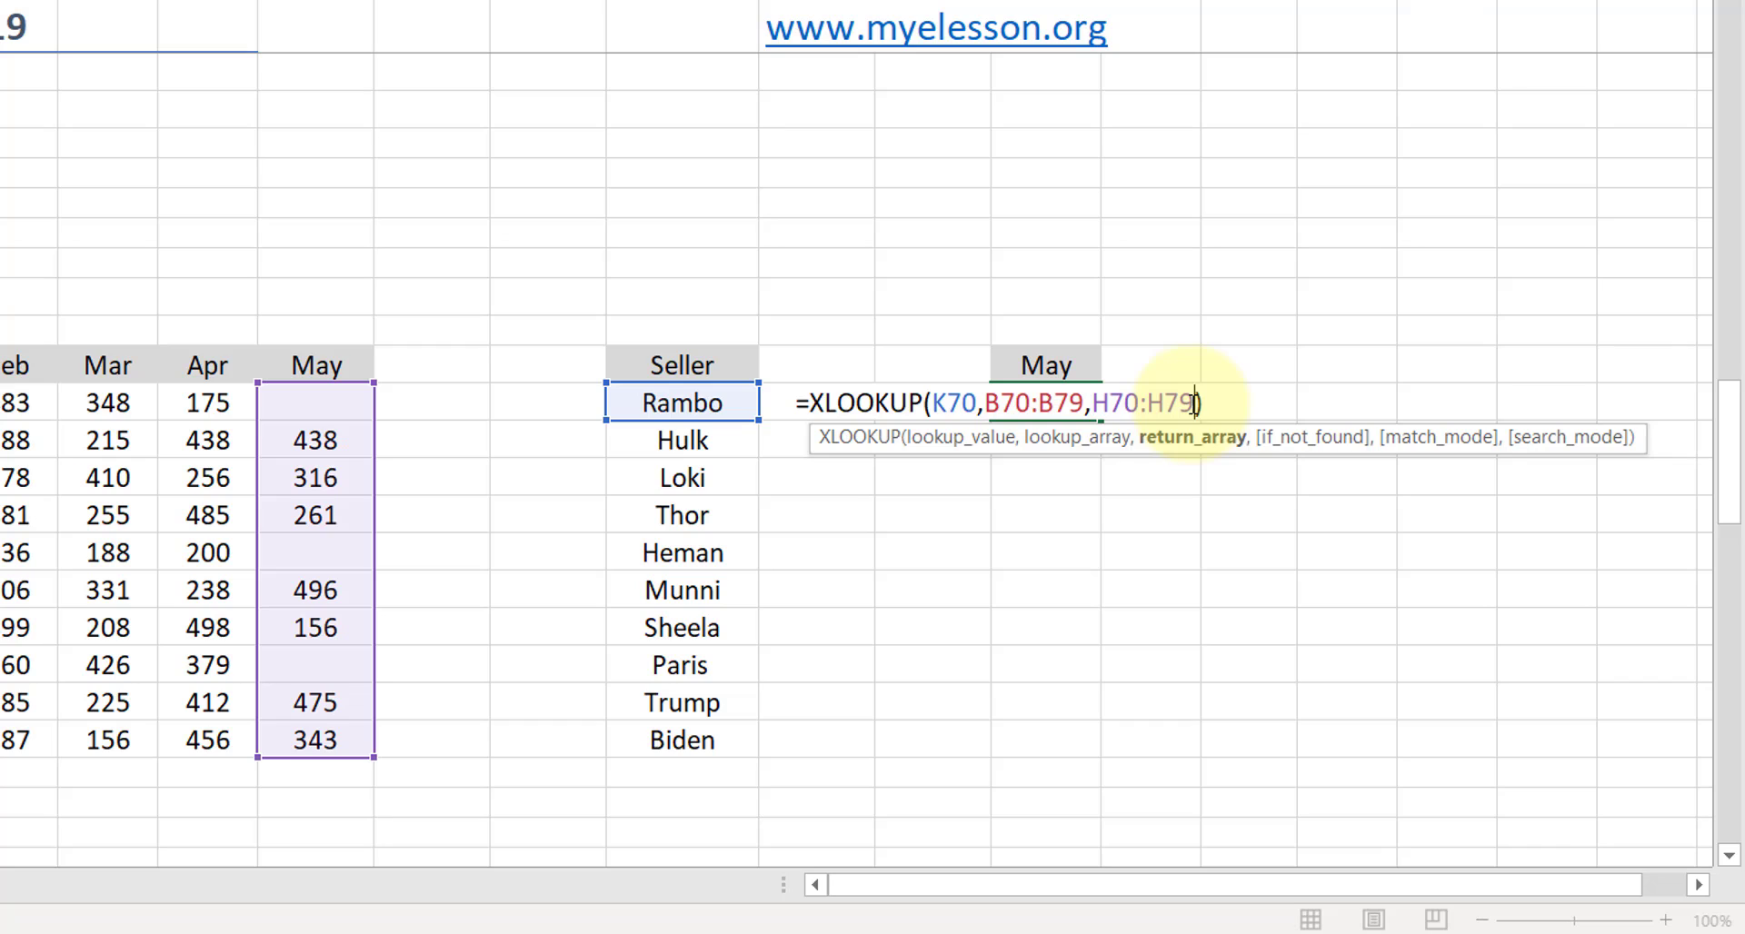
{"action": "type", "text": ","}
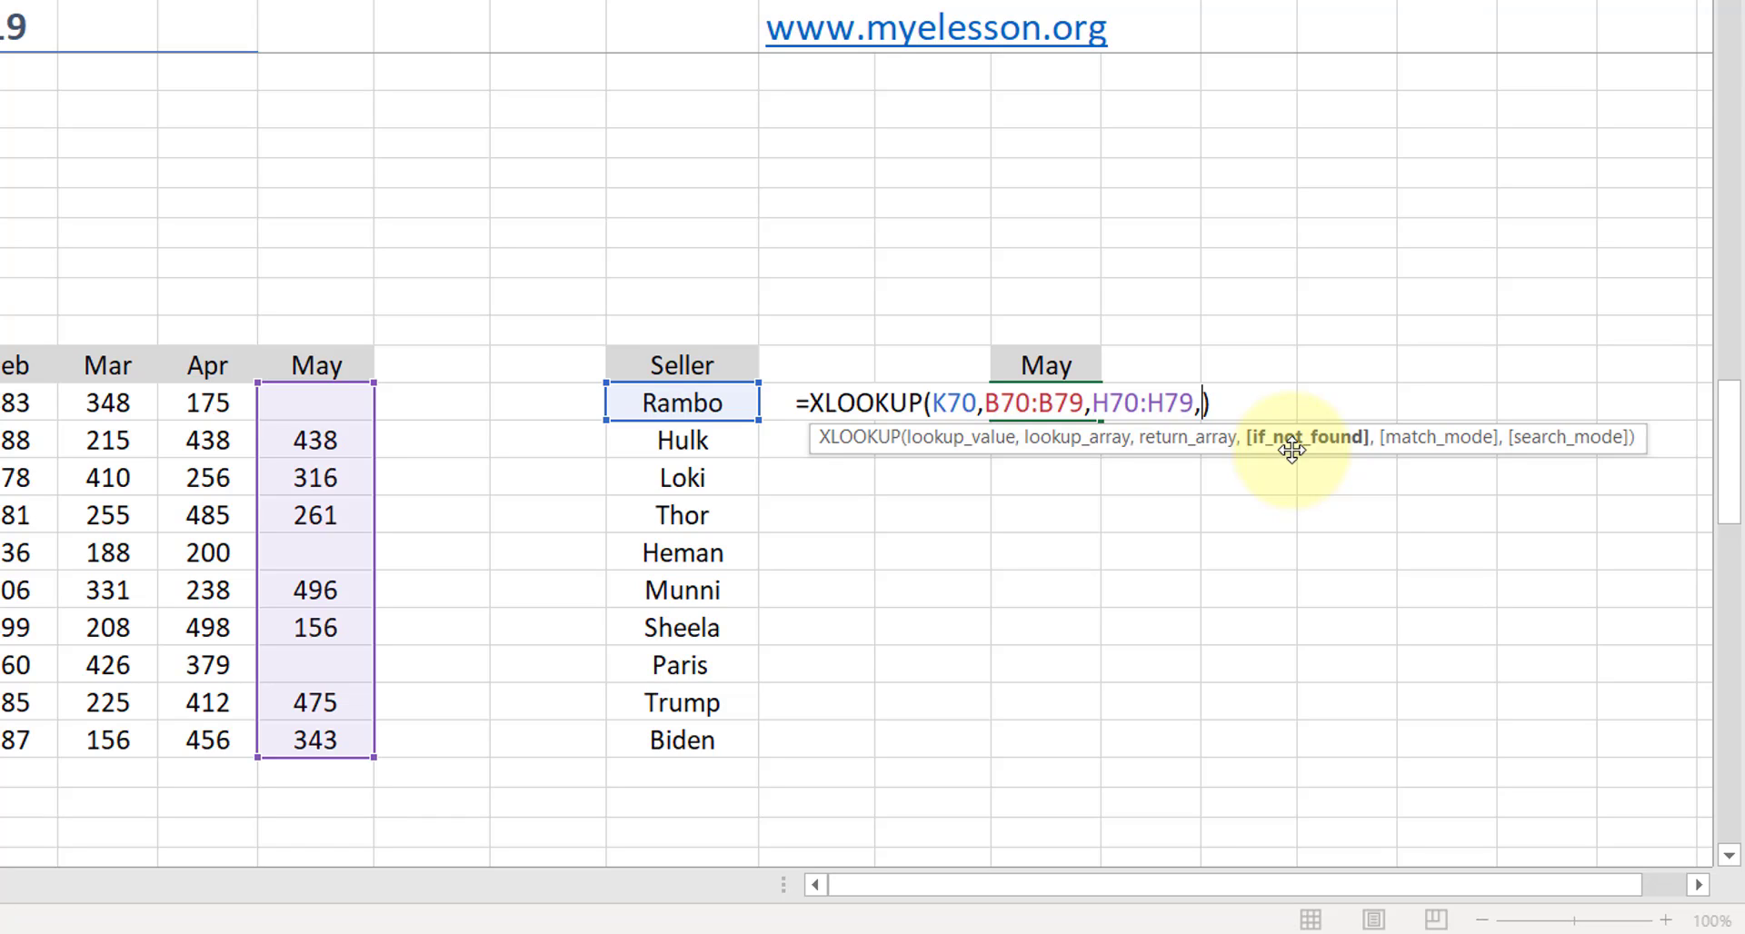
{"action": "type", "text": "0"}
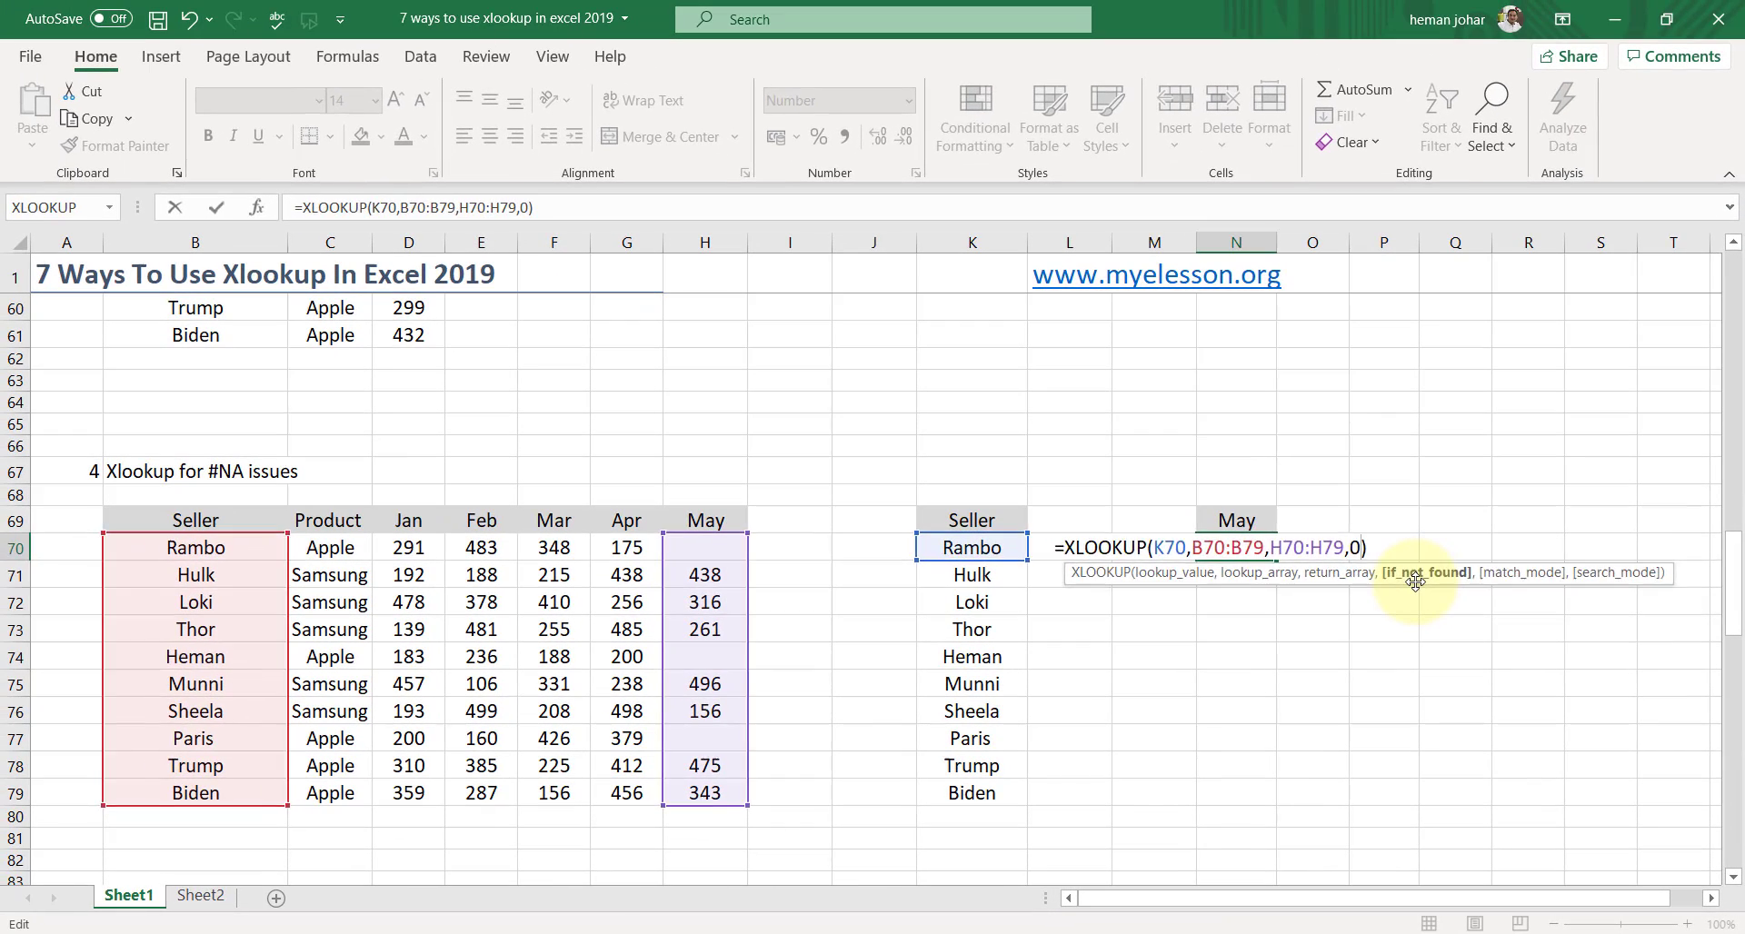
{"action": "key", "text": "Return"}
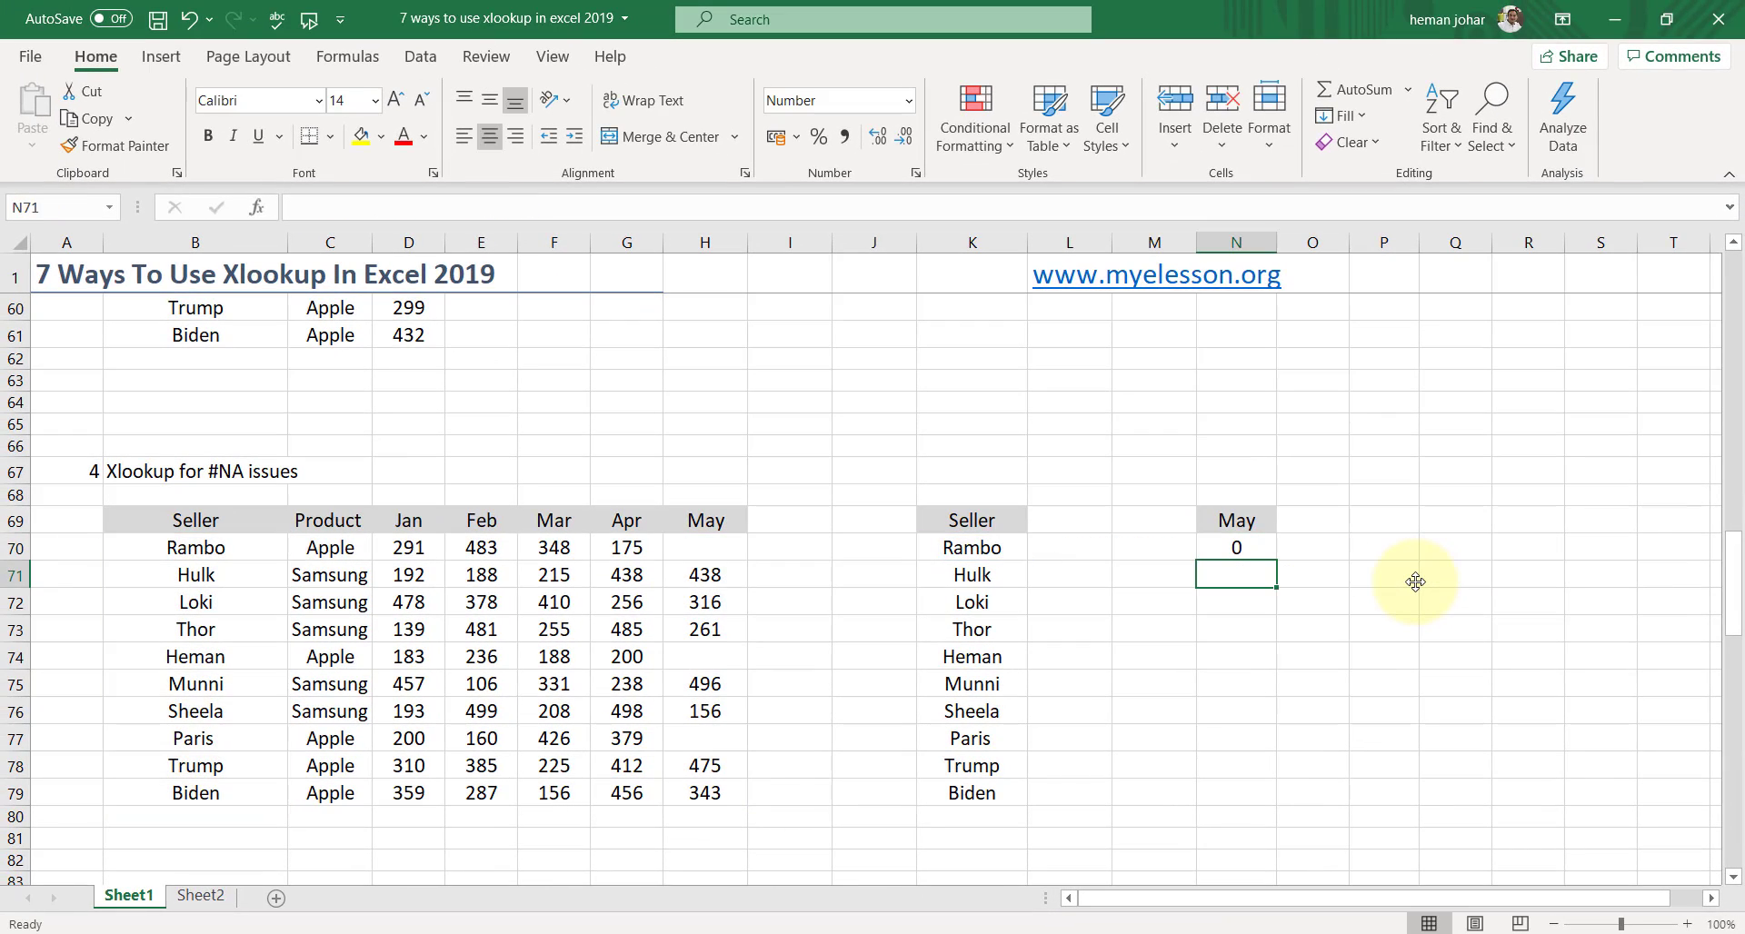
{"action": "key", "text": "Up"}
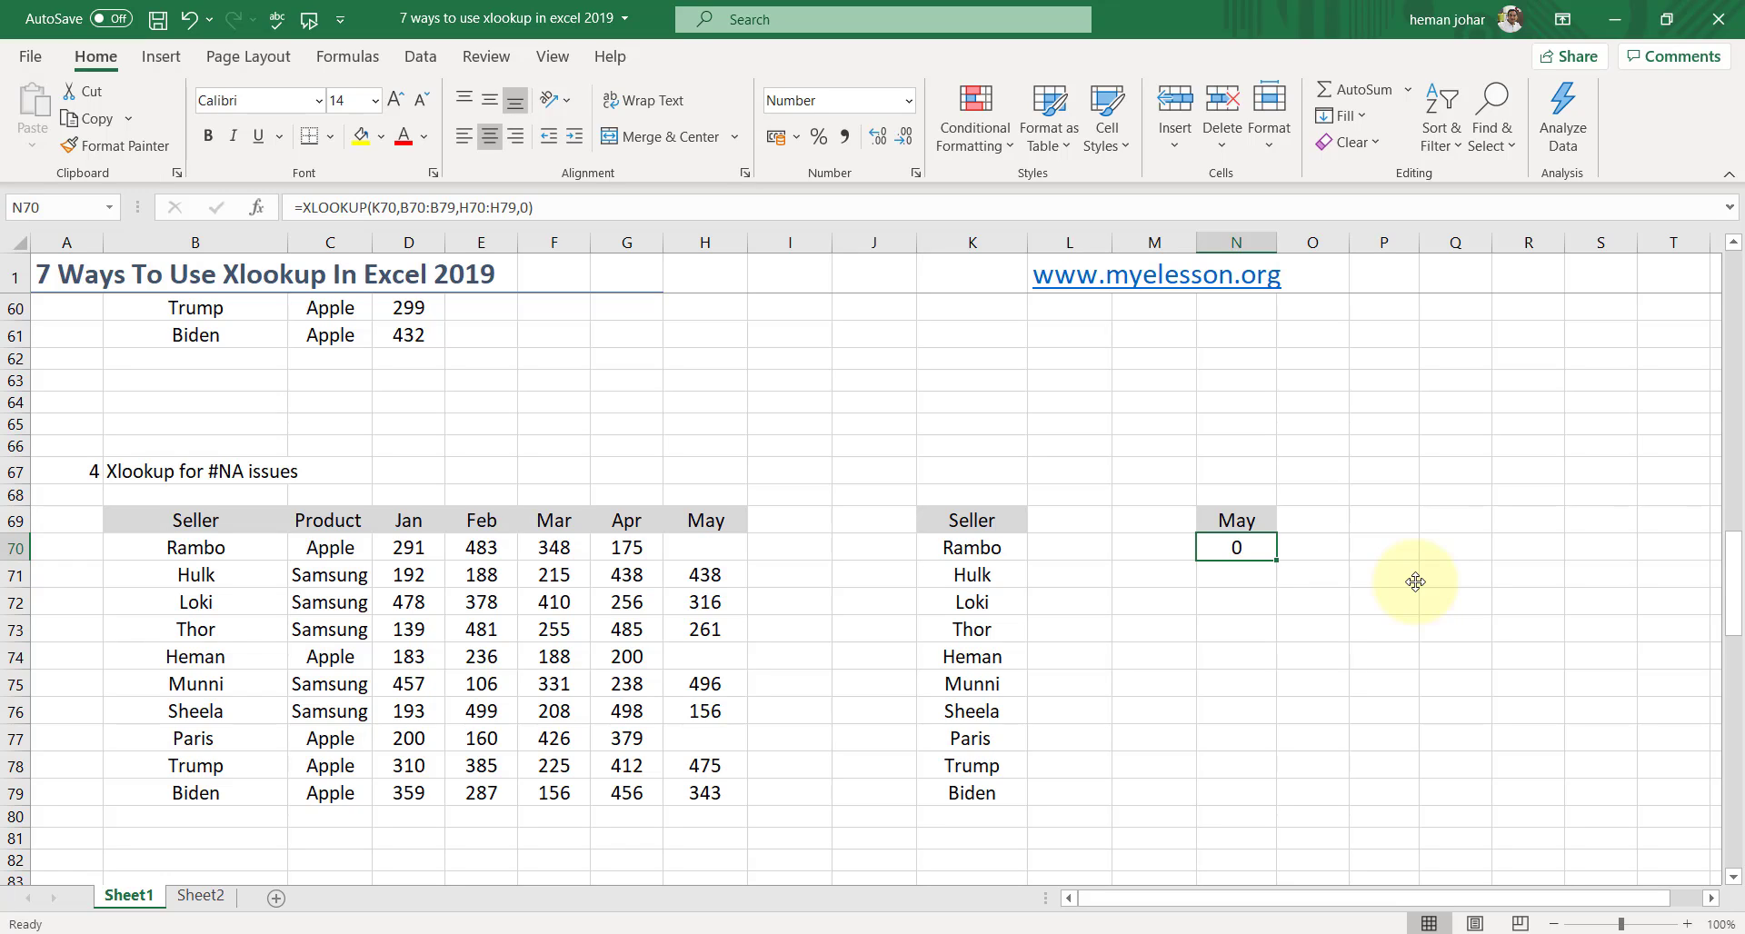
{"action": "key", "text": "Down"}
{"action": "key", "text": "Down"}
{"action": "key", "text": "Down"}
{"action": "key", "text": "Down"}
{"action": "key", "text": "Down"}
{"action": "key", "text": "Down"}
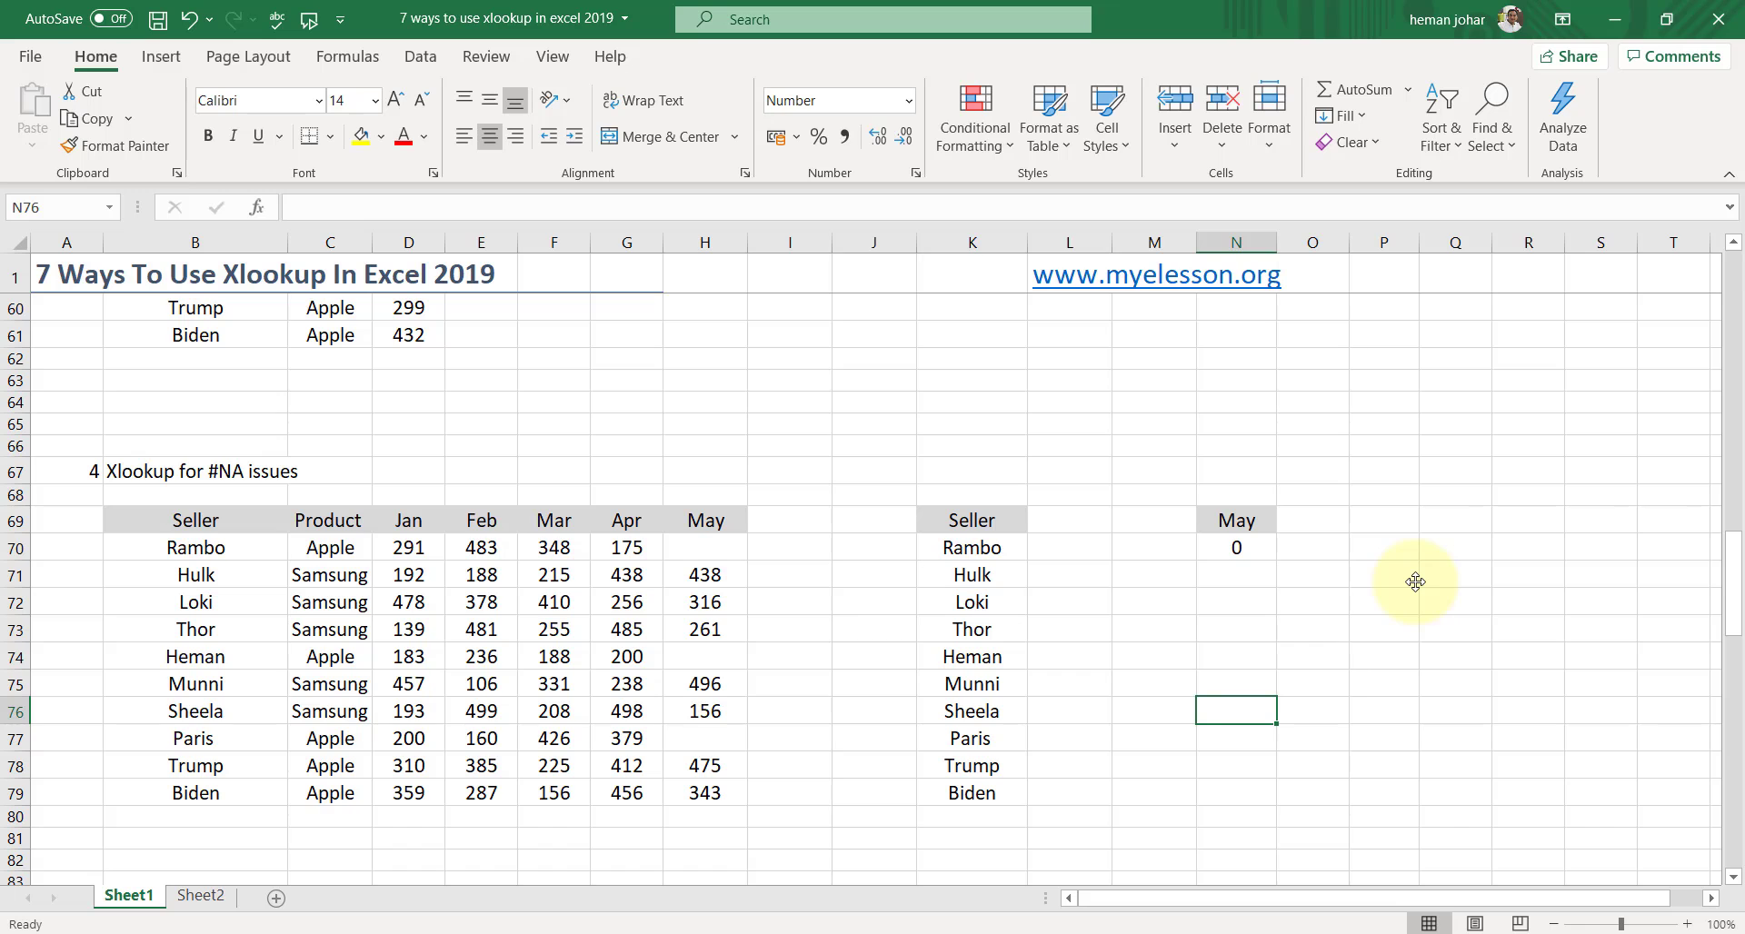
- Examine the Xlookup for Wildcards section, comparing the full seller names in B87:B96 with the short name in K87
{"action": "key", "text": "Down"}
{"action": "key", "text": "Down"}
{"action": "key", "text": "Down"}
{"action": "key", "text": "Down"}
{"action": "key", "text": "Down"}
{"action": "key", "text": "Down"}
{"action": "key", "text": "Down"}
{"action": "key", "text": "Down"}
{"action": "key", "text": "Down"}
{"action": "key", "text": "Down"}
{"action": "key", "text": "Down"}
{"action": "key", "text": "Down"}
{"action": "key", "text": "Down"}
{"action": "key", "text": "Down"}
{"action": "key", "text": "Down"}
{"action": "key", "text": "Down"}
{"action": "key", "text": "Down"}
{"action": "key", "text": "Down"}
{"action": "key", "text": "Down"}
{"action": "key", "text": "Down"}
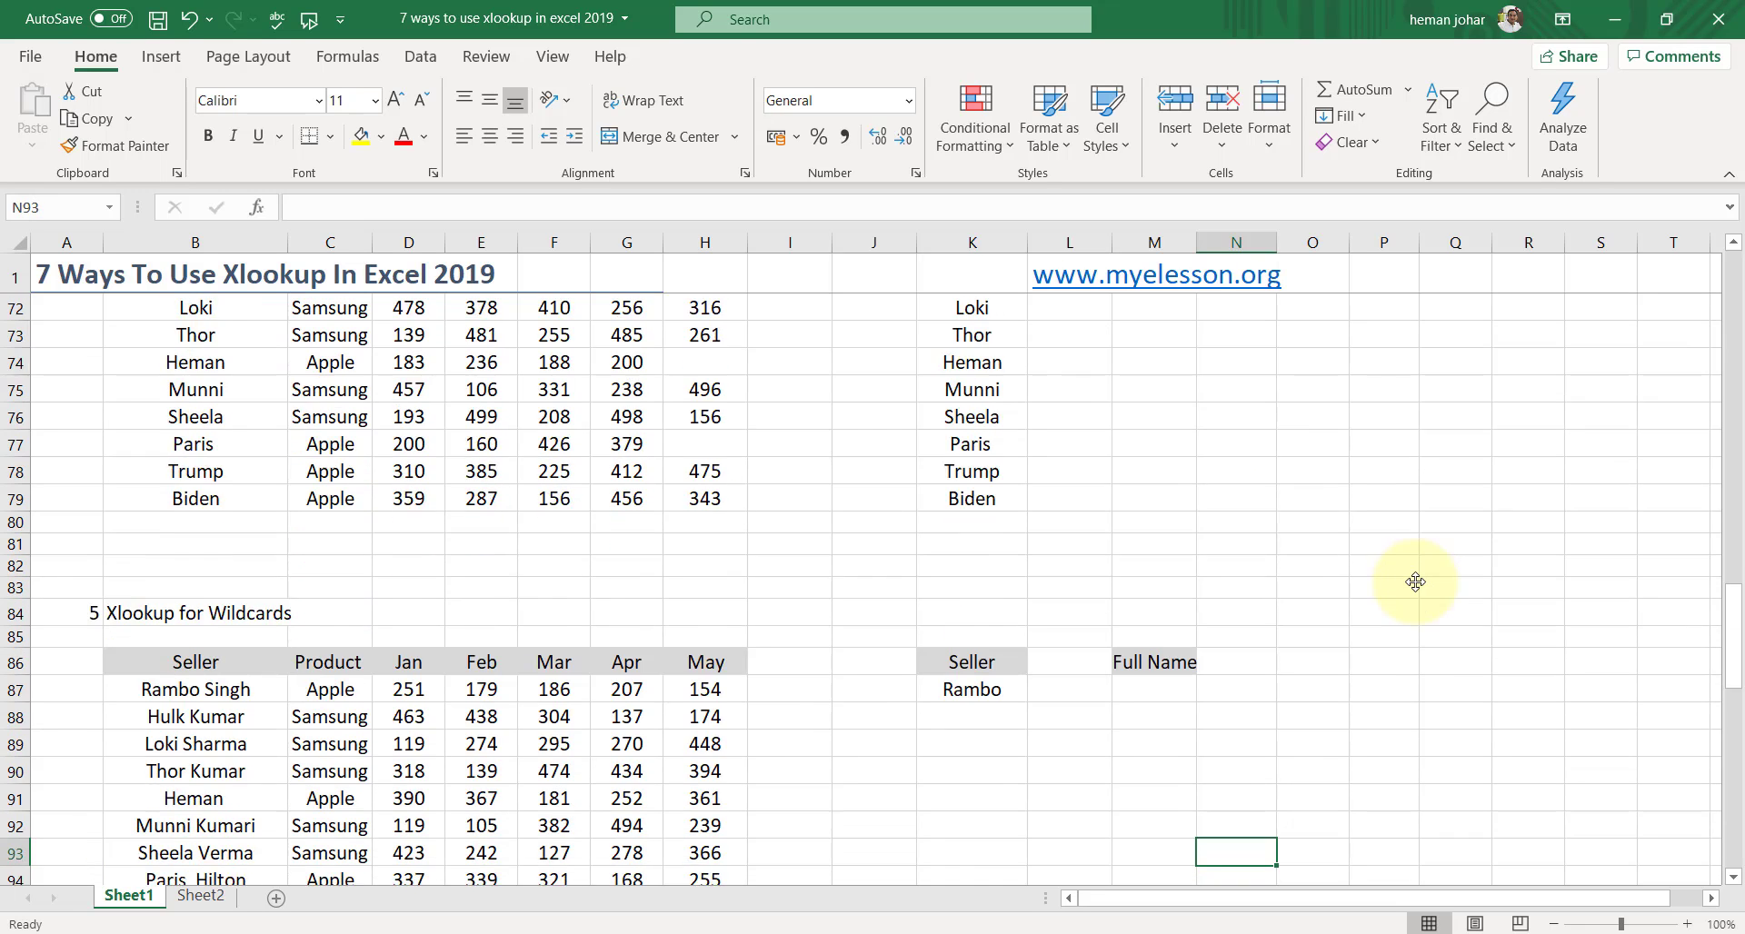
{"action": "key", "text": "Down"}
{"action": "key", "text": "Down"}
{"action": "key", "text": "Up"}
{"action": "key", "text": "Up"}
{"action": "key", "text": "Up"}
{"action": "key", "text": "Up"}
{"action": "key", "text": "Up"}
{"action": "key", "text": "Up"}
{"action": "key", "text": "Up"}
{"action": "key", "text": "Up"}
{"action": "key", "text": "Up"}
{"action": "key", "text": "Up"}
{"action": "key", "text": "Up"}
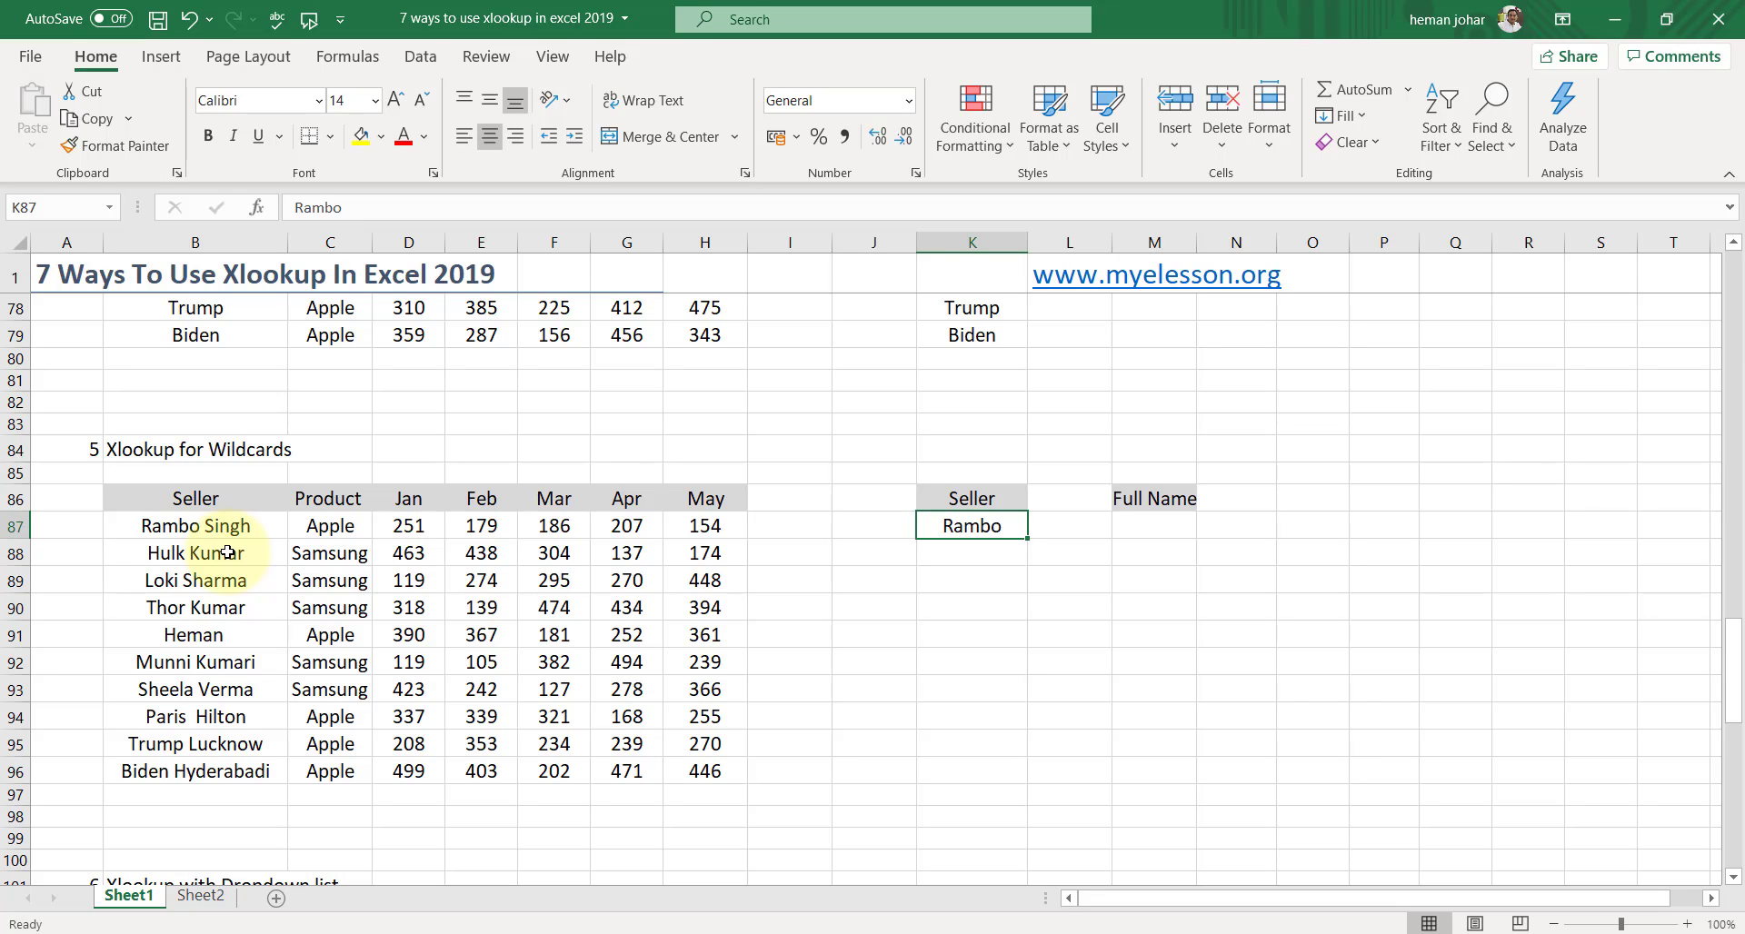
- Start an XLOOKUP formula in M87 under Full Name with K87&"*" as the lookup value
{"action": "left_click", "coordinate": [1156, 524]}
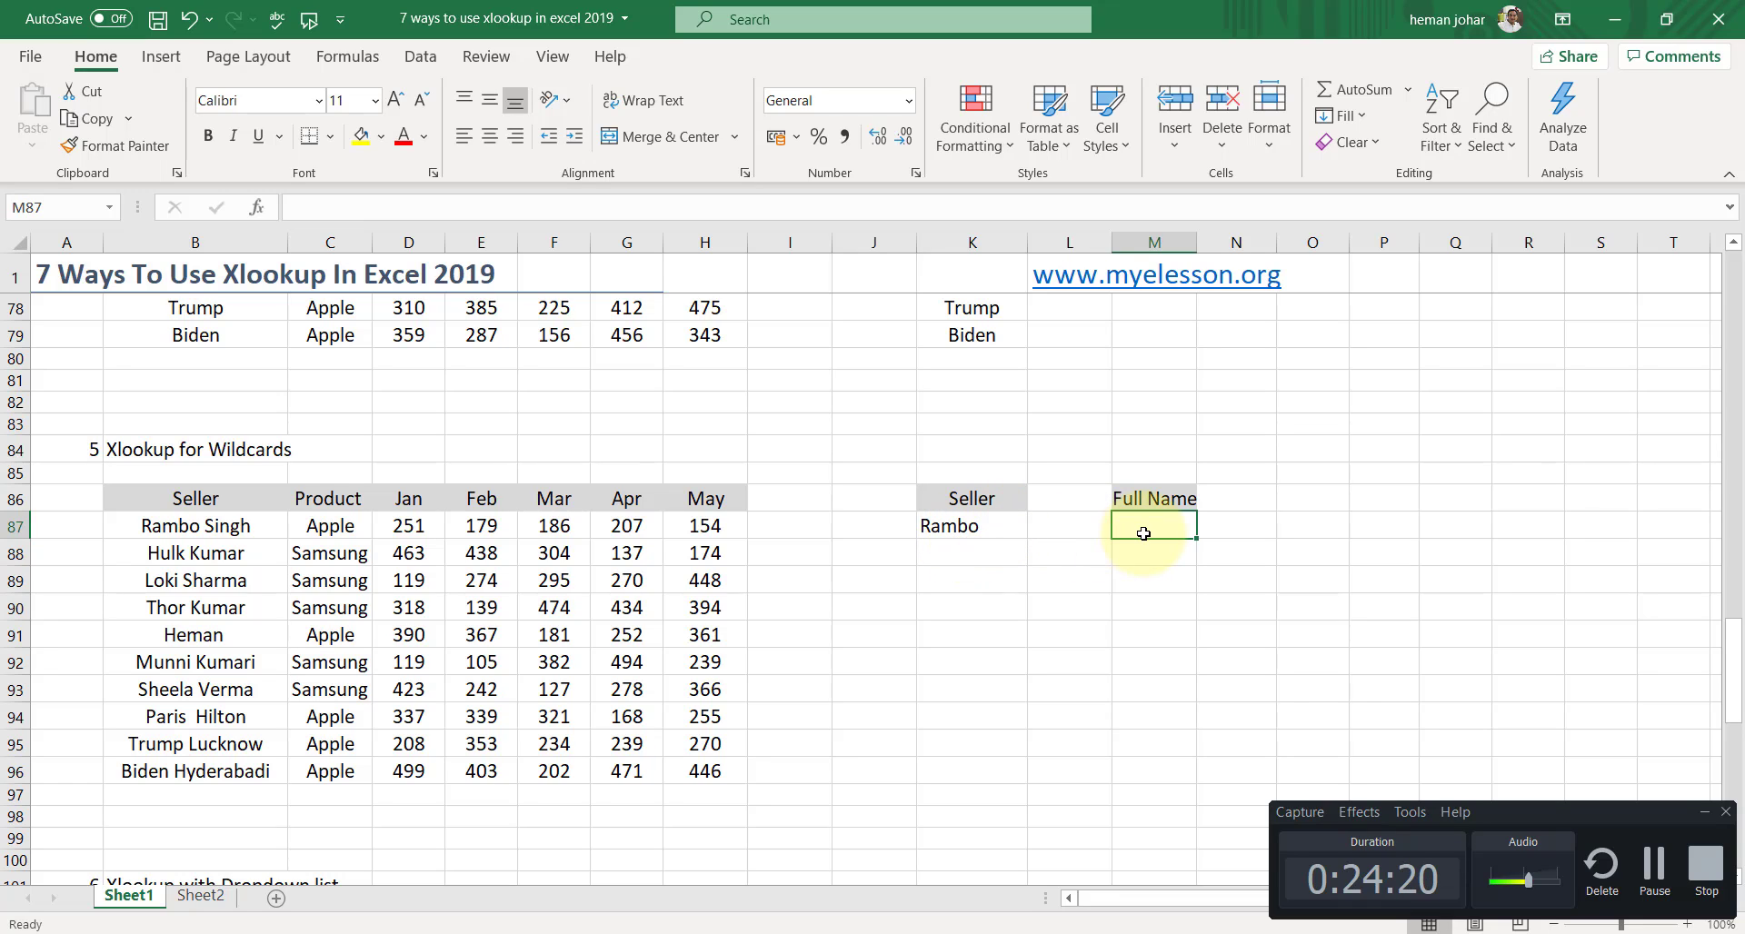
{"action": "type", "text": "=xl"}
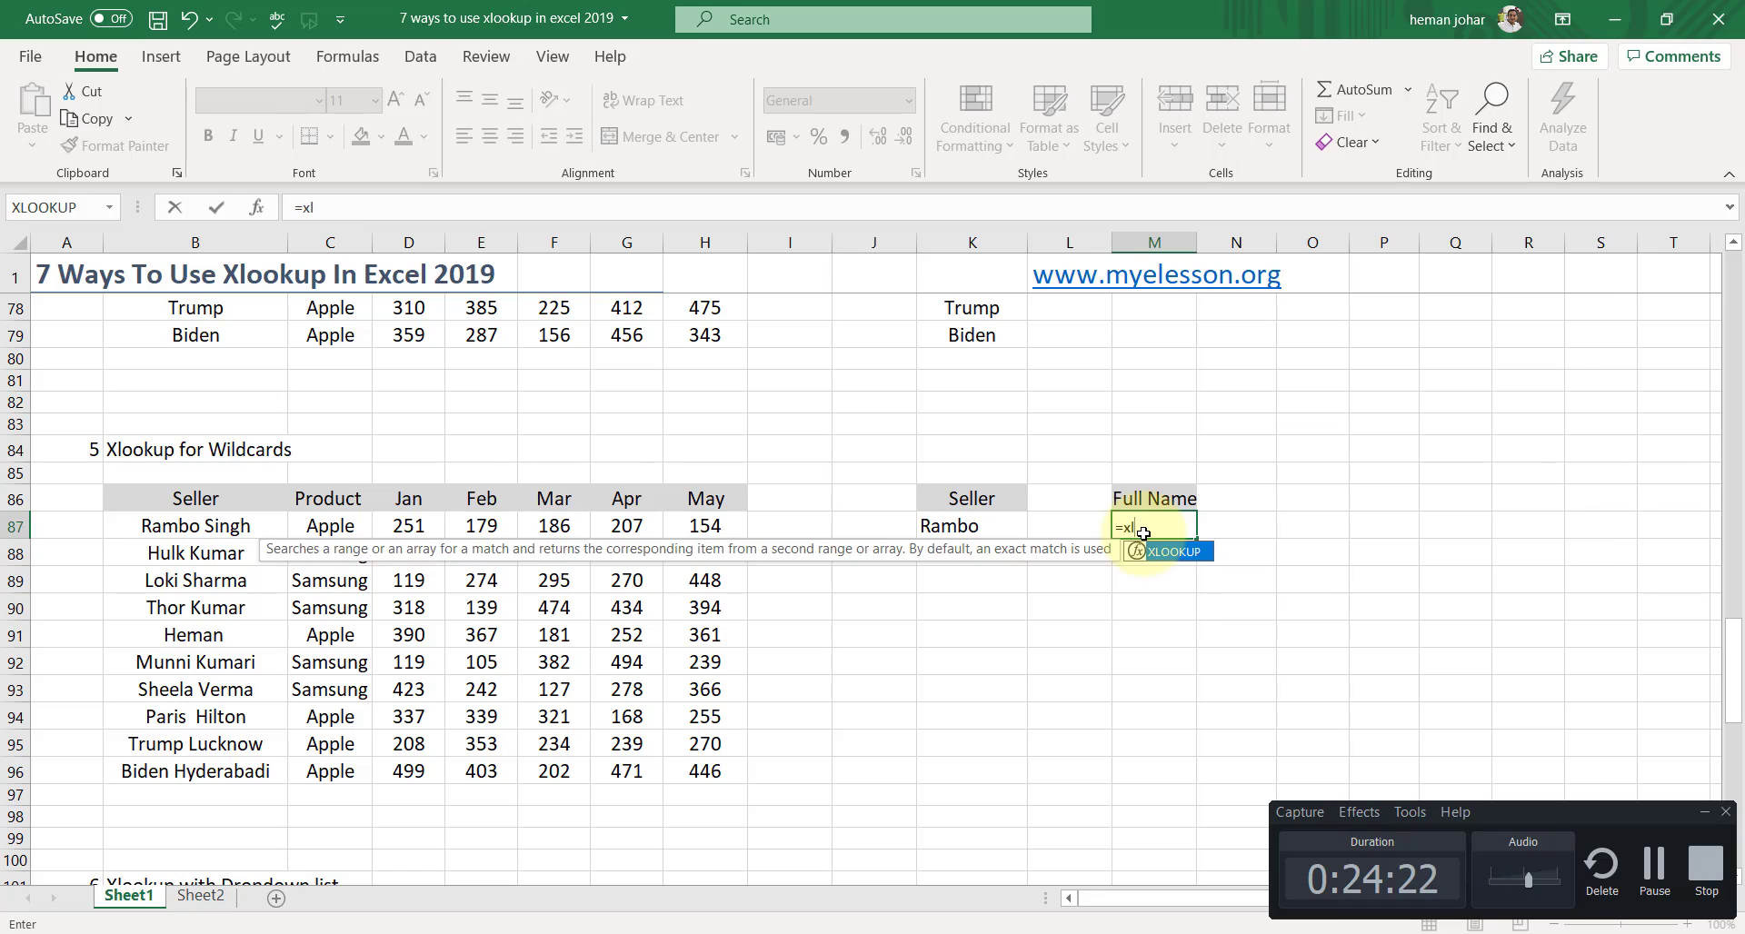
{"action": "key", "text": "Tab"}
{"action": "key", "text": "Left"}
{"action": "key", "text": "Left"}
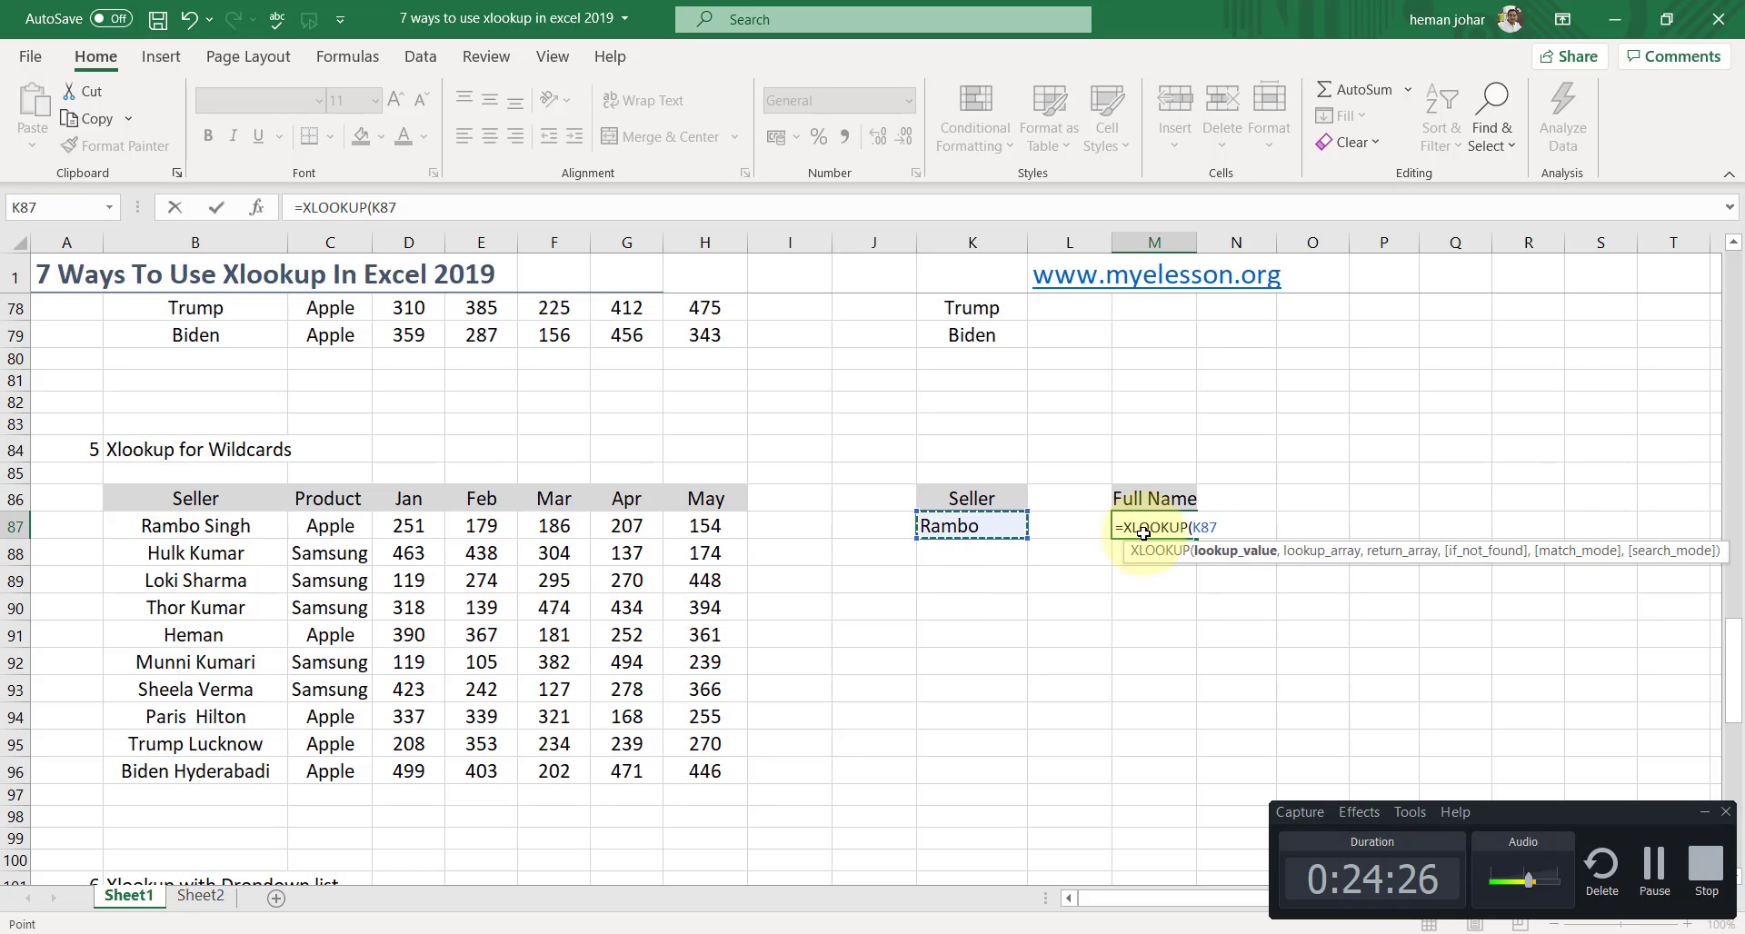
{"action": "type", "text": "&"}
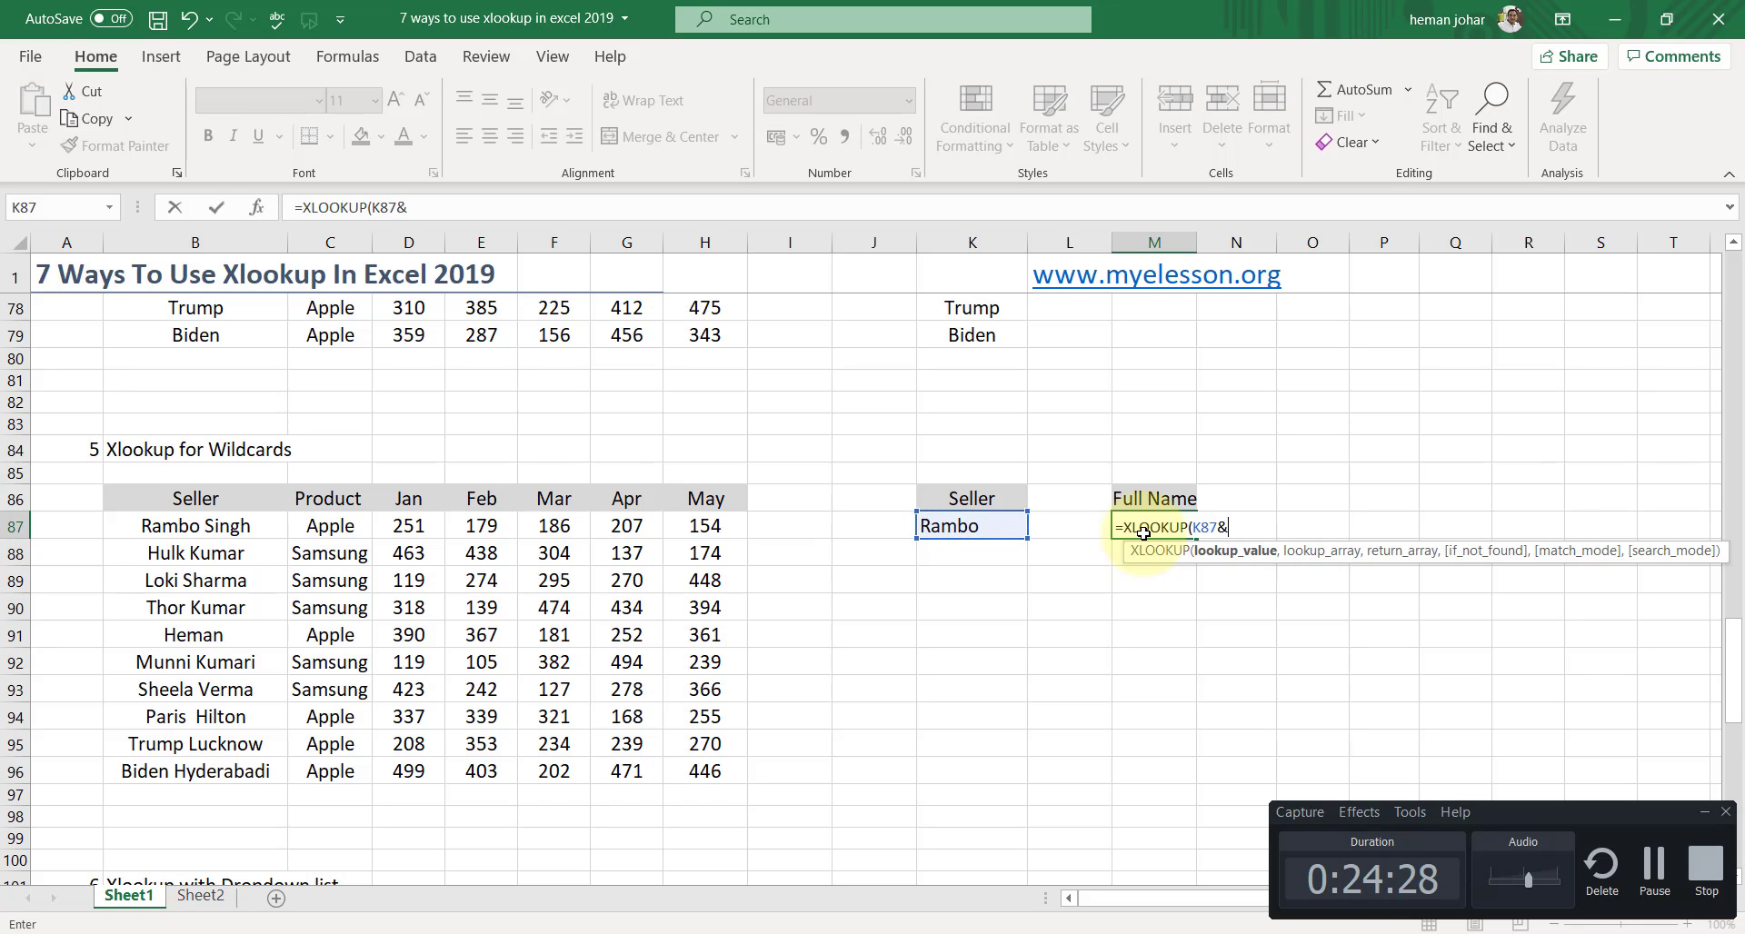
{"action": "type", "text": "\""}
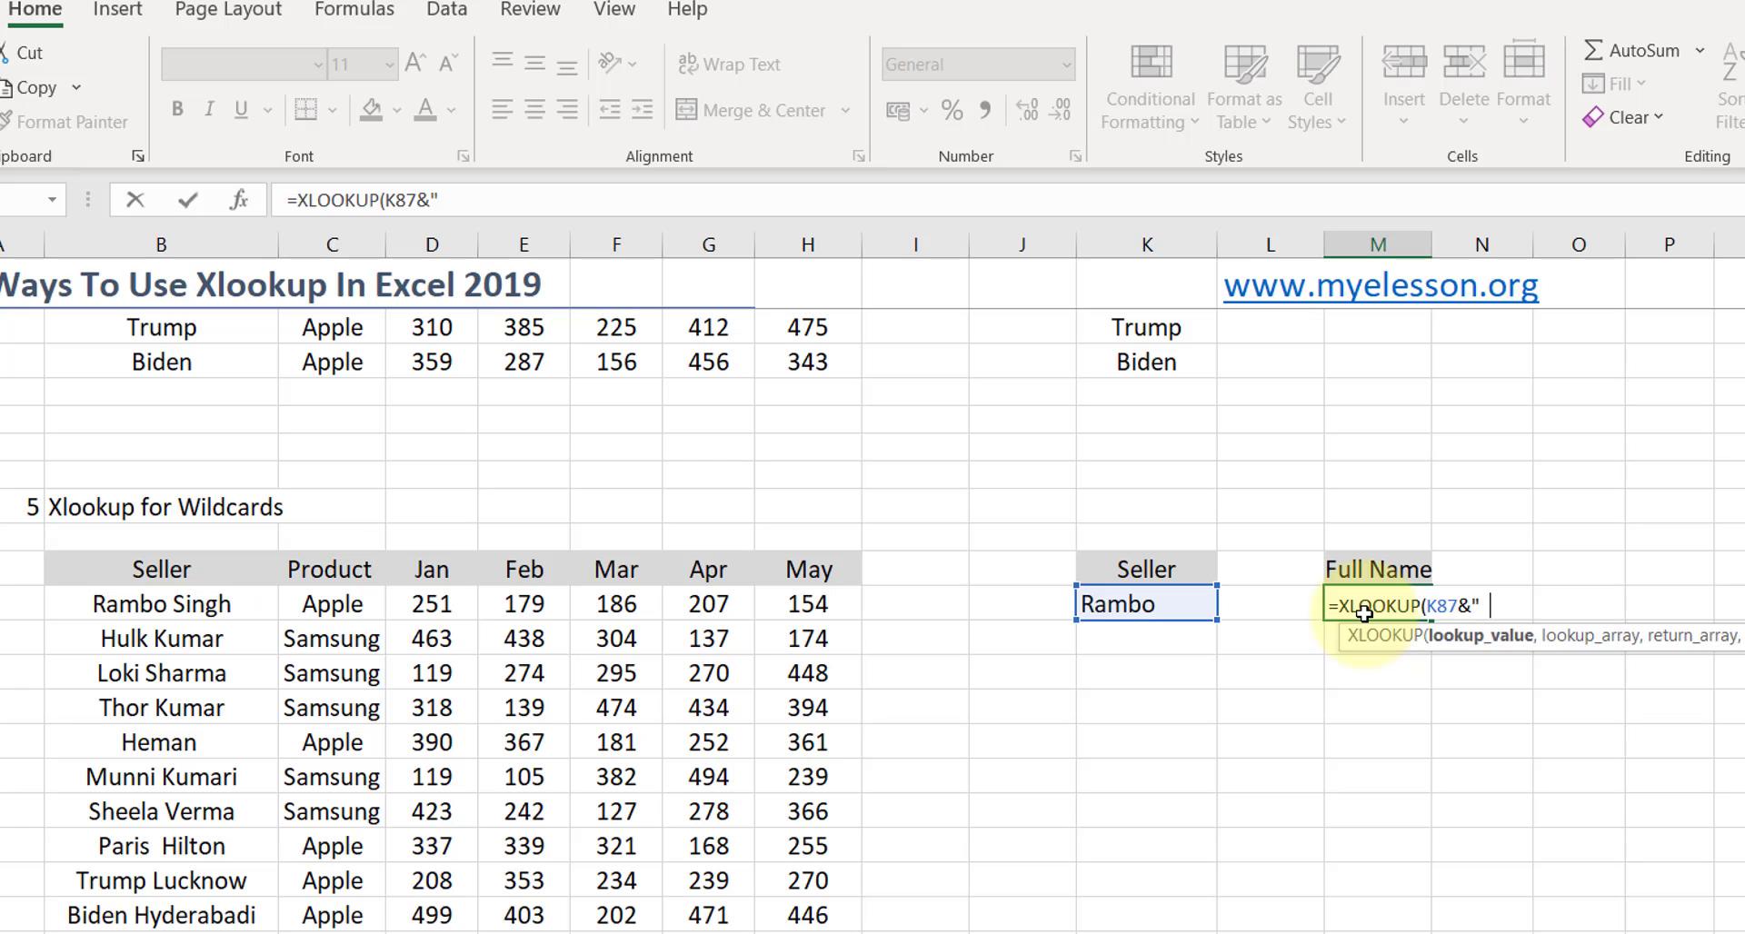
{"action": "type", "text": "*\","}
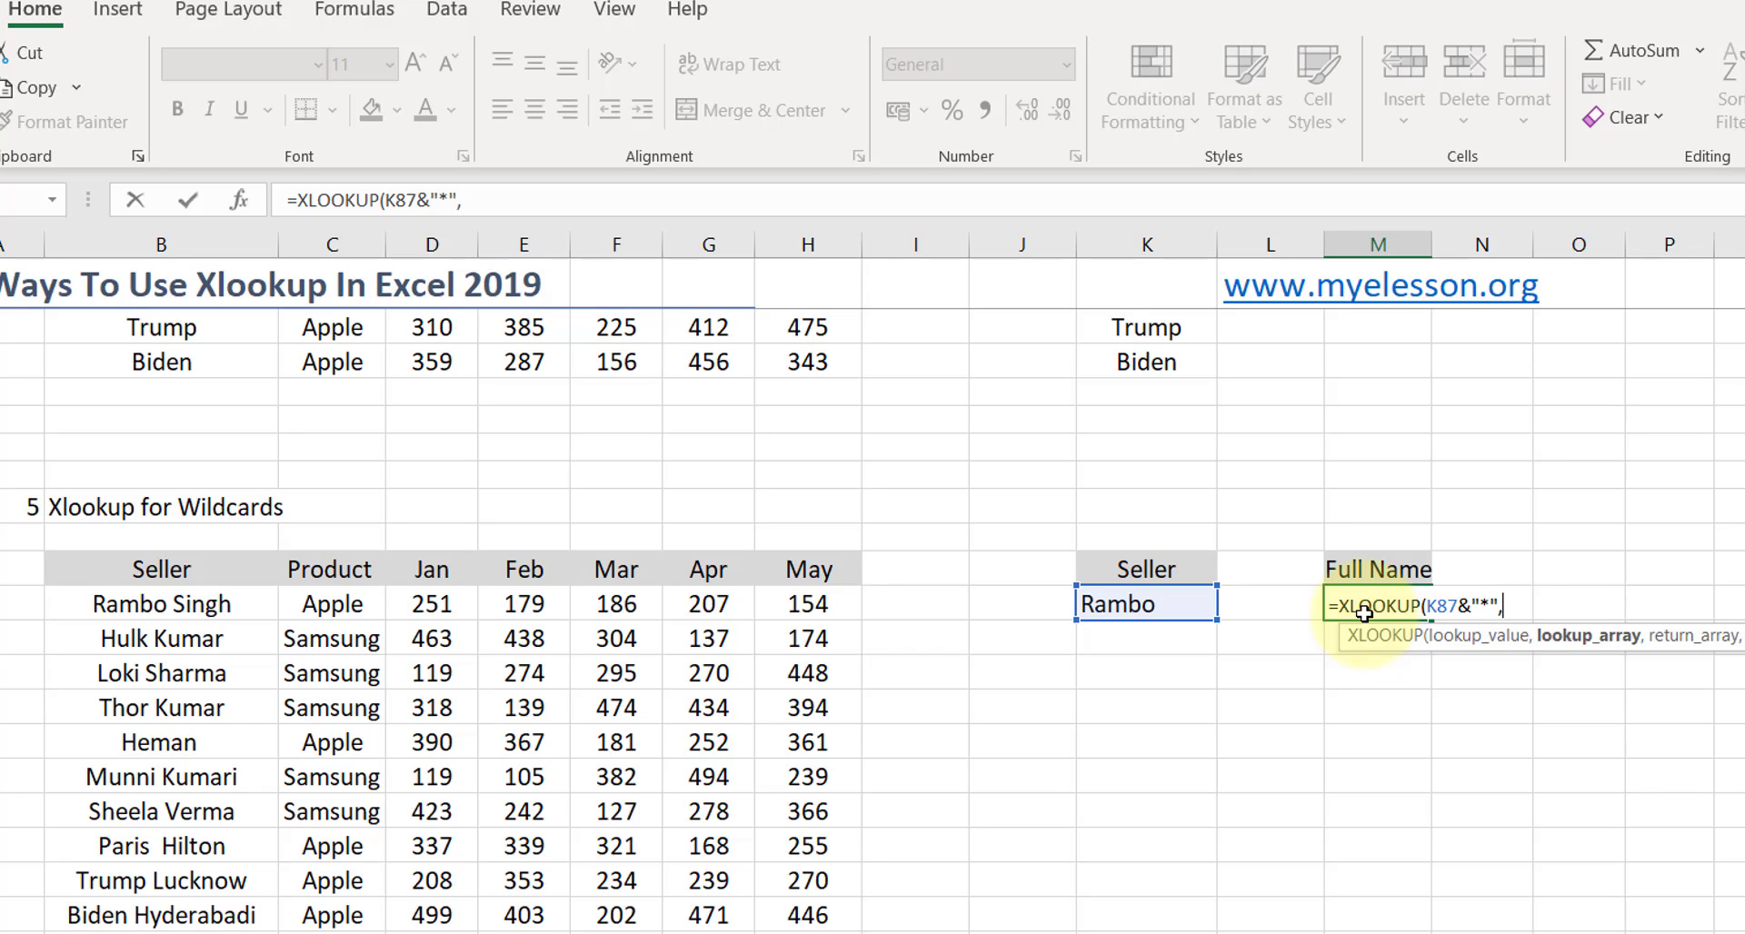
- Add the Seller column range B87:B96 as the lookup array of the M87 formula
{"action": "key", "text": "Left"}
{"action": "key", "text": "Left"}
{"action": "key", "text": "Left"}
{"action": "key", "text": "Left"}
{"action": "key", "text": "Left"}
{"action": "key", "text": "Left"}
{"action": "key", "text": "Left"}
{"action": "key", "text": "Left"}
{"action": "key", "text": "Left"}
{"action": "key", "text": "Left"}
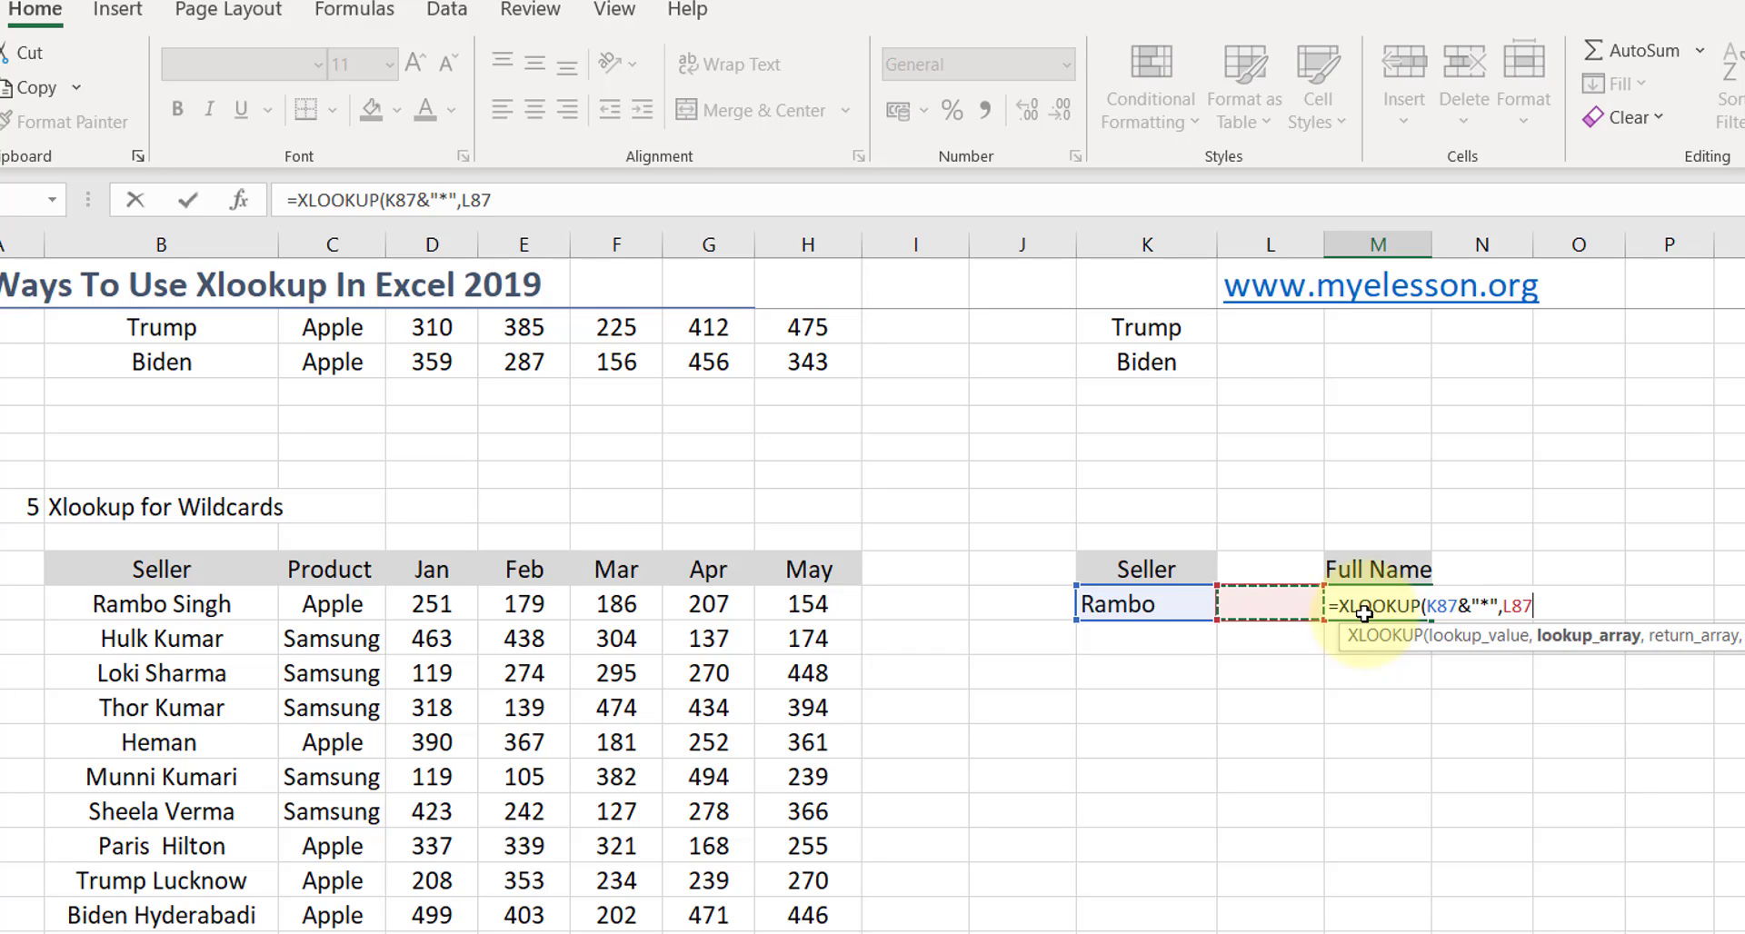
{"action": "key", "text": "Left"}
{"action": "key", "text": "ctrl+shift+Down"}
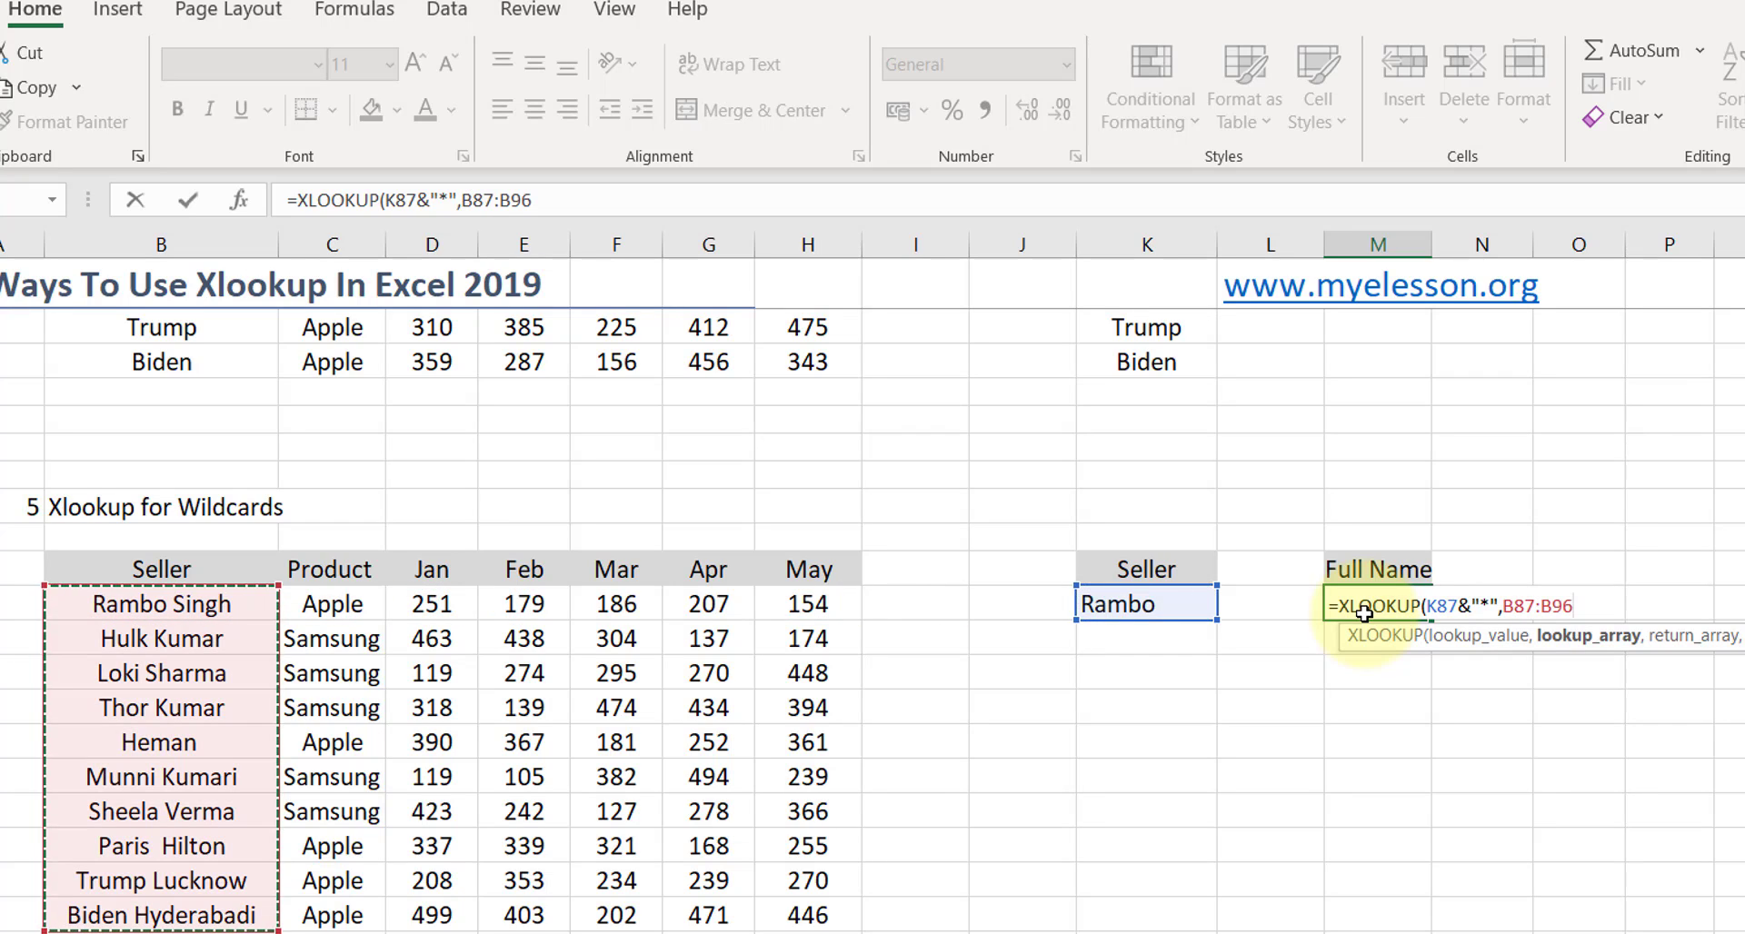
{"action": "type", "text": ","}
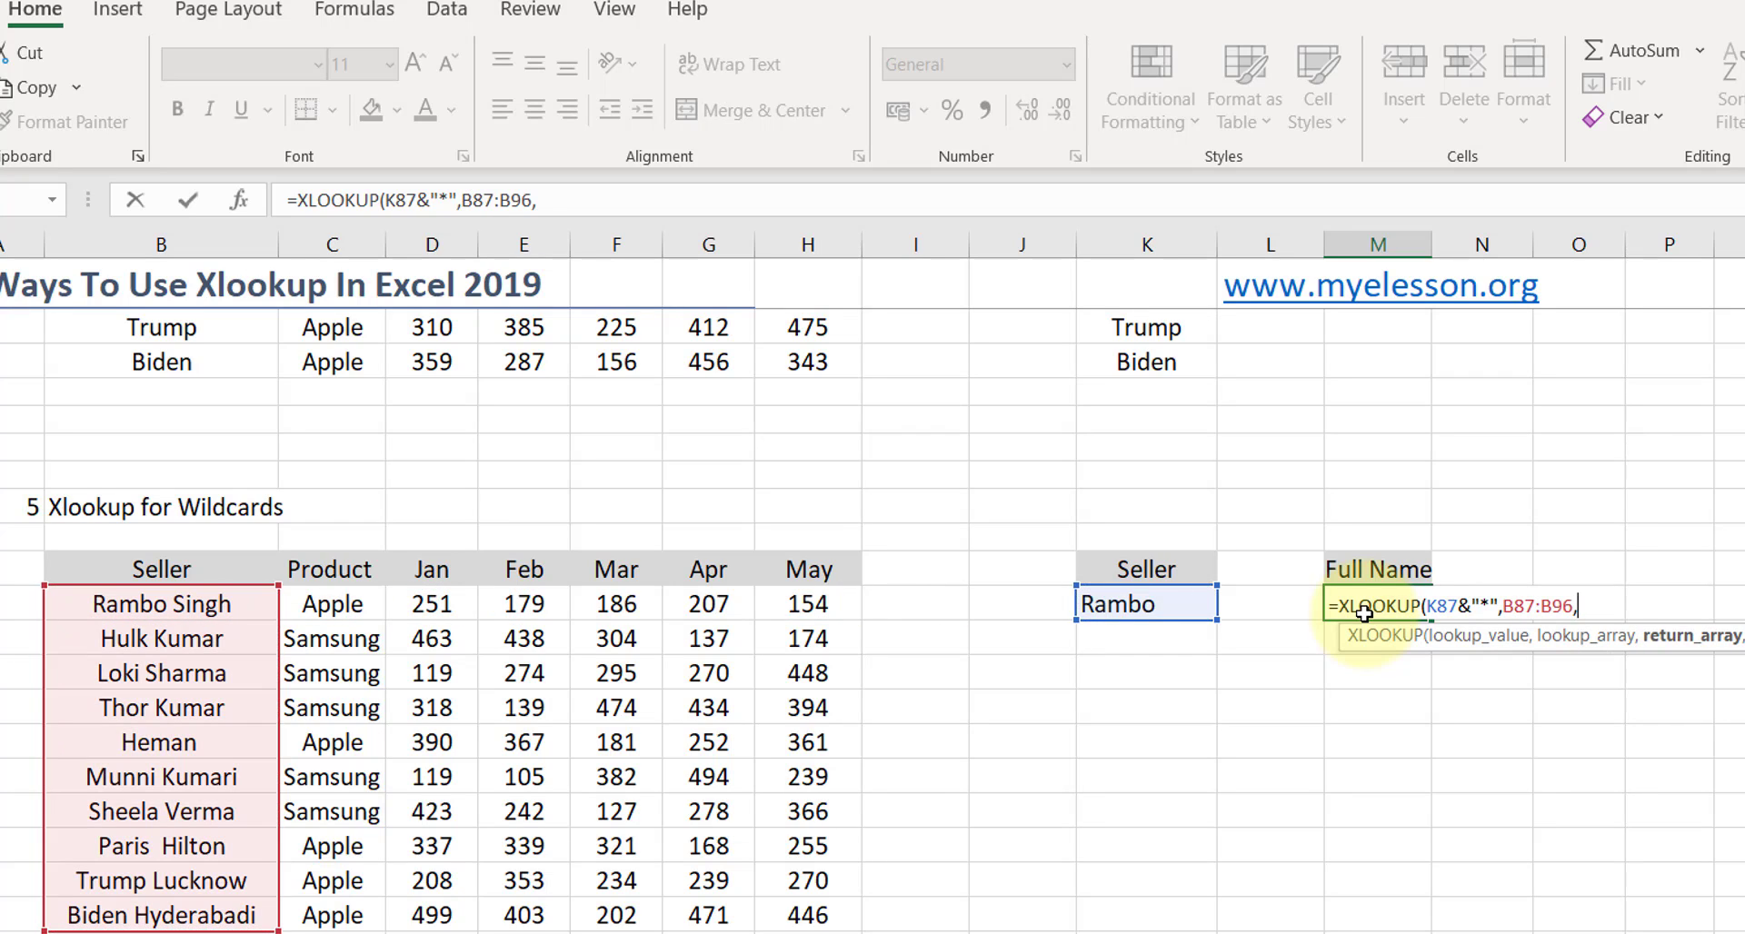
- Use the same Seller range B87:B96 as the return array of the M87 formula
{"action": "key", "text": "Left"}
{"action": "key", "text": "Left"}
{"action": "key", "text": "Left"}
{"action": "key", "text": "Left"}
{"action": "key", "text": "Left"}
{"action": "key", "text": "Left"}
{"action": "key", "text": "Left"}
{"action": "key", "text": "Left"}
{"action": "key", "text": "Left"}
{"action": "key", "text": "Left"}
{"action": "key", "text": "Left"}
{"action": "key", "text": "ctrl+shift+Down"}
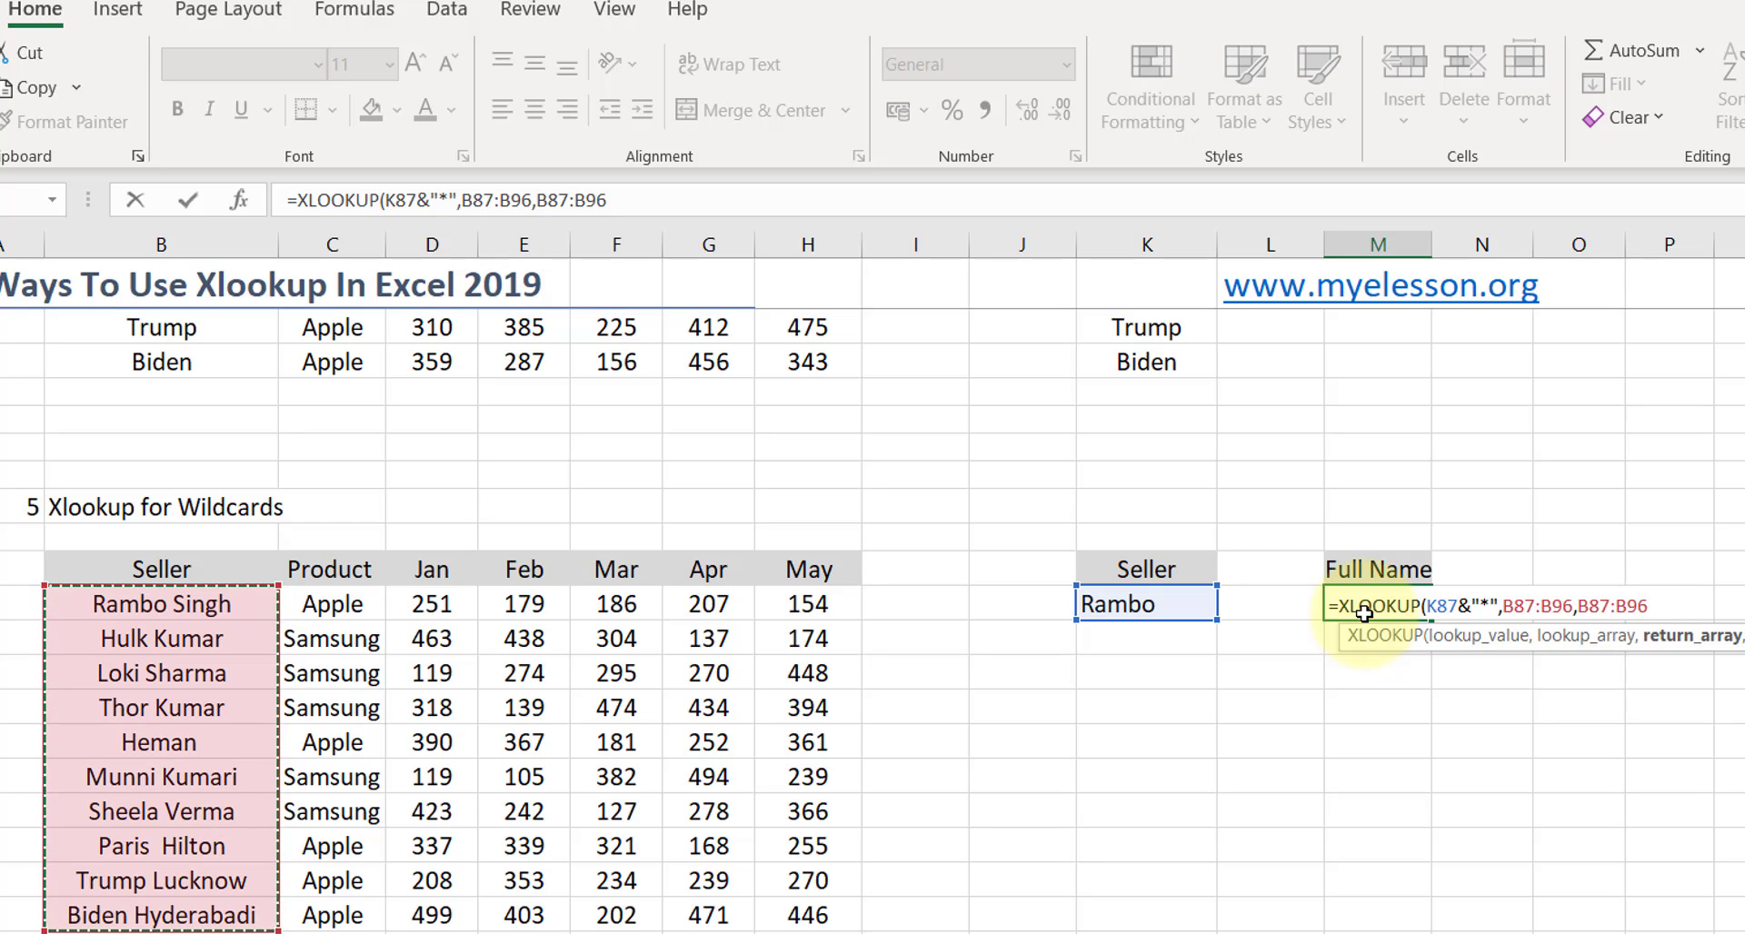
{"action": "type", "text": ","}
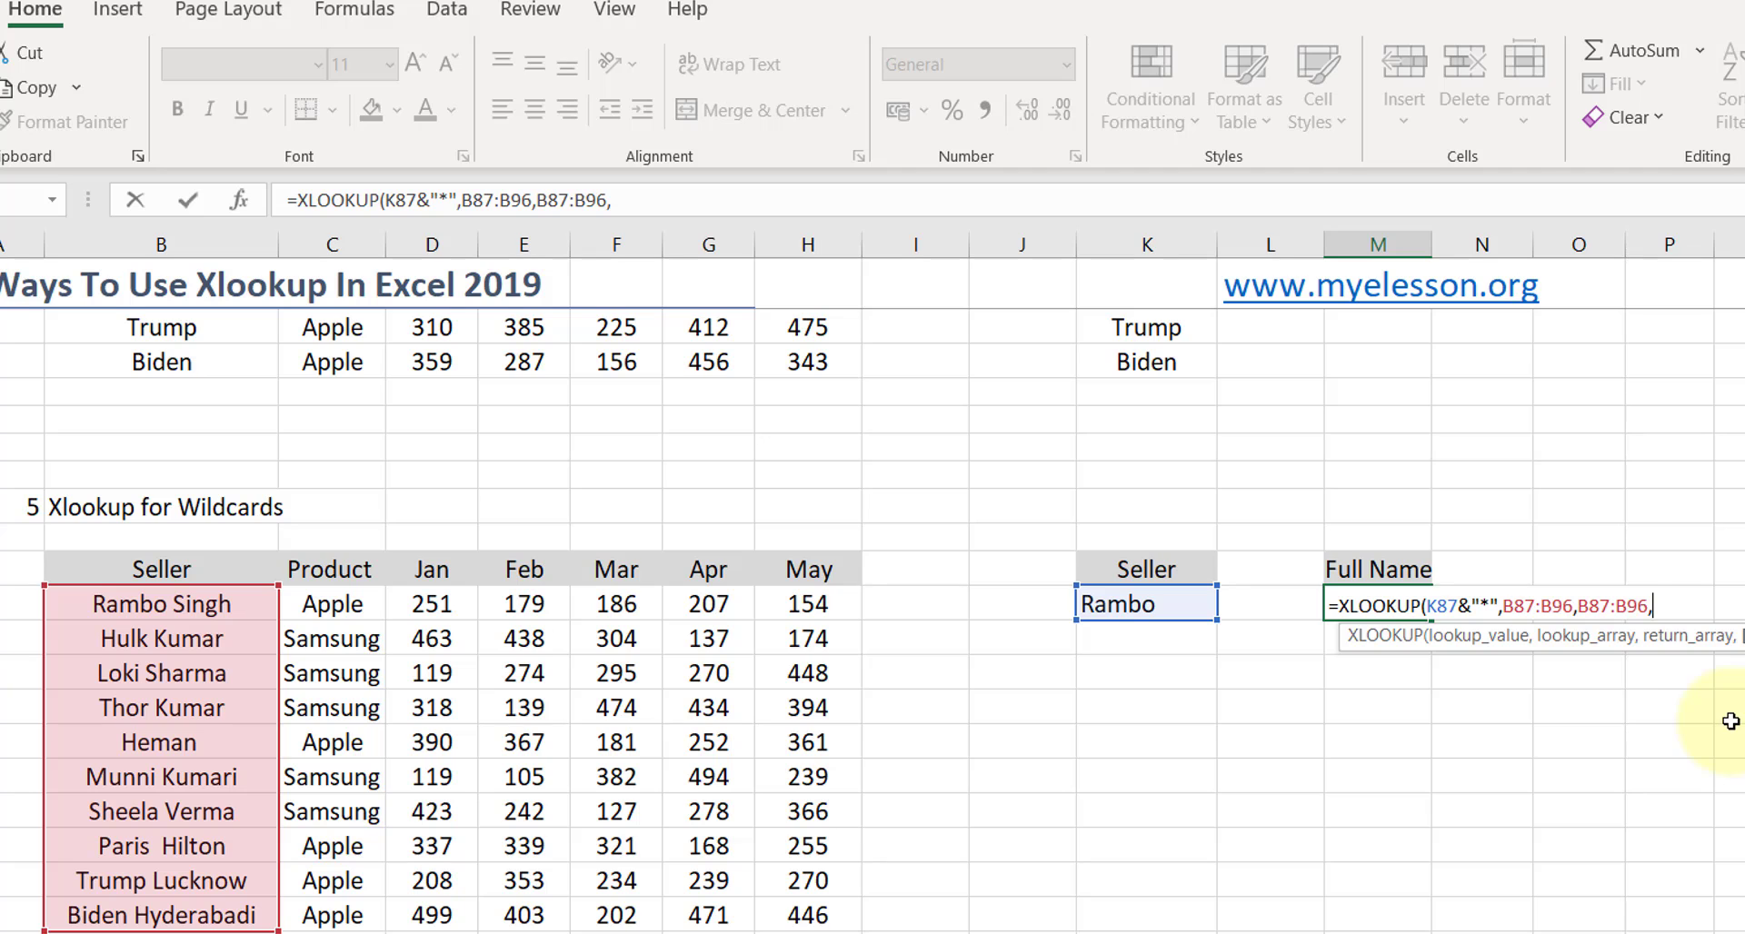
- Leave if_not_found empty, set match mode to 2 - Wildcard character match and complete the M87 formula
{"action": "type", "text": ","}
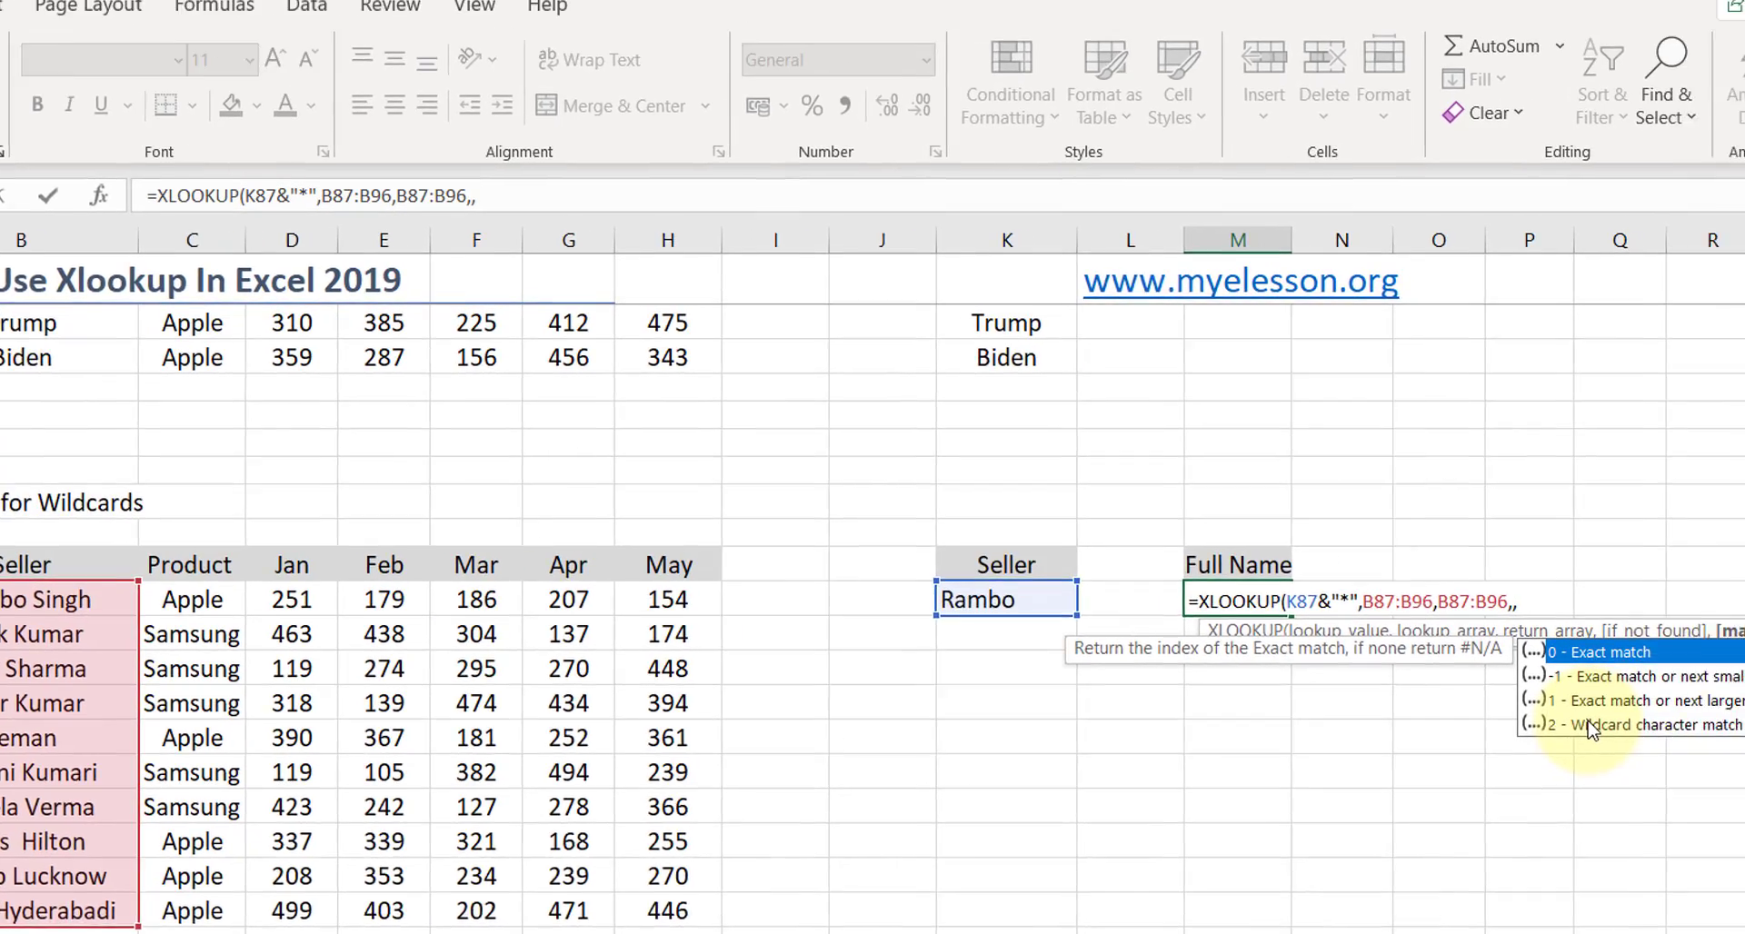
{"action": "left_click", "coordinate": [1591, 725]}
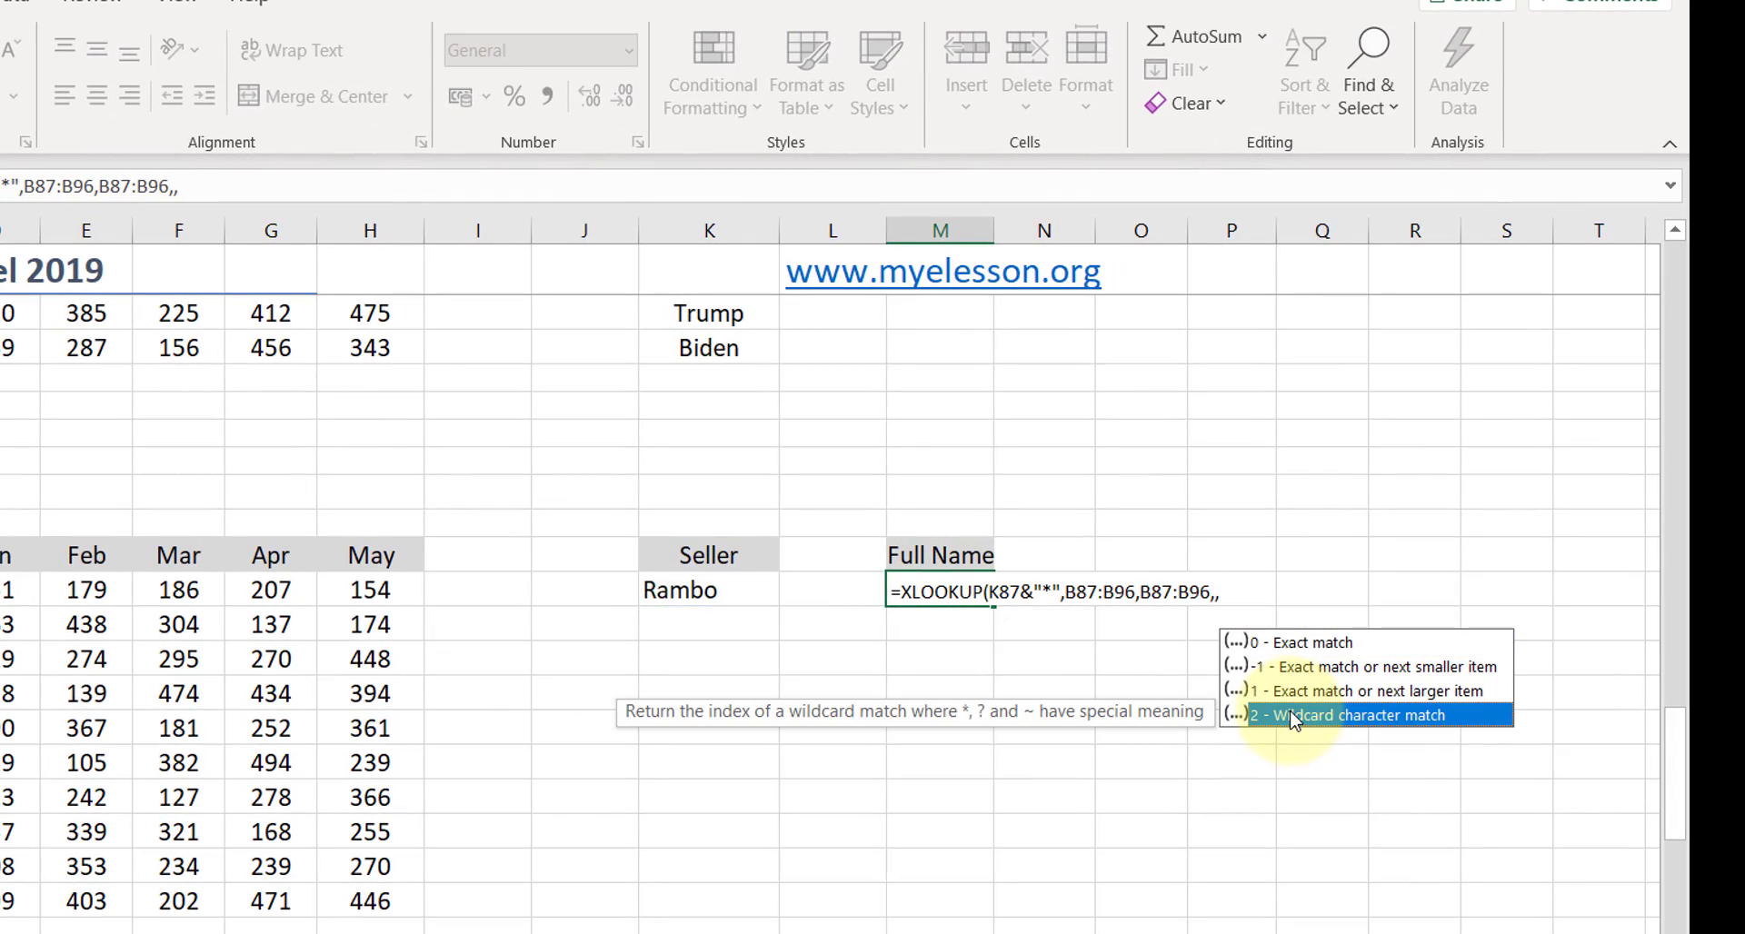
{"action": "double_click", "coordinate": [1294, 717]}
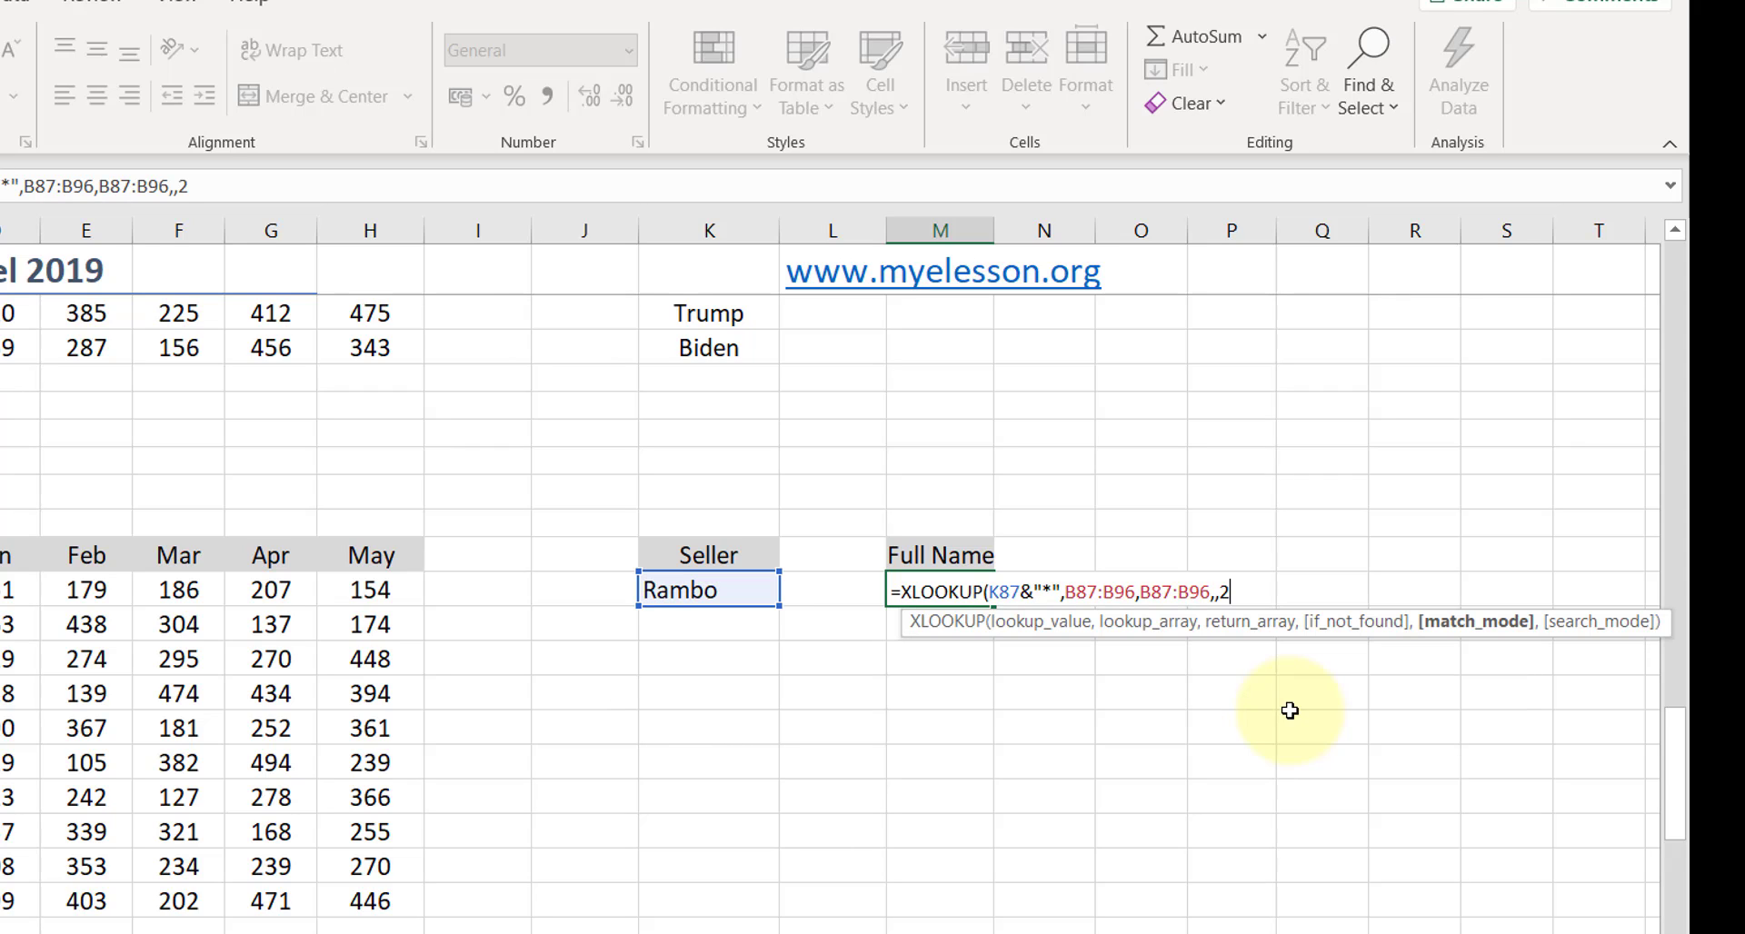
{"action": "type", "text": ")"}
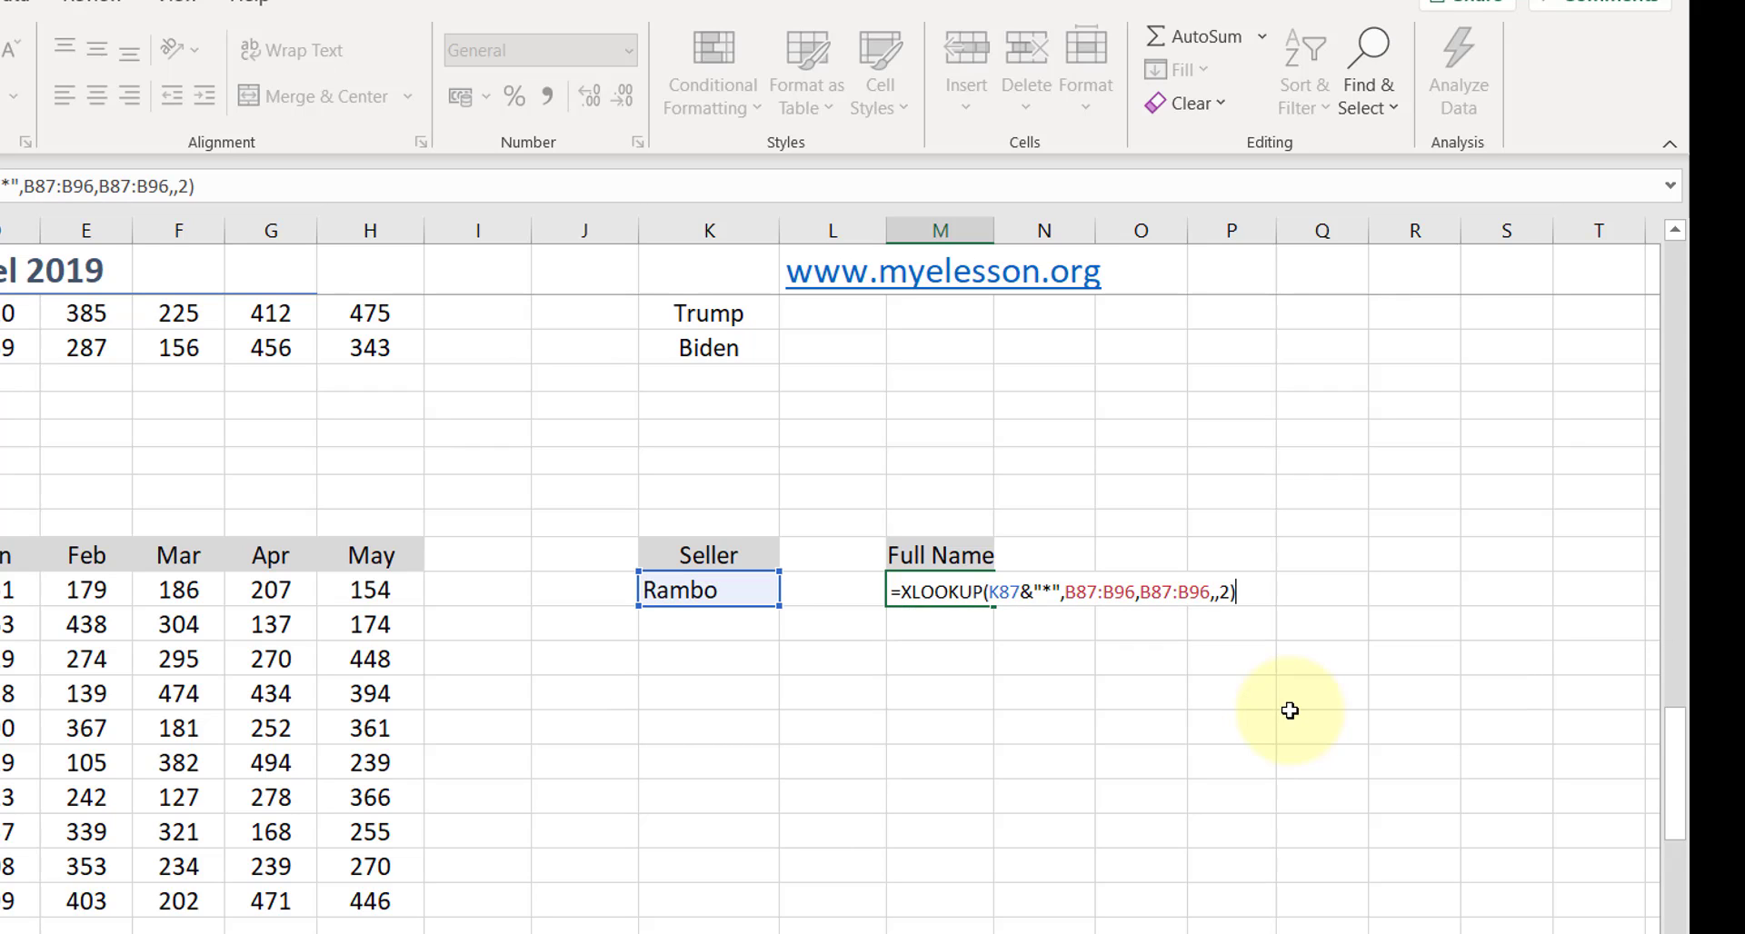
{"action": "key", "text": "Return"}
{"action": "key", "text": "Up"}
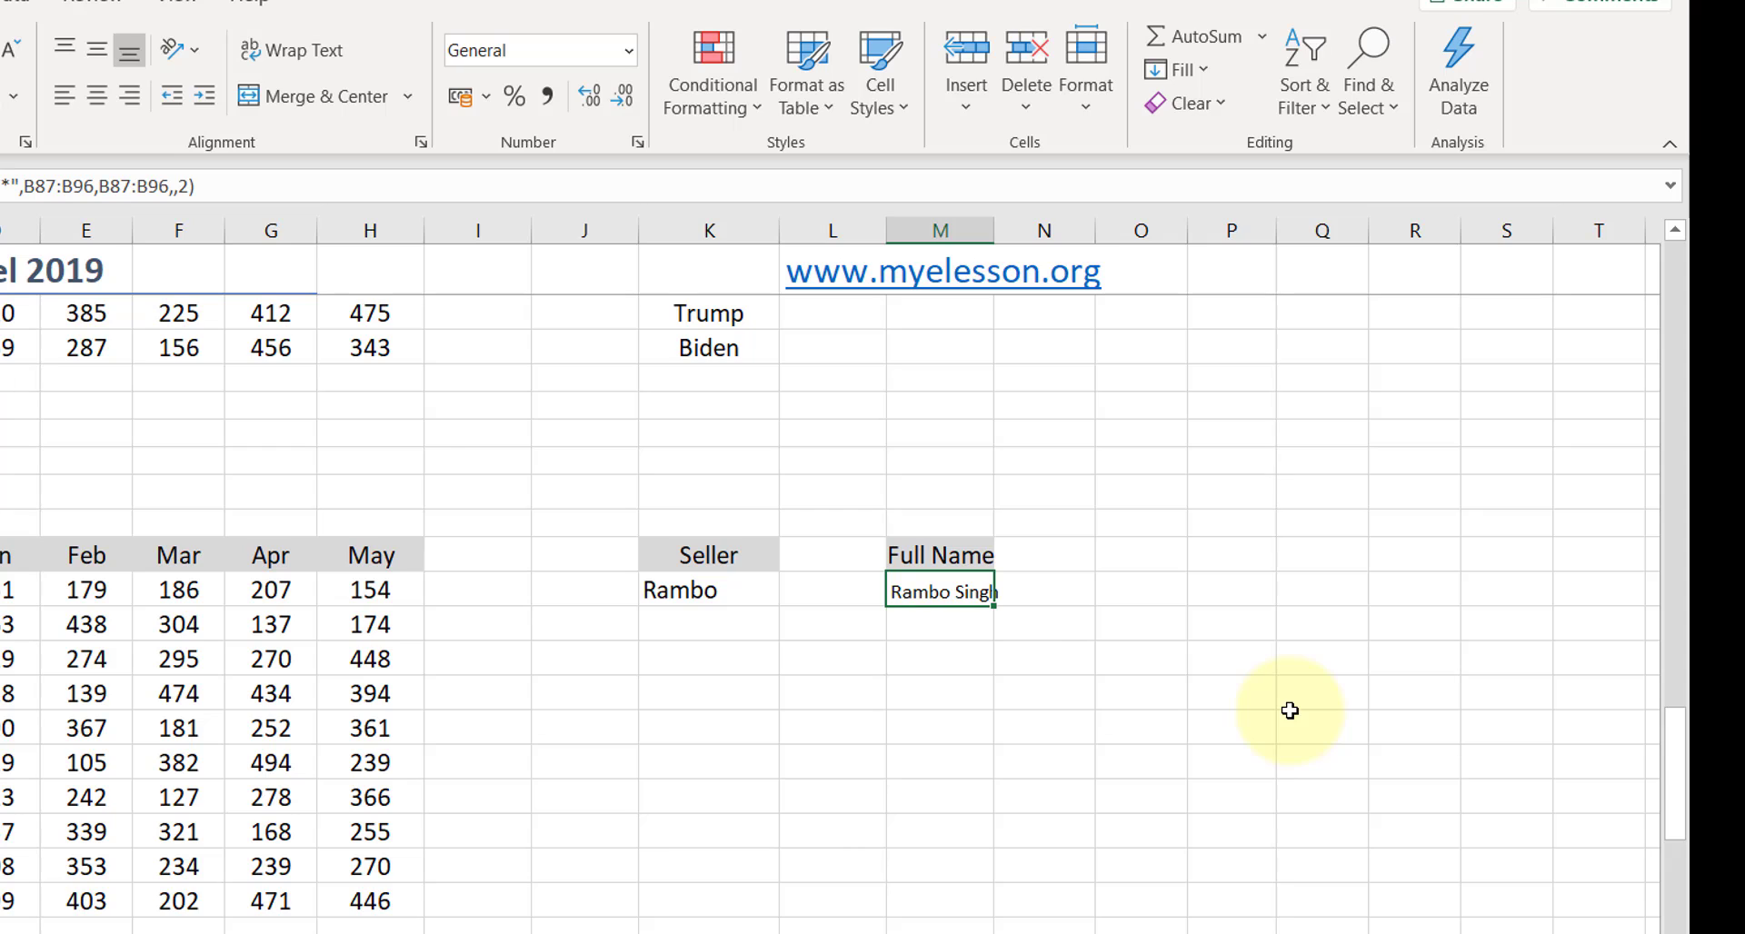
- Copy the cell formatting of K87 onto the Full Name result in M87 with Format Painter
{"action": "left_click", "coordinate": [731, 583]}
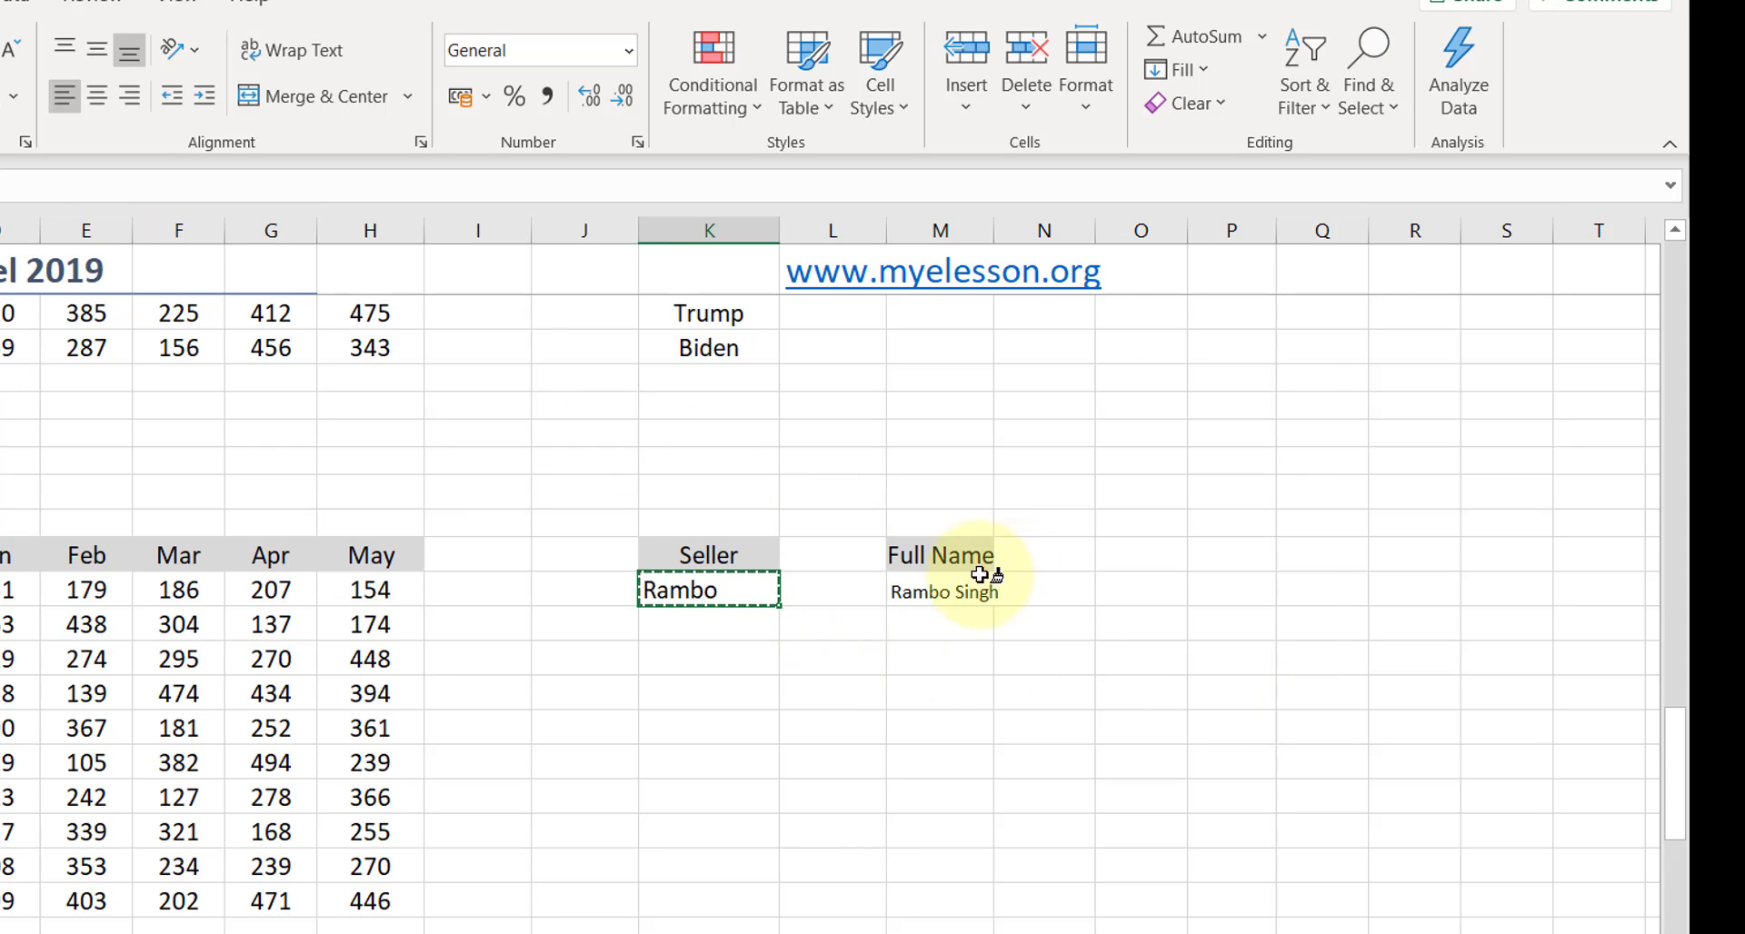
{"action": "left_click", "coordinate": [941, 589]}
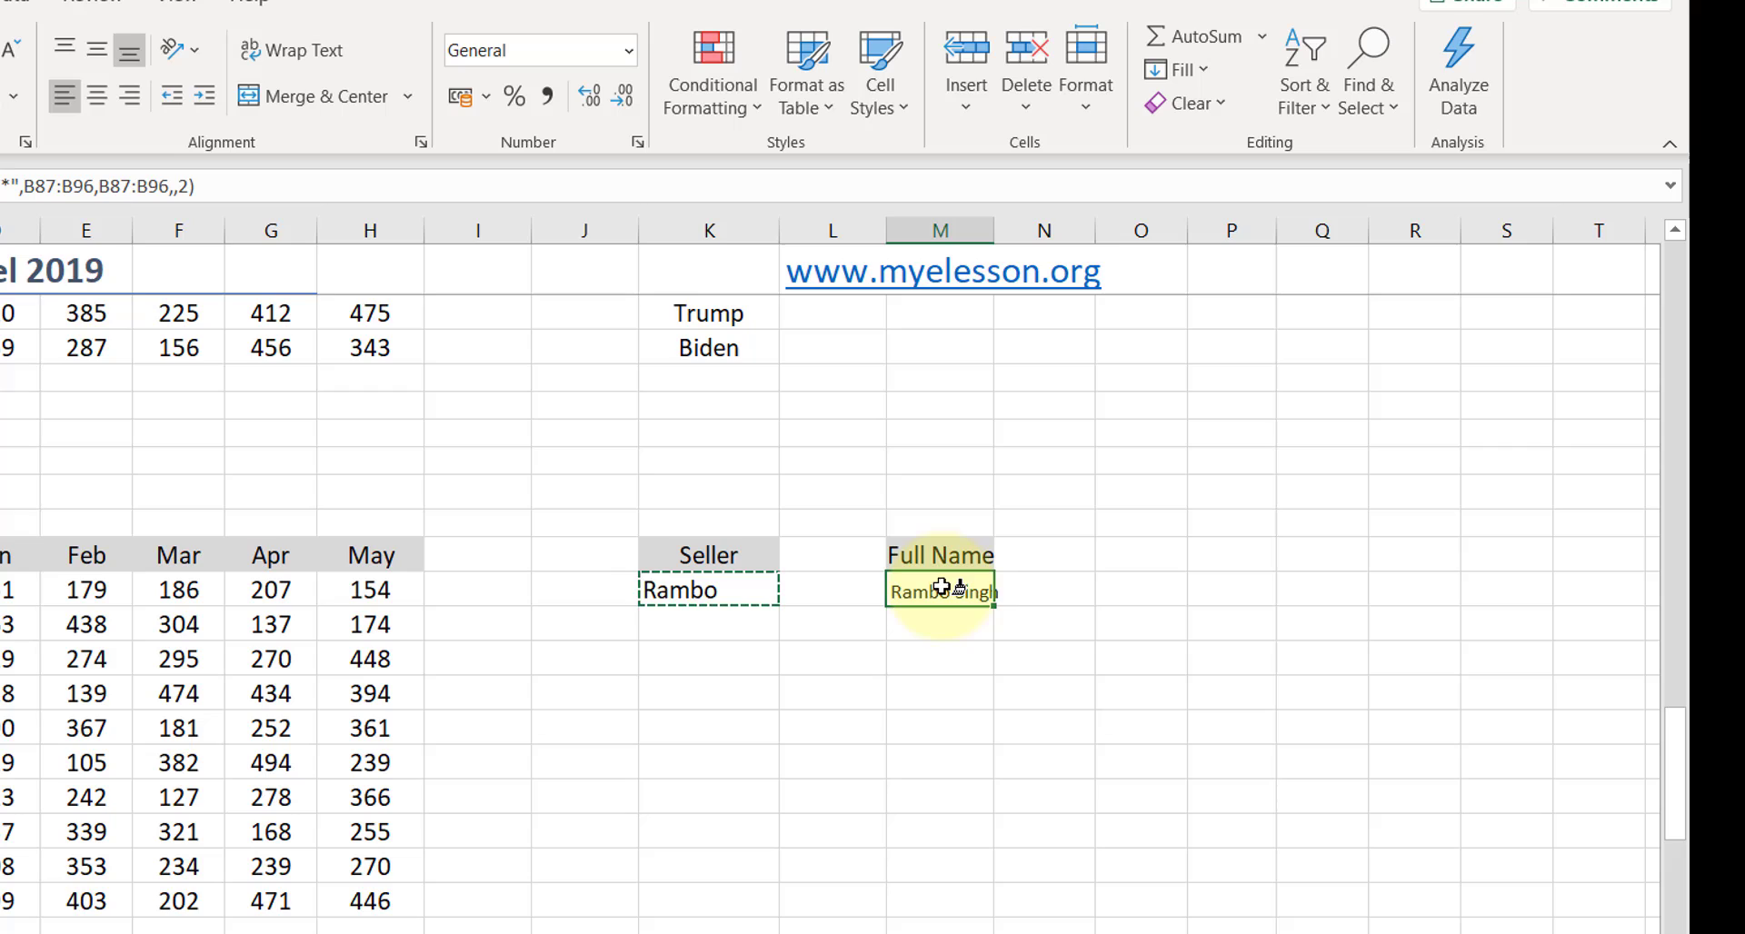
{"action": "left_click", "coordinate": [1163, 611]}
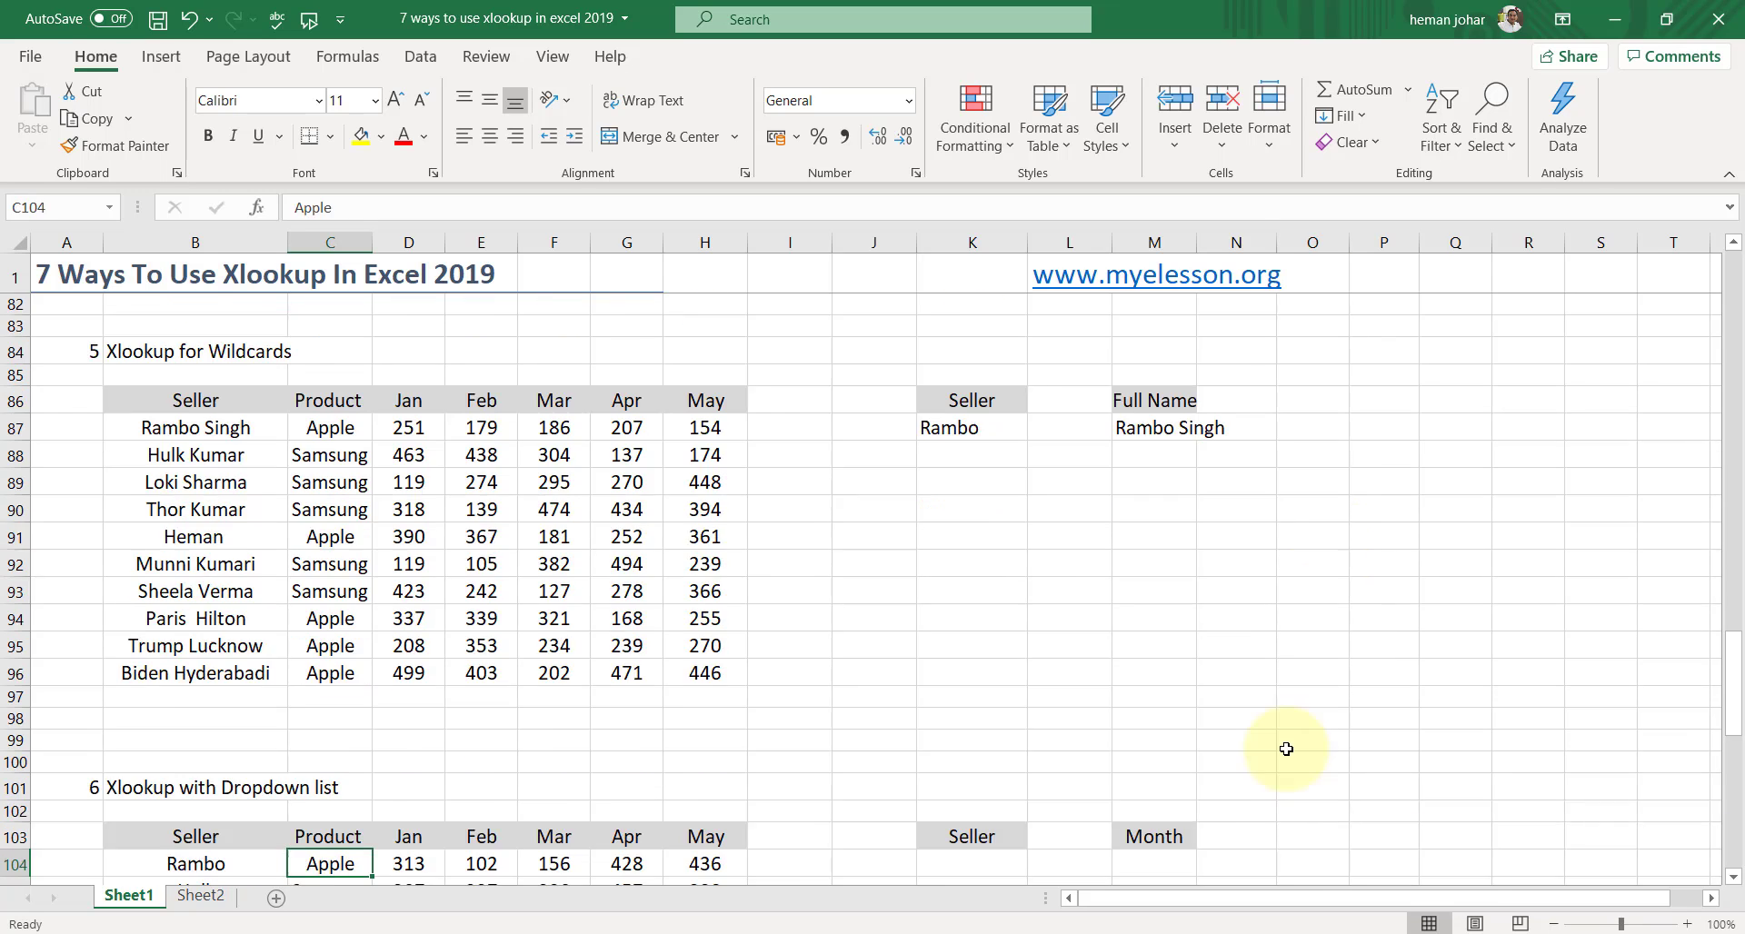
- Examine the Xlookup with Dropdown list section and its seller table in rows 103 to 113
{"action": "key", "text": "Down"}
{"action": "key", "text": "Down"}
{"action": "key", "text": "Down"}
{"action": "key", "text": "Down"}
{"action": "key", "text": "Down"}
{"action": "key", "text": "Down"}
{"action": "key", "text": "Down"}
{"action": "key", "text": "Down"}
{"action": "key", "text": "Down"}
{"action": "key", "text": "Down"}
{"action": "key", "text": "Down"}
{"action": "key", "text": "Down"}
{"action": "key", "text": "Down"}
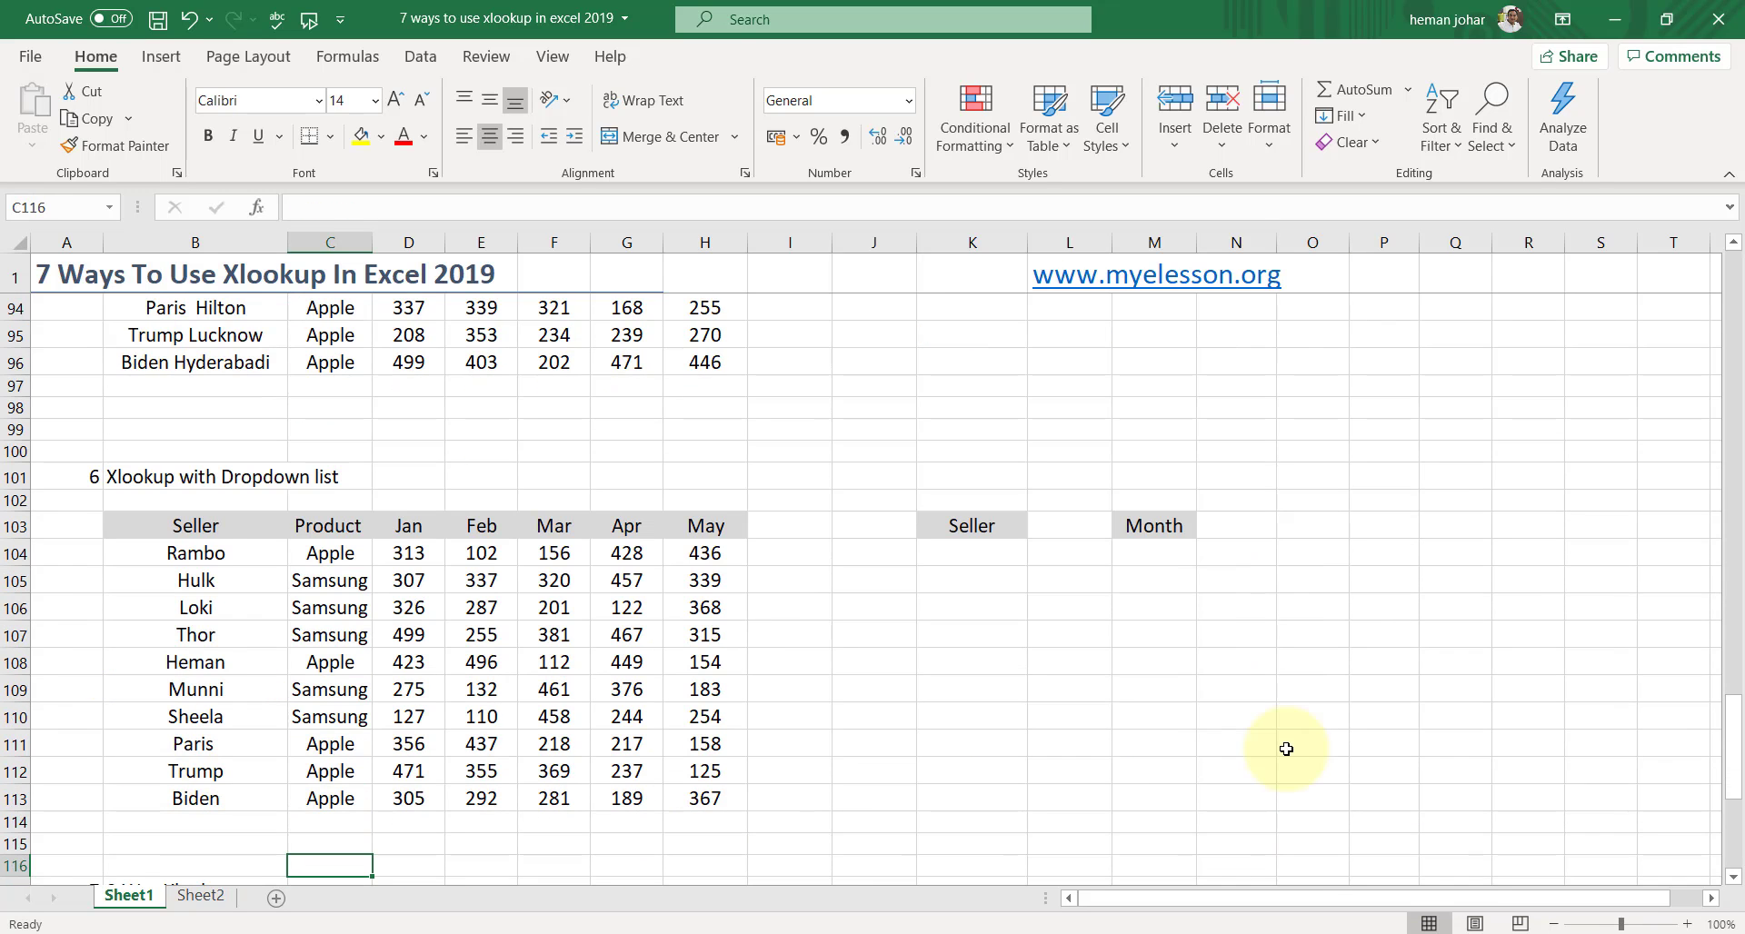
{"action": "key", "text": "Up"}
{"action": "key", "text": "Up"}
{"action": "key", "text": "Up"}
{"action": "key", "text": "Up"}
{"action": "key", "text": "Up"}
{"action": "key", "text": "Up"}
{"action": "key", "text": "Up"}
{"action": "key", "text": "Up"}
{"action": "key", "text": "Up"}
{"action": "key", "text": "Up"}
{"action": "key", "text": "Up"}
{"action": "key", "text": "Up"}
{"action": "key", "text": "Up"}
{"action": "key", "text": "Up"}
{"action": "key", "text": "Up"}
{"action": "key", "text": "Up"}
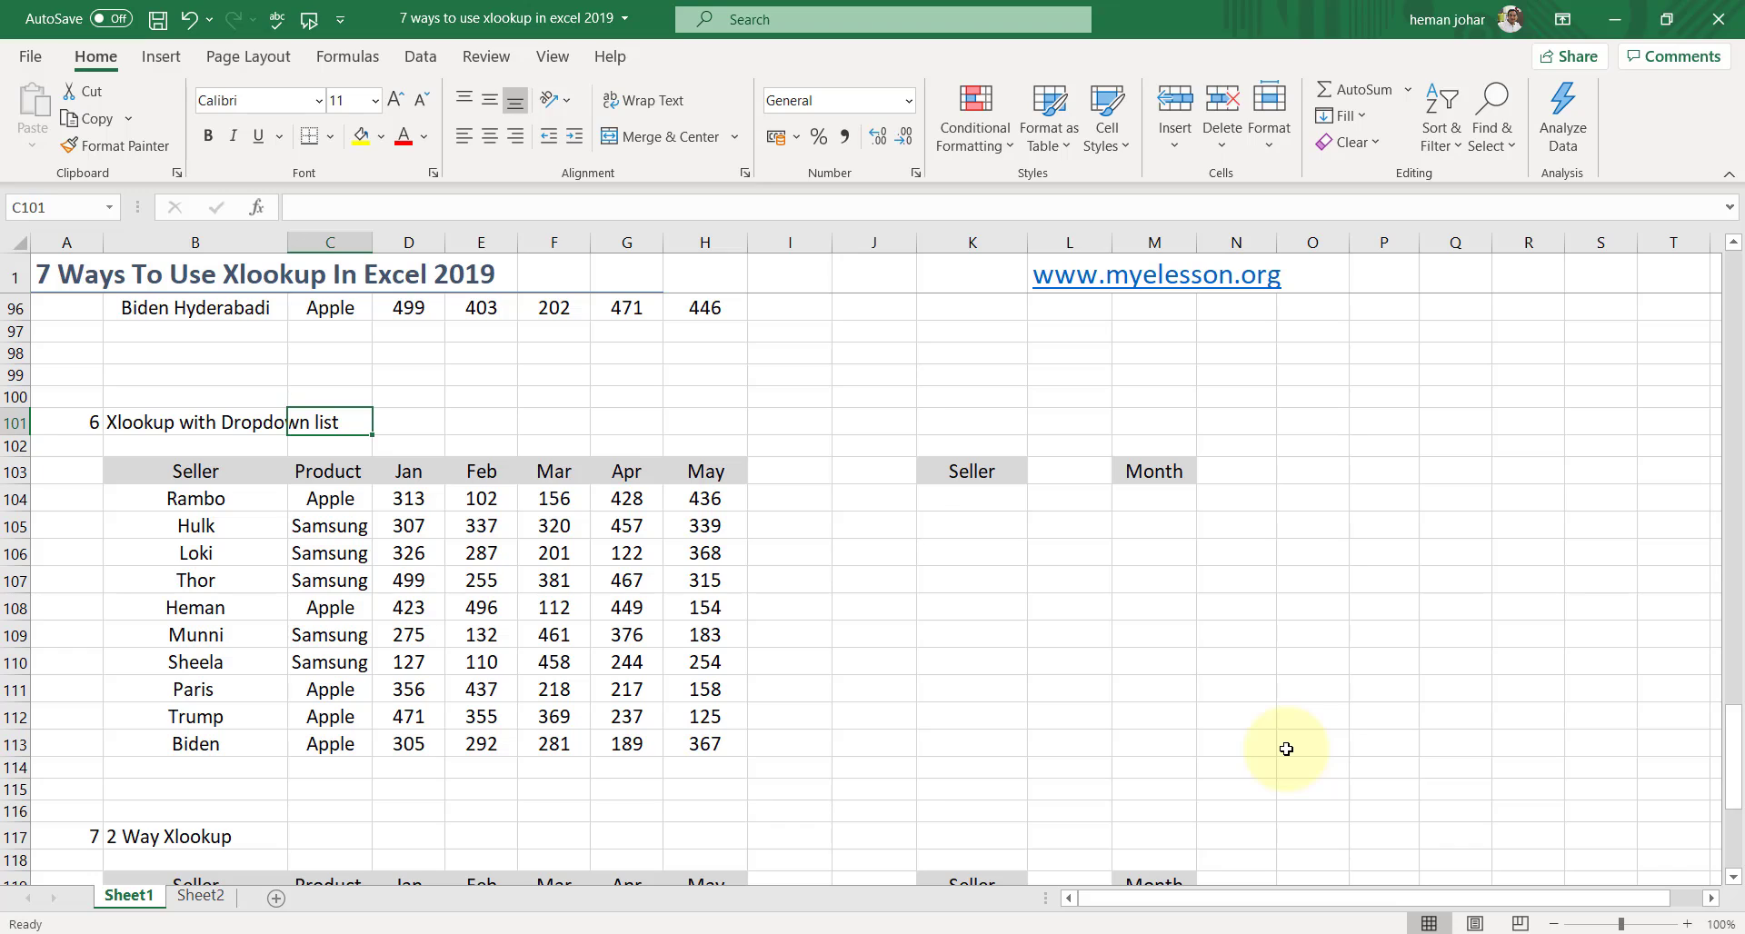
- Replace the Month header in M103 of the dropdown list section with Apr
{"action": "key", "text": "Right"}
{"action": "key", "text": "Right"}
{"action": "key", "text": "Right"}
{"action": "key", "text": "Right"}
{"action": "key", "text": "Right"}
{"action": "key", "text": "Right"}
{"action": "key", "text": "Right"}
{"action": "key", "text": "Right"}
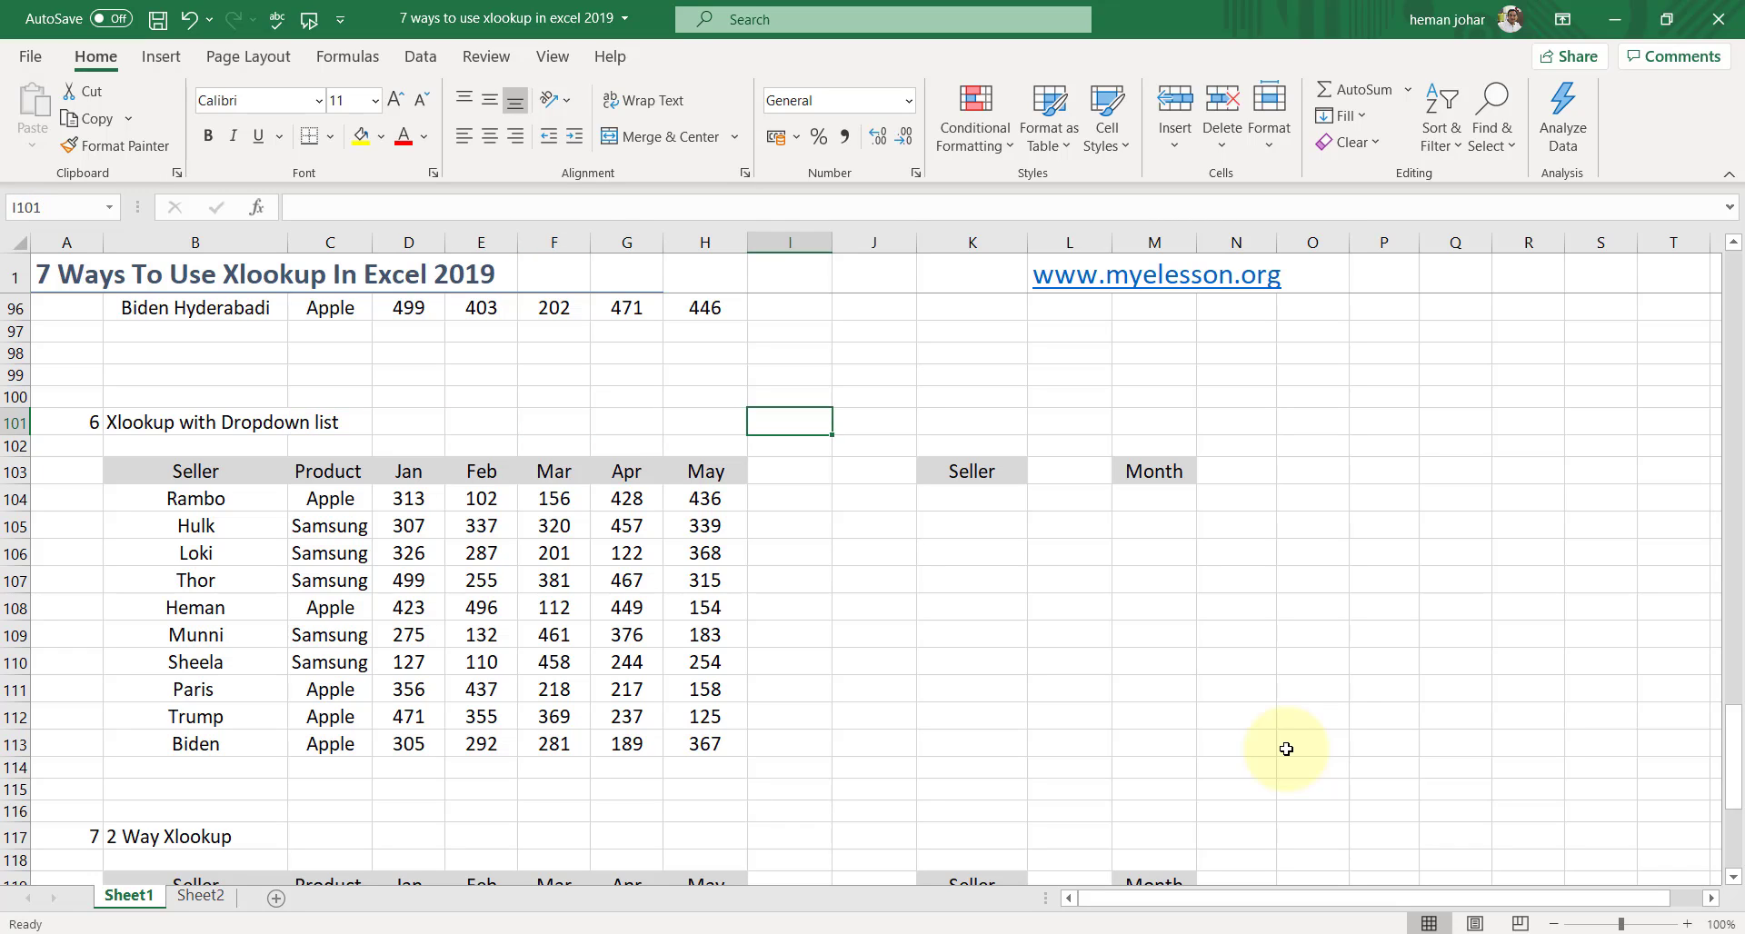
{"action": "key", "text": "Down"}
{"action": "key", "text": "Down"}
{"action": "key", "text": "Down"}
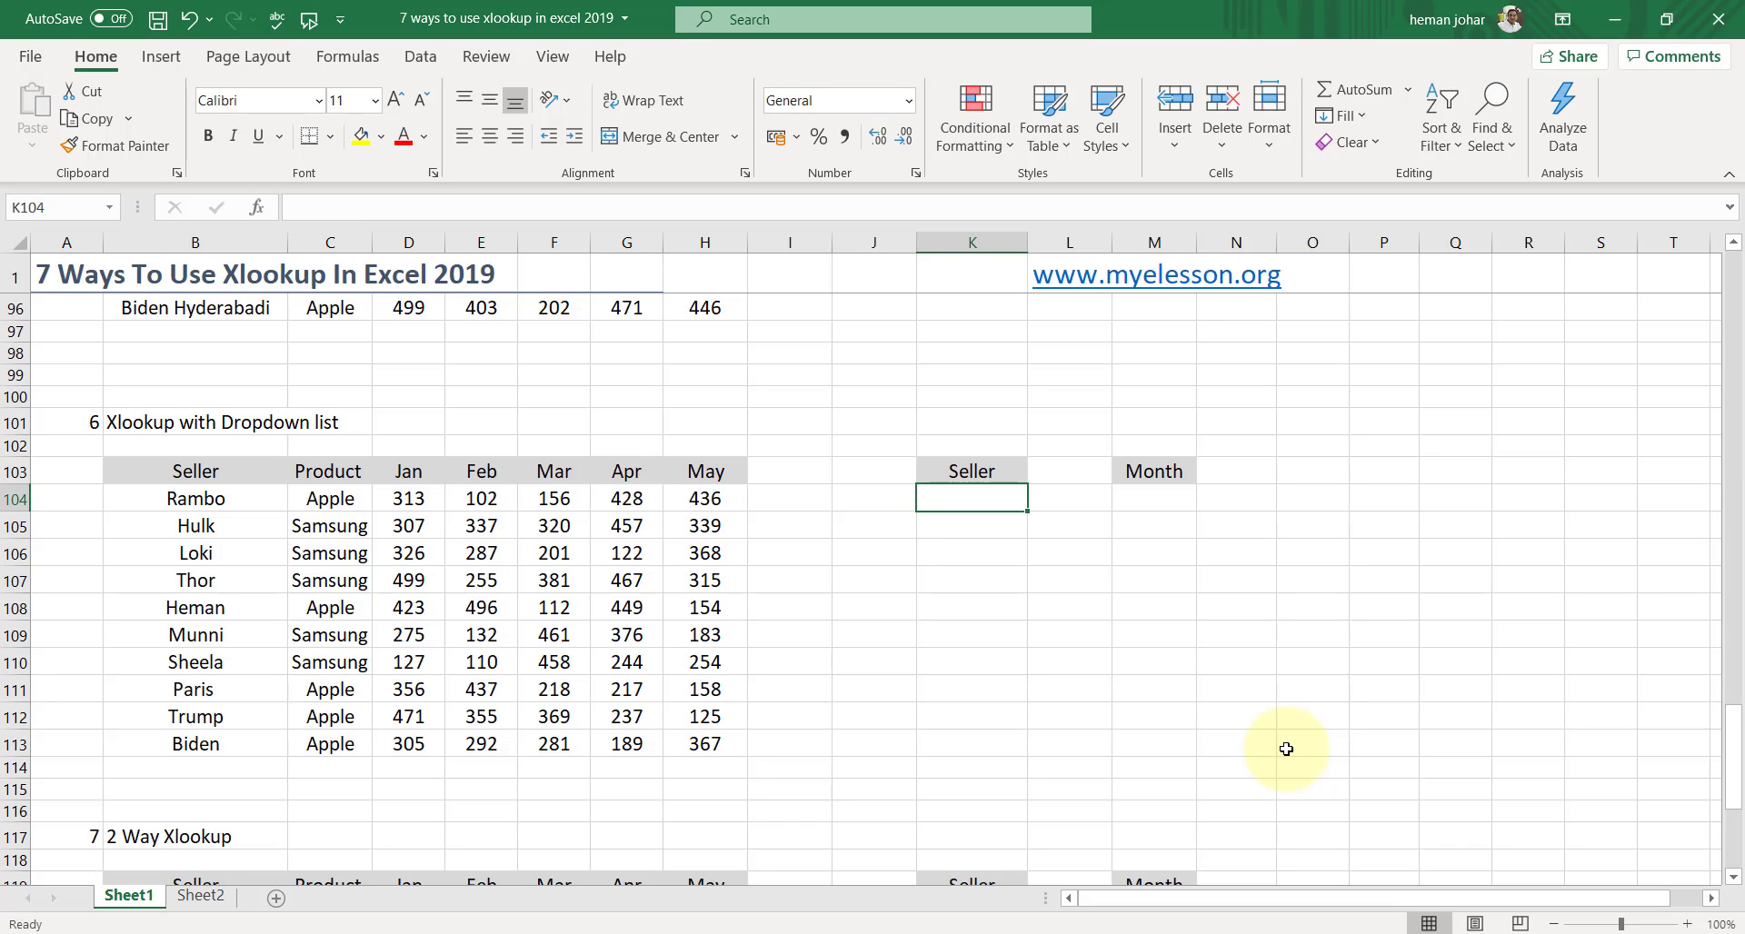
{"action": "key", "text": "Right"}
{"action": "key", "text": "Right"}
{"action": "key", "text": "Up"}
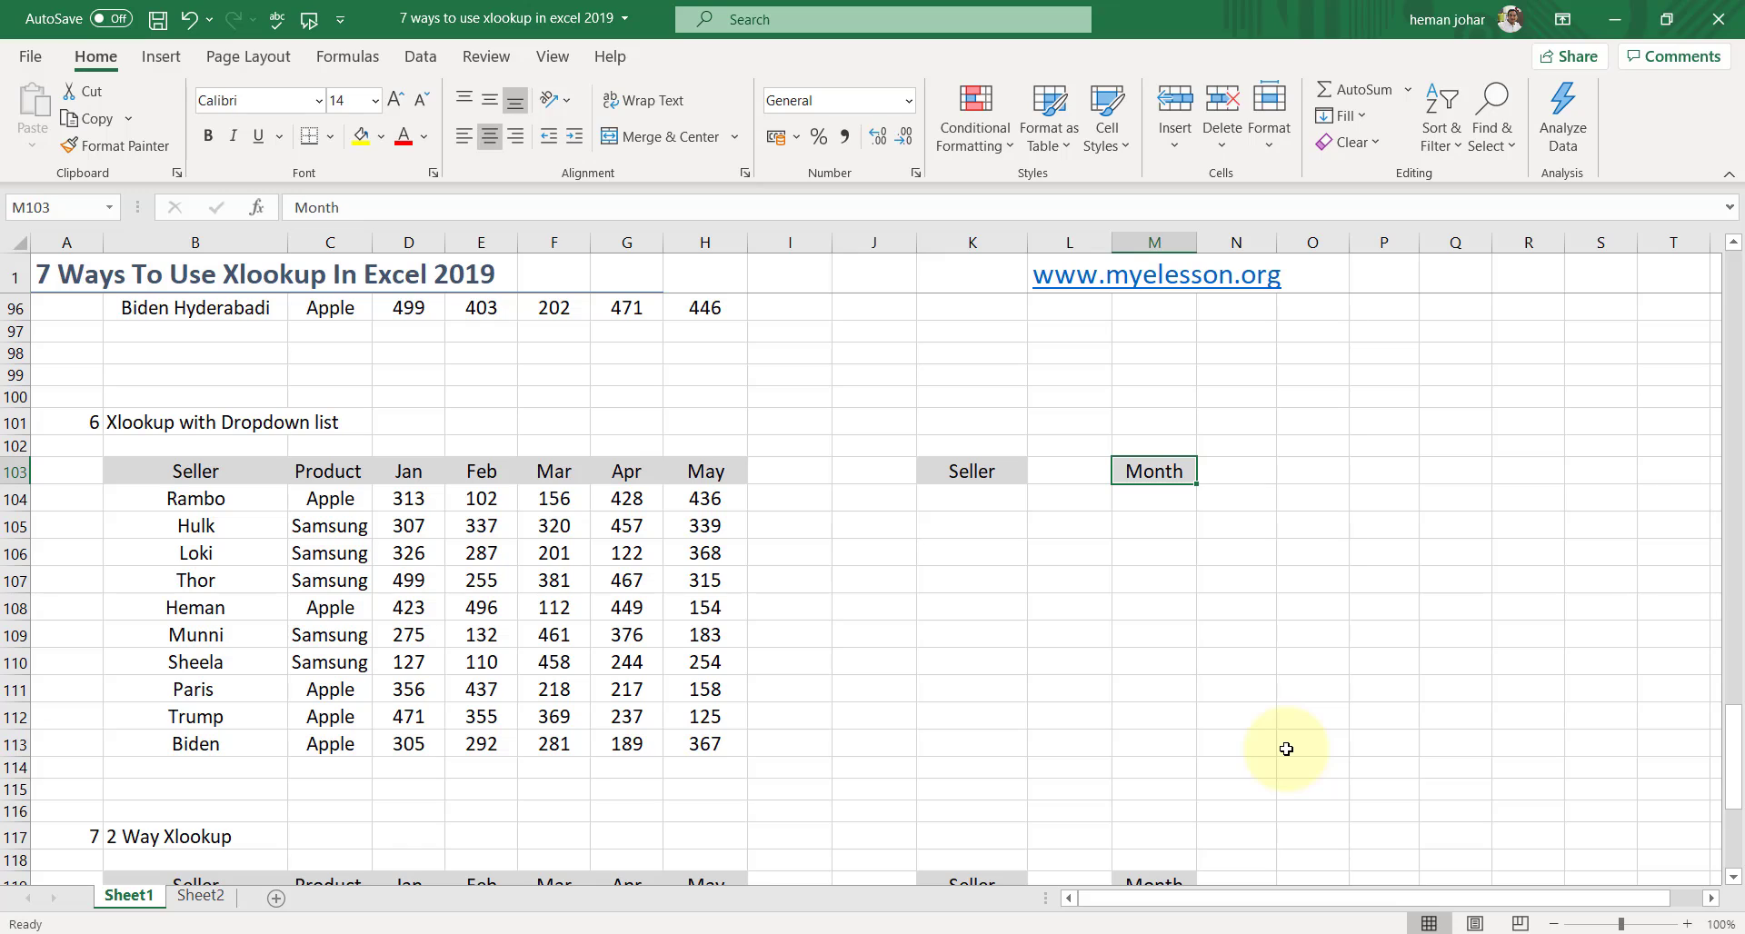
{"action": "type", "text": "Apr"}
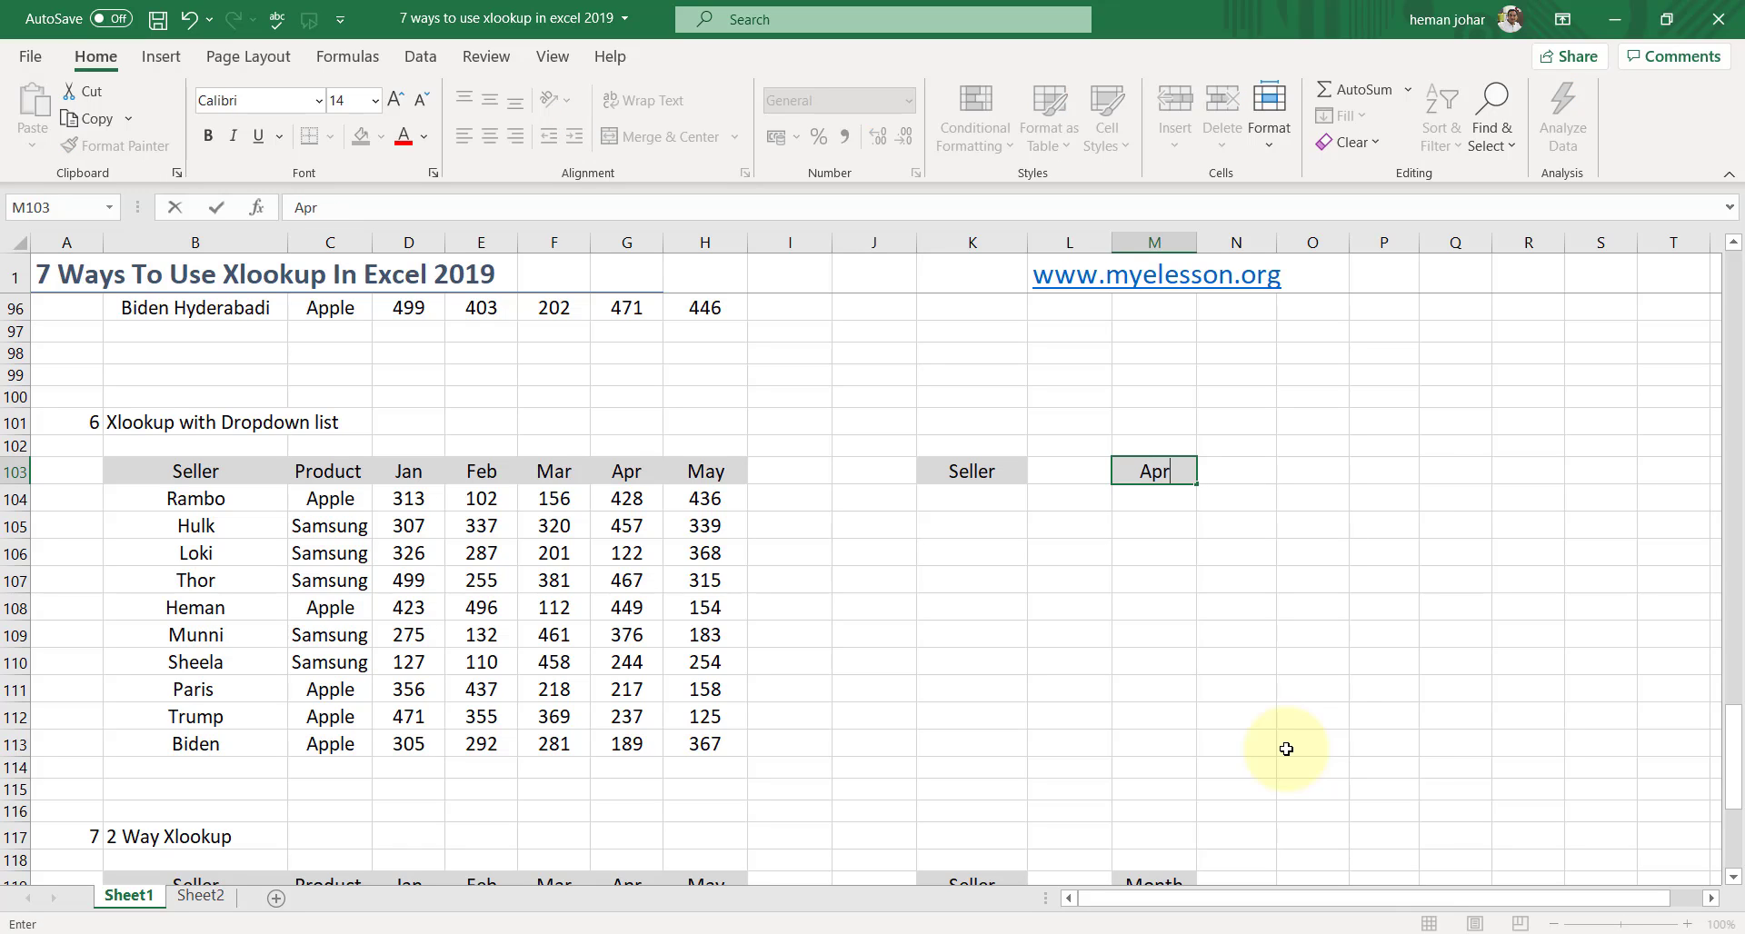
{"action": "key", "text": "Return"}
- Open Data Validation for cell K104 under Seller and allow only a List
{"action": "key", "text": "Left"}
{"action": "key", "text": "Left"}
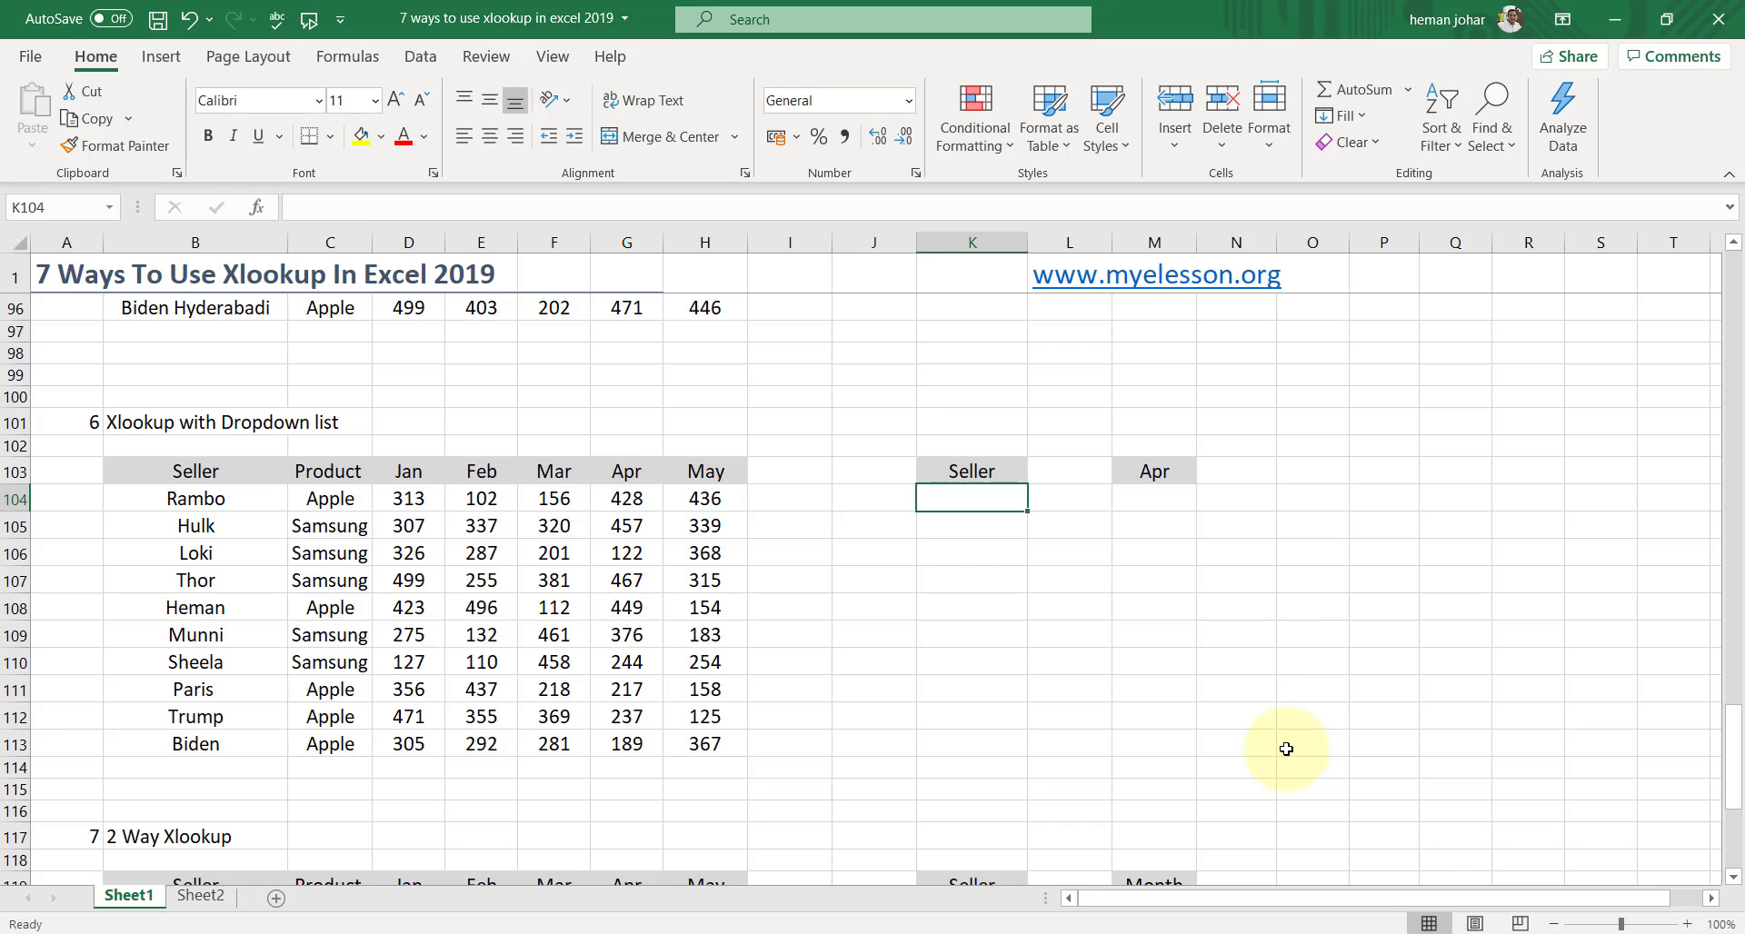
{"action": "left_click", "coordinate": [419, 54]}
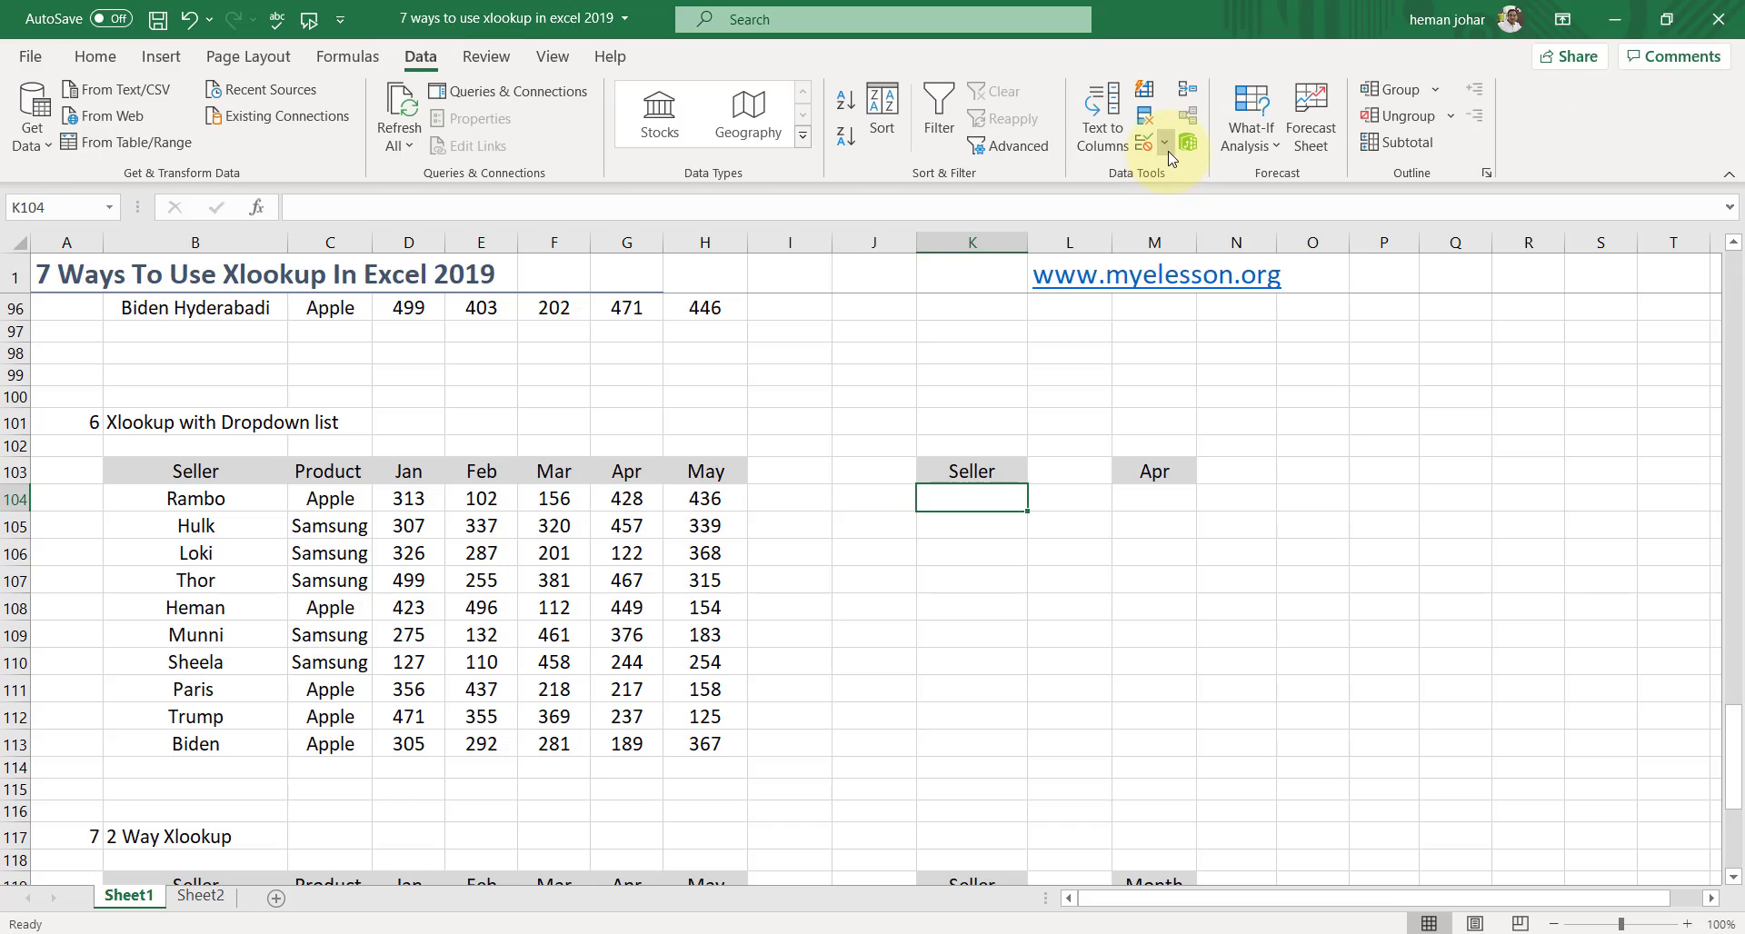
{"action": "left_click", "coordinate": [1170, 152]}
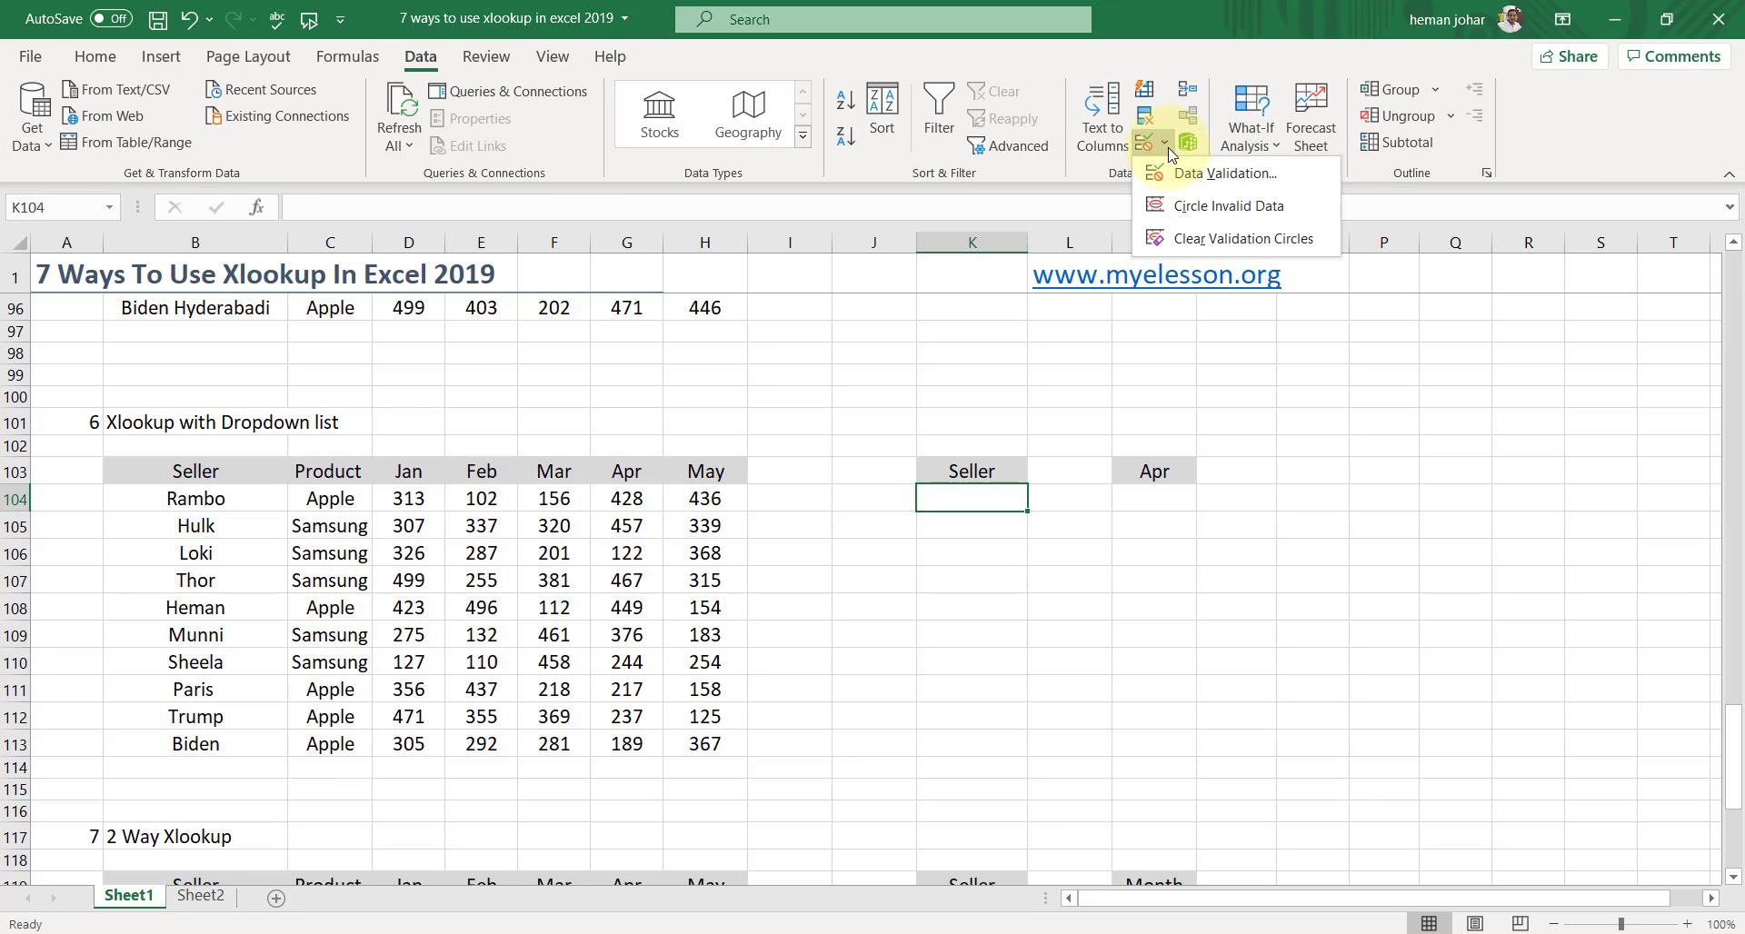
{"action": "left_click", "coordinate": [1198, 174]}
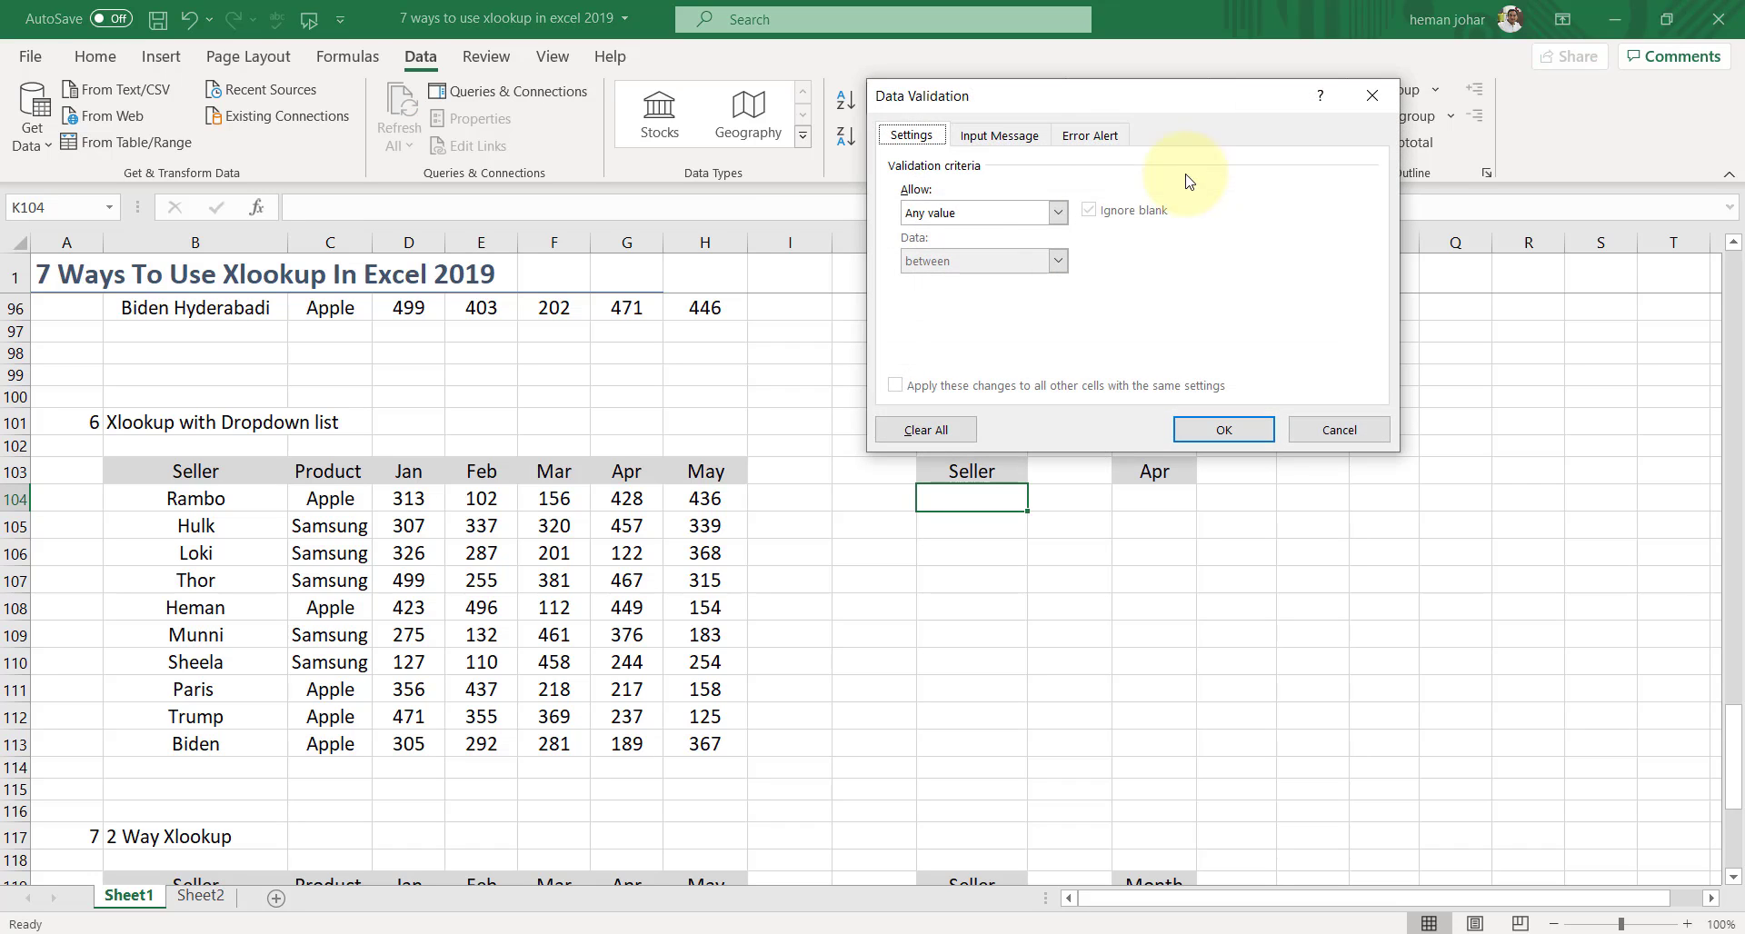
{"action": "left_click", "coordinate": [1058, 212]}
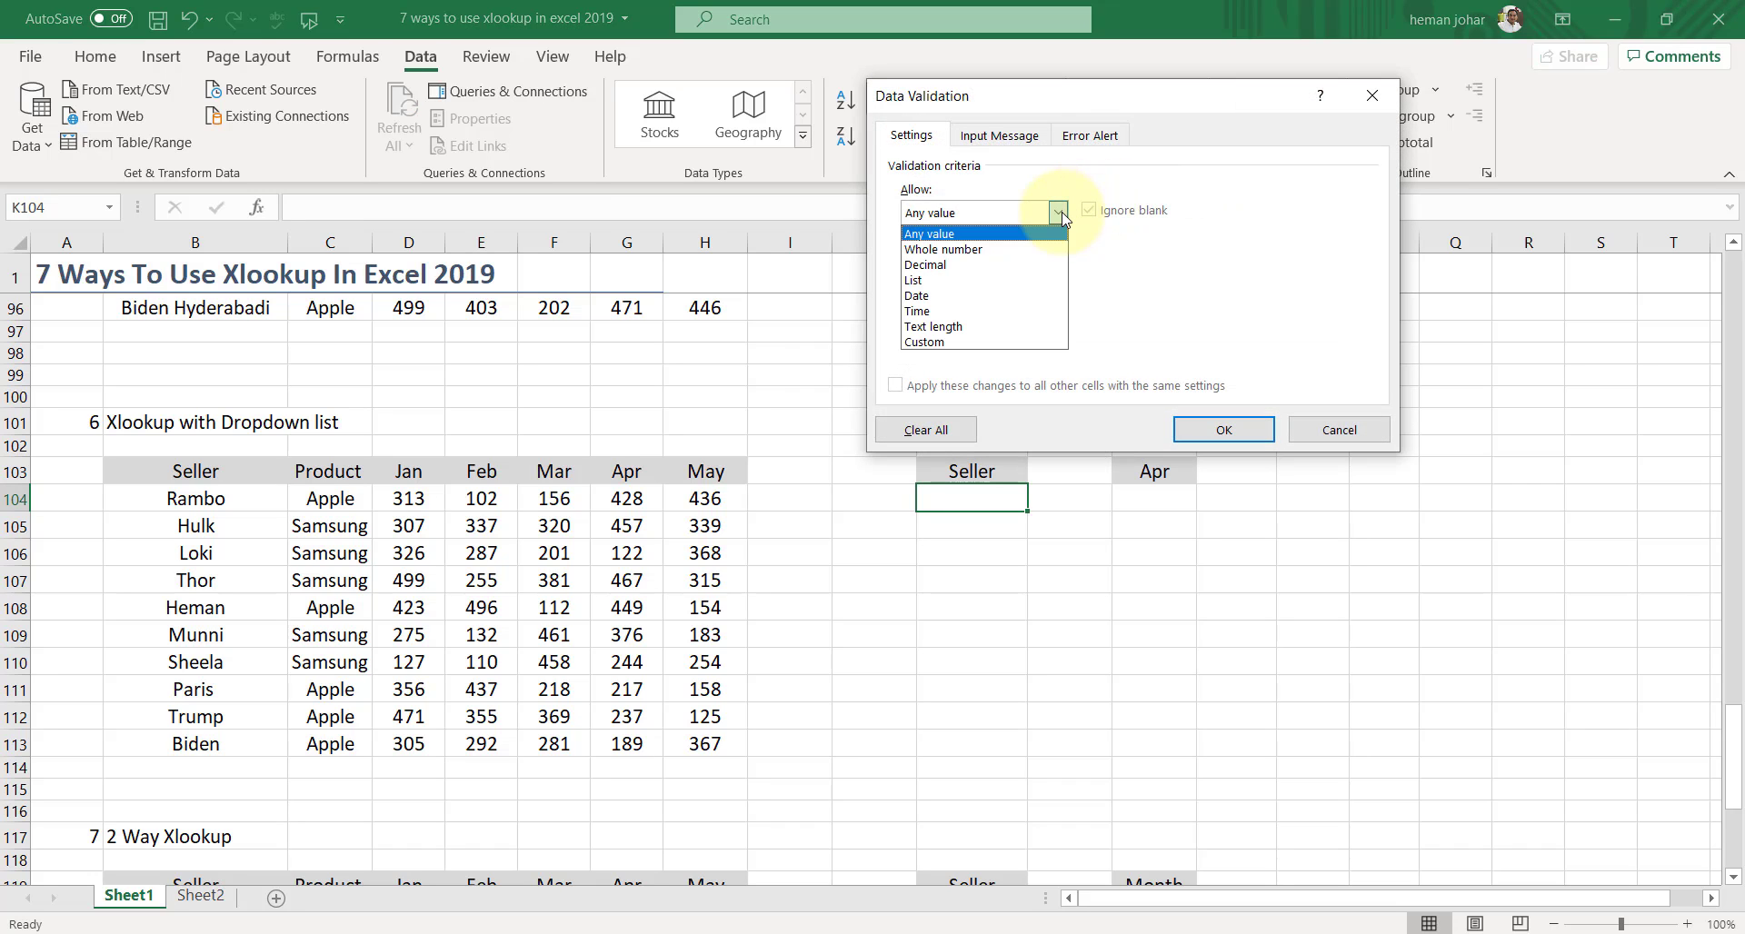
{"action": "left_click", "coordinate": [957, 281]}
{"action": "left_click", "coordinate": [960, 307]}
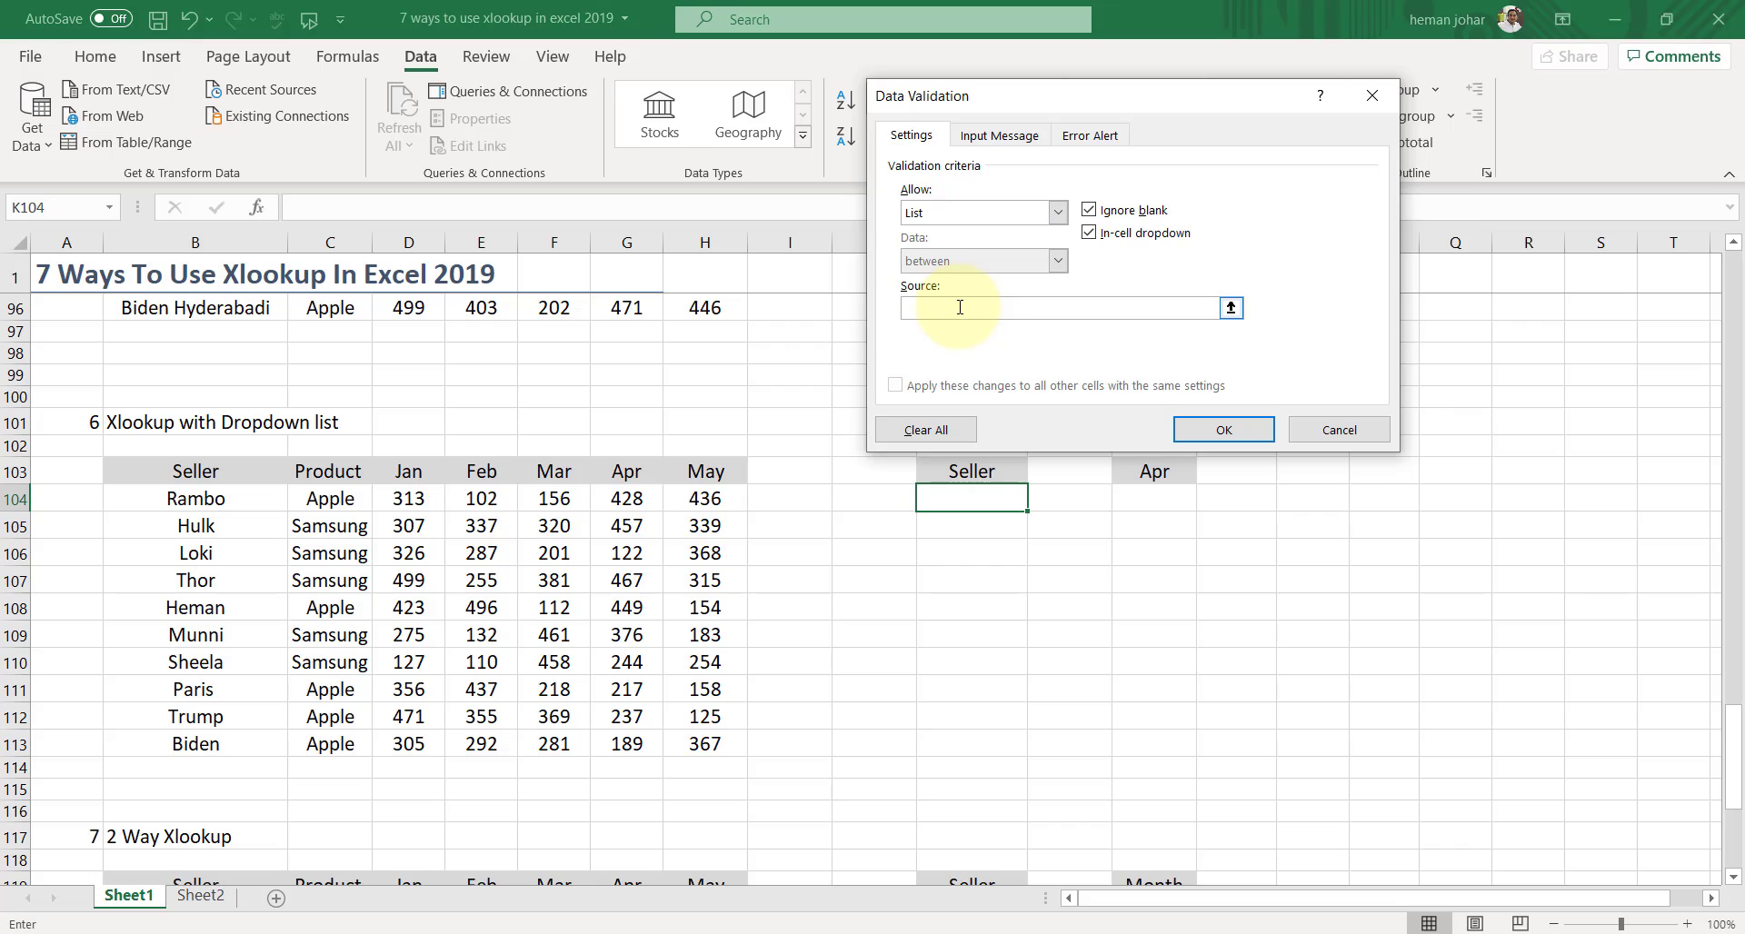
- Set the list source to the seller names in $B$104:$B$113 and apply the validation to K104
{"action": "left_click_drag", "start_coordinate": [251, 487], "coordinate": [258, 493]}
{"action": "key", "text": "shift+Down"}
{"action": "key", "text": "shift+Down"}
{"action": "key", "text": "shift+Down"}
{"action": "key", "text": "shift+Down"}
{"action": "key", "text": "shift+Down"}
{"action": "key", "text": "shift+Down"}
{"action": "key", "text": "shift+Down"}
{"action": "key", "text": "shift+Down"}
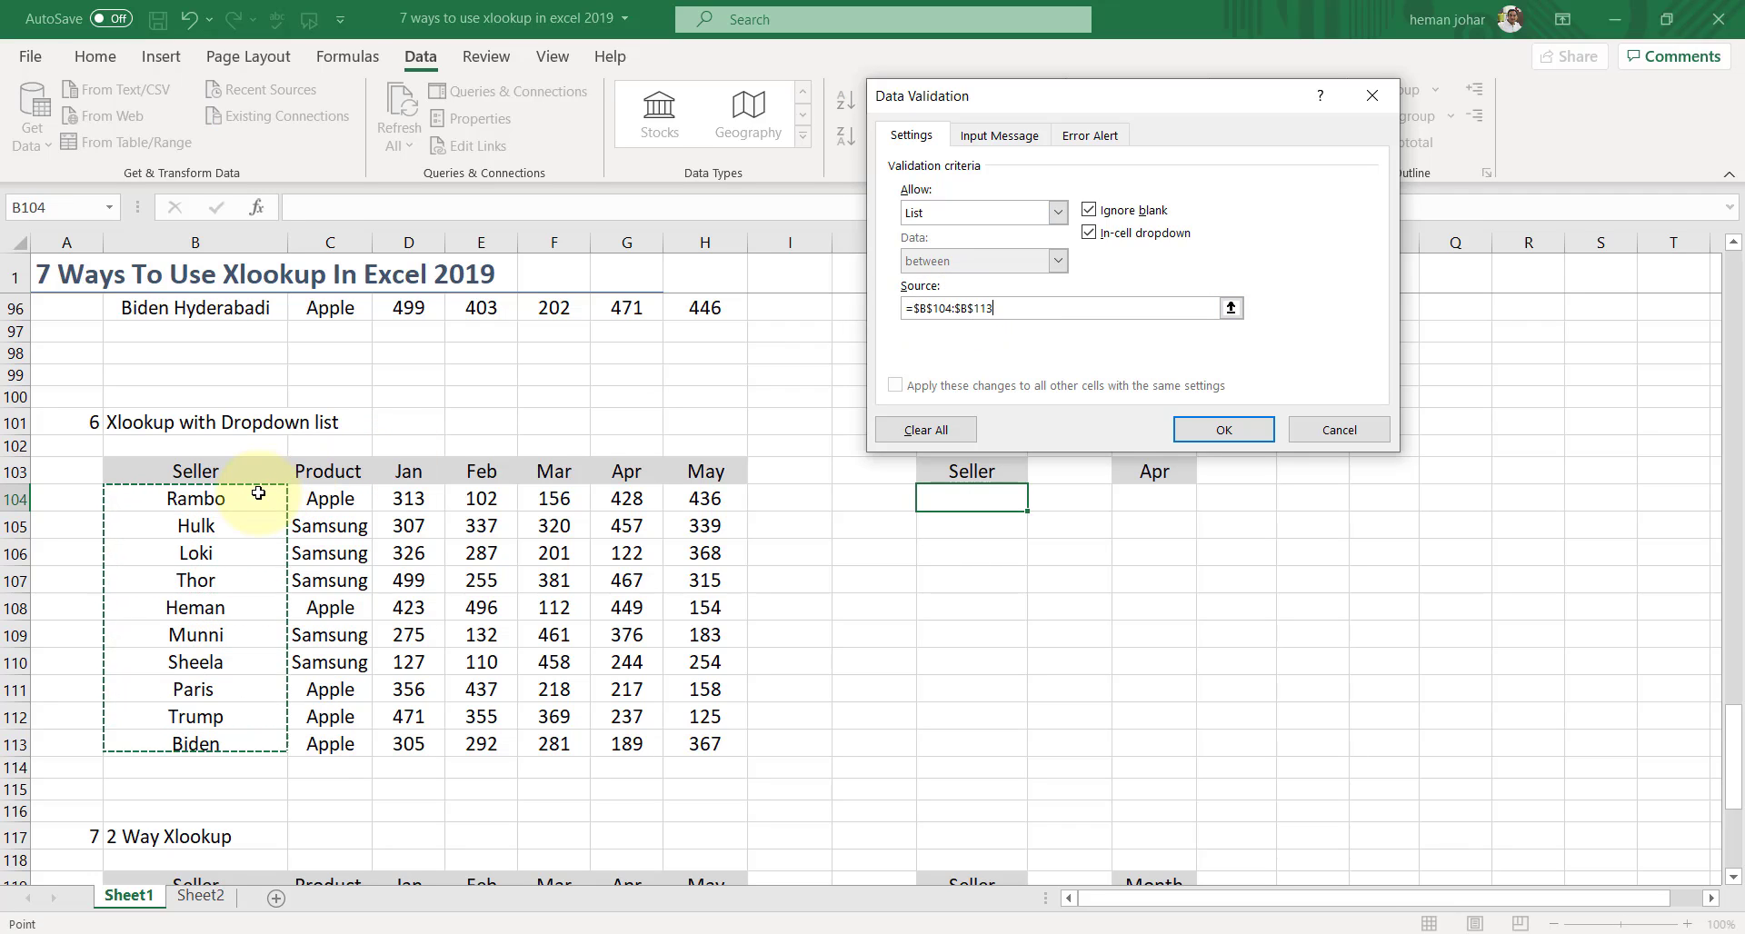
{"action": "left_click", "coordinate": [1245, 436]}
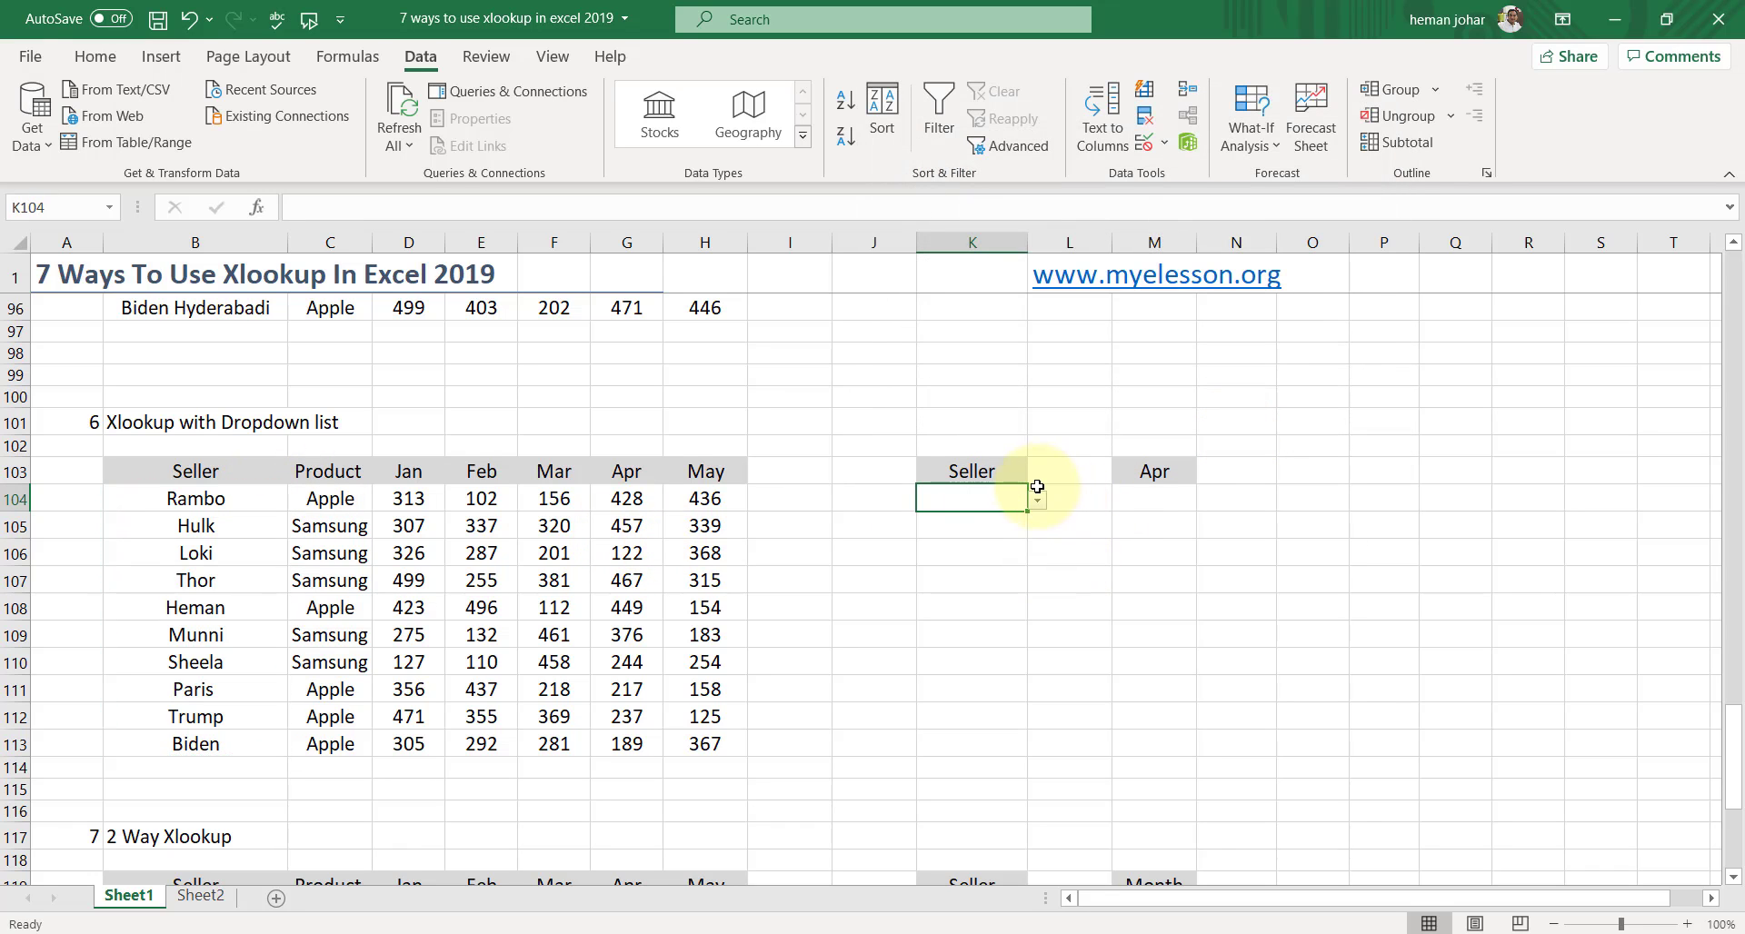
- Choose Hulk as the seller in K104 and begin an XLOOKUP in M104 with K104 as the lookup value
{"action": "left_click", "coordinate": [1037, 500]}
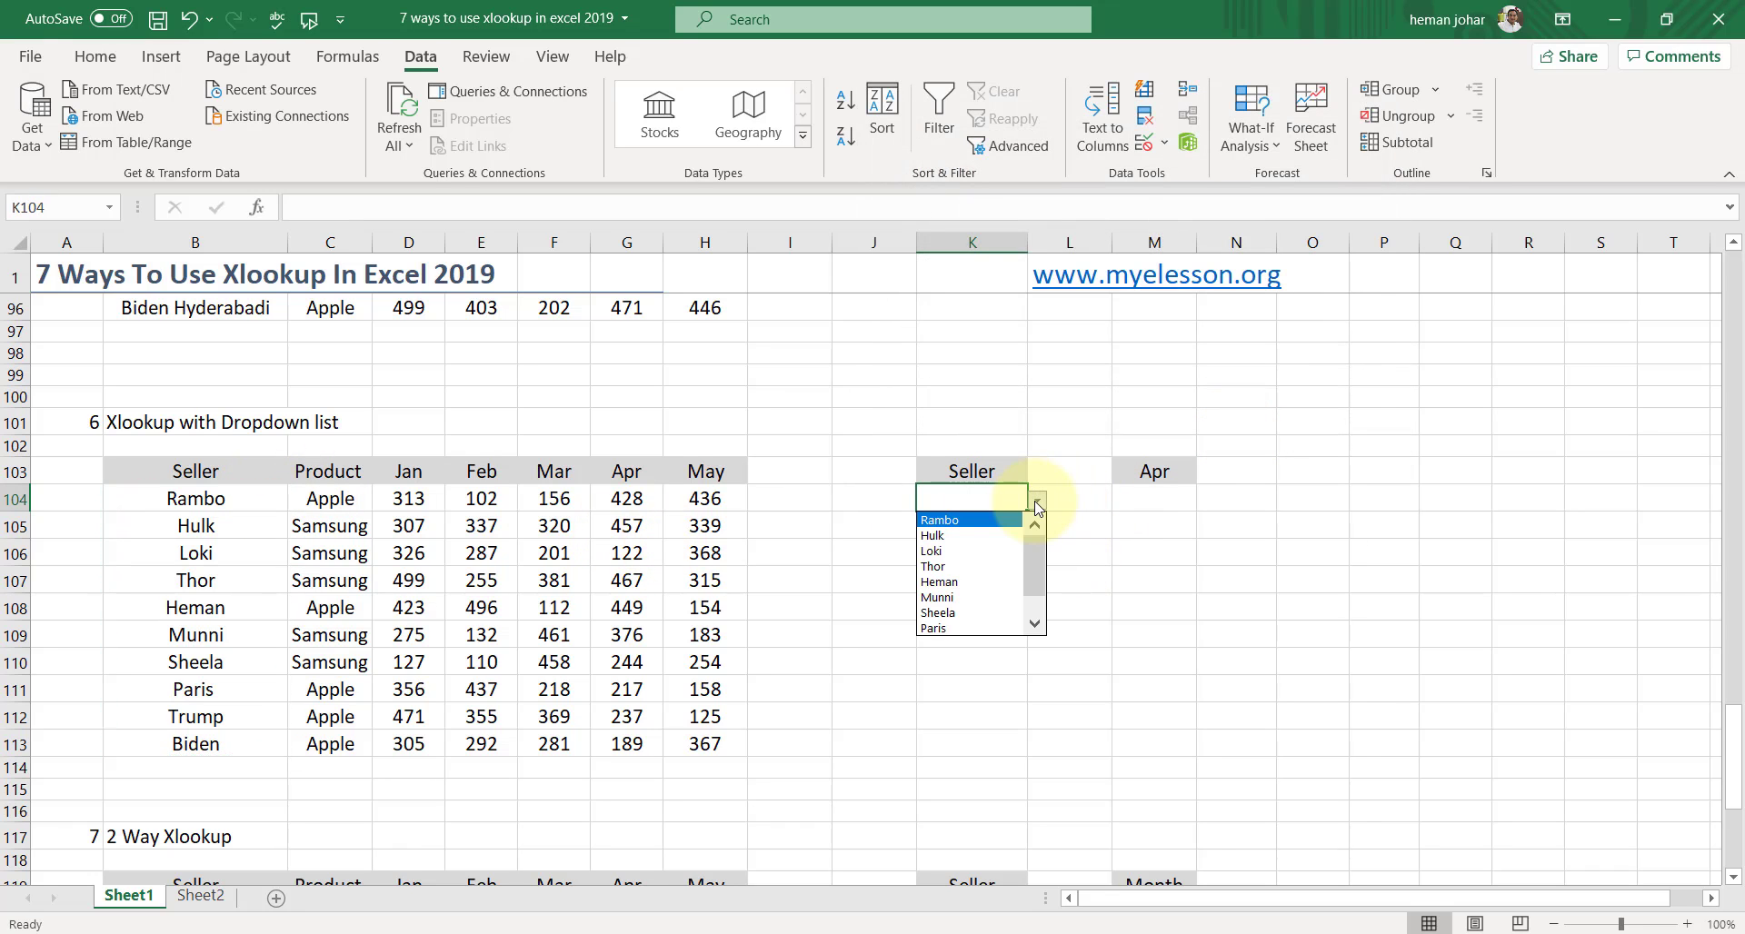
{"action": "left_click", "coordinate": [965, 534]}
{"action": "left_click", "coordinate": [1154, 509]}
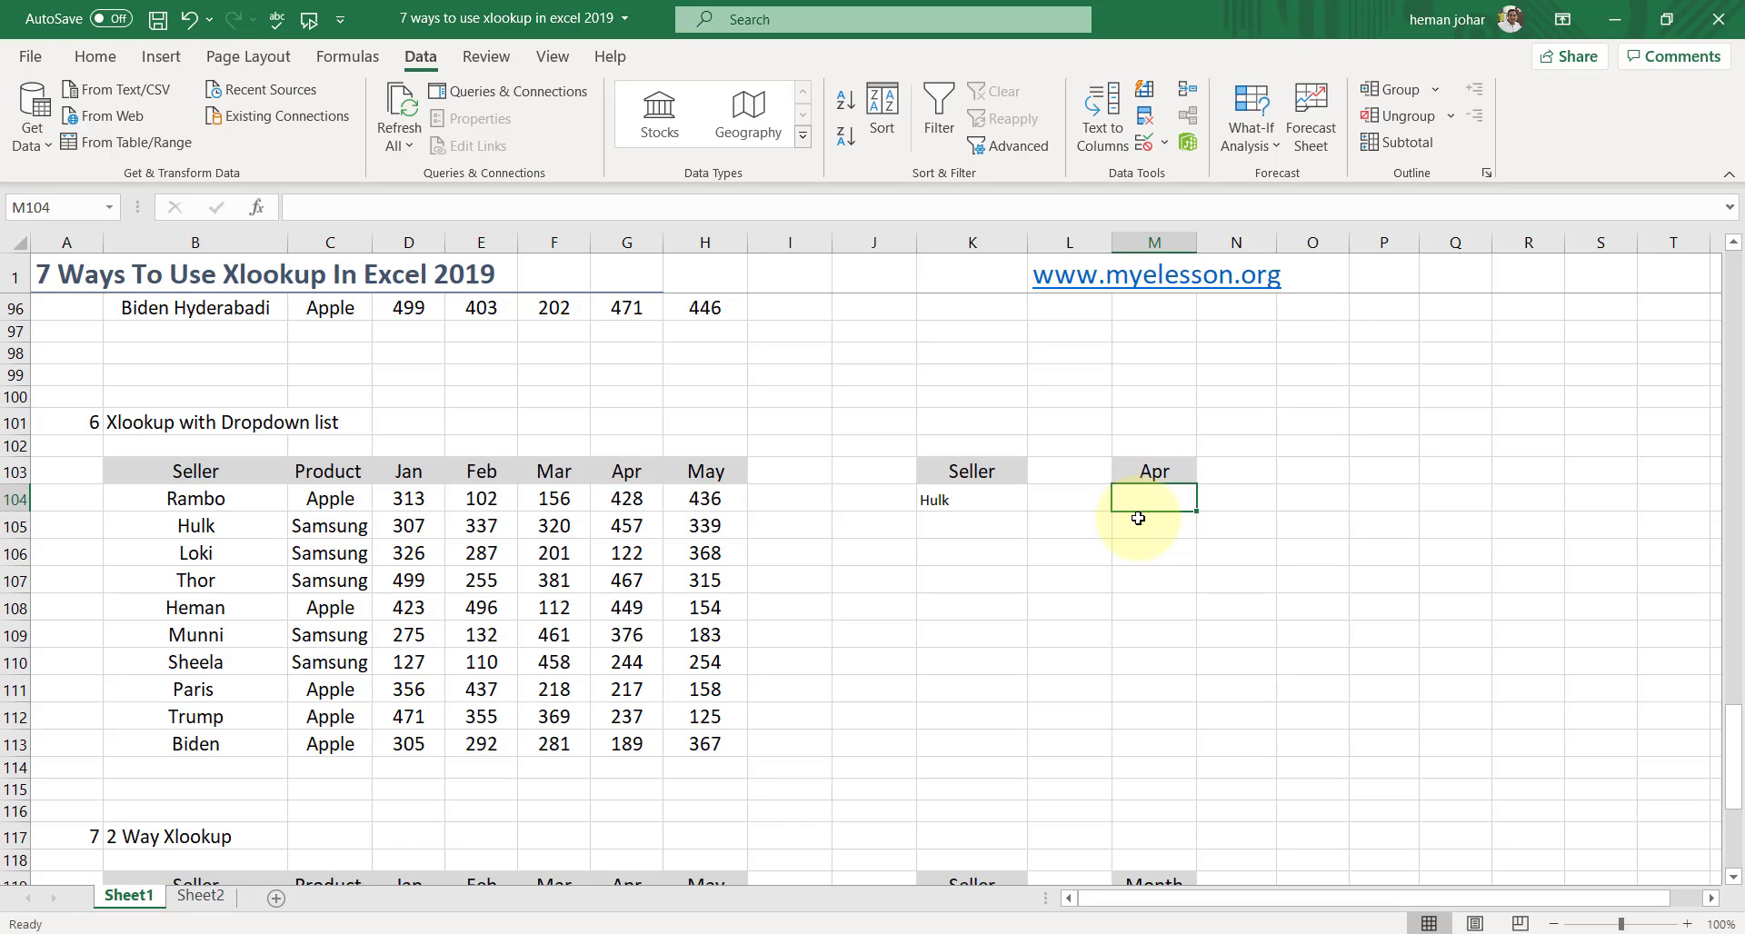
{"action": "type", "text": "="}
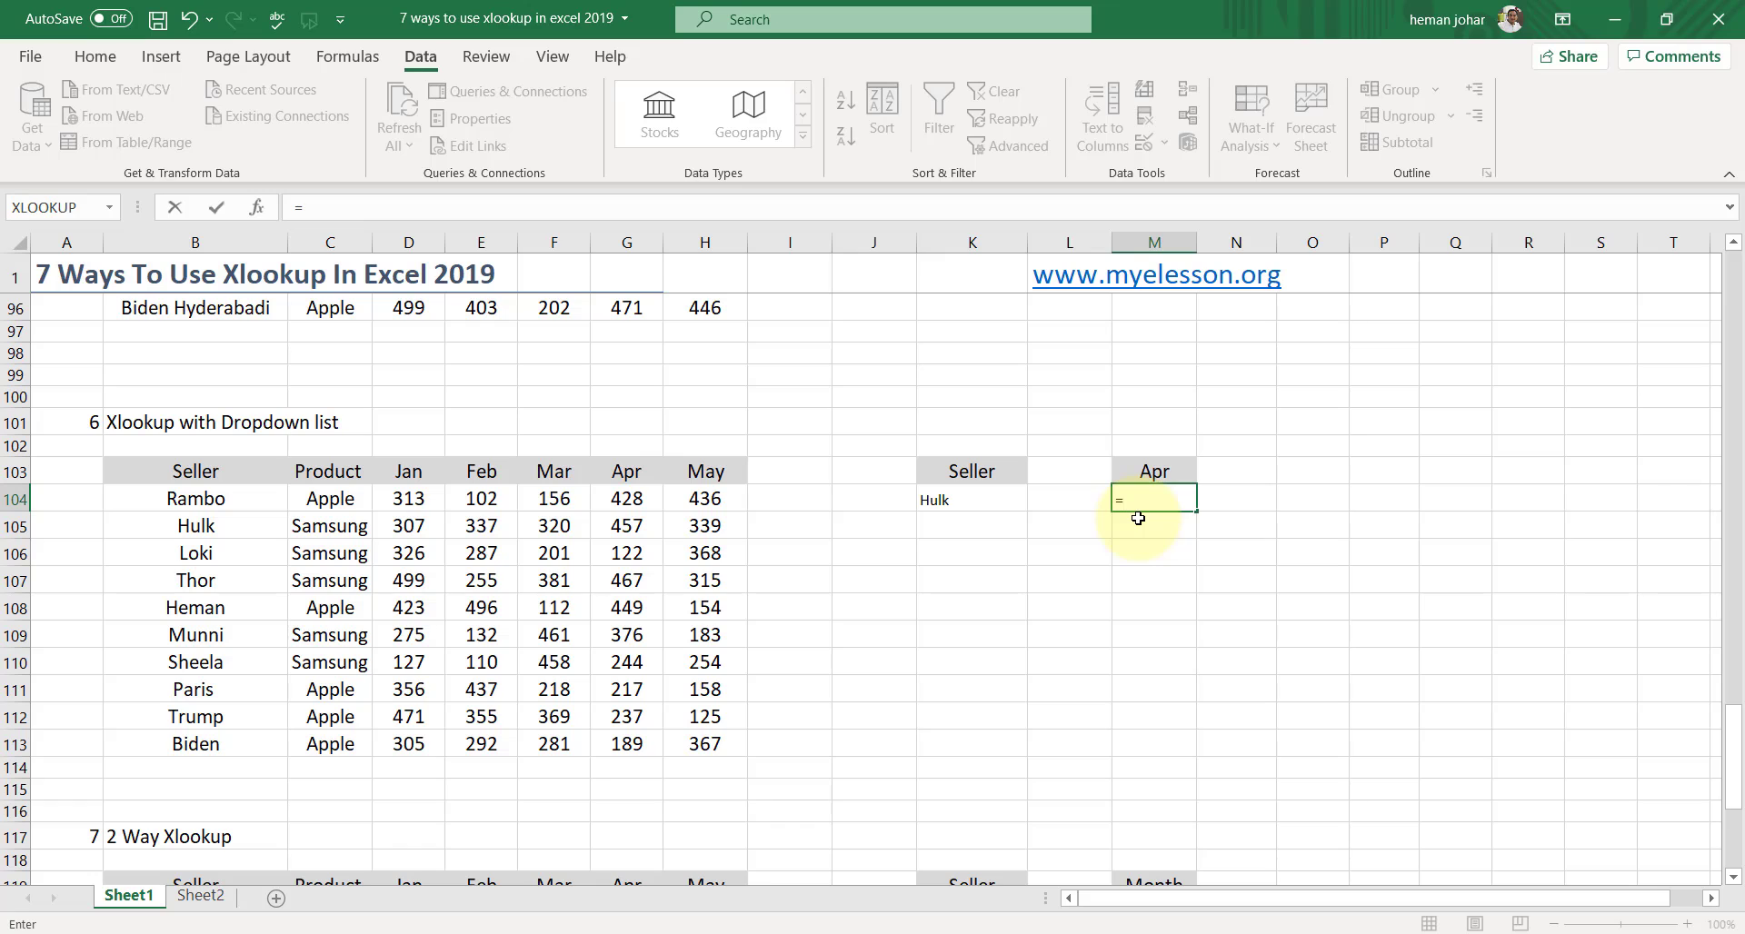
{"action": "type", "text": "xl"}
{"action": "key", "text": "Tab"}
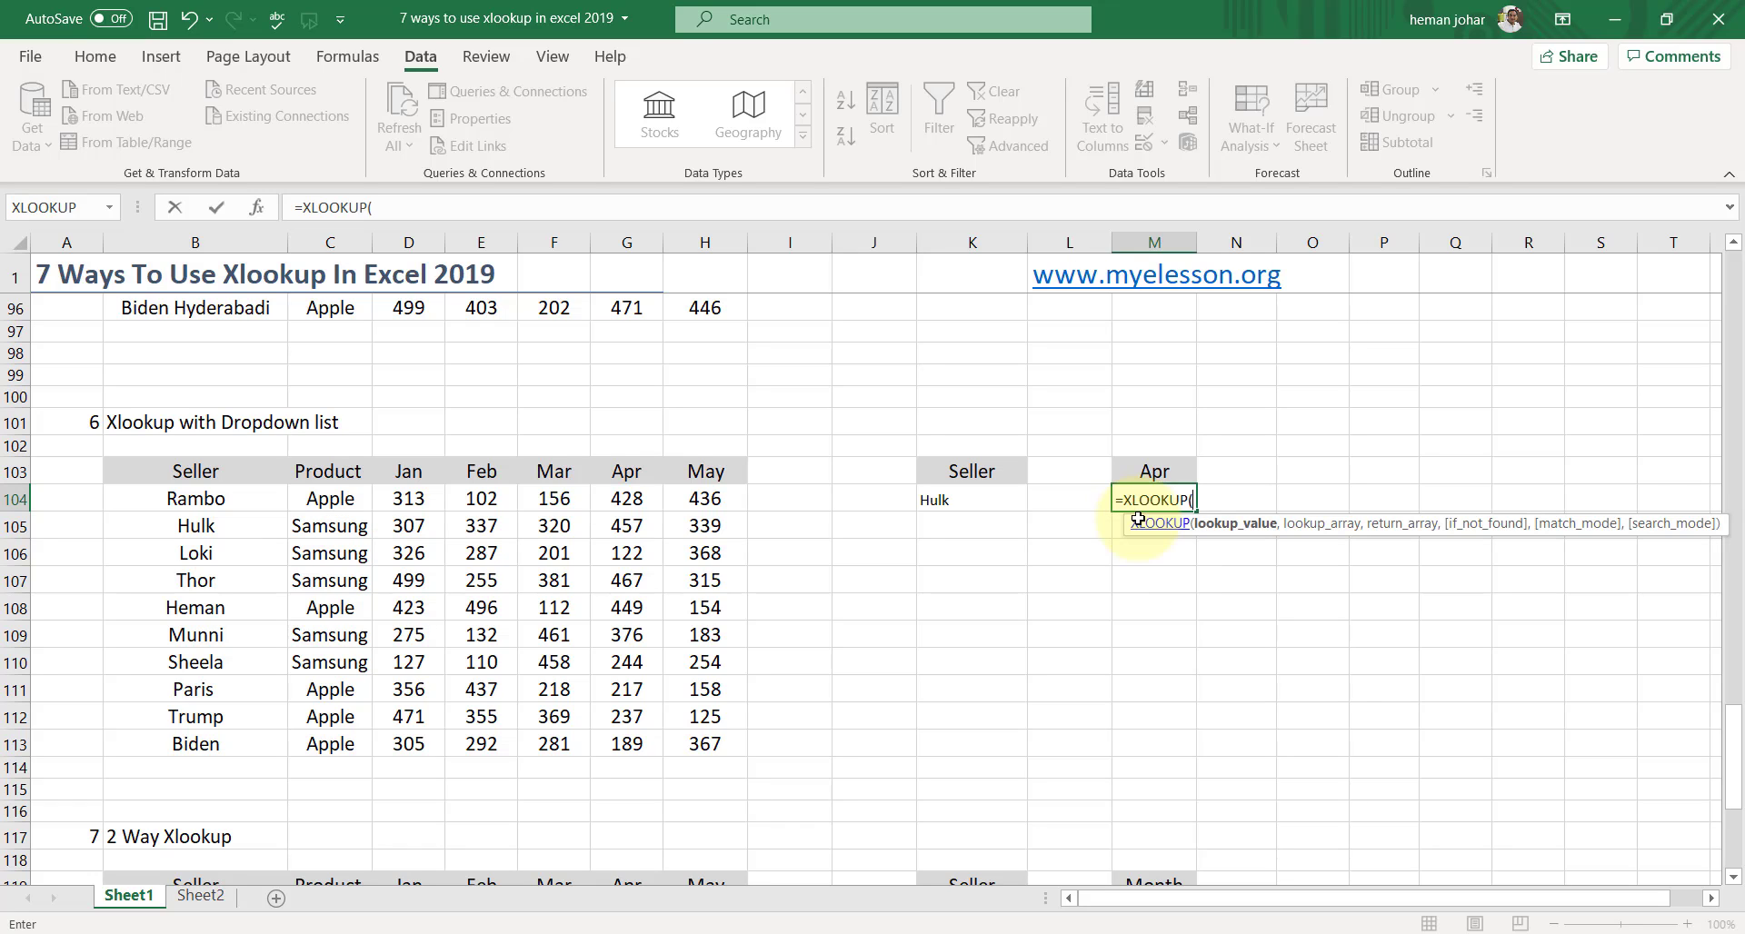
{"action": "key", "text": "Left"}
{"action": "key", "text": "Left"}
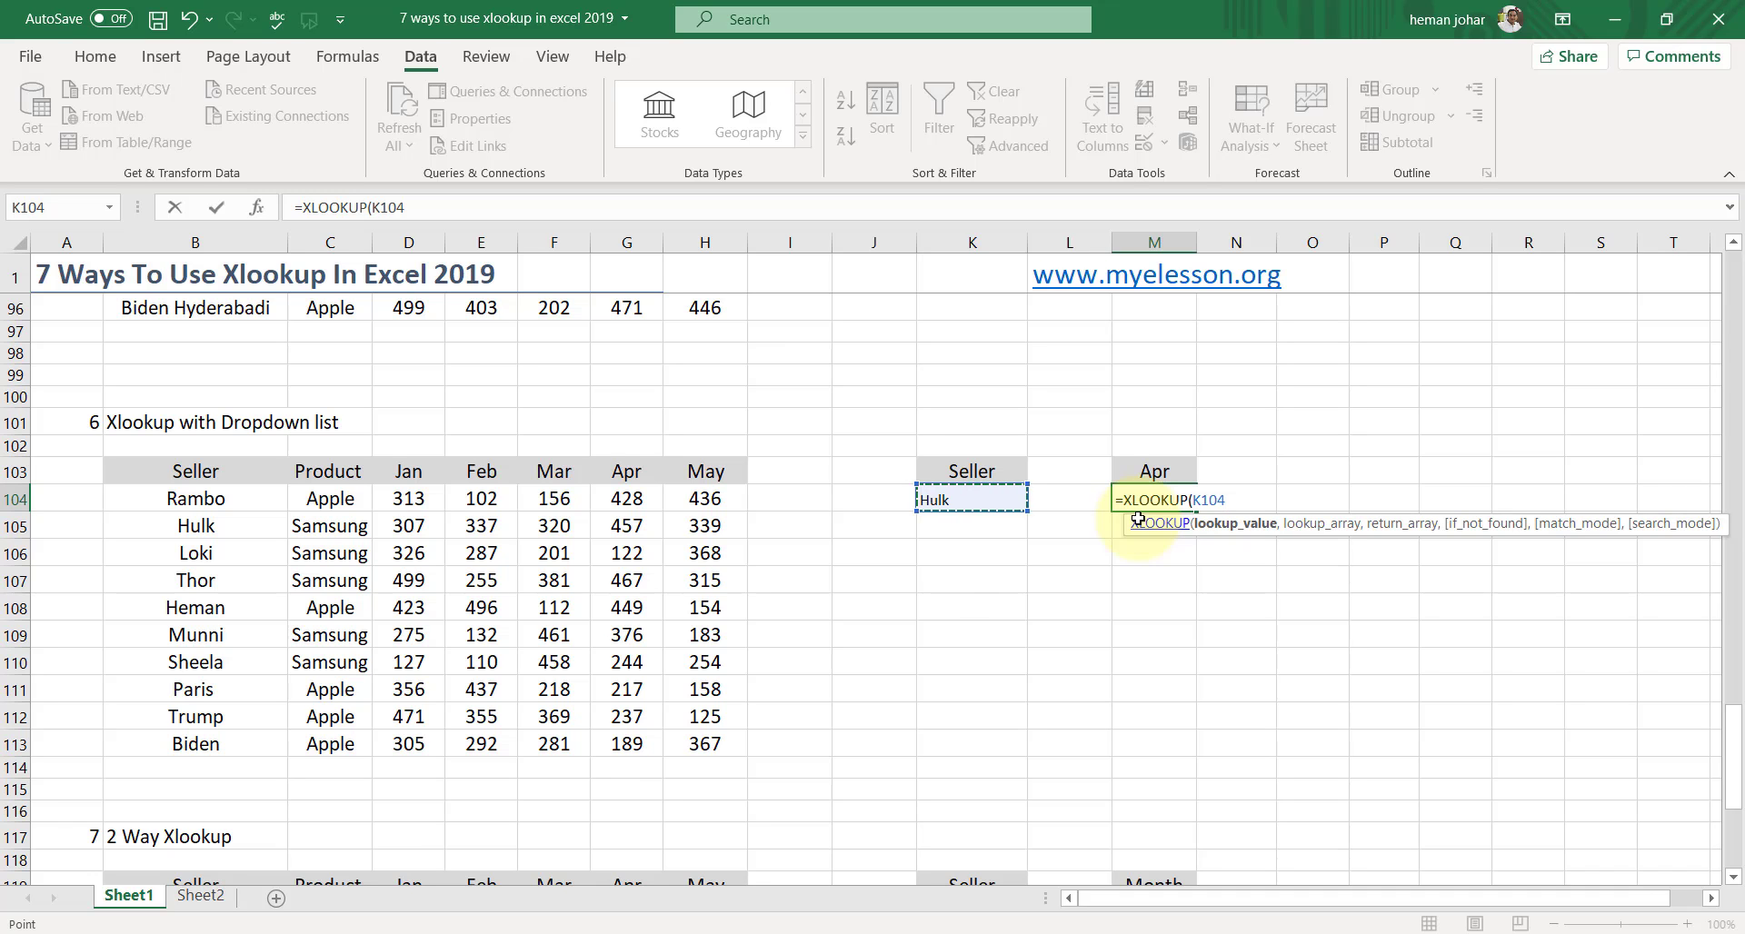
{"action": "type", "text": ","}
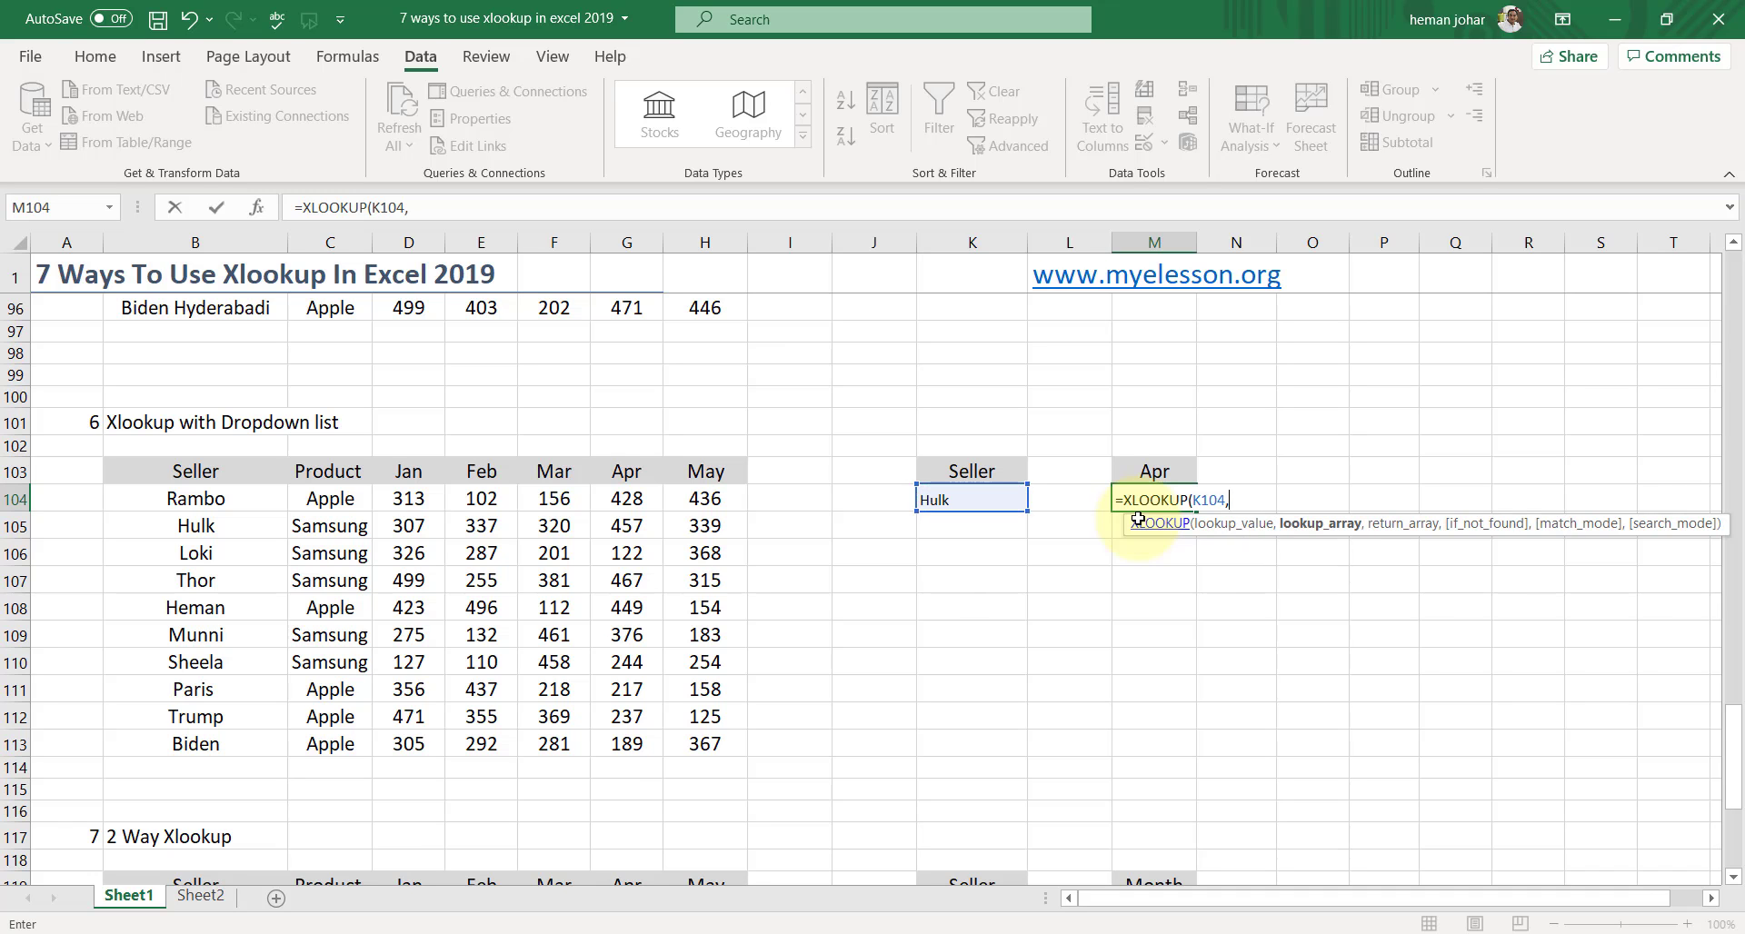
- Set the lookup array of the M104 XLOOKUP to the seller names in B104:B113
{"action": "key", "text": "Left"}
{"action": "key", "text": "Left"}
{"action": "key", "text": "Left"}
{"action": "key", "text": "Left"}
{"action": "key", "text": "Left"}
{"action": "key", "text": "Left"}
{"action": "key", "text": "Left"}
{"action": "key", "text": "Left"}
{"action": "key", "text": "Left"}
{"action": "key", "text": "Left"}
{"action": "key", "text": "Left"}
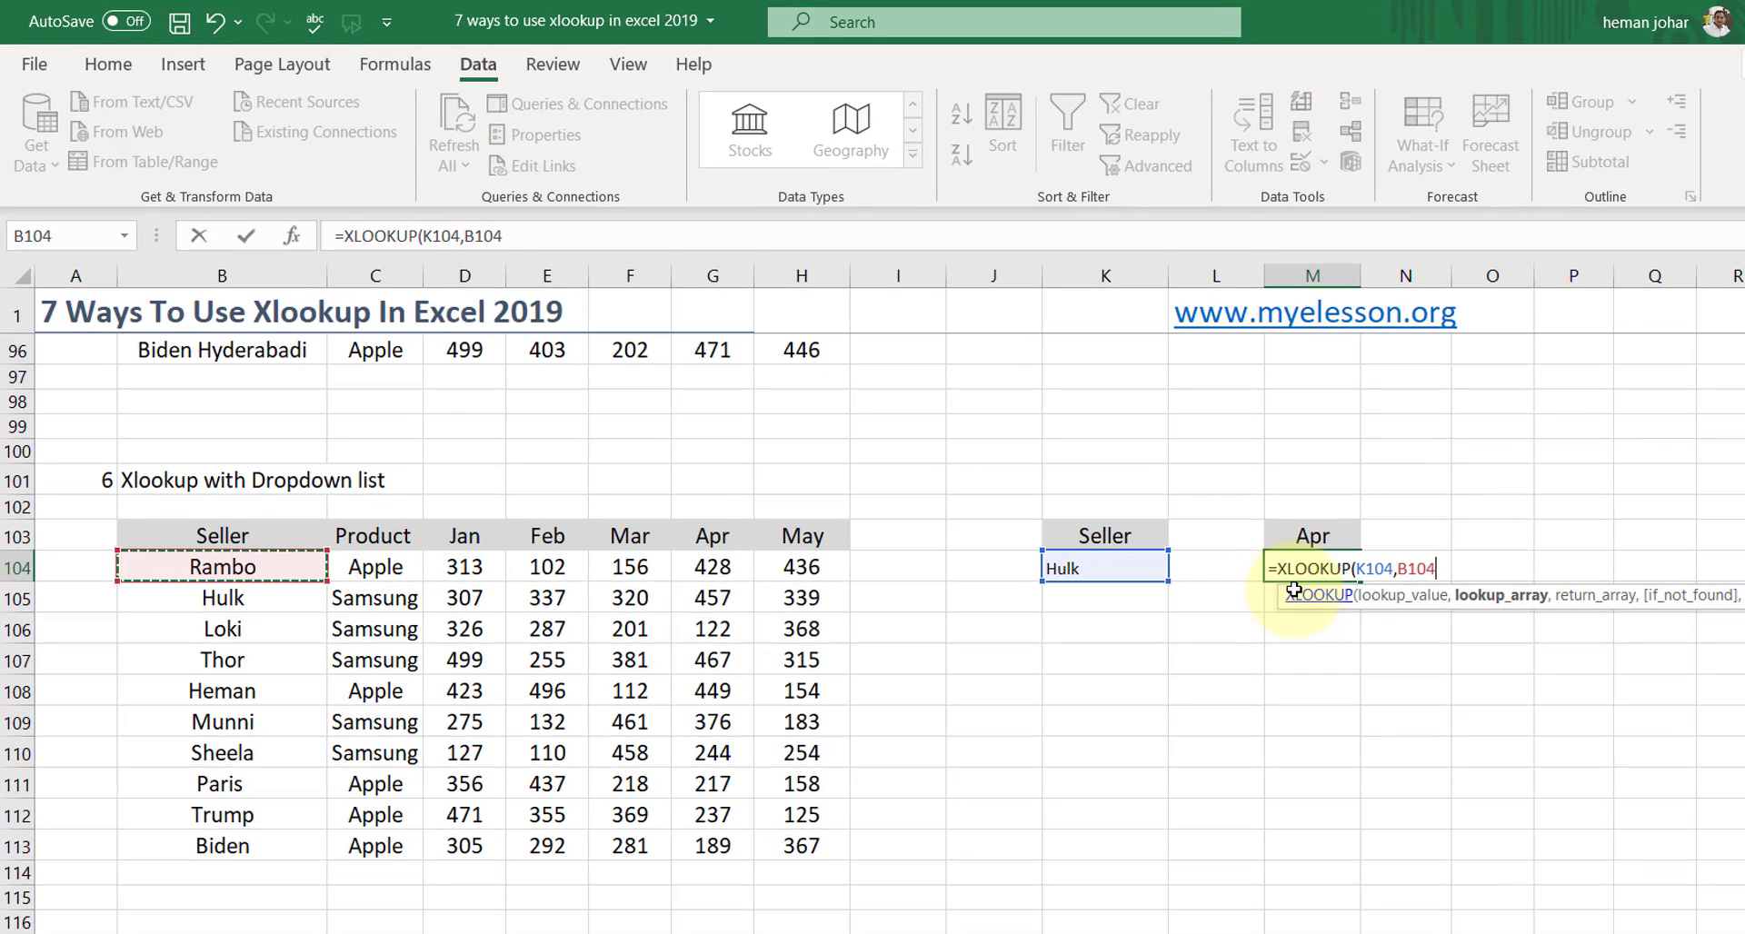
{"action": "key", "text": "ctrl+shift+Down"}
{"action": "type", "text": ","}
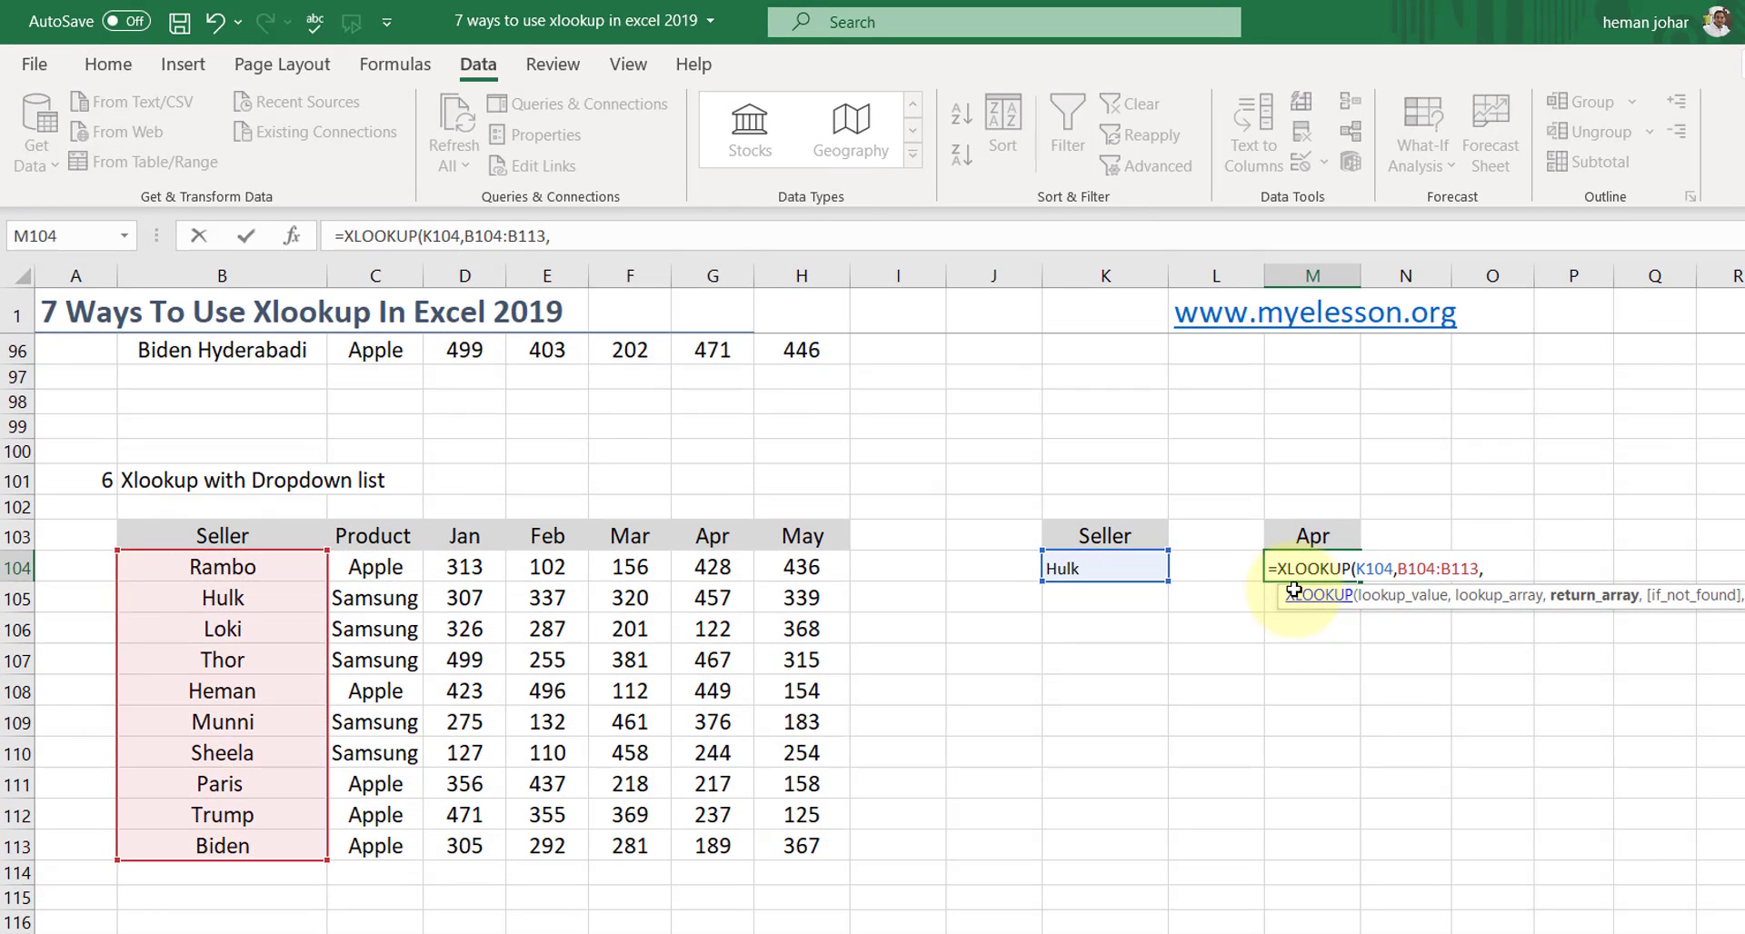
- Set the return array to the Apr figures in G104:G113 and complete the XLOOKUP formula in M104
{"action": "key", "text": "Right"}
{"action": "key", "text": "Left"}
{"action": "key", "text": "Left"}
{"action": "key", "text": "Left"}
{"action": "key", "text": "Left"}
{"action": "key", "text": "Left"}
{"action": "key", "text": "Left"}
{"action": "key", "text": "Left"}
{"action": "key", "text": "Left"}
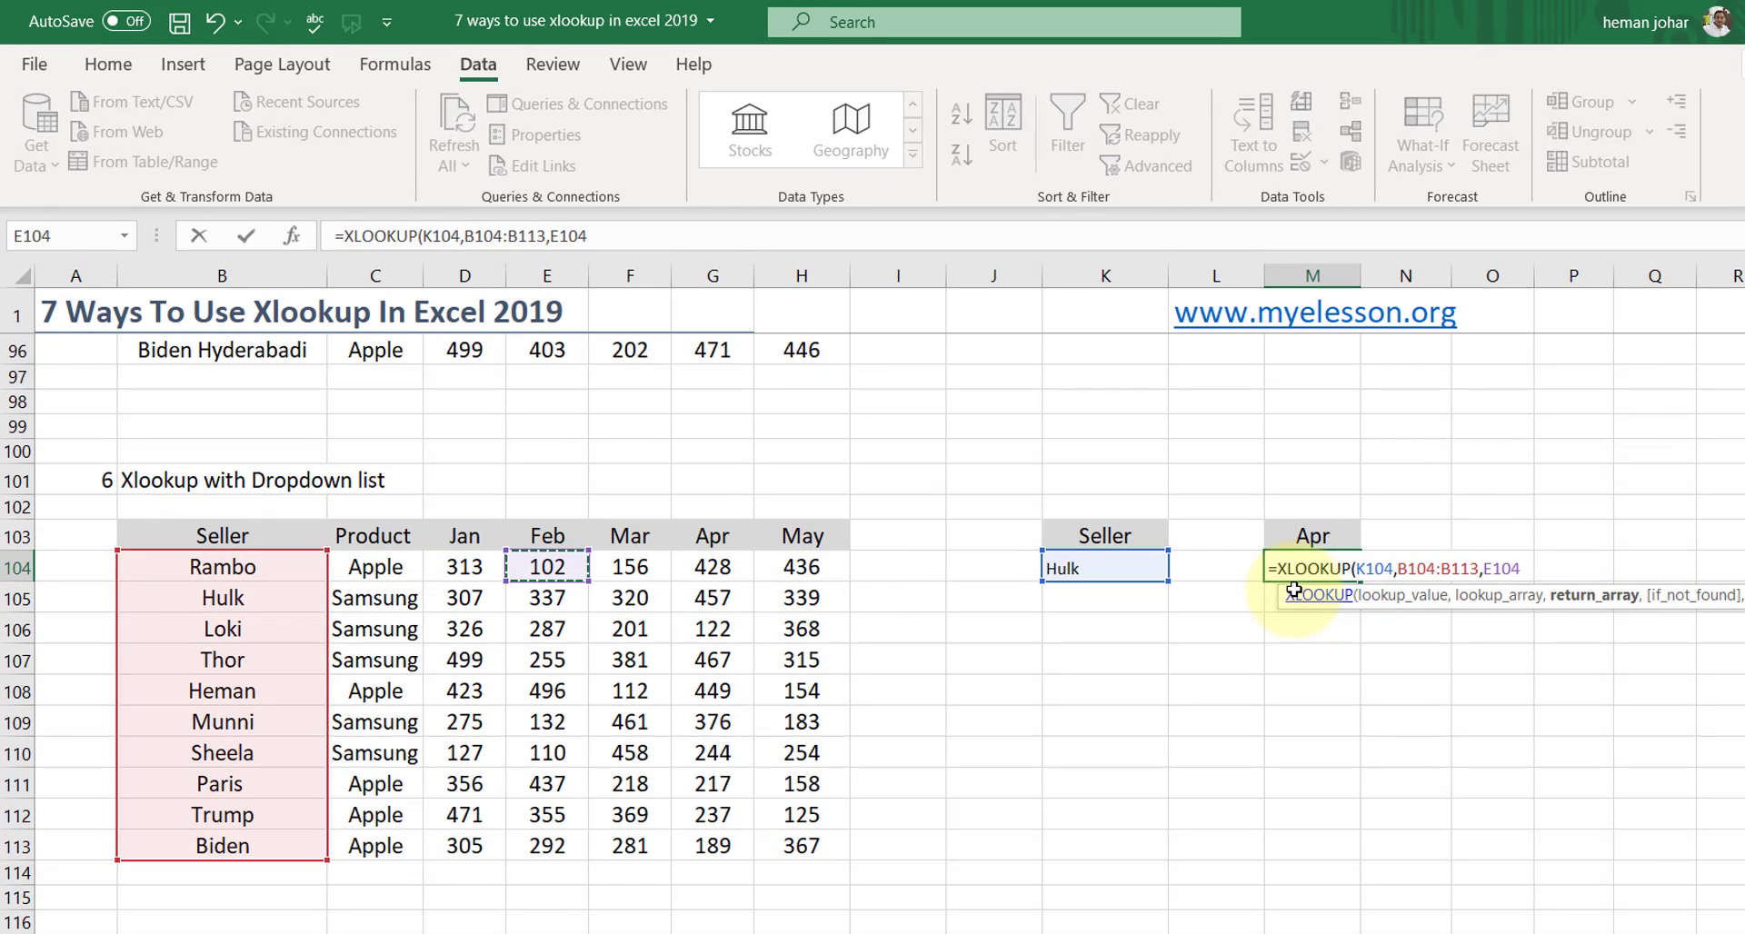
{"action": "key", "text": "Right"}
{"action": "key", "text": "Right"}
{"action": "key", "text": "ctrl+shift+Down"}
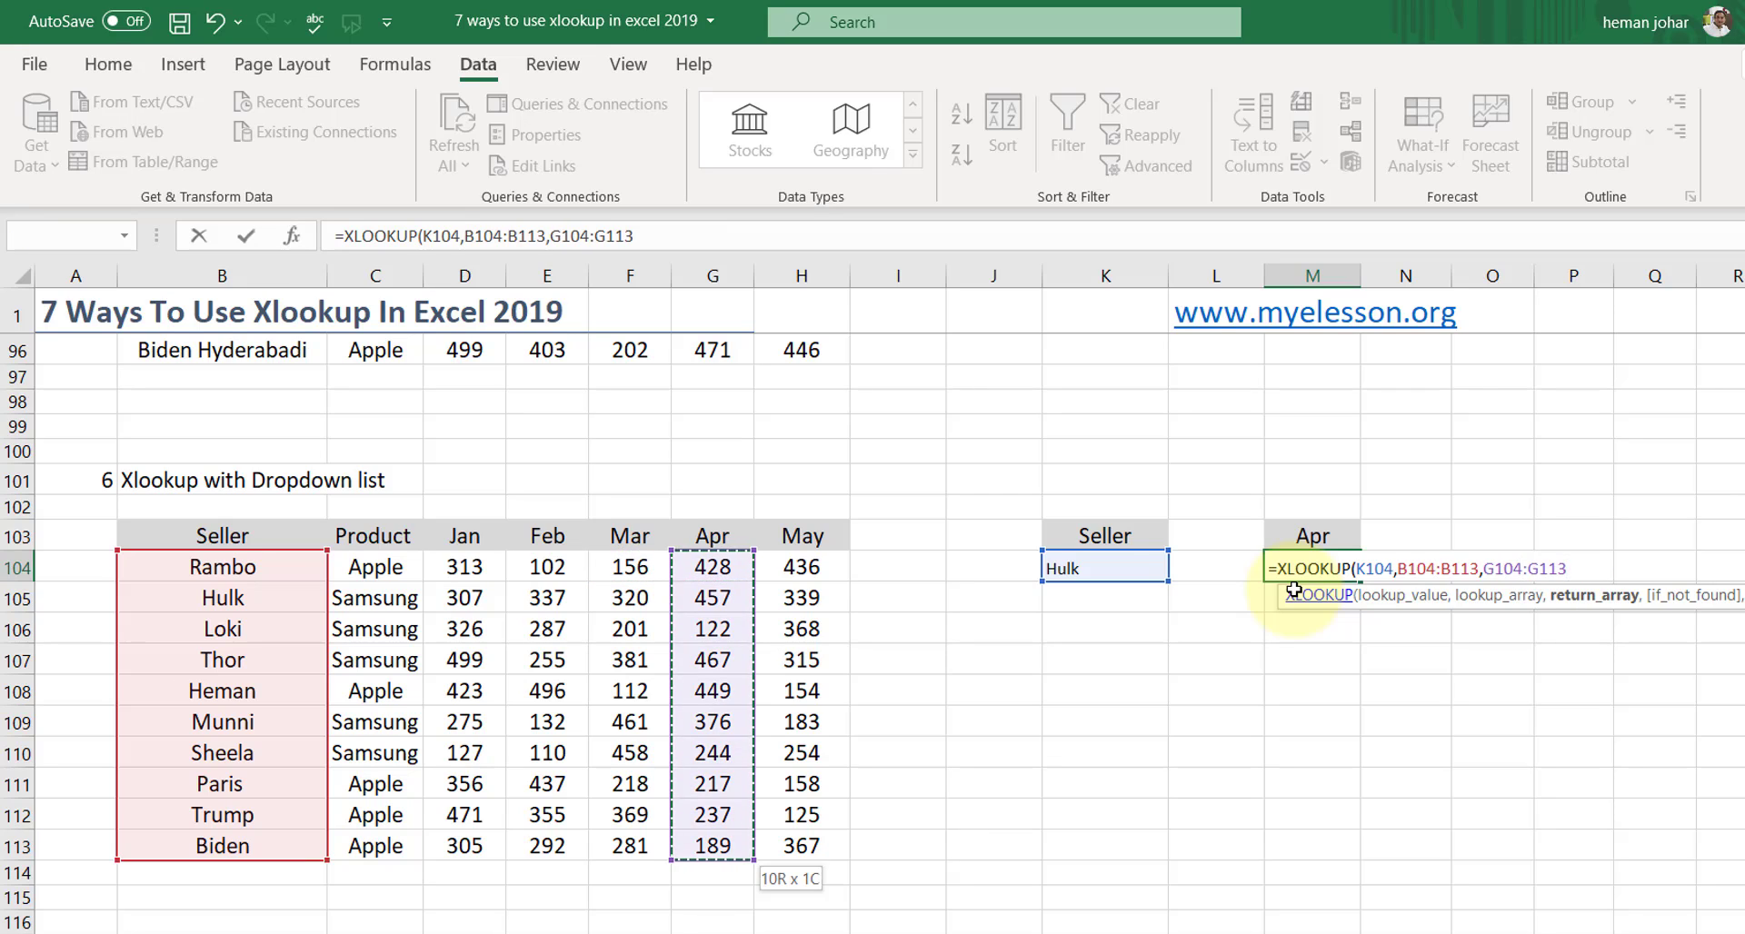
{"action": "type", "text": ")"}
{"action": "key", "text": "Return"}
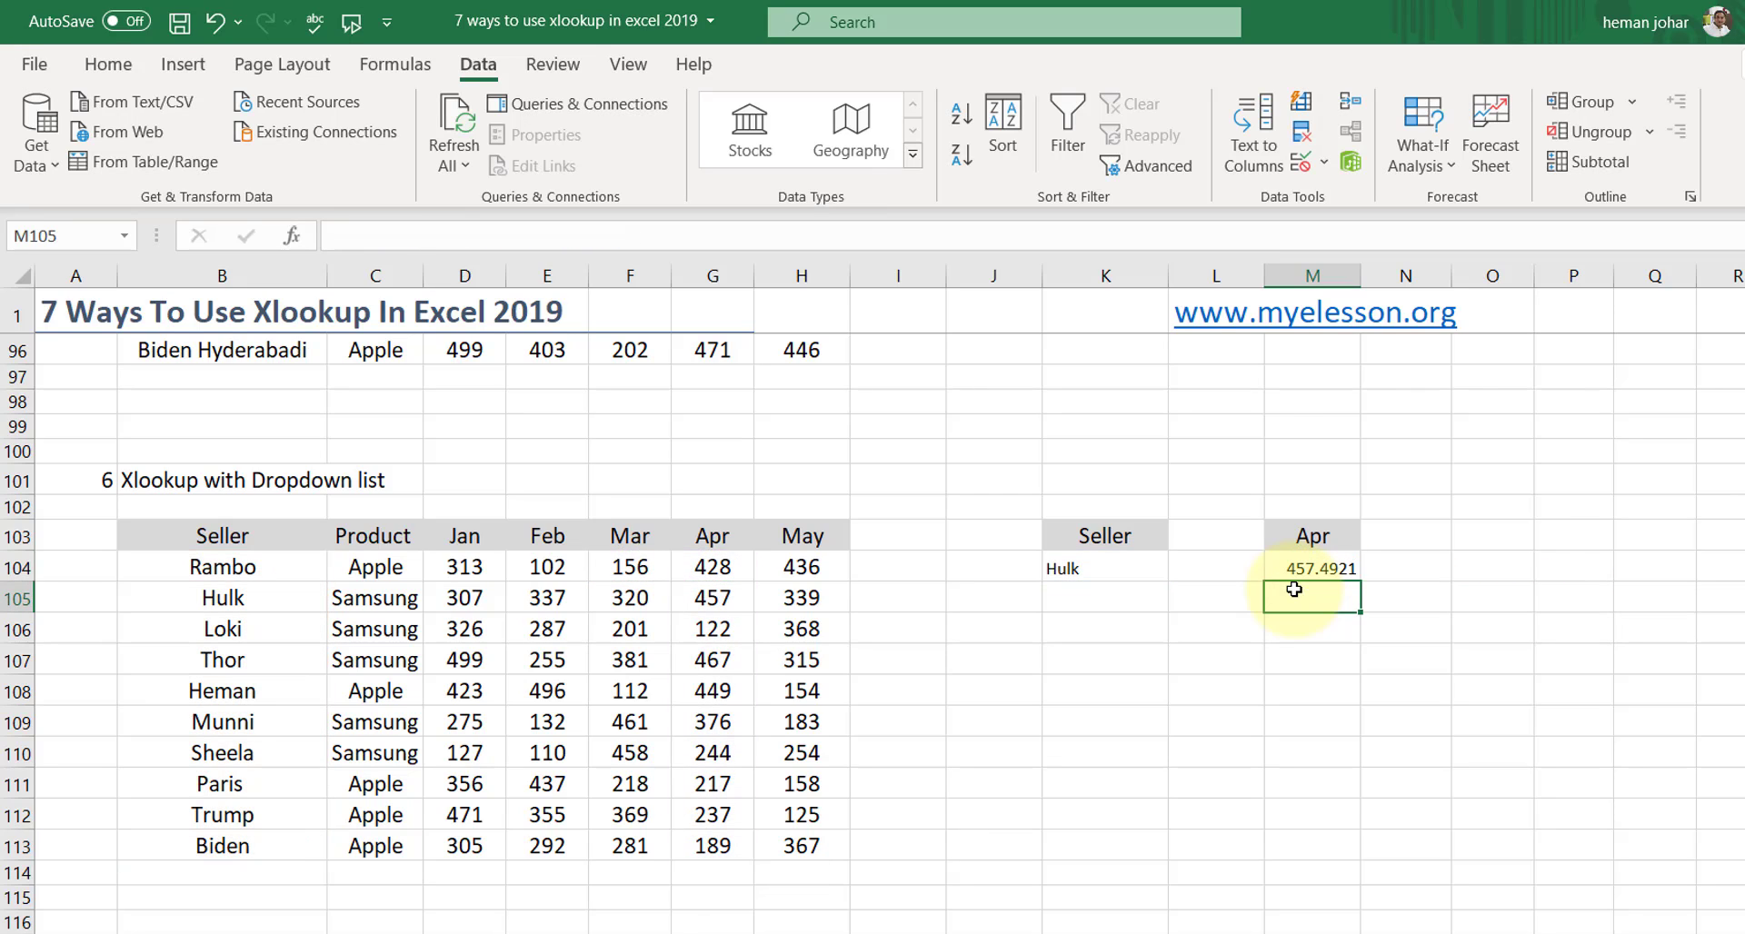
- Copy the formatting of seller cell B104 to K104 and M104 with Format Painter
{"action": "key", "text": "Up"}
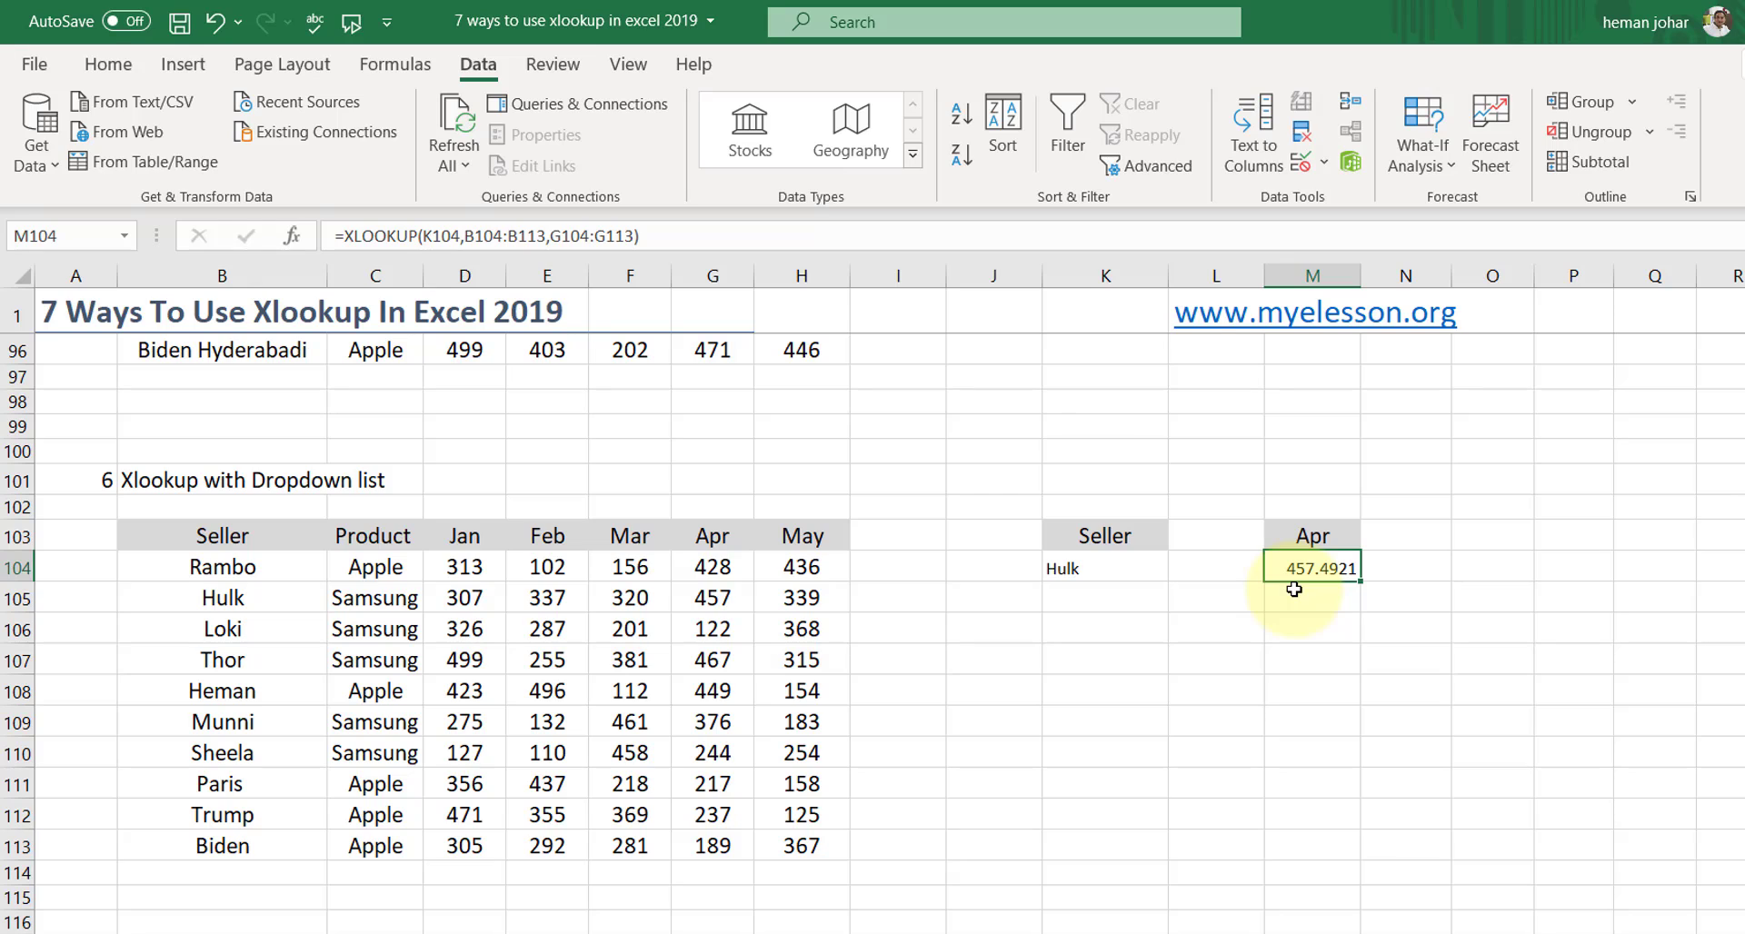
{"action": "key", "text": "Left"}
{"action": "key", "text": "Left"}
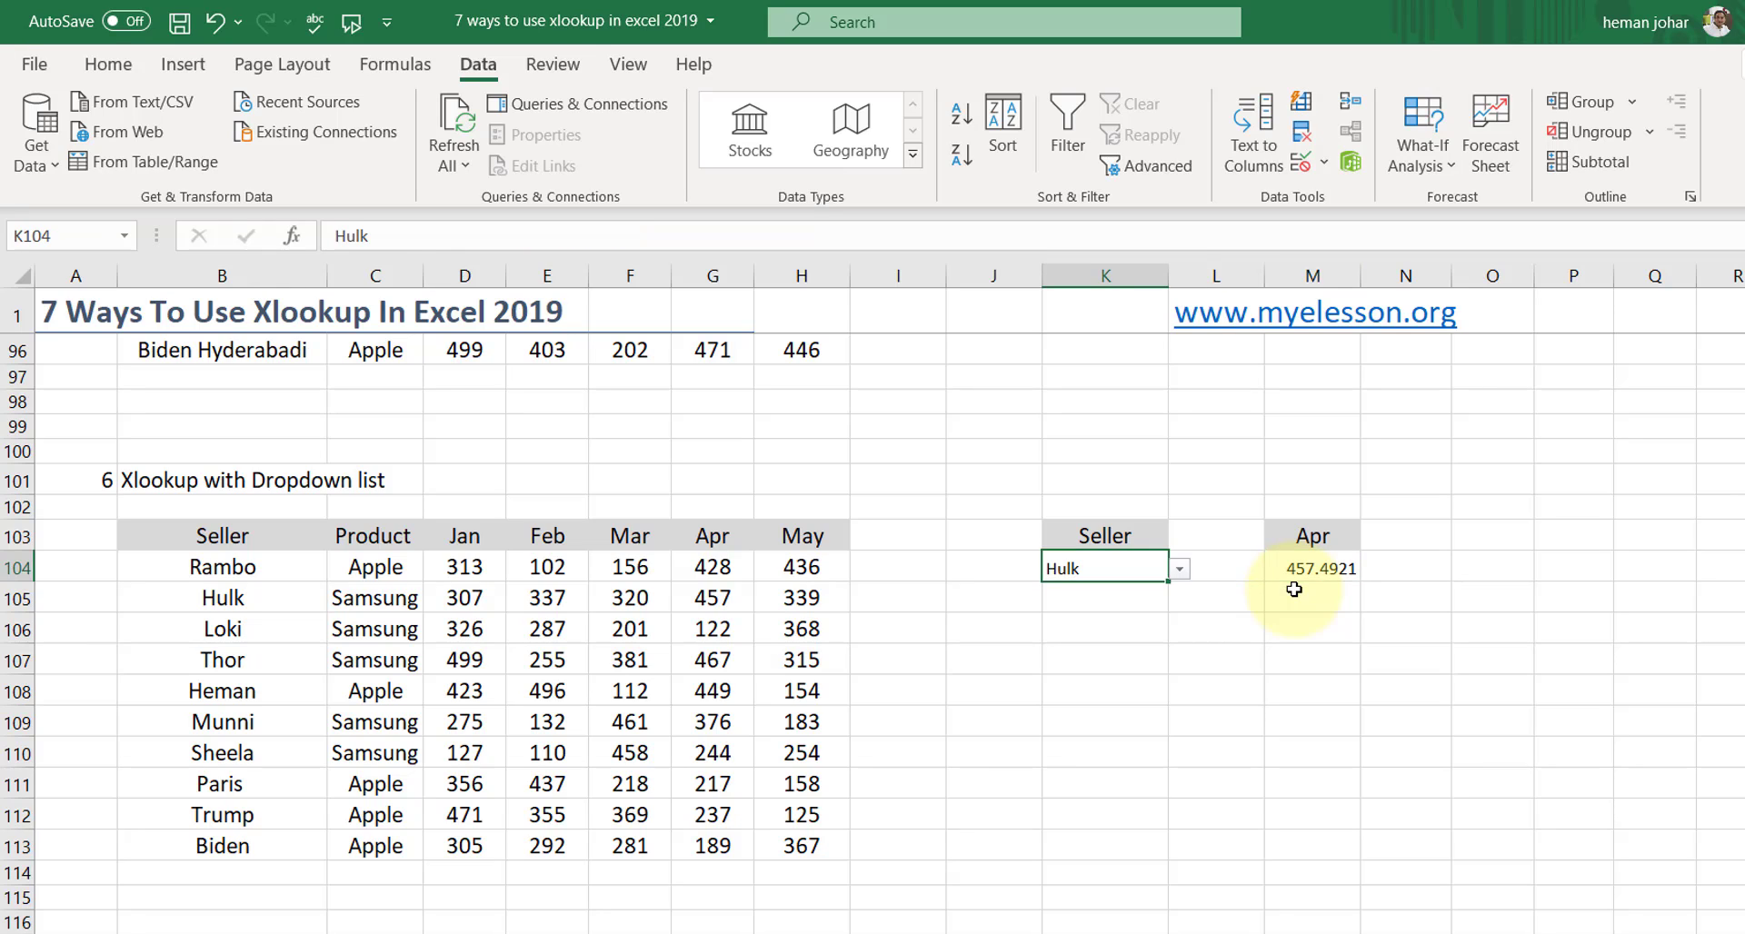
{"action": "left_click", "coordinate": [282, 565]}
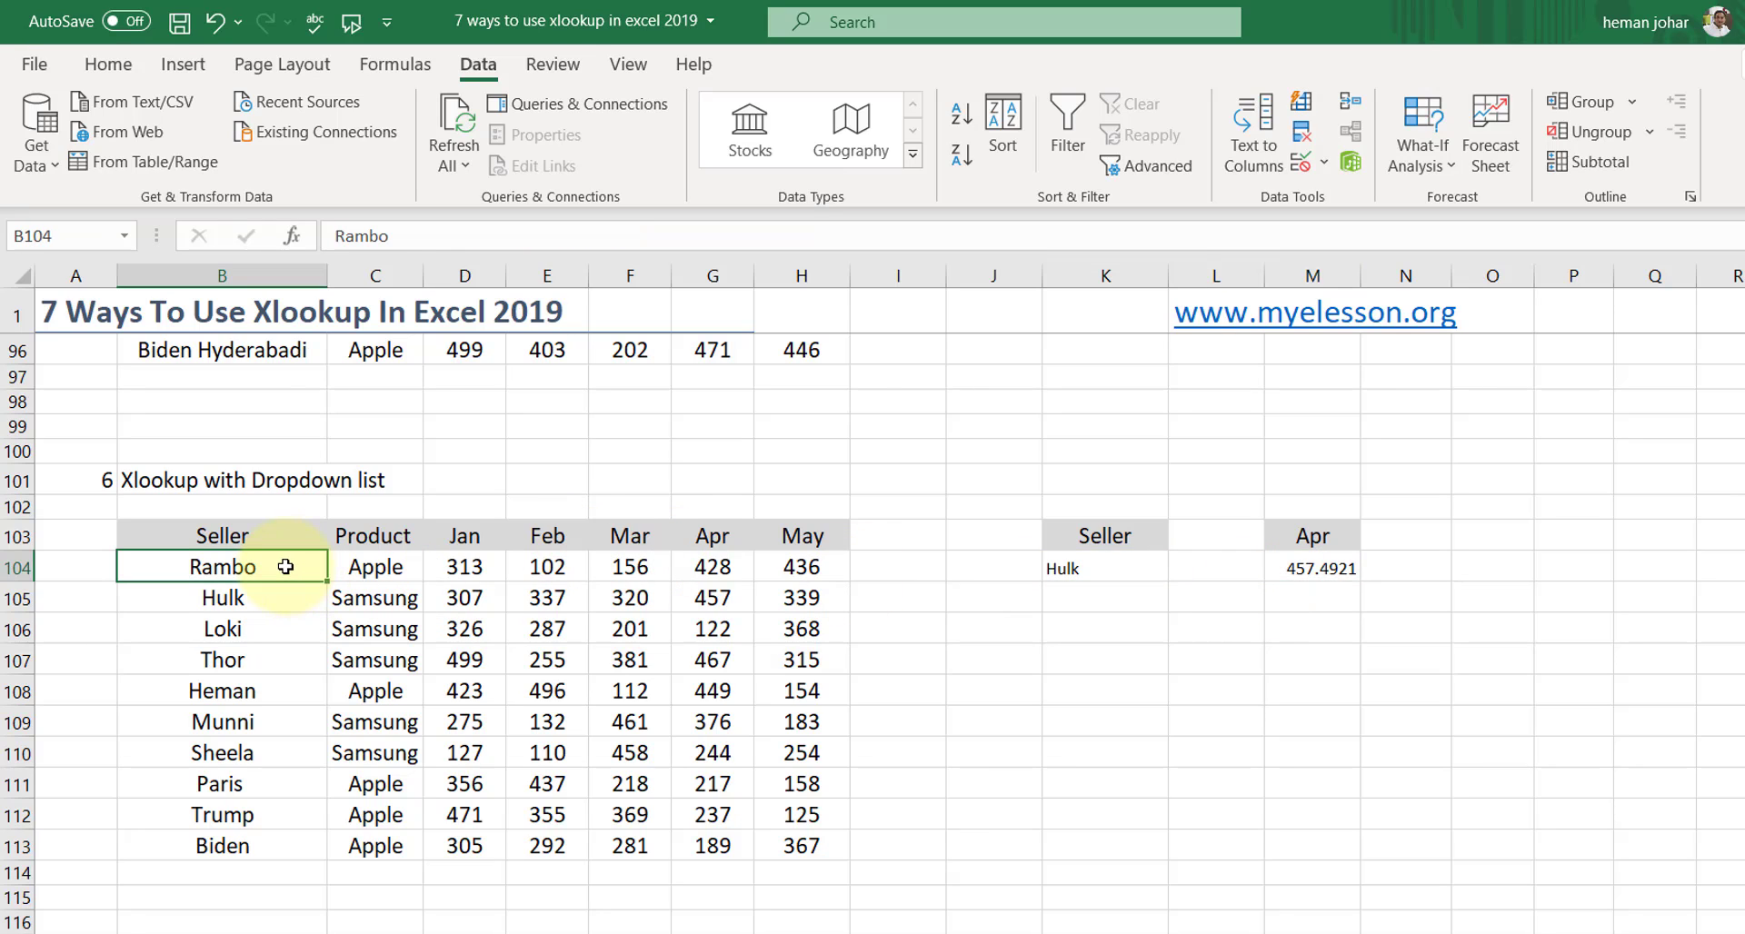
{"action": "left_click", "coordinate": [108, 63]}
{"action": "left_click", "coordinate": [134, 156]}
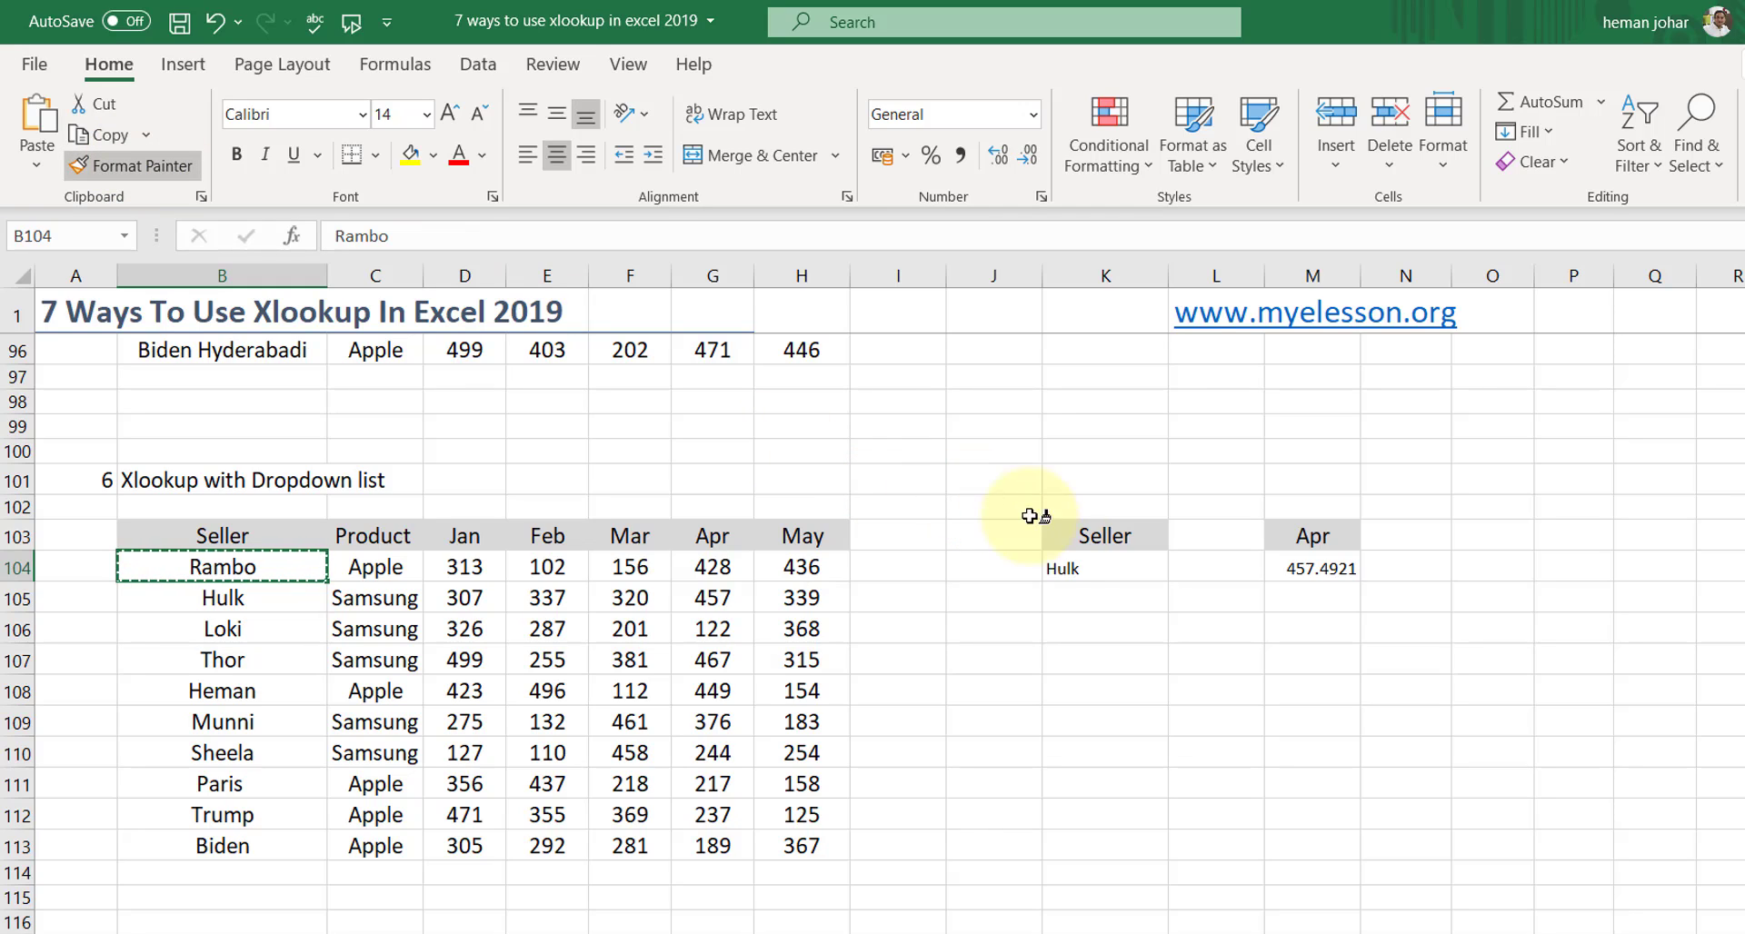
{"action": "left_click", "coordinate": [1068, 568]}
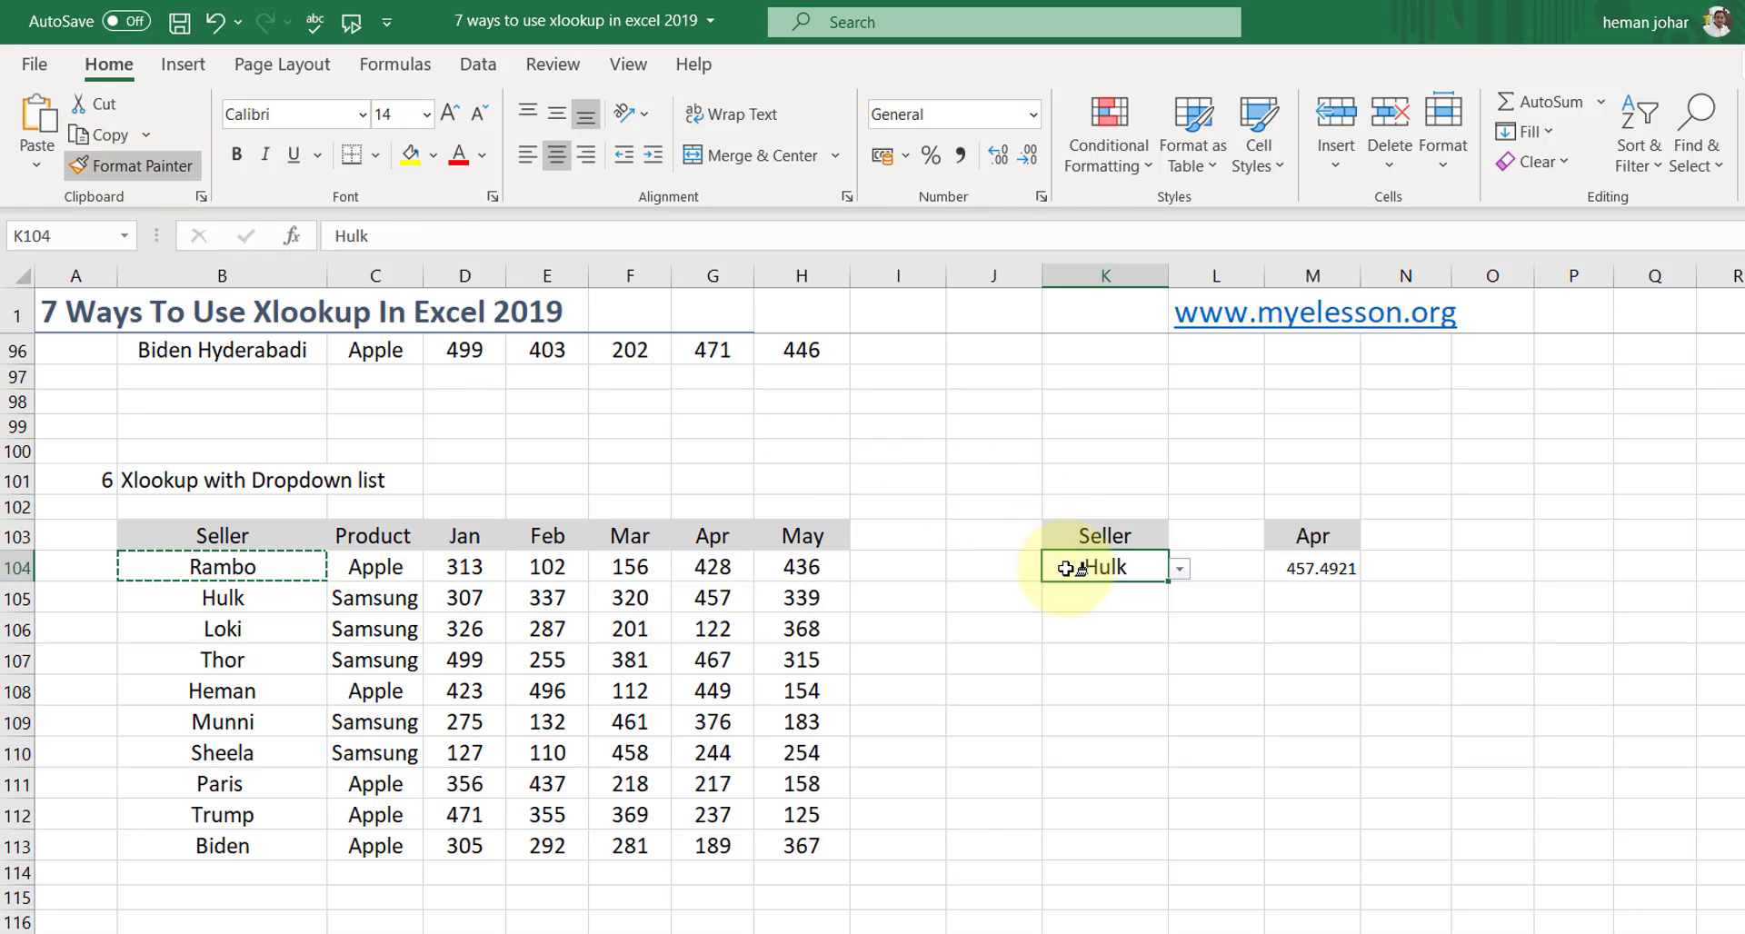
{"action": "left_click", "coordinate": [1301, 566]}
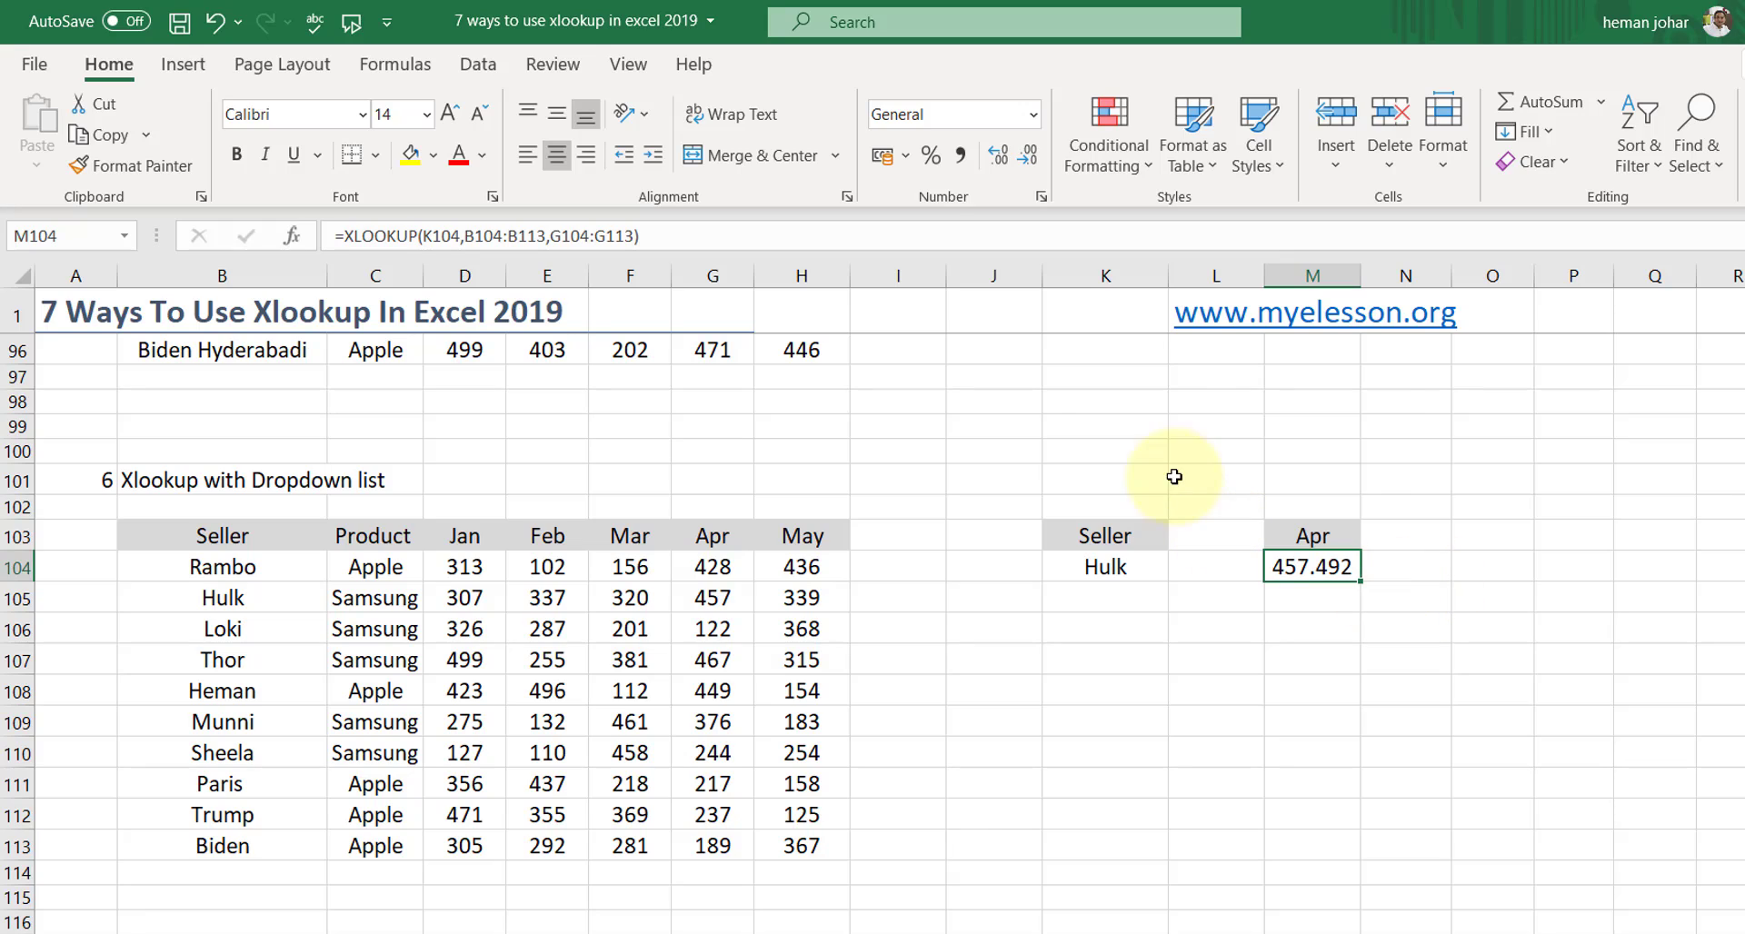
- Reduce the decimals of the Apr lookup result in M104 so it displays as a whole number
{"action": "left_click", "coordinate": [1037, 163]}
{"action": "left_click", "coordinate": [1037, 164]}
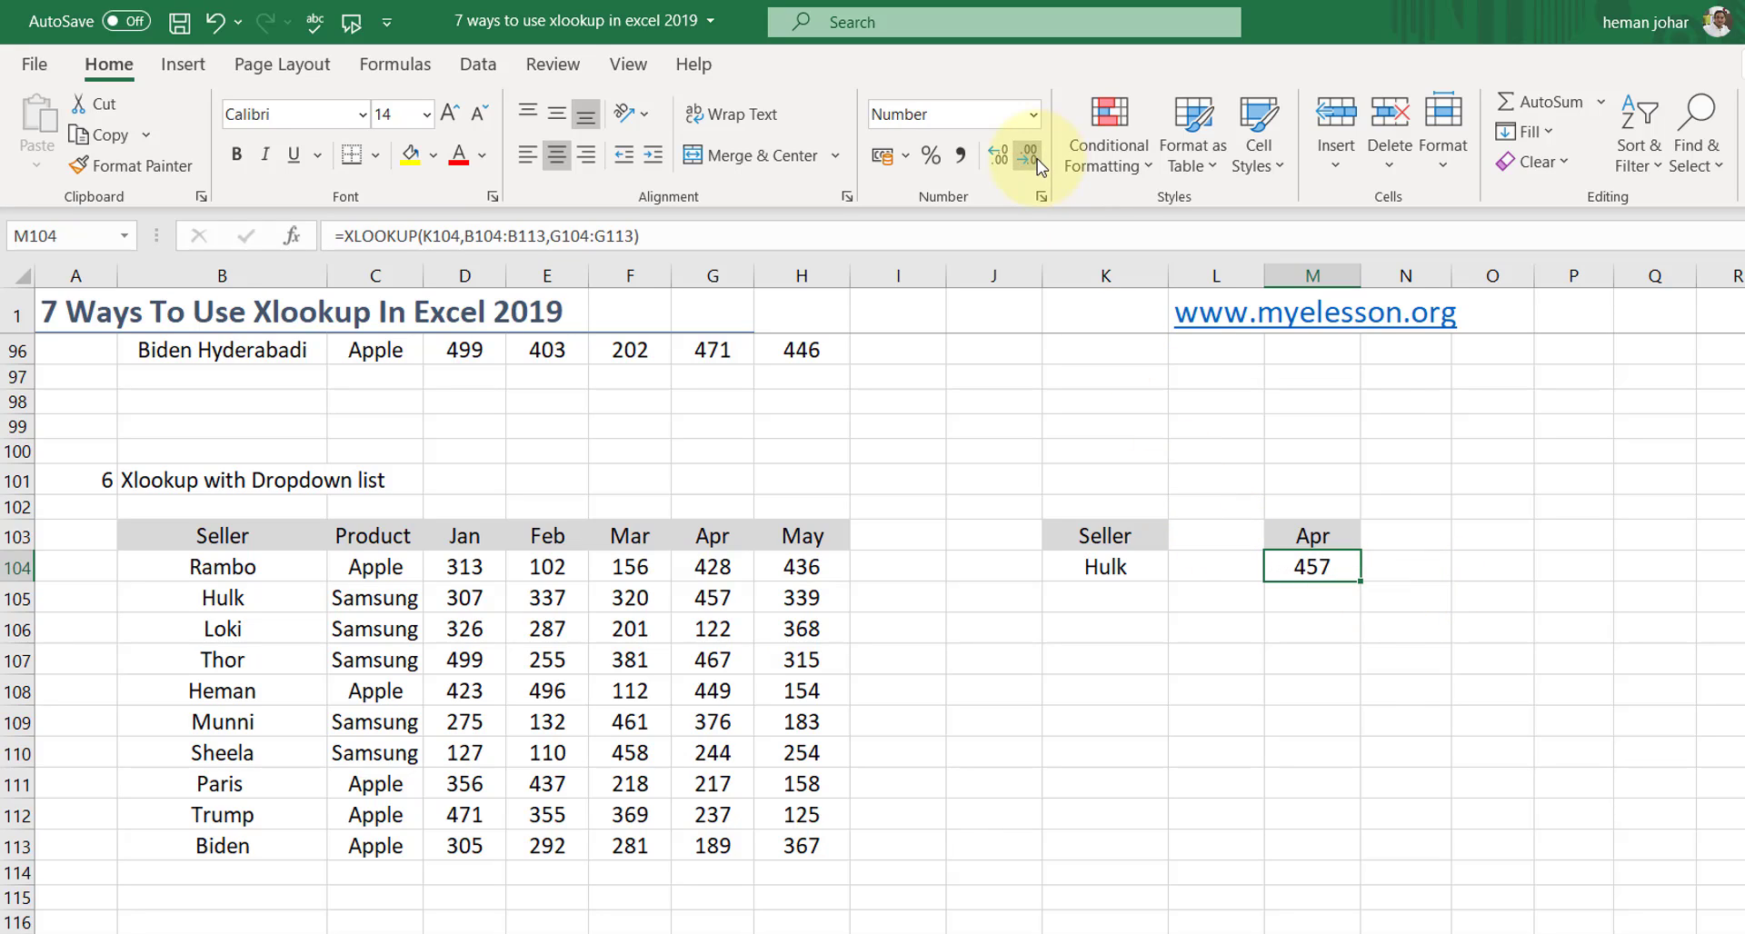
{"action": "left_click", "coordinate": [1336, 724]}
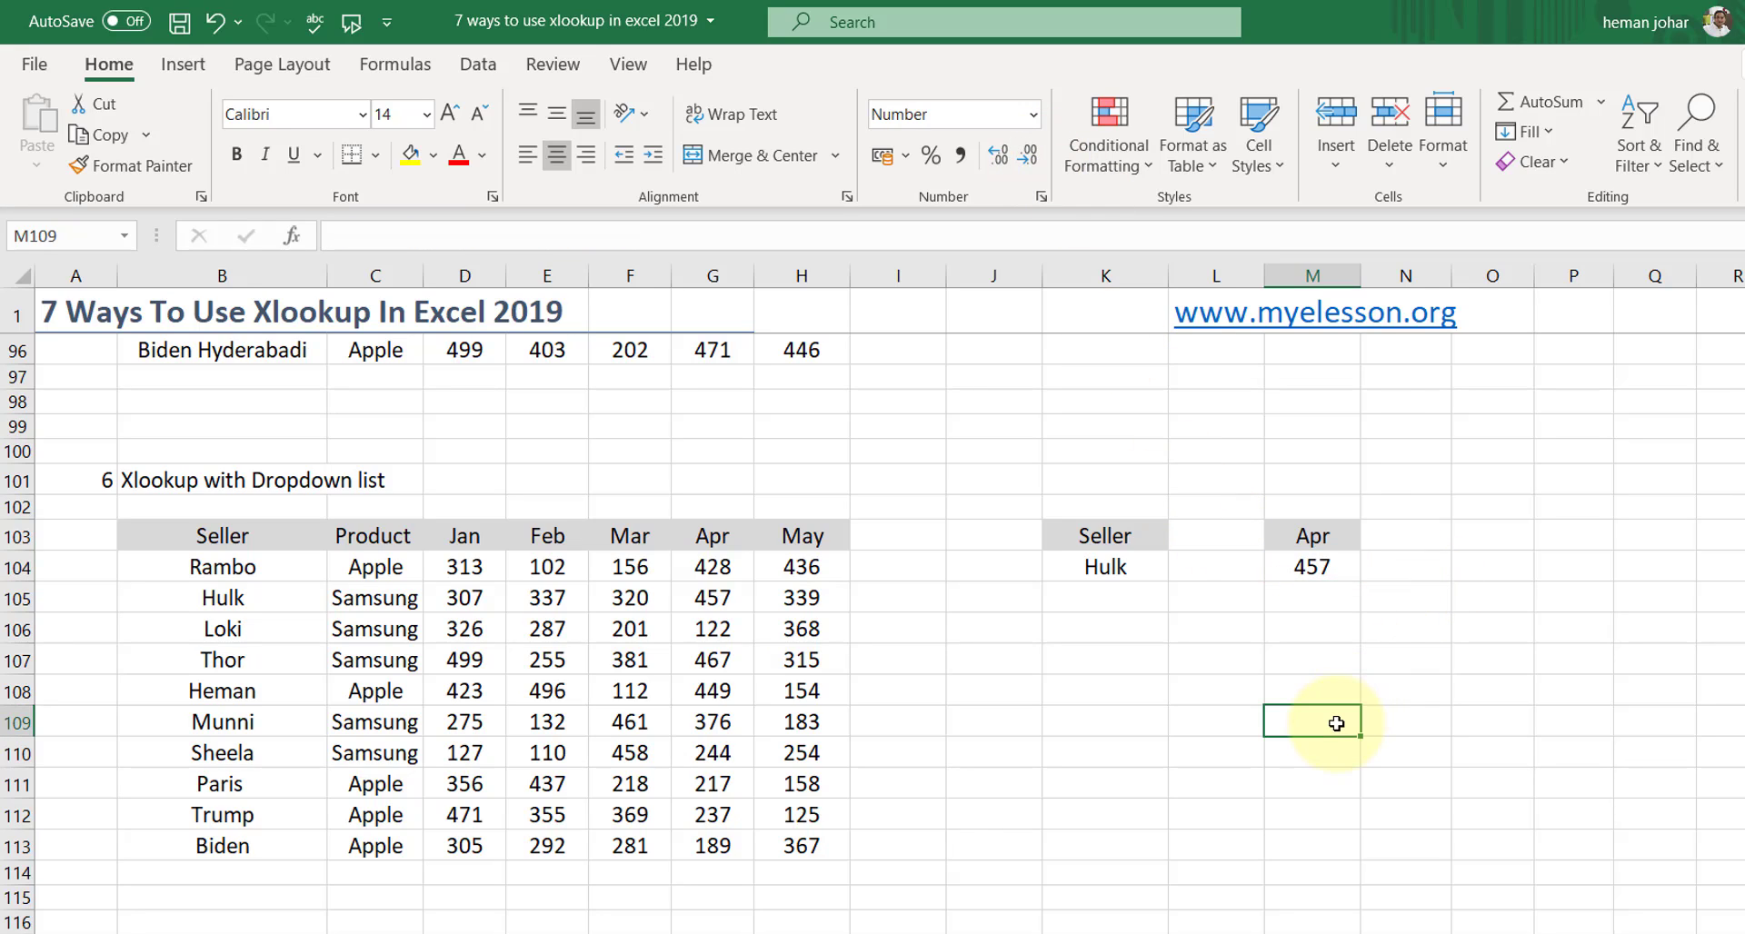
- Test the seller dropdown in K104 by choosing the seller from row 109 and finally Trump
{"action": "left_click", "coordinate": [1143, 567]}
{"action": "left_click", "coordinate": [1179, 570]}
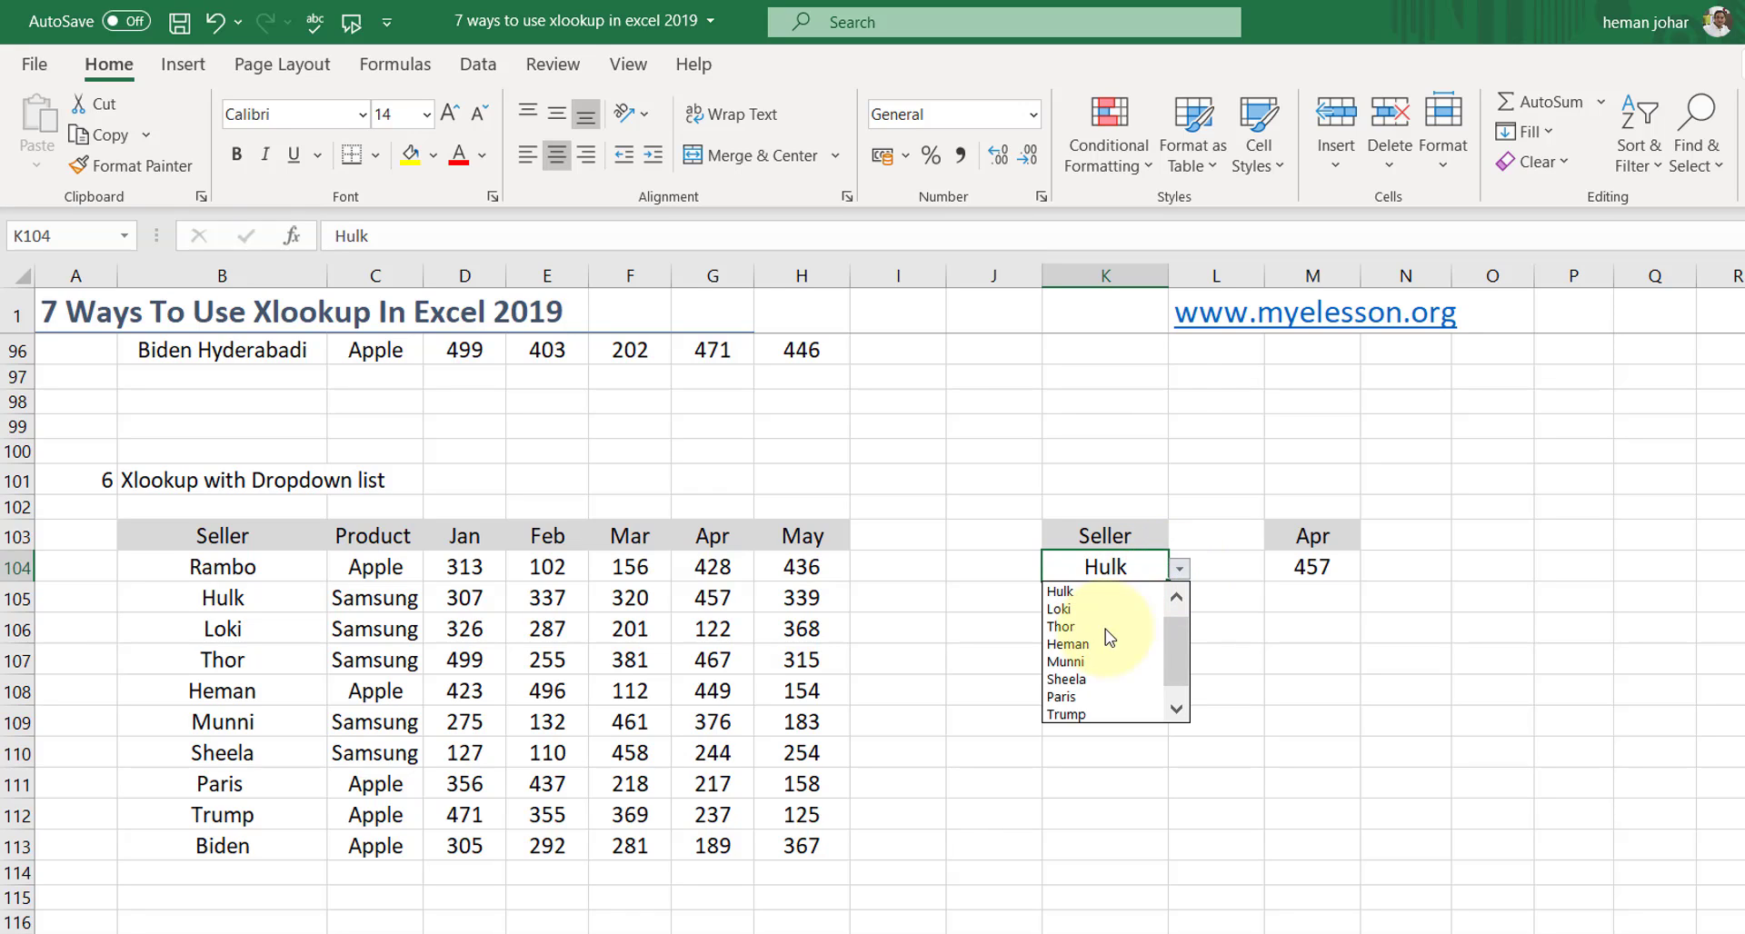
{"action": "left_click", "coordinate": [1090, 662]}
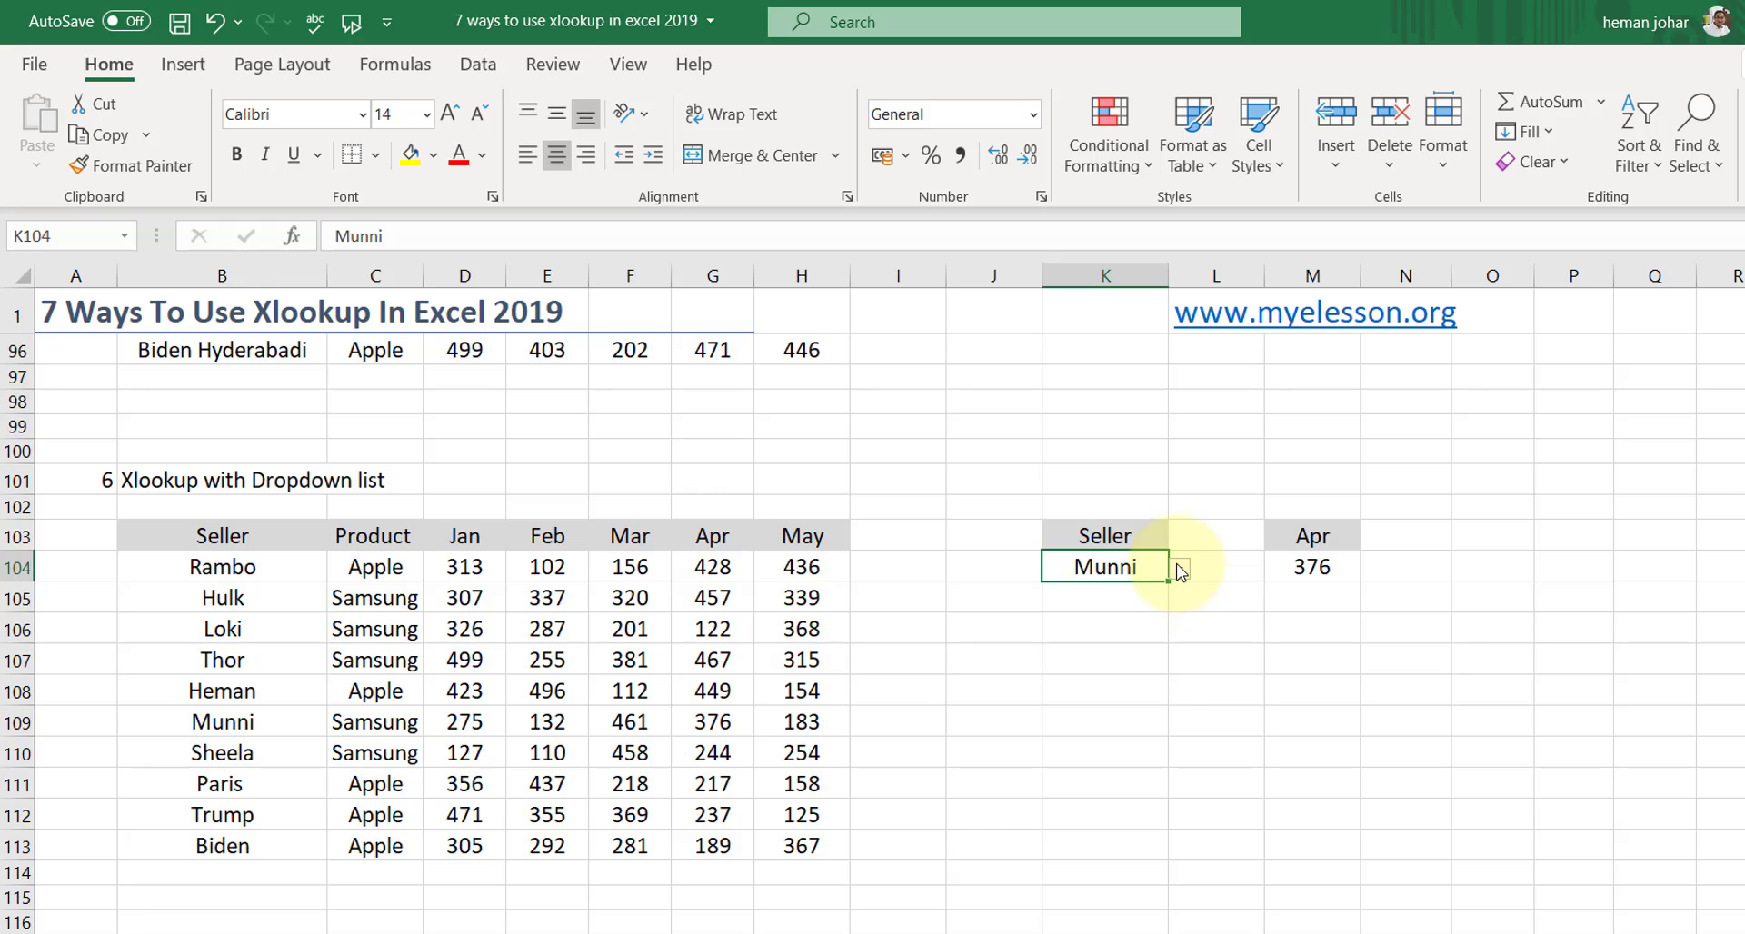
{"action": "left_click", "coordinate": [1179, 569]}
{"action": "left_click", "coordinate": [1099, 697]}
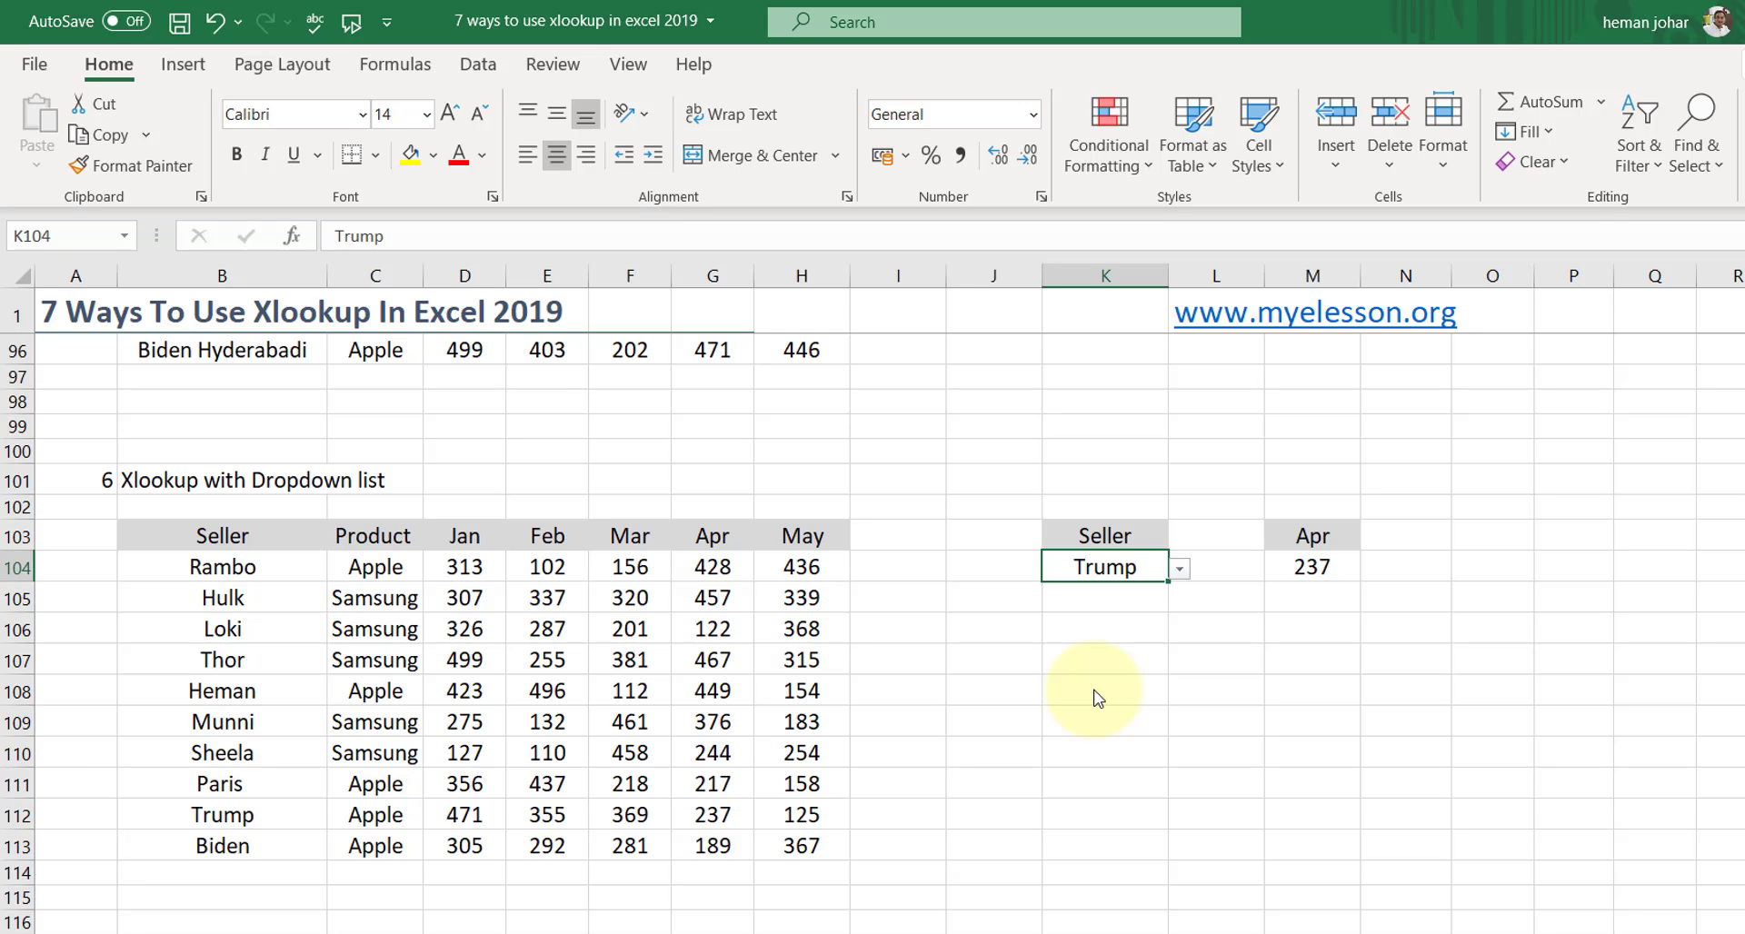
- Change the seller in K120 of the 2 Way Xlookup section to Thor and check the result against F123
{"action": "scroll", "coordinate": [1098, 697], "scroll_direction": "down", "scroll_amount": 5}
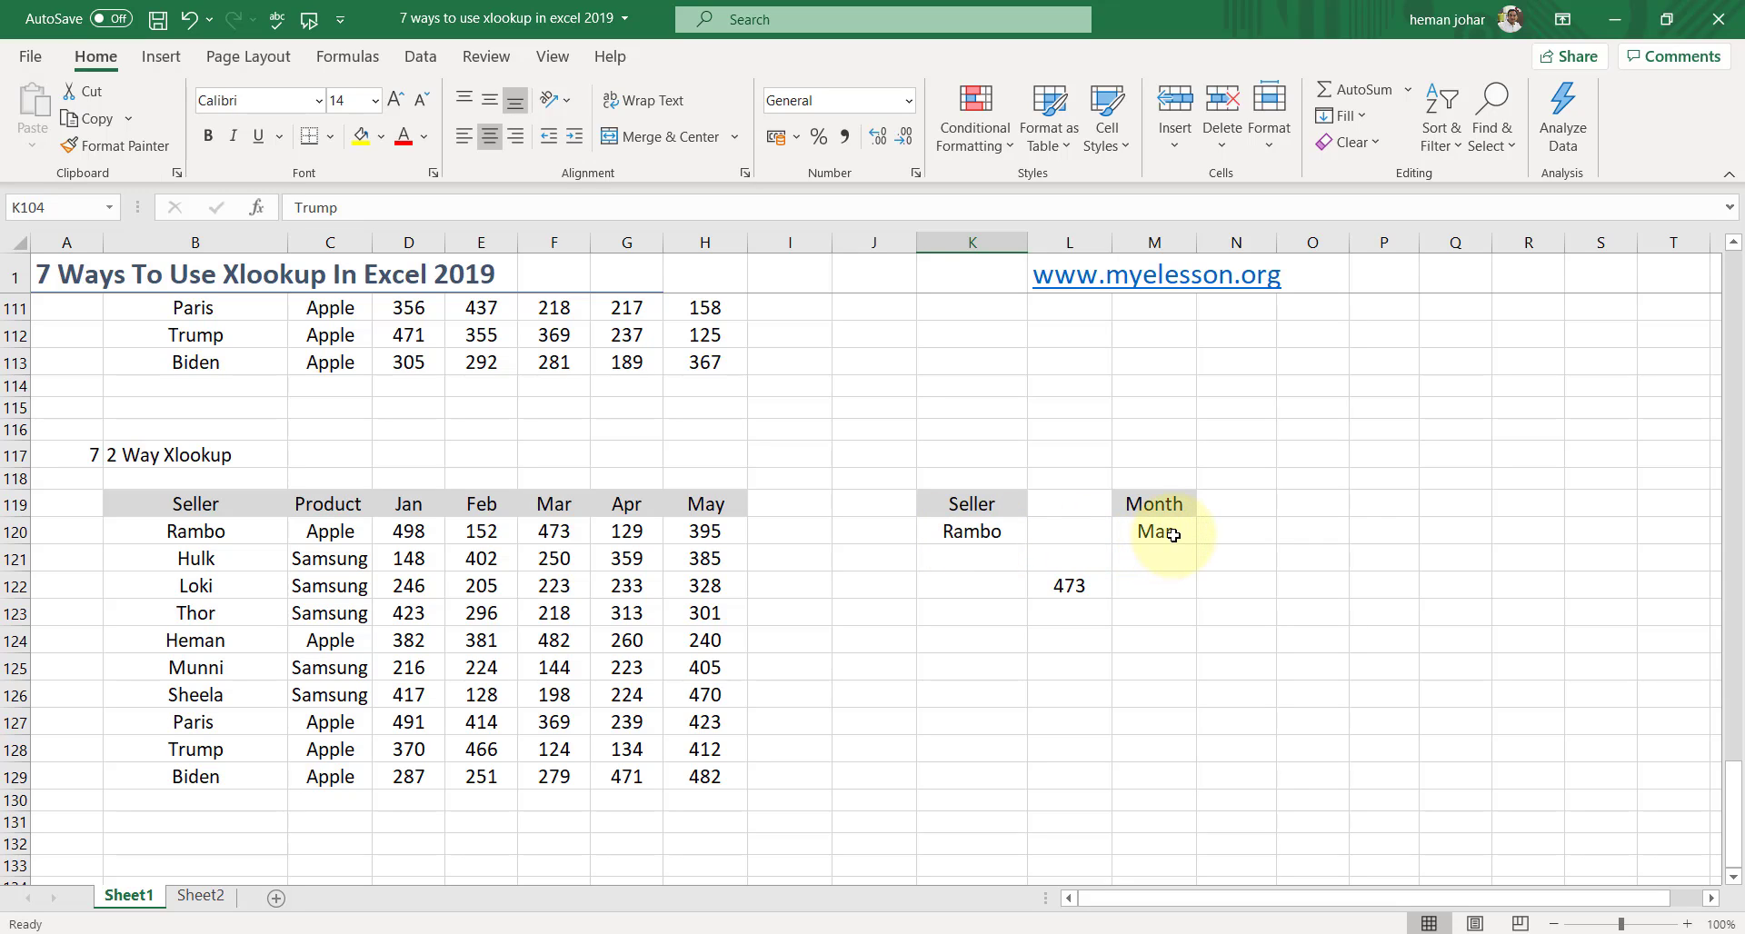
{"action": "left_click", "coordinate": [1063, 589]}
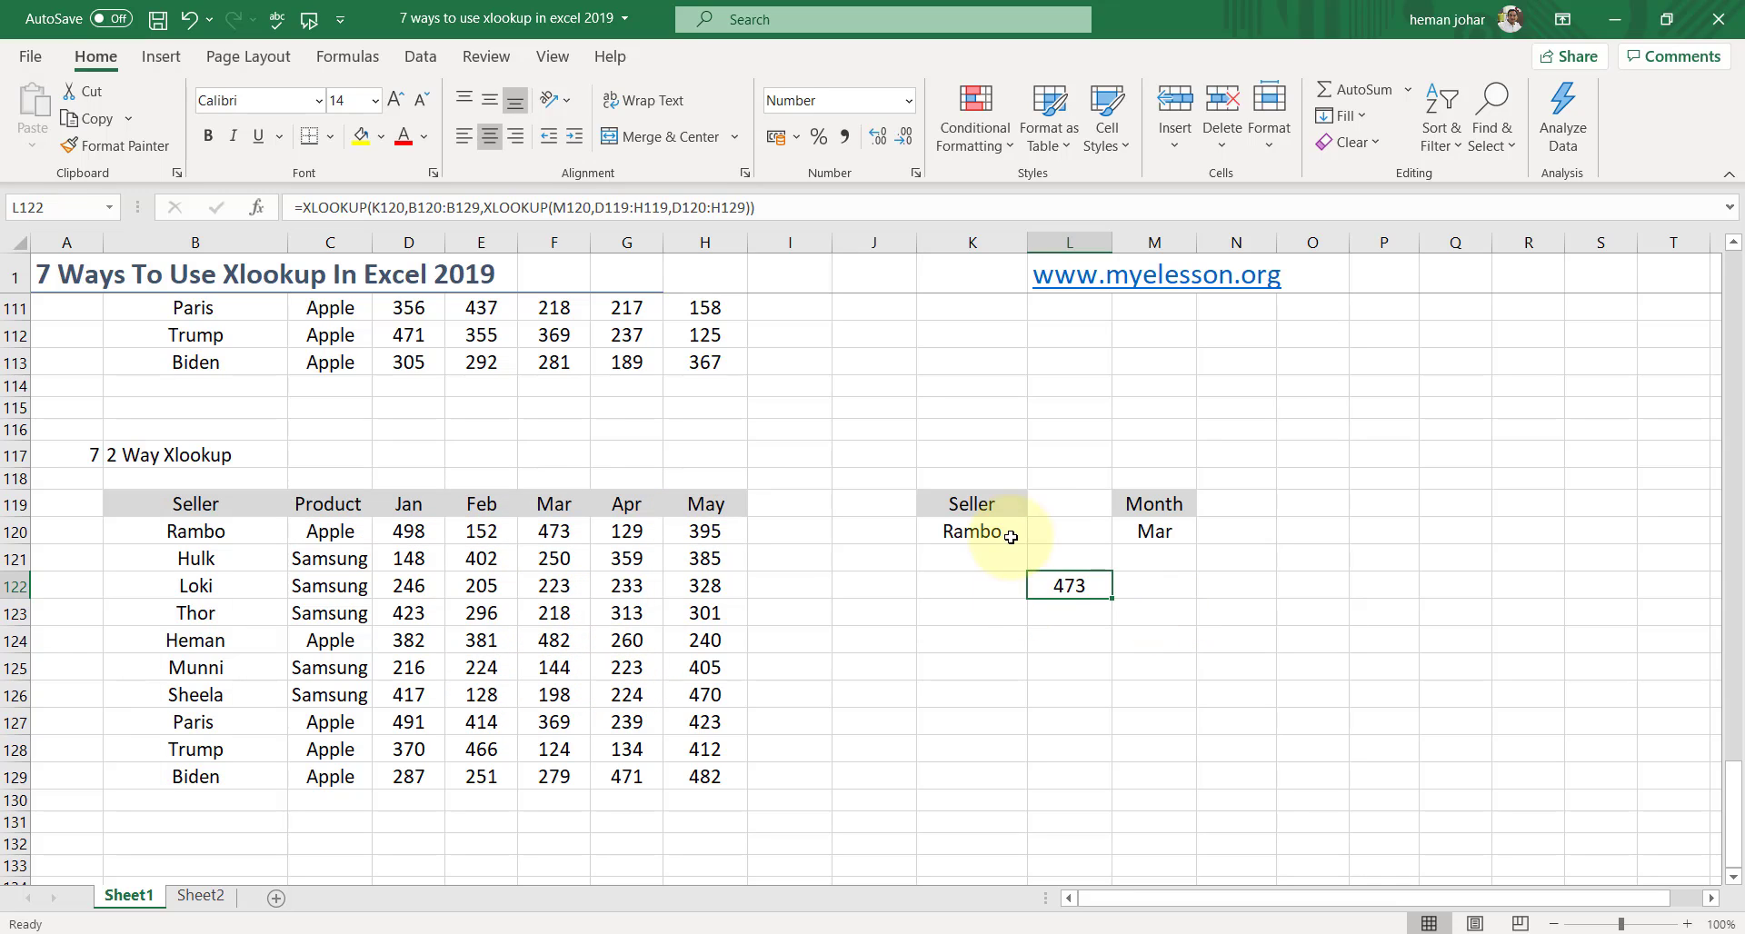
{"action": "left_click", "coordinate": [1153, 529]}
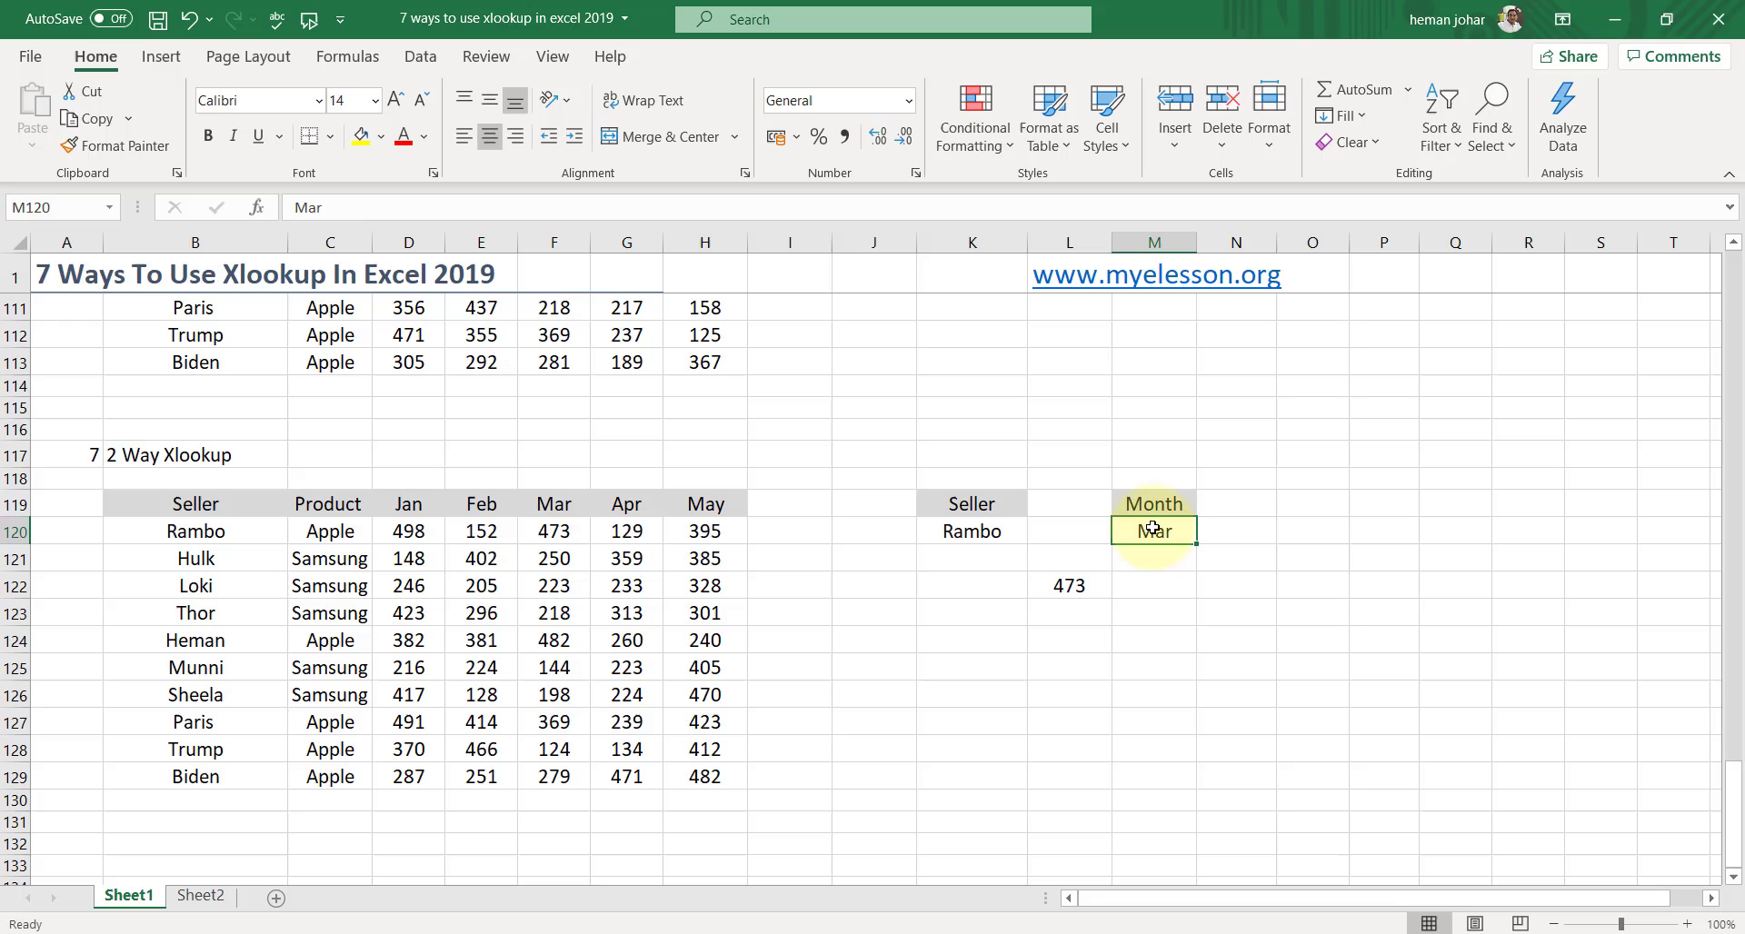
{"action": "left_click", "coordinate": [1000, 530]}
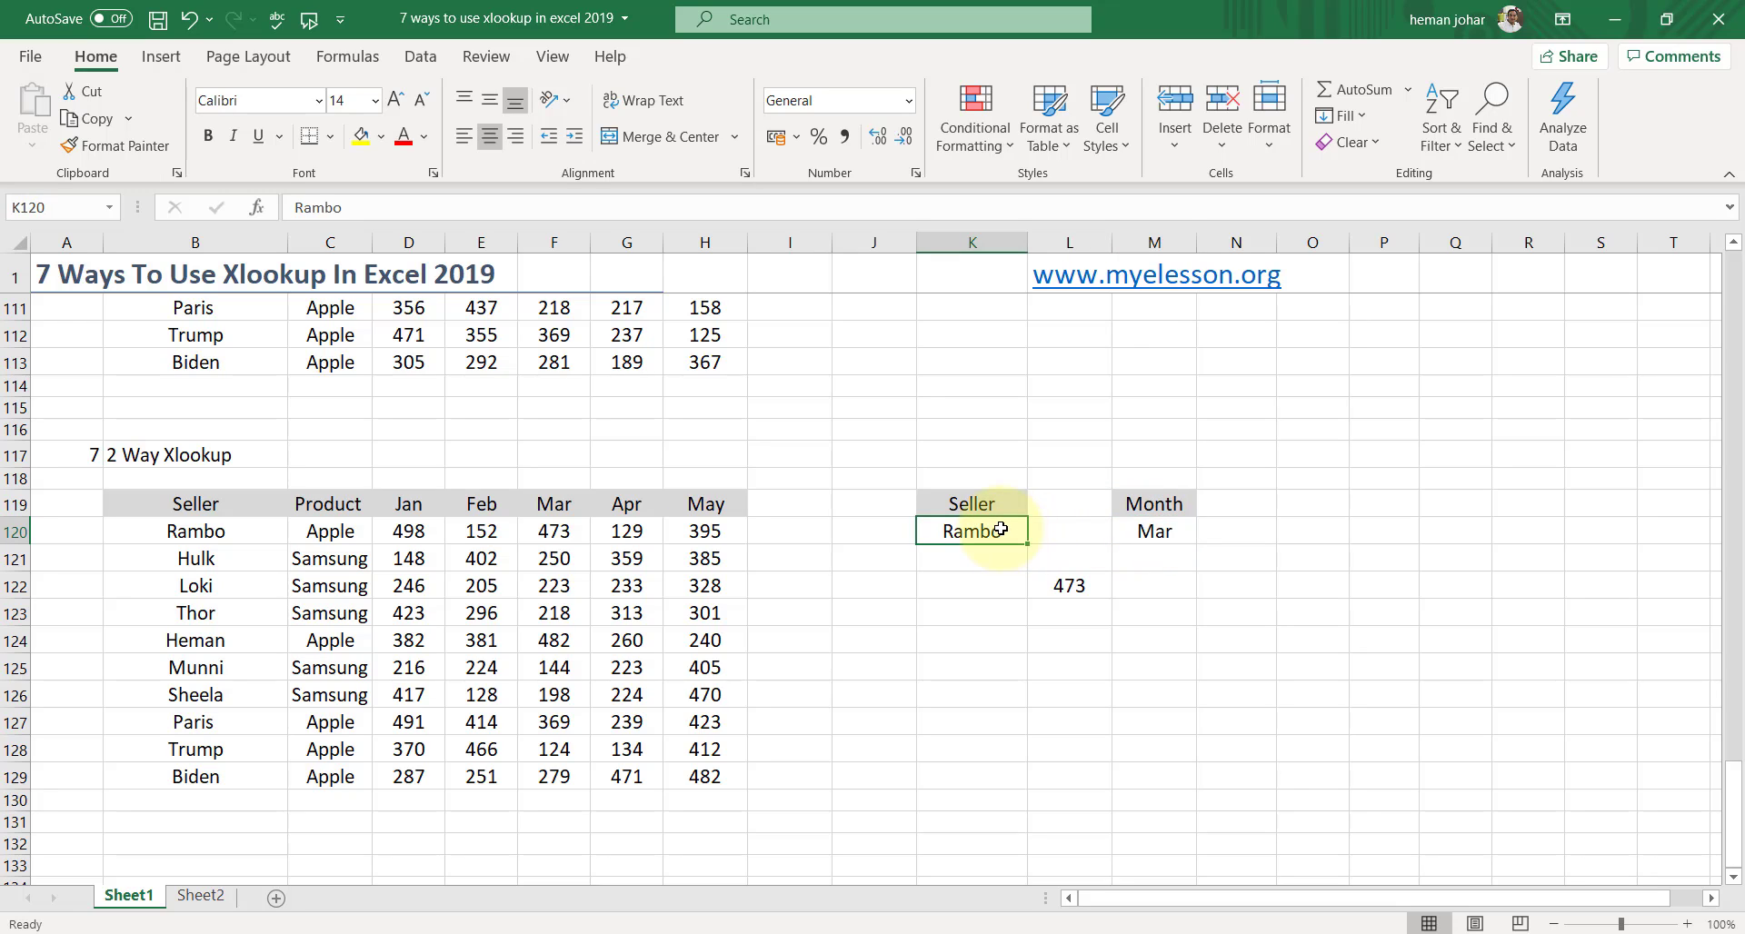
{"action": "type", "text": "Thor"}
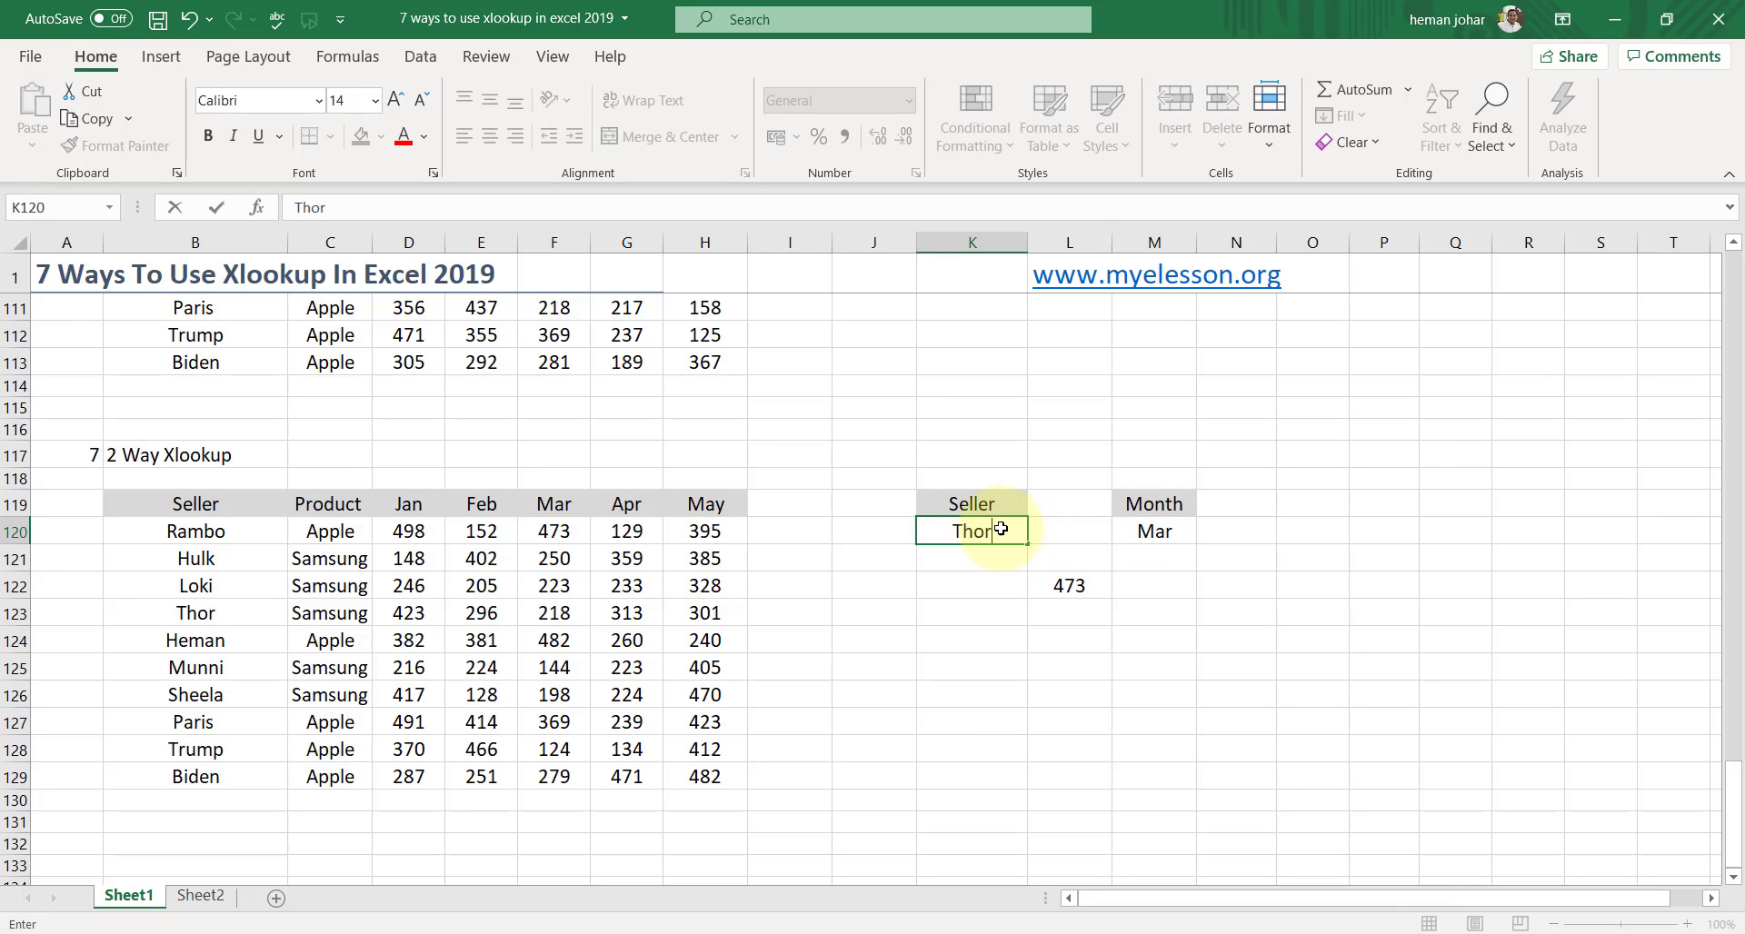
{"action": "key", "text": "Return"}
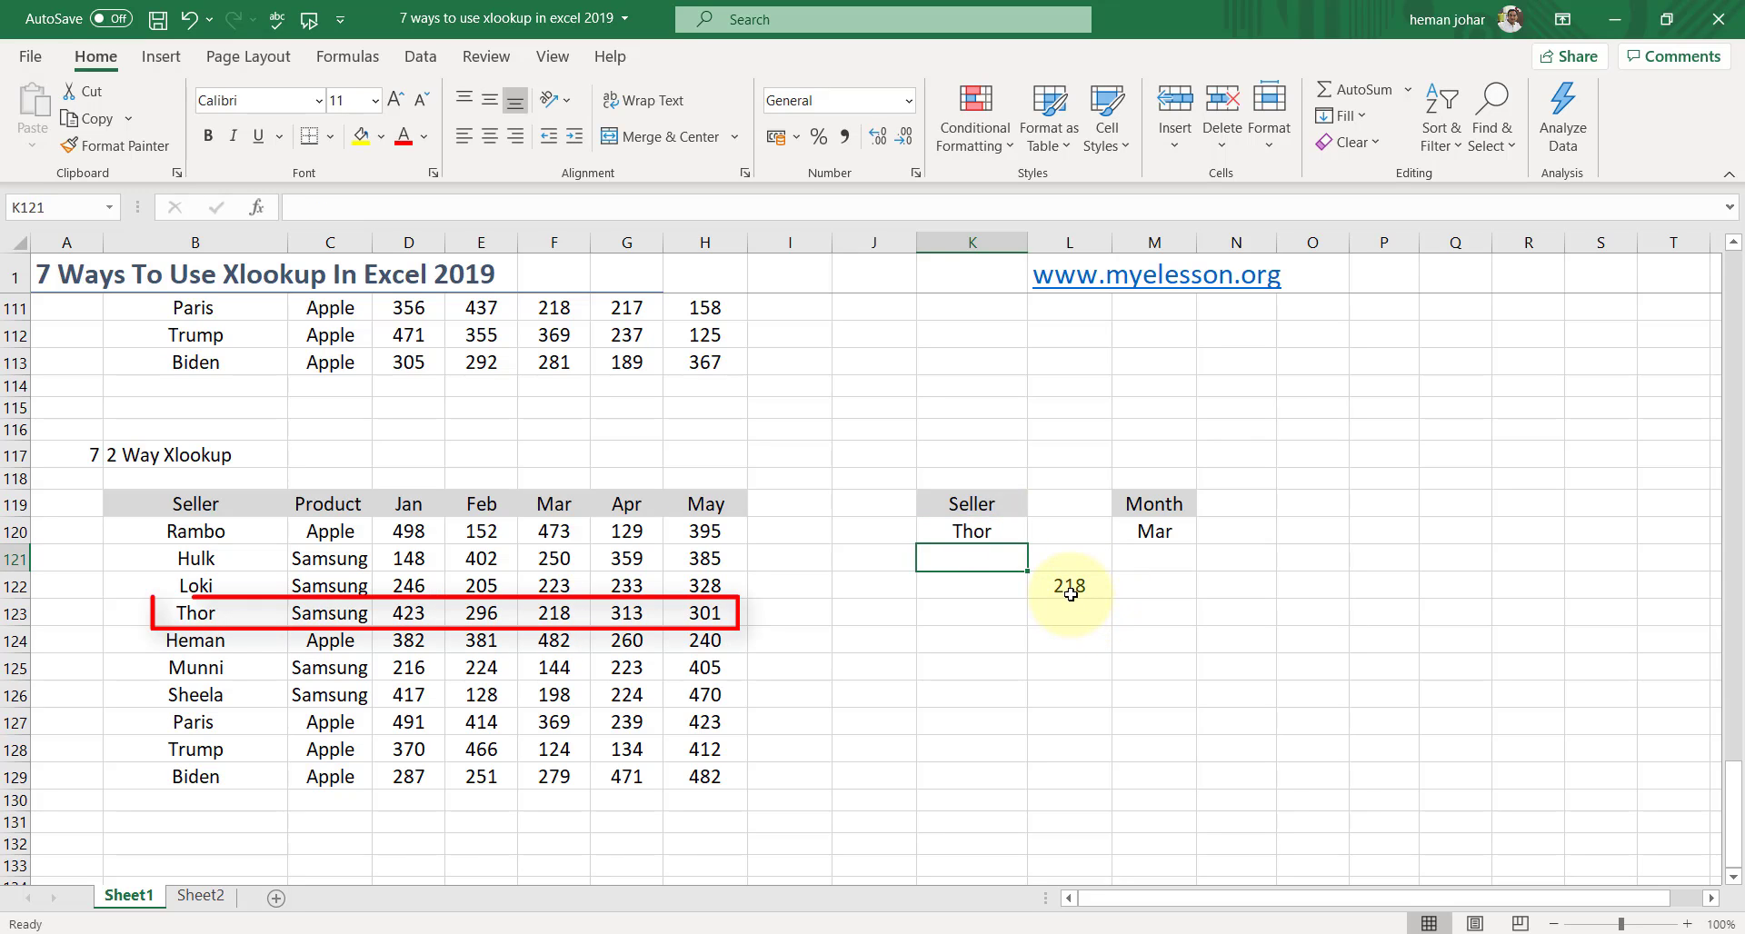
{"action": "left_click", "coordinate": [543, 619]}
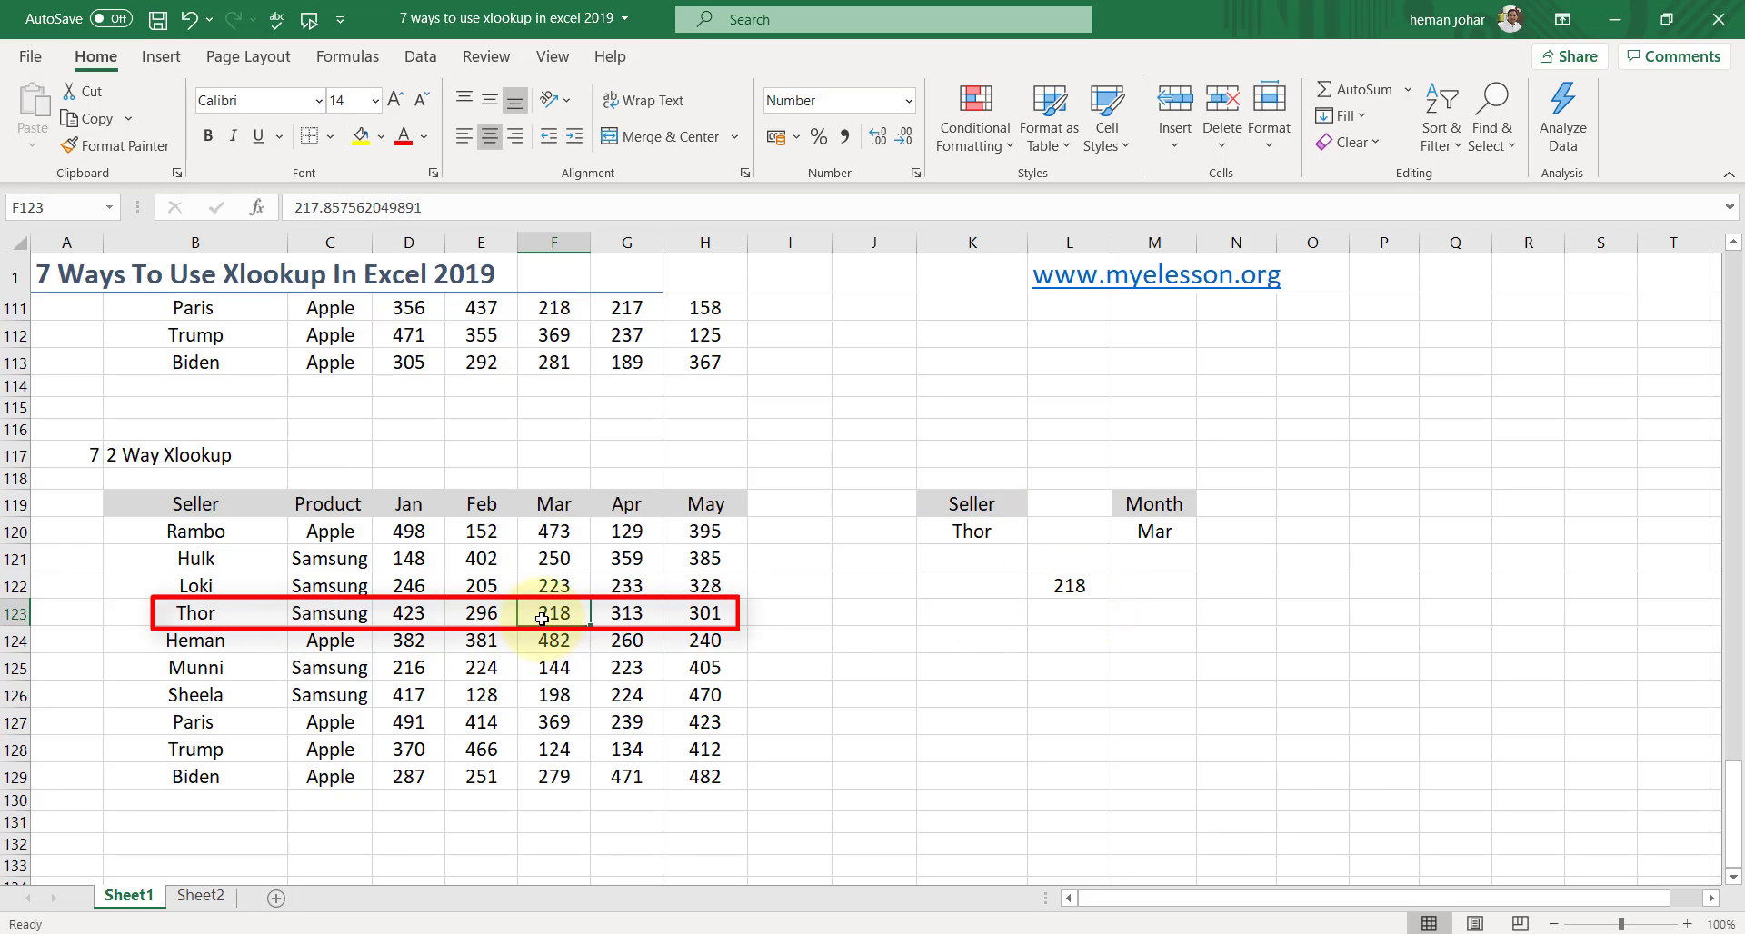
- Change the month in M120 to May and check the two-way lookup result against H123
{"action": "left_click", "coordinate": [1159, 535]}
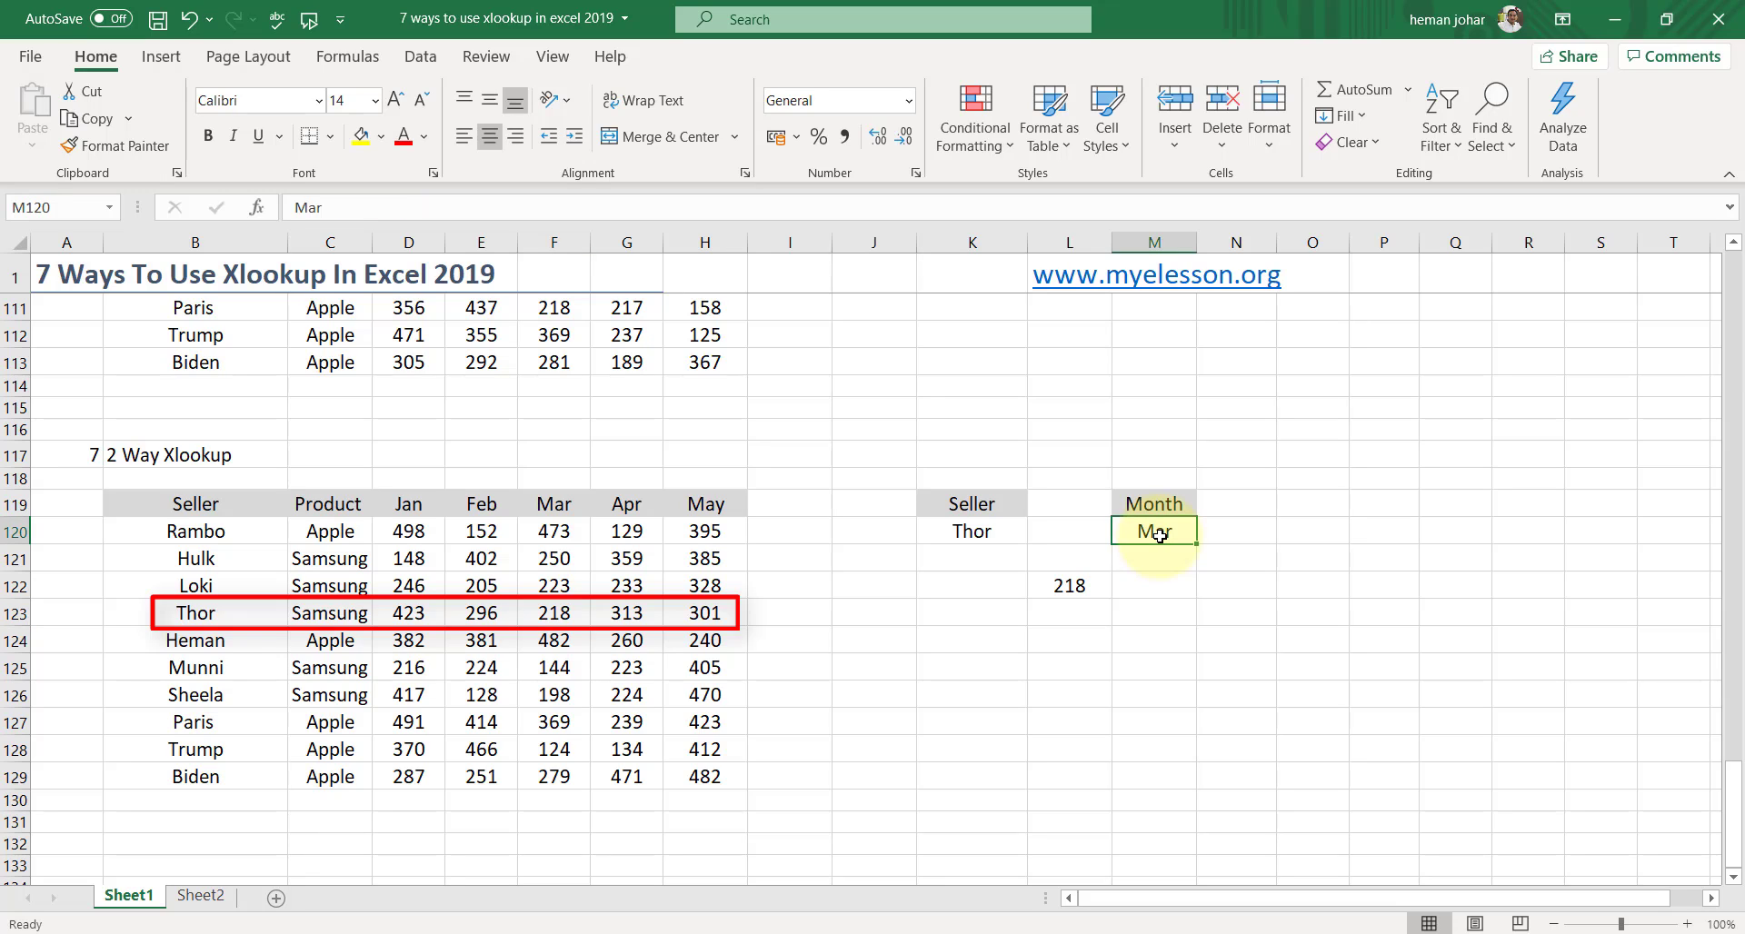
{"action": "type", "text": "May"}
{"action": "key", "text": "Return"}
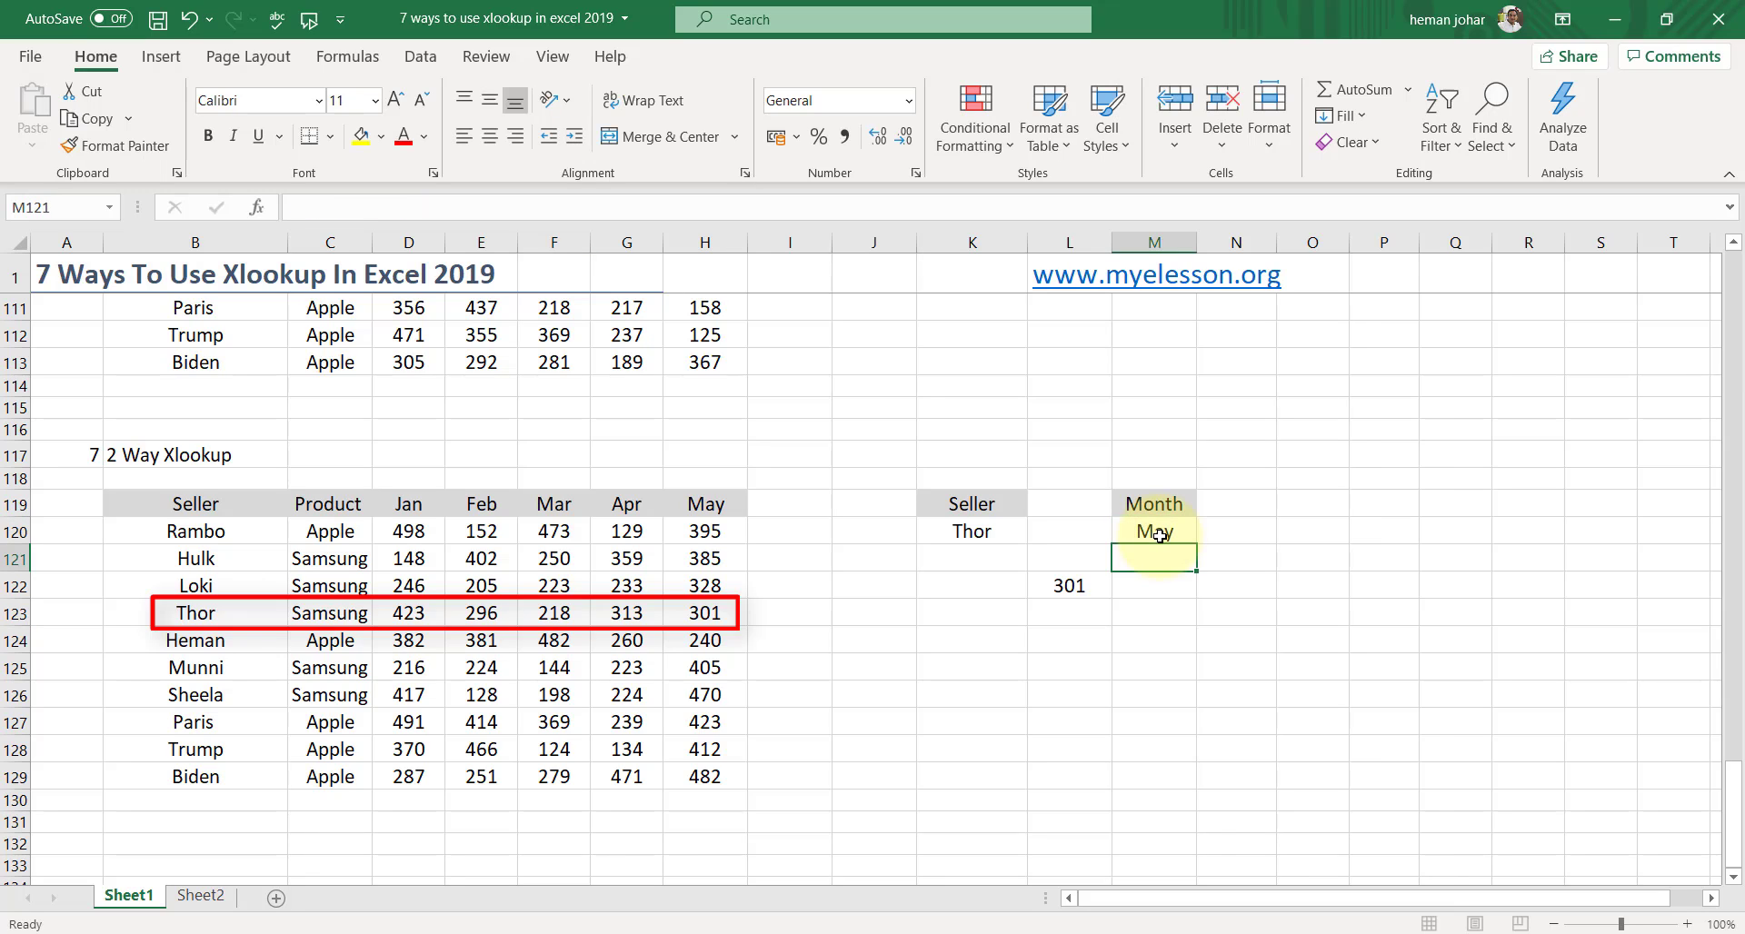
{"action": "left_click", "coordinate": [697, 615]}
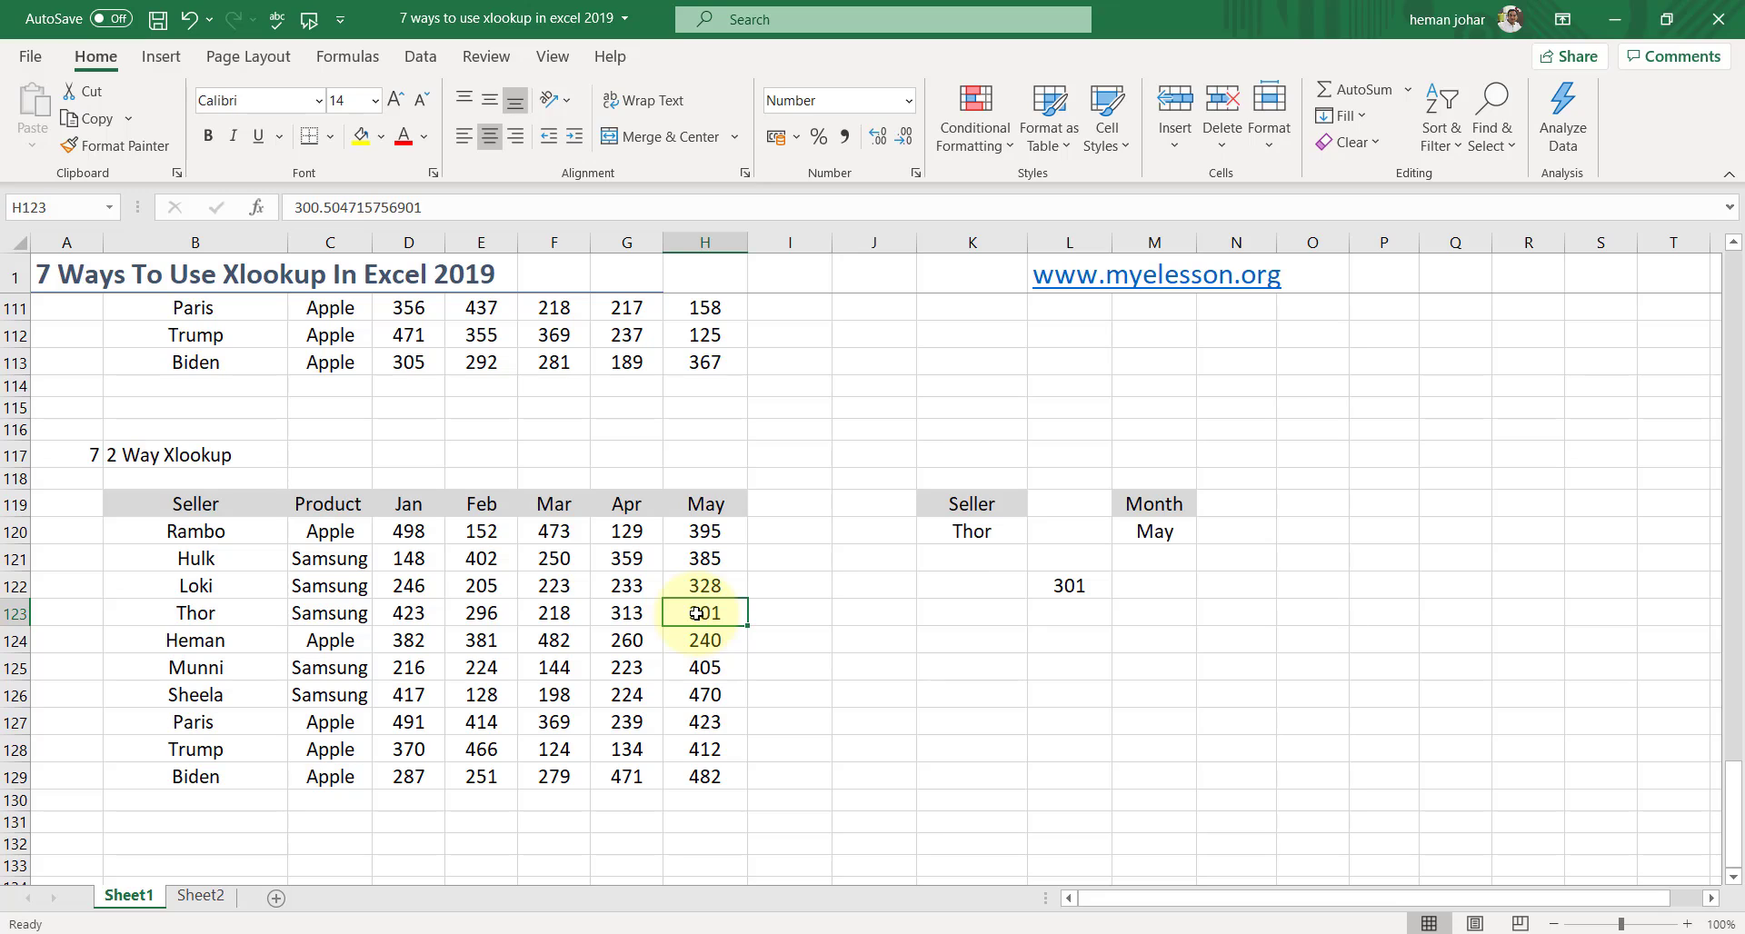
- Delete the existing nested XLOOKUP formula from result cell L122
{"action": "key", "text": "Up"}
{"action": "key", "text": "Right"}
{"action": "key", "text": "Right"}
{"action": "key", "text": "Right"}
{"action": "key", "text": "Right"}
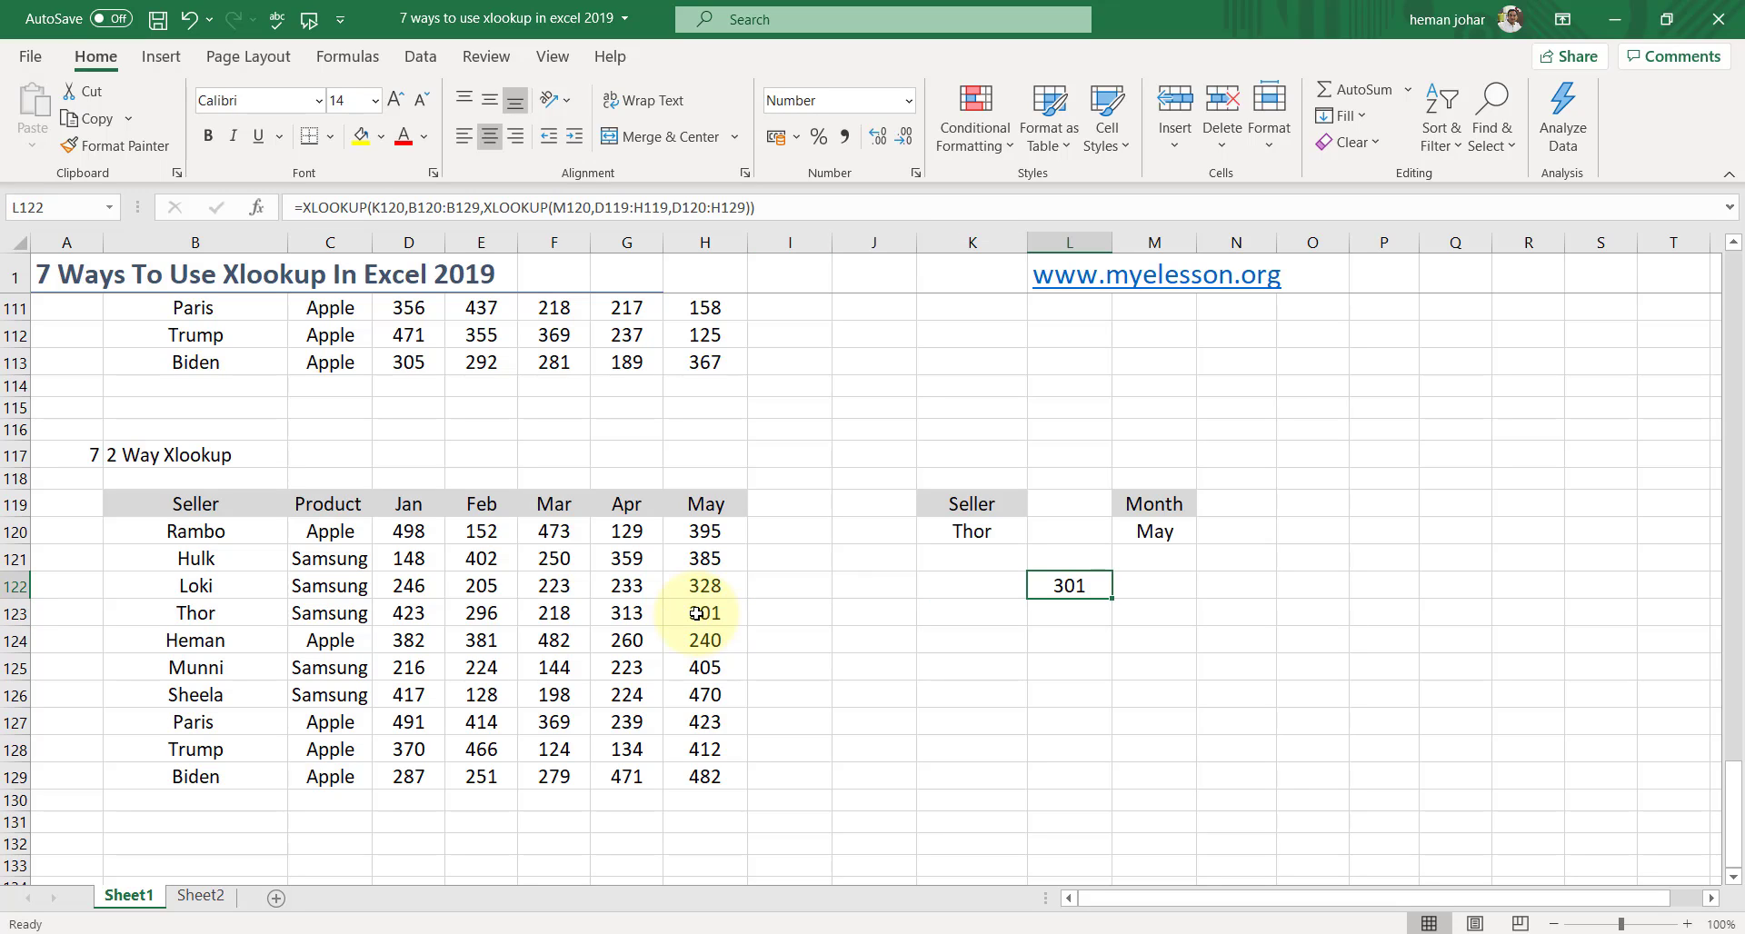
{"action": "key", "text": "Delete"}
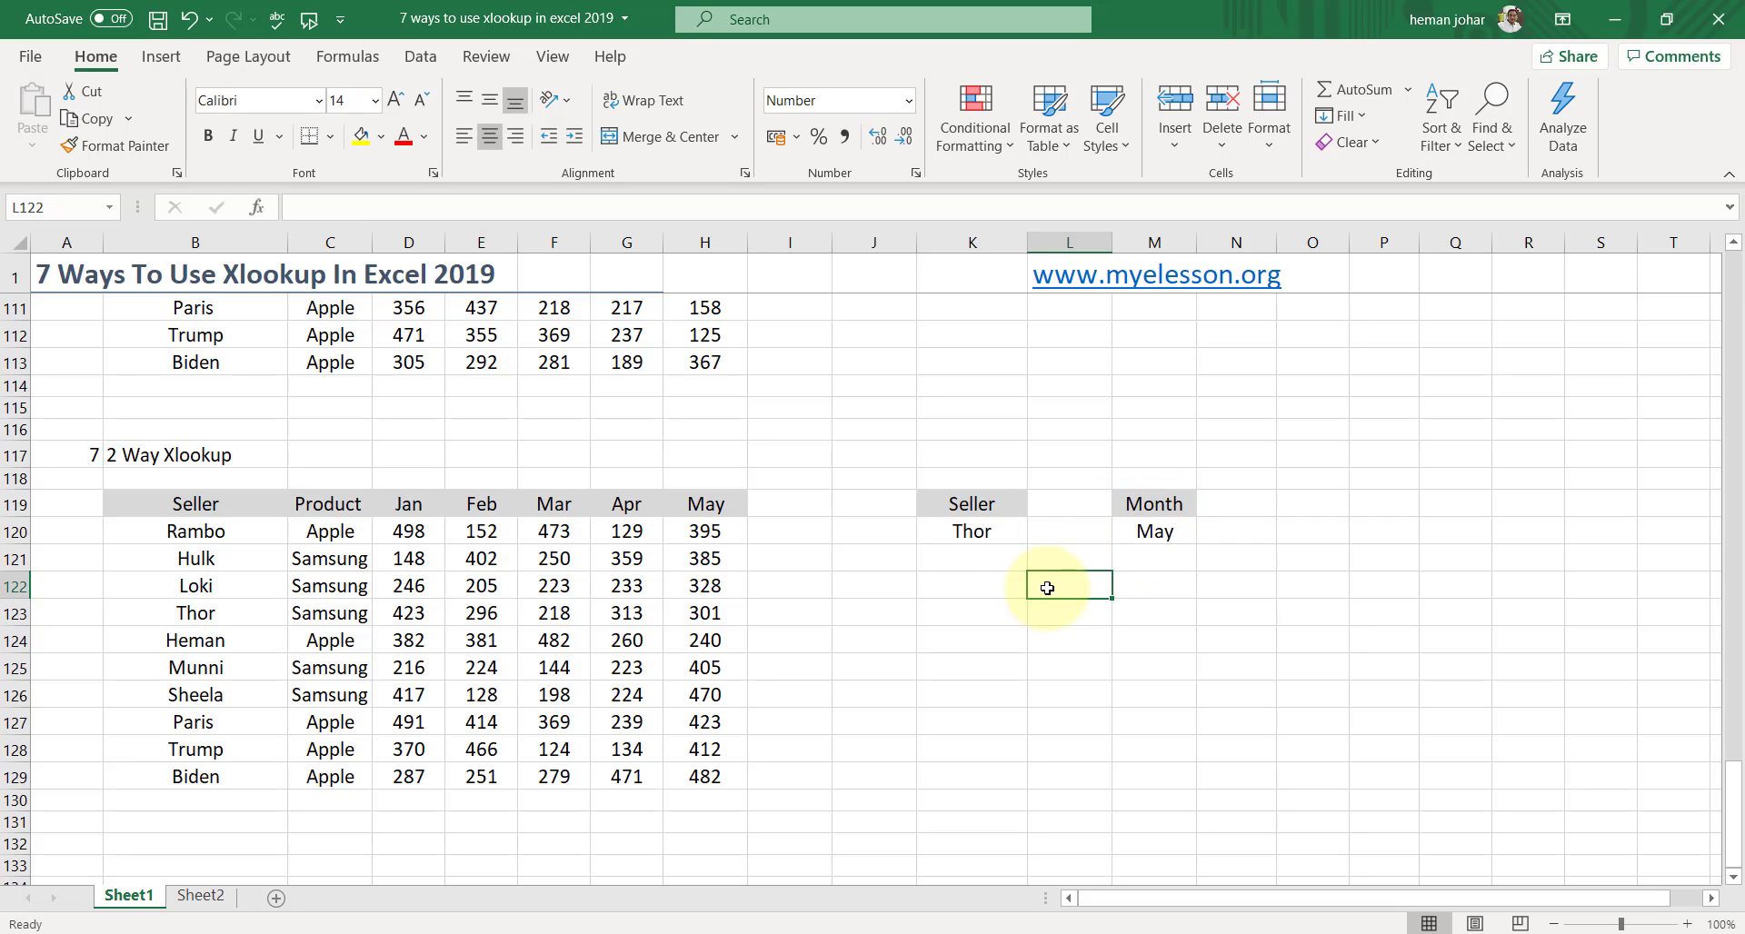
- Start an XLOOKUP formula in L122 with the seller cell K120 as the lookup value
{"action": "type", "text": "="}
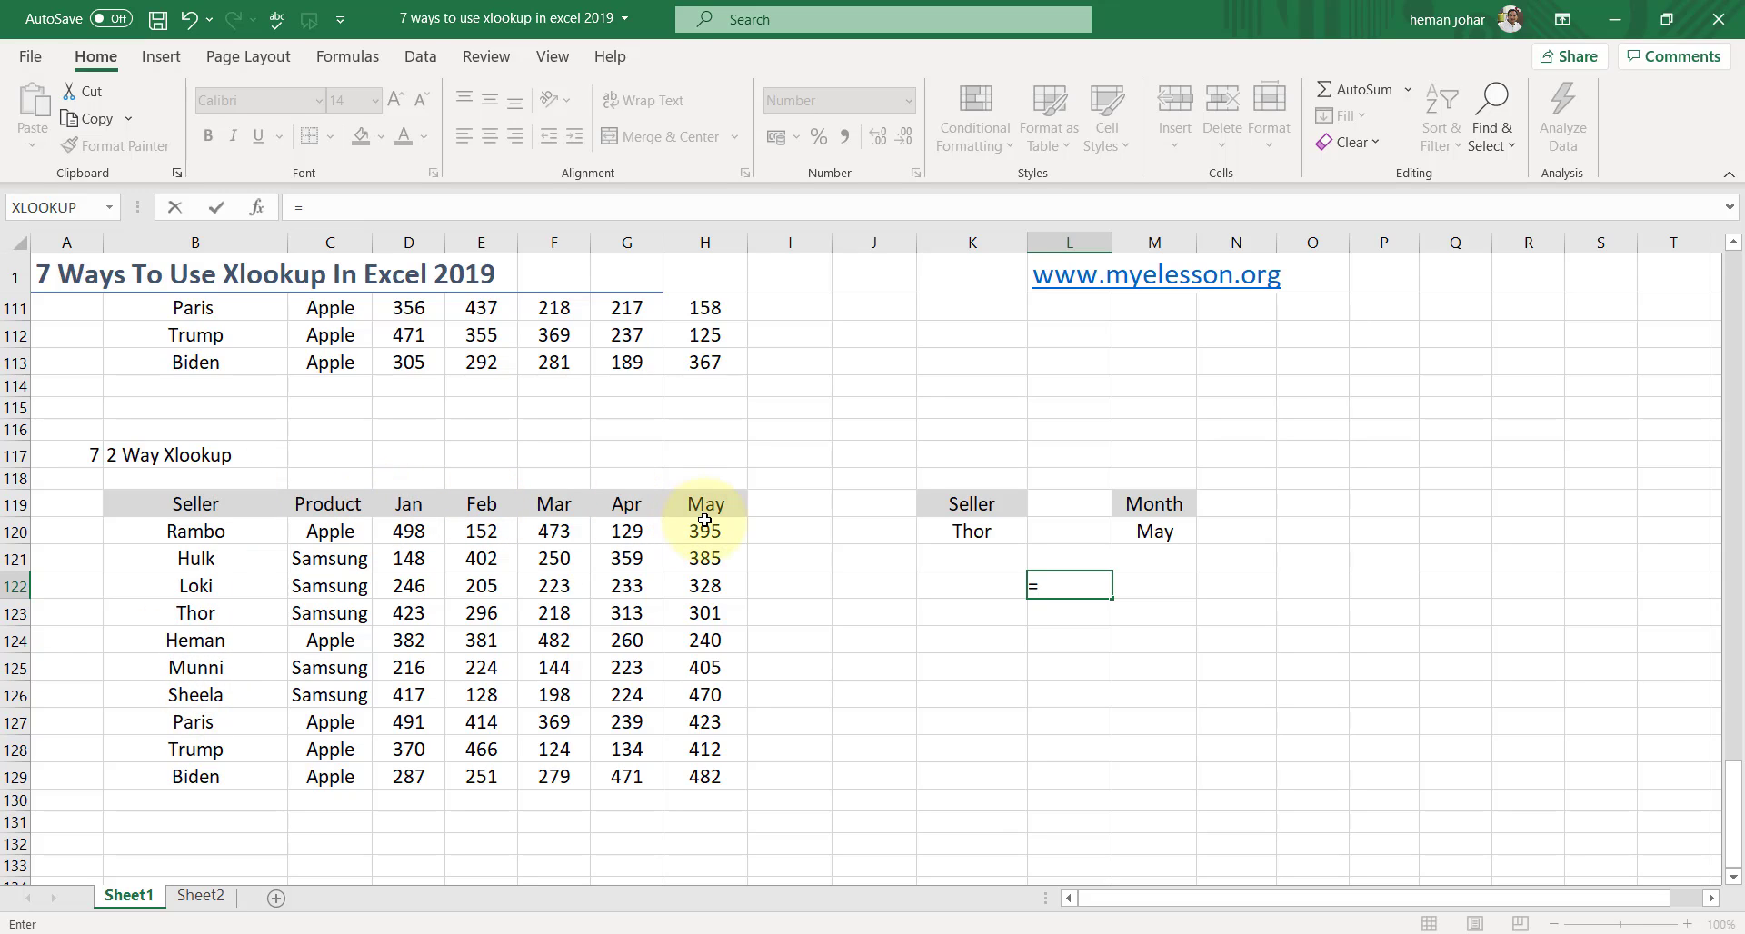
{"action": "type", "text": "xl"}
{"action": "key", "text": "Tab"}
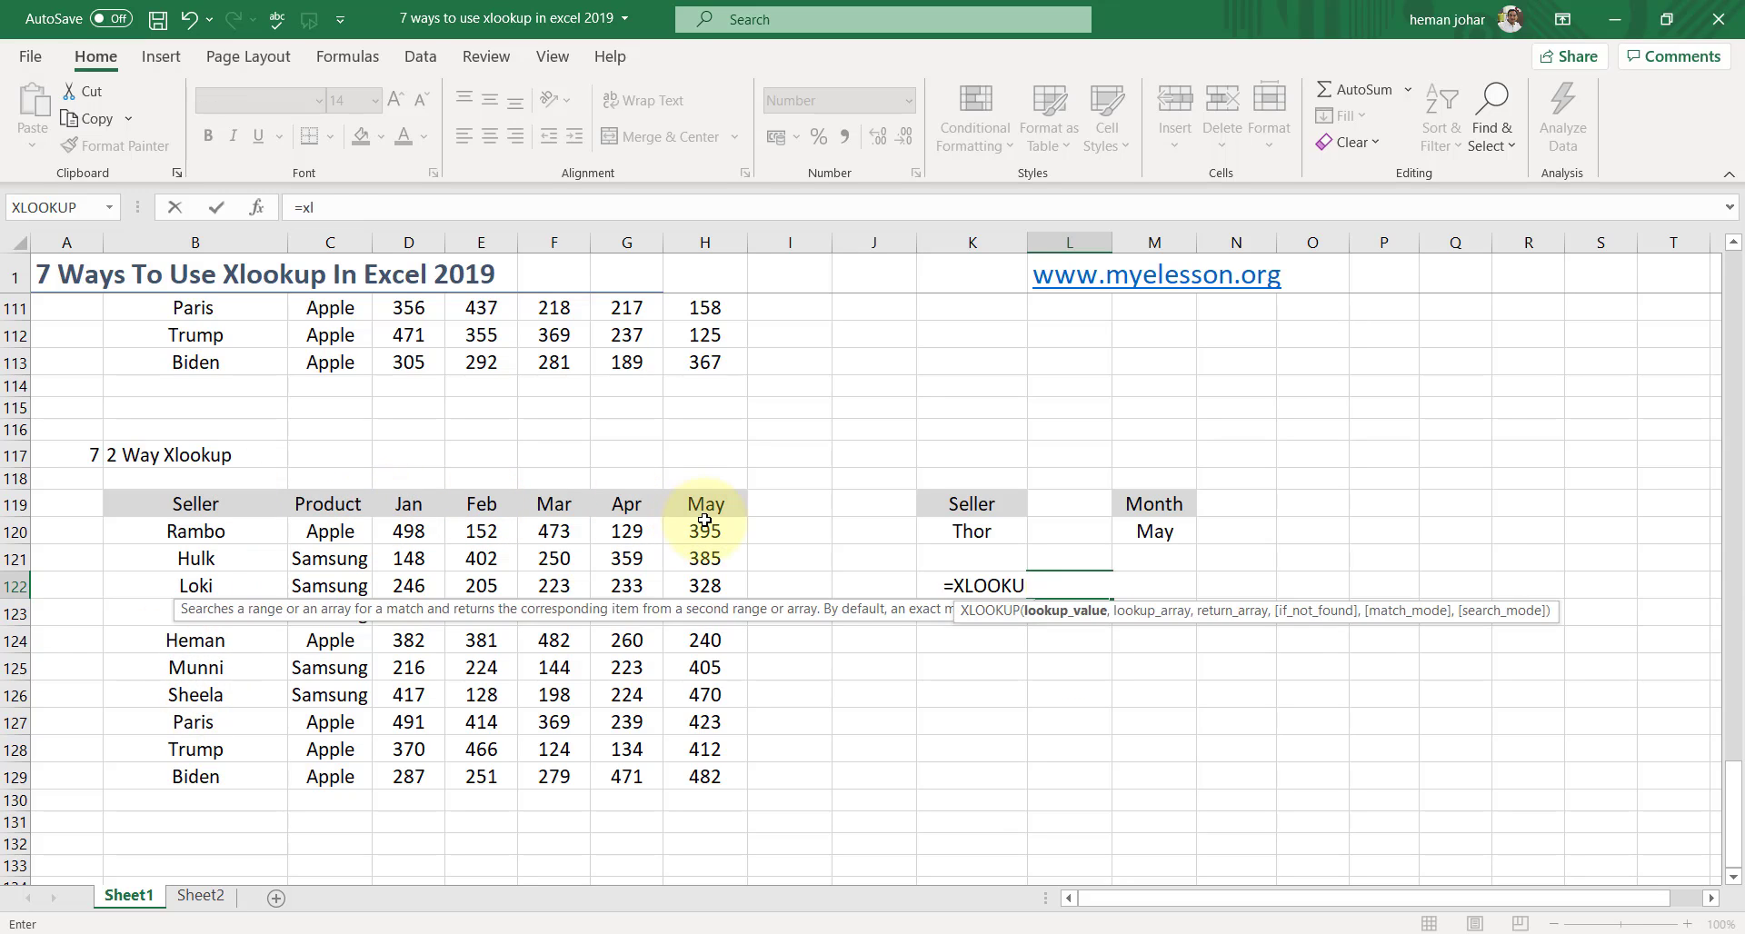
{"action": "key", "text": "Left"}
{"action": "key", "text": "Up"}
{"action": "key", "text": "Up"}
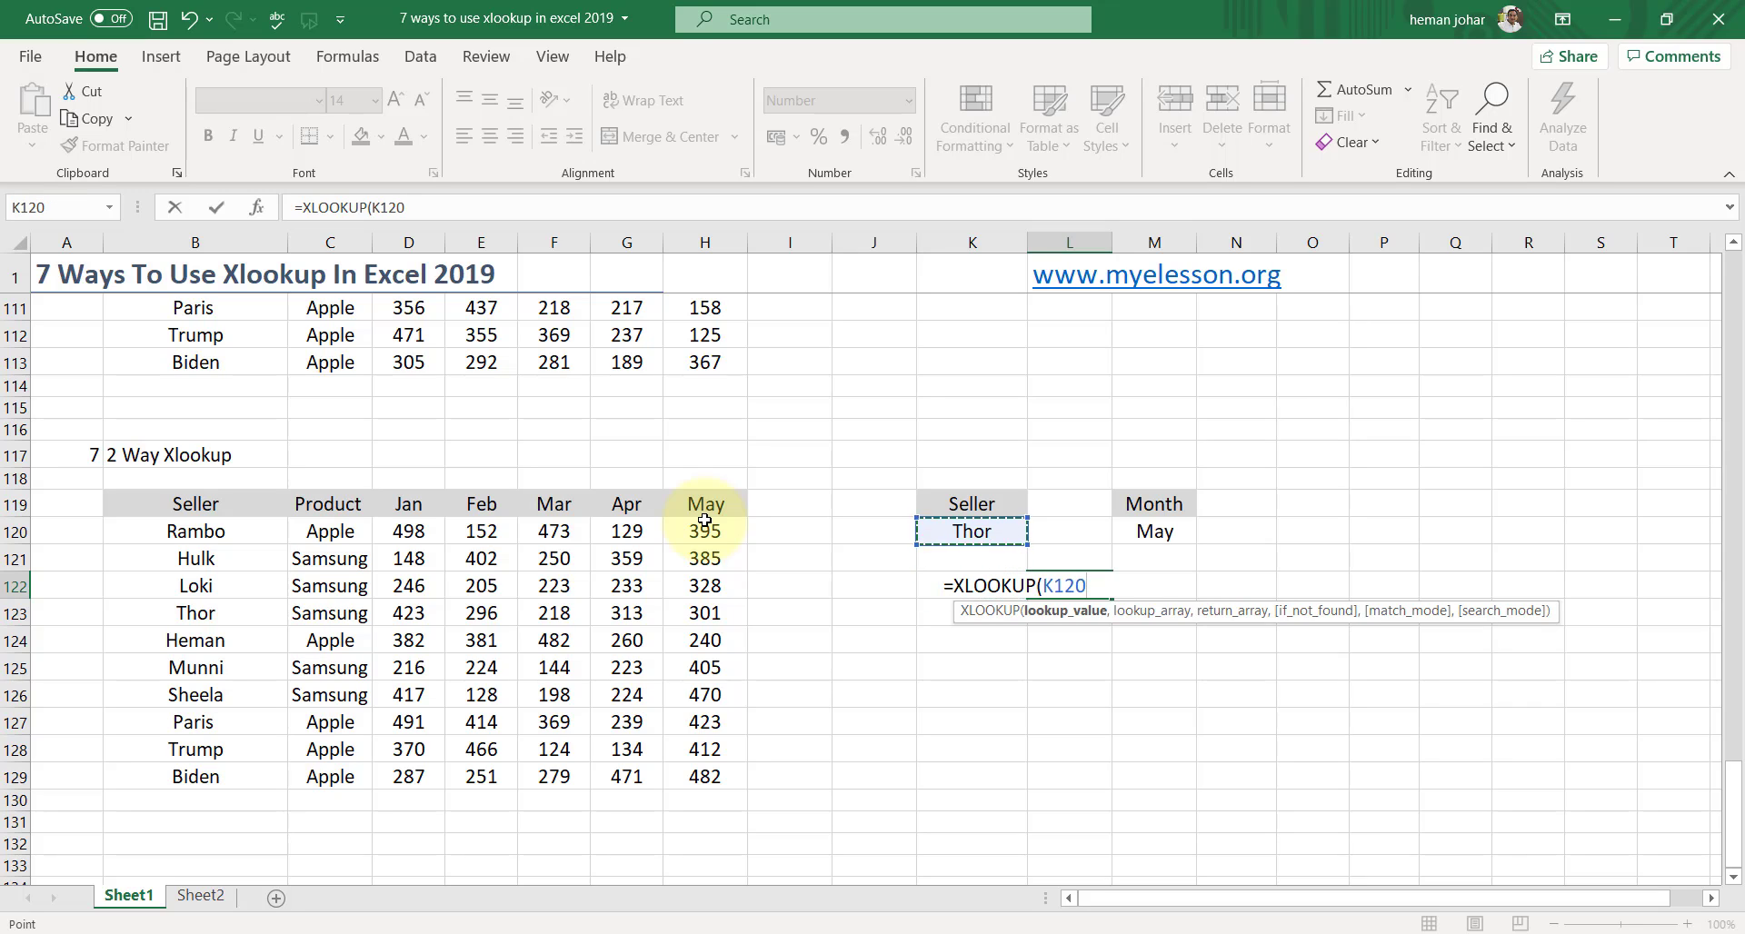
{"action": "type", "text": ","}
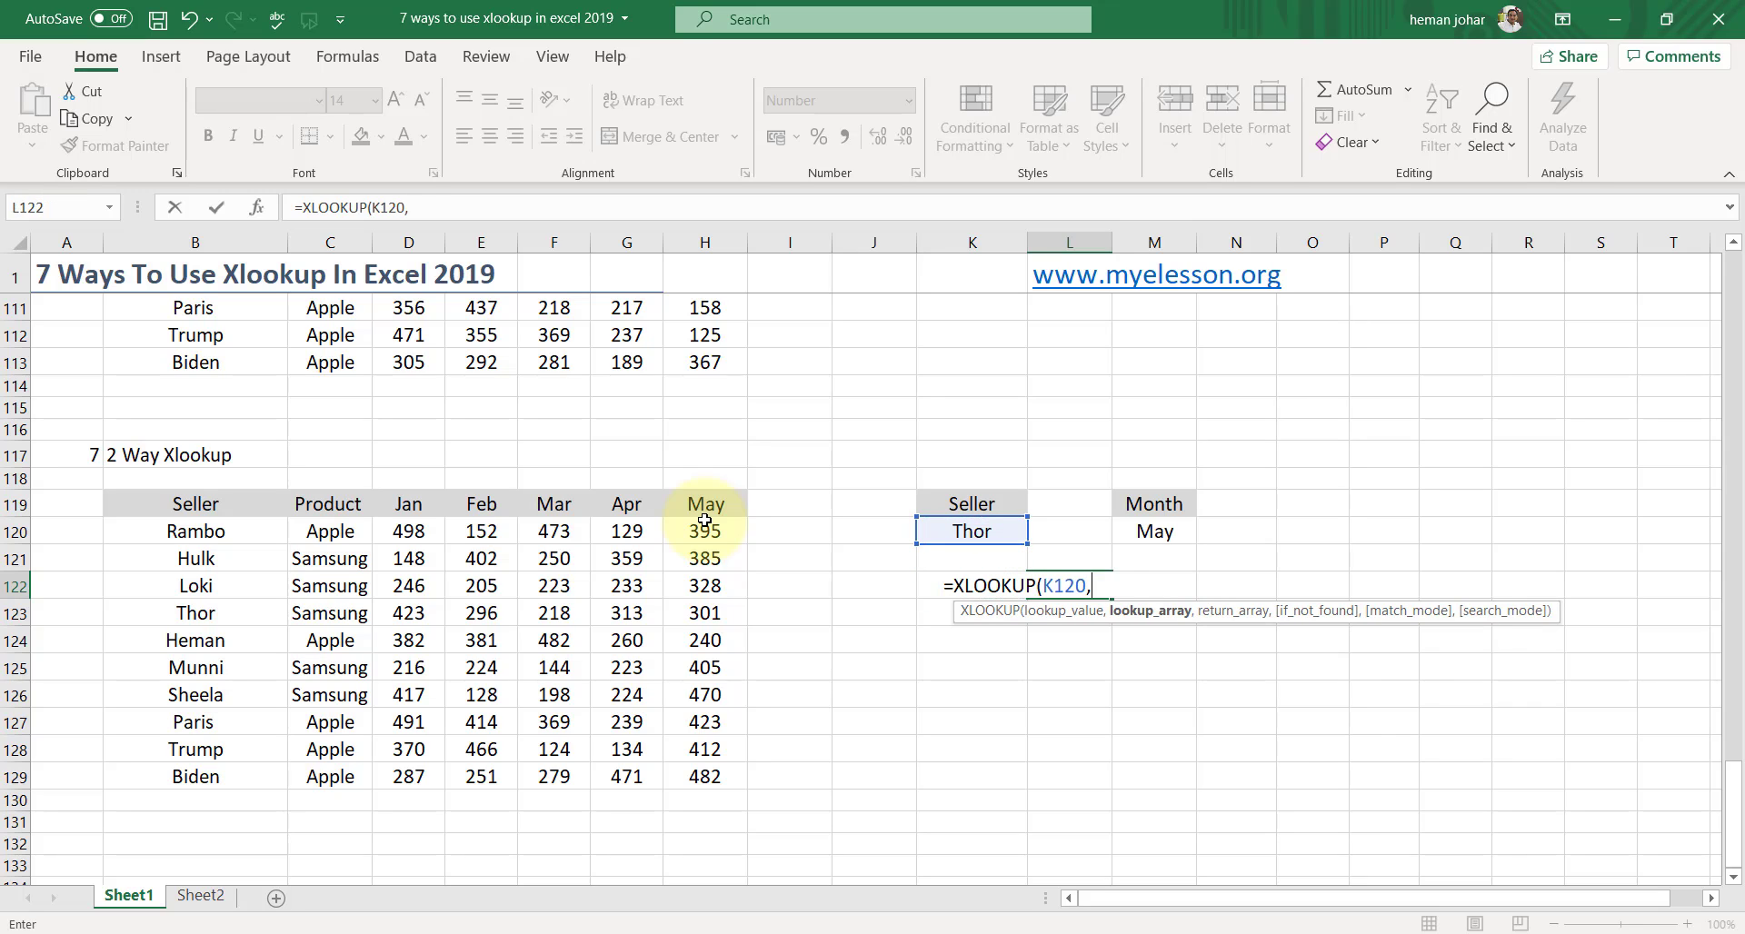
- Set the seller names B120:B129 as the lookup array of the XLOOKUP in L122
{"action": "key", "text": "Left"}
{"action": "key", "text": "Left"}
{"action": "key", "text": "Left"}
{"action": "key", "text": "Left"}
{"action": "key", "text": "Left"}
{"action": "key", "text": "Left"}
{"action": "key", "text": "Left"}
{"action": "key", "text": "Left"}
{"action": "key", "text": "Left"}
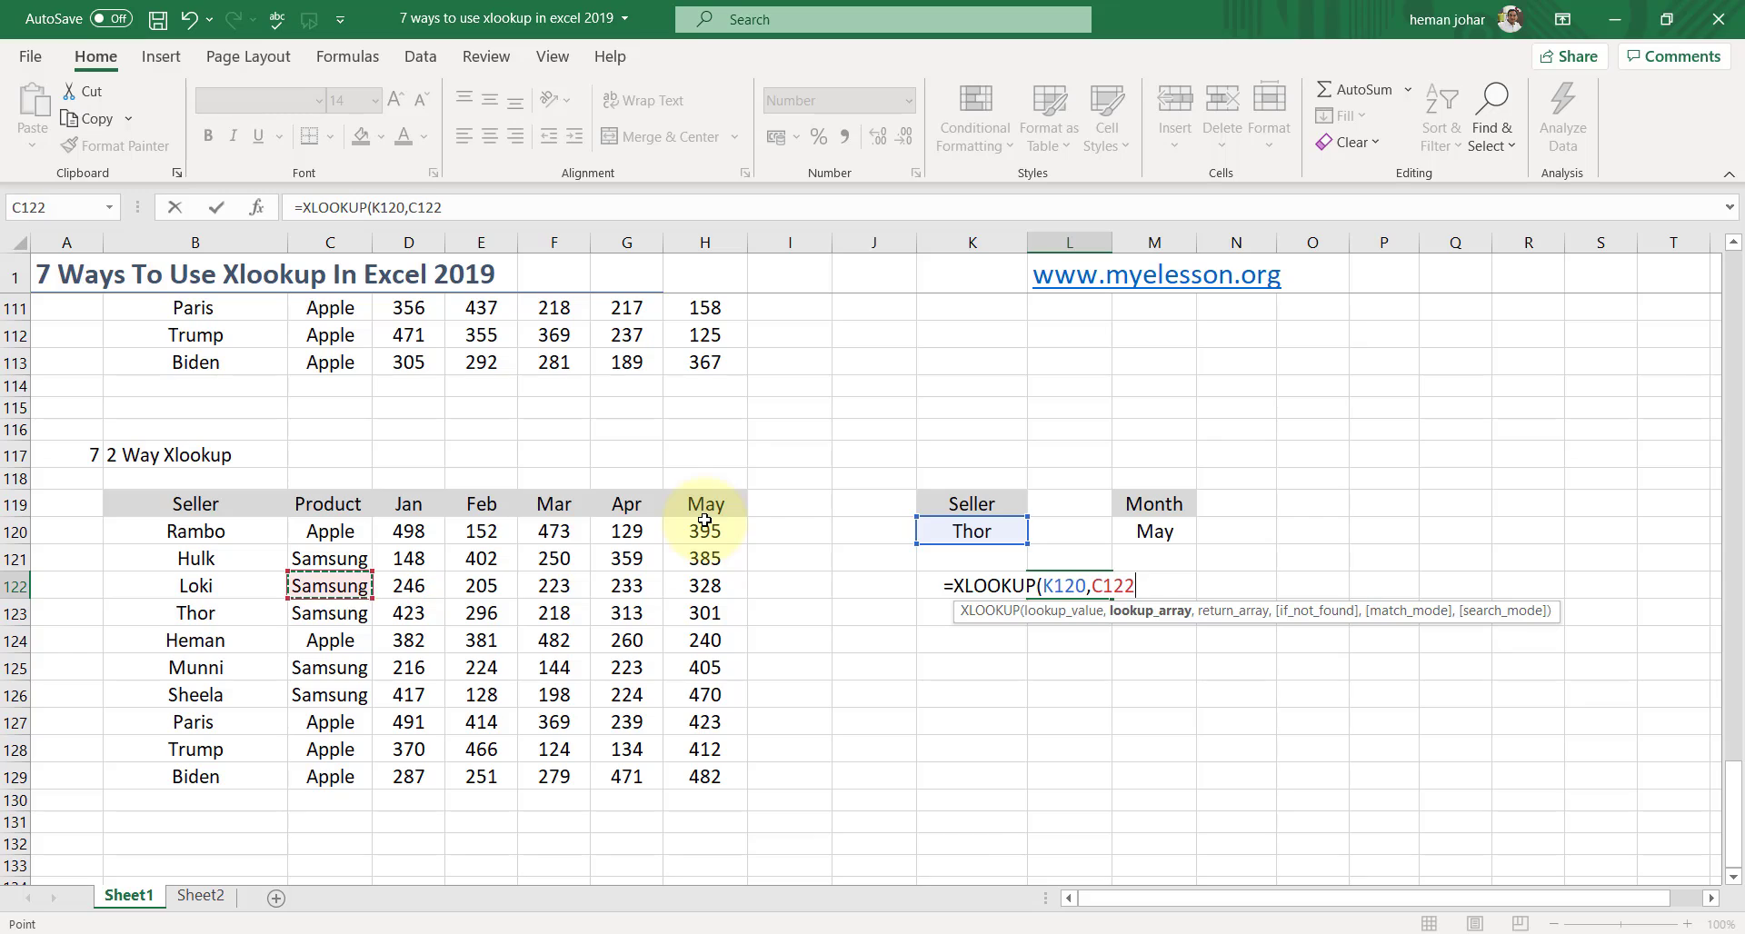
{"action": "key", "text": "Left"}
{"action": "key", "text": "Up"}
{"action": "key", "text": "Up"}
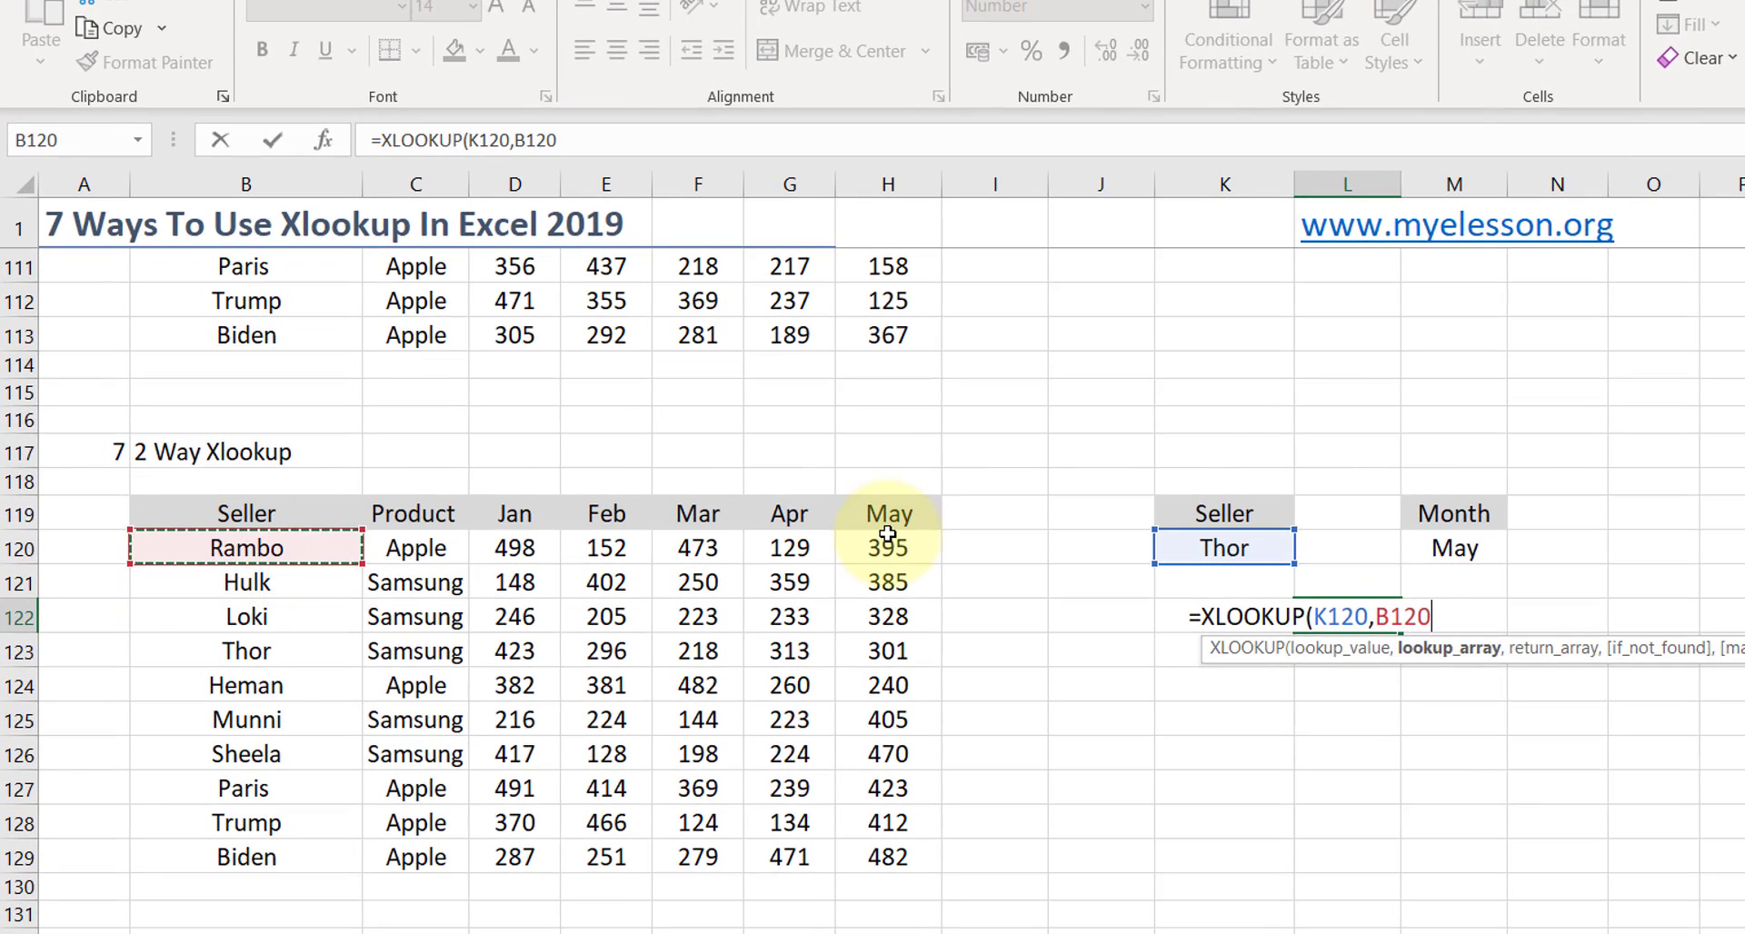
{"action": "key", "text": "ctrl+shift+Down"}
{"action": "type", "text": ","}
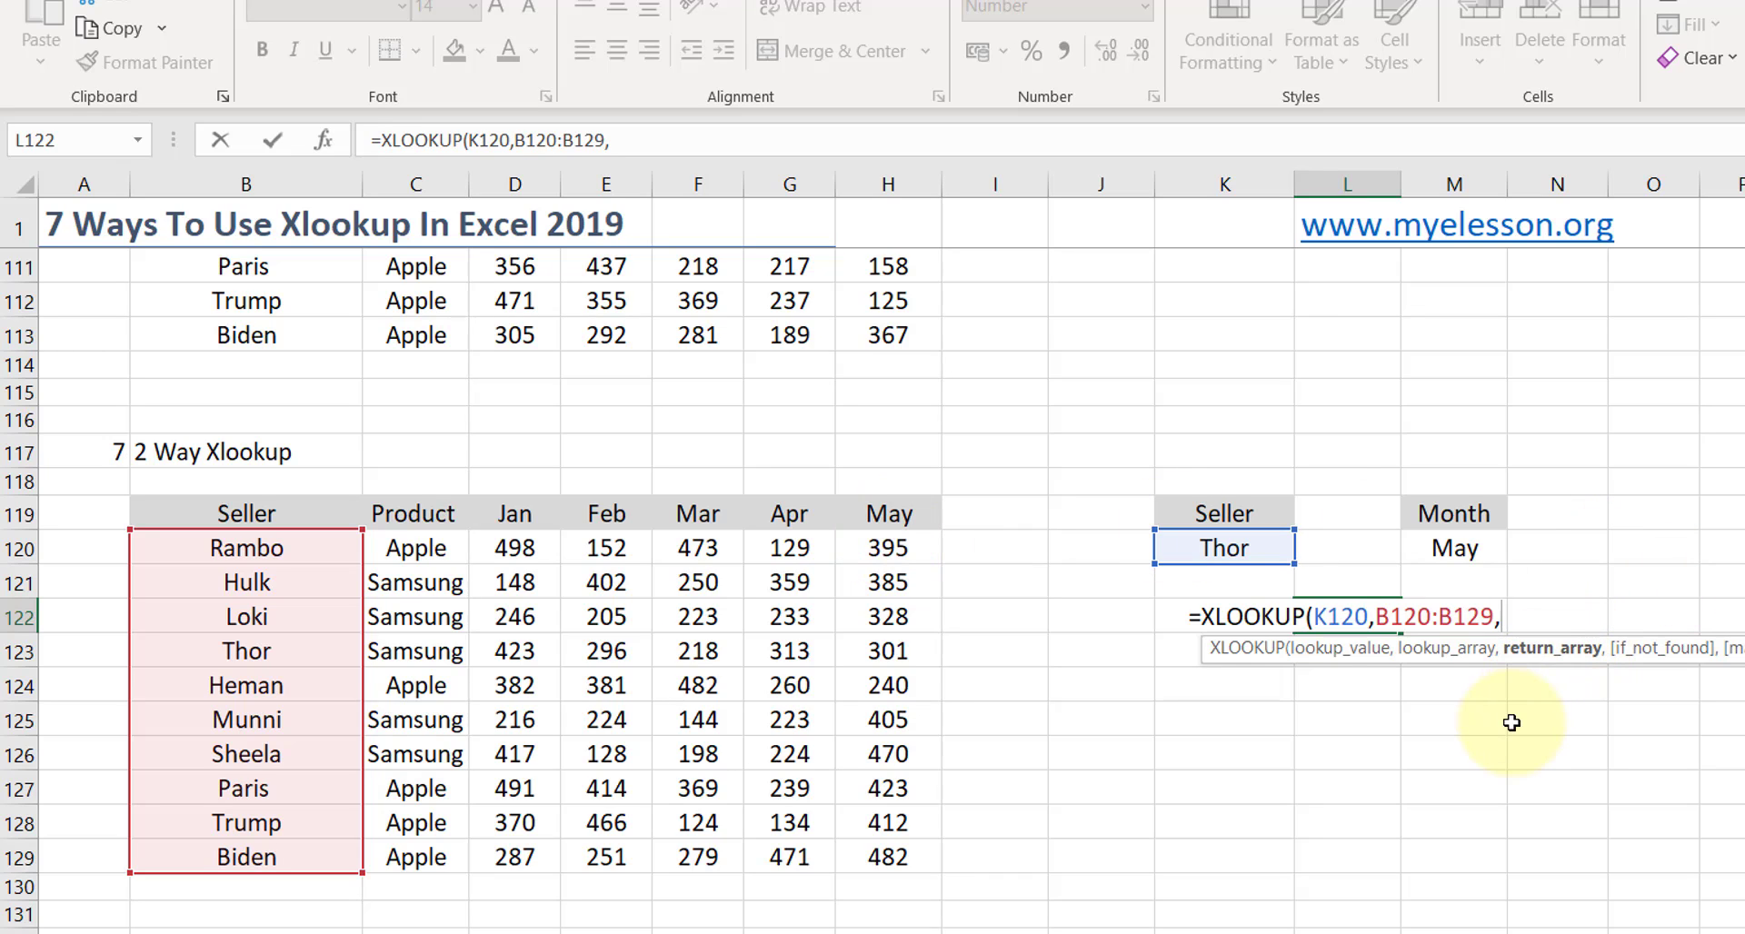
- Nest a second XLOOKUP as the return array, with lookup value M120 and the month headers D119:H119 as lookup array
{"action": "type", "text": "xlo"}
{"action": "key", "text": "Tab"}
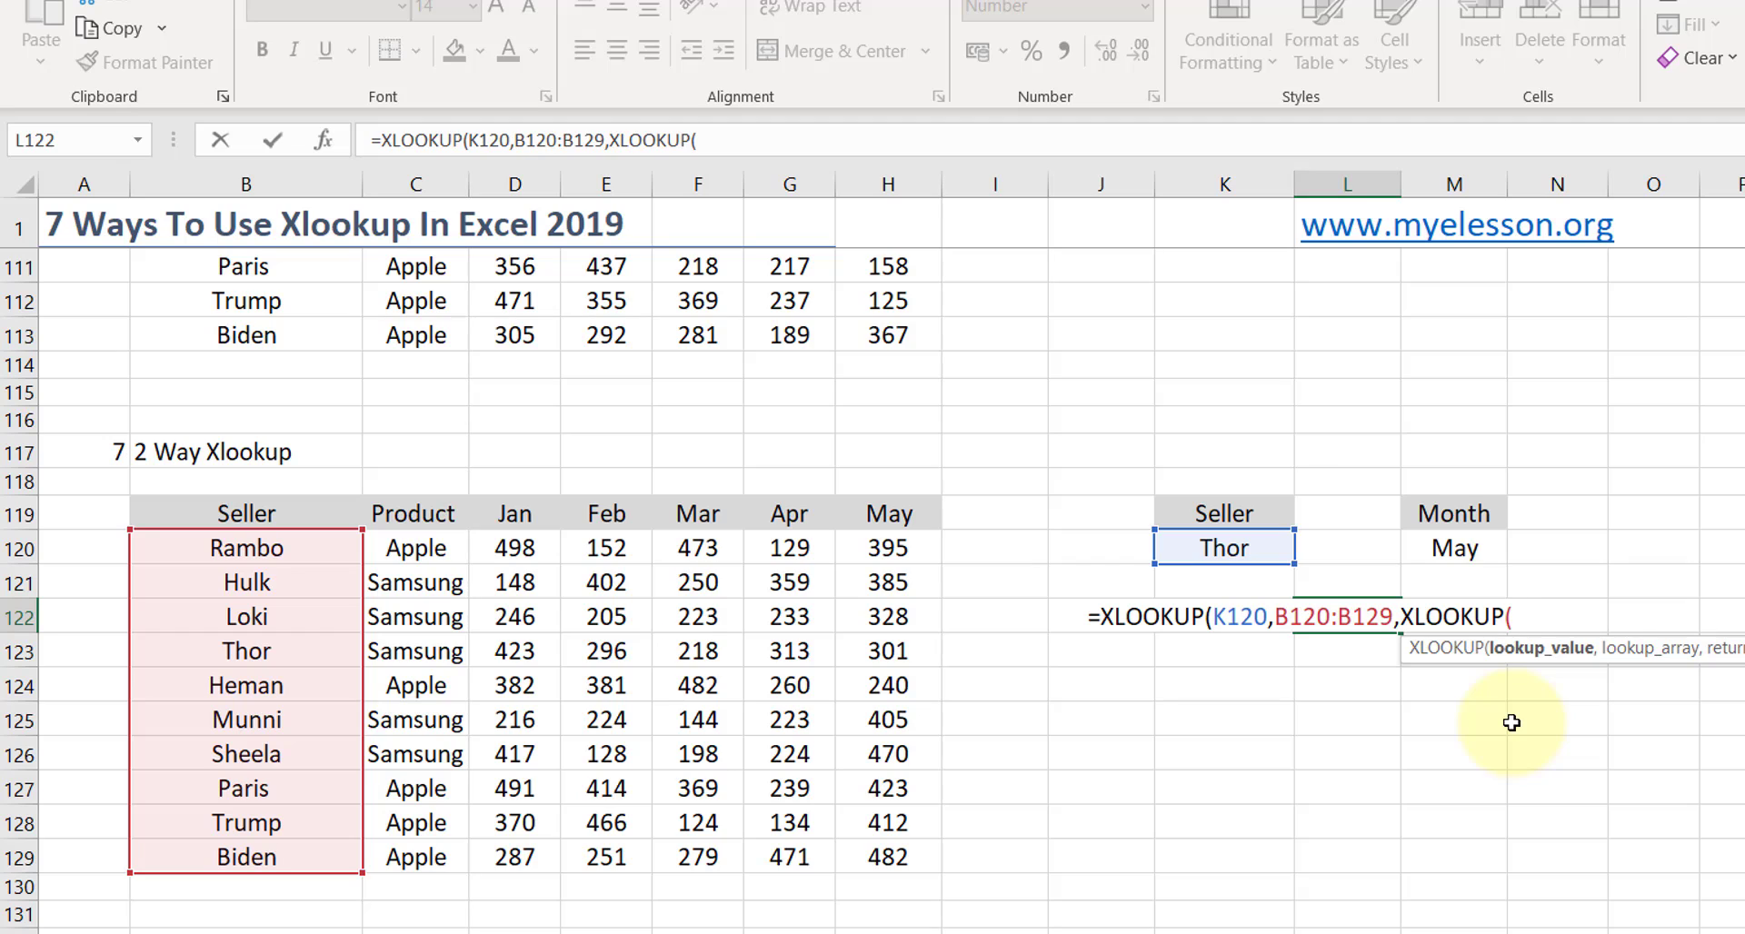
{"action": "left_click", "coordinate": [1471, 548]}
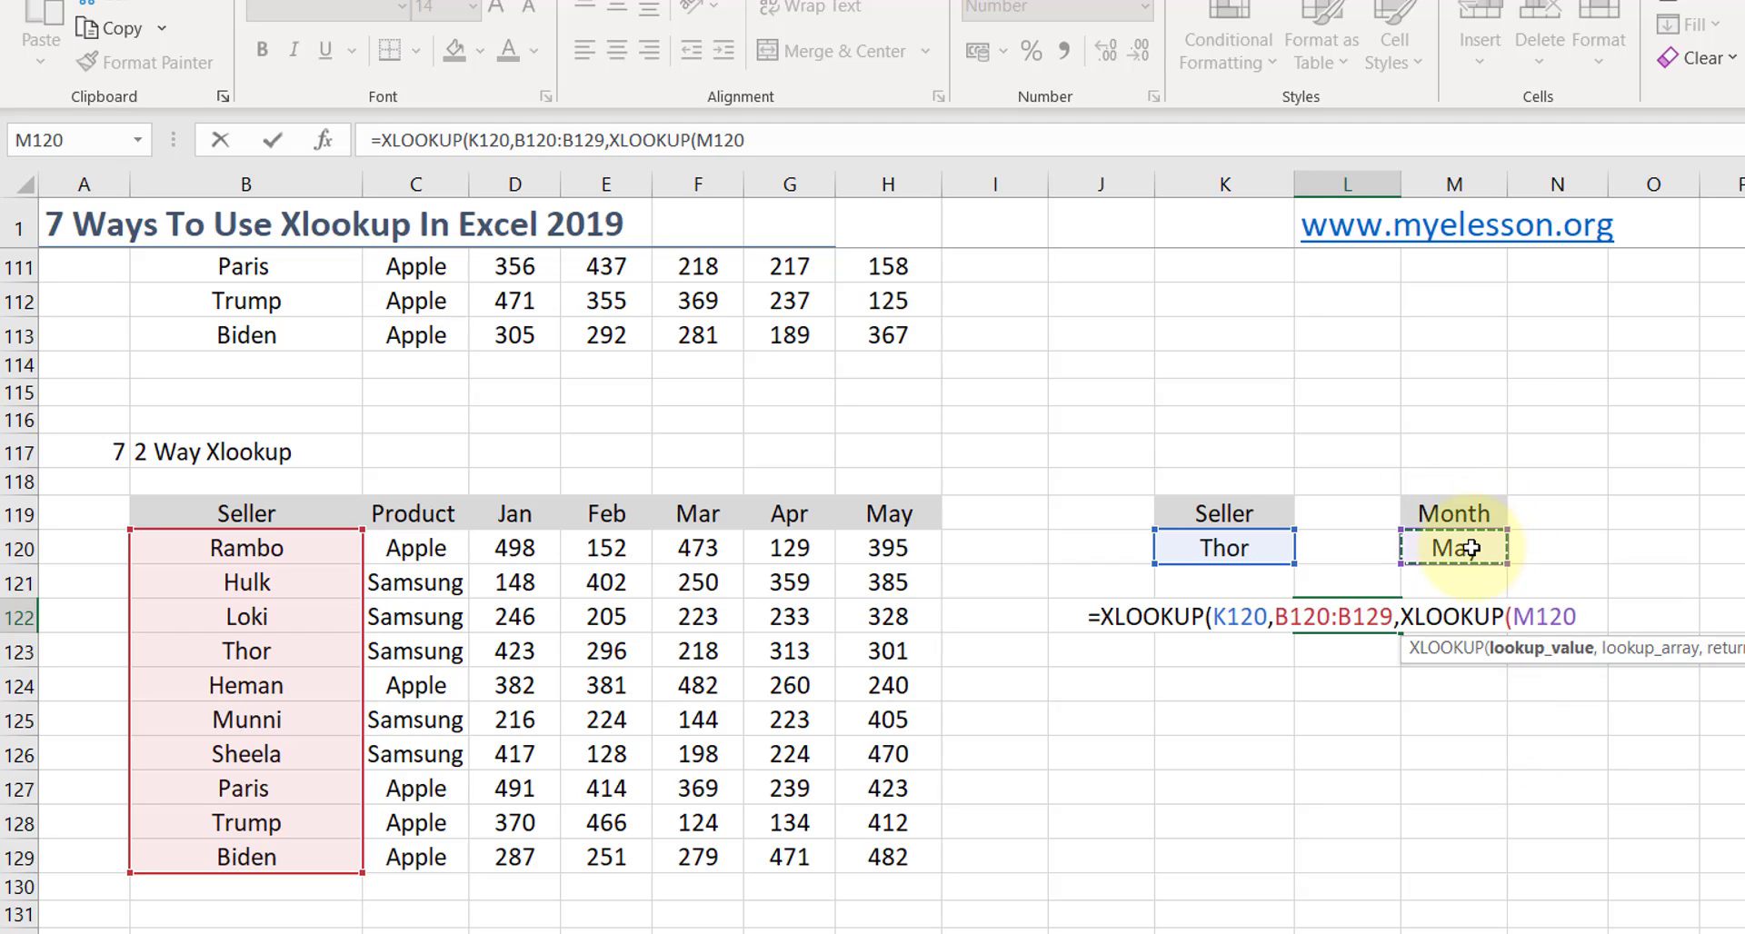
{"action": "type", "text": ","}
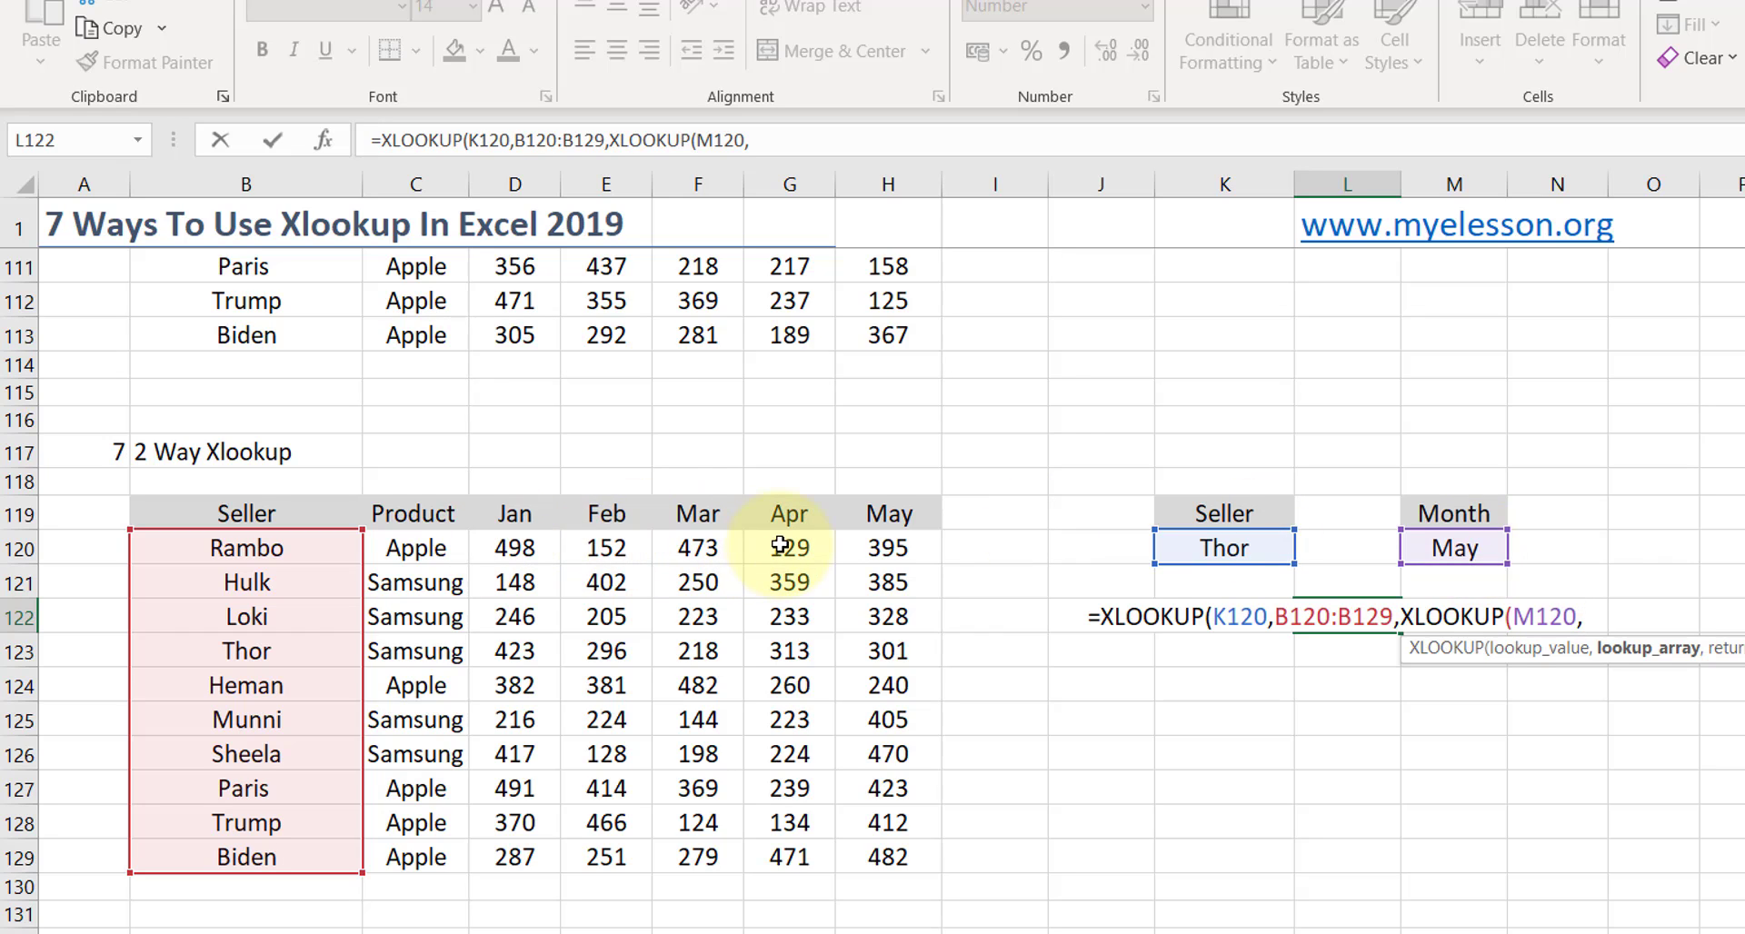
{"action": "left_click_drag", "start_coordinate": [487, 513], "coordinate": [984, 520]}
{"action": "type", "text": ","}
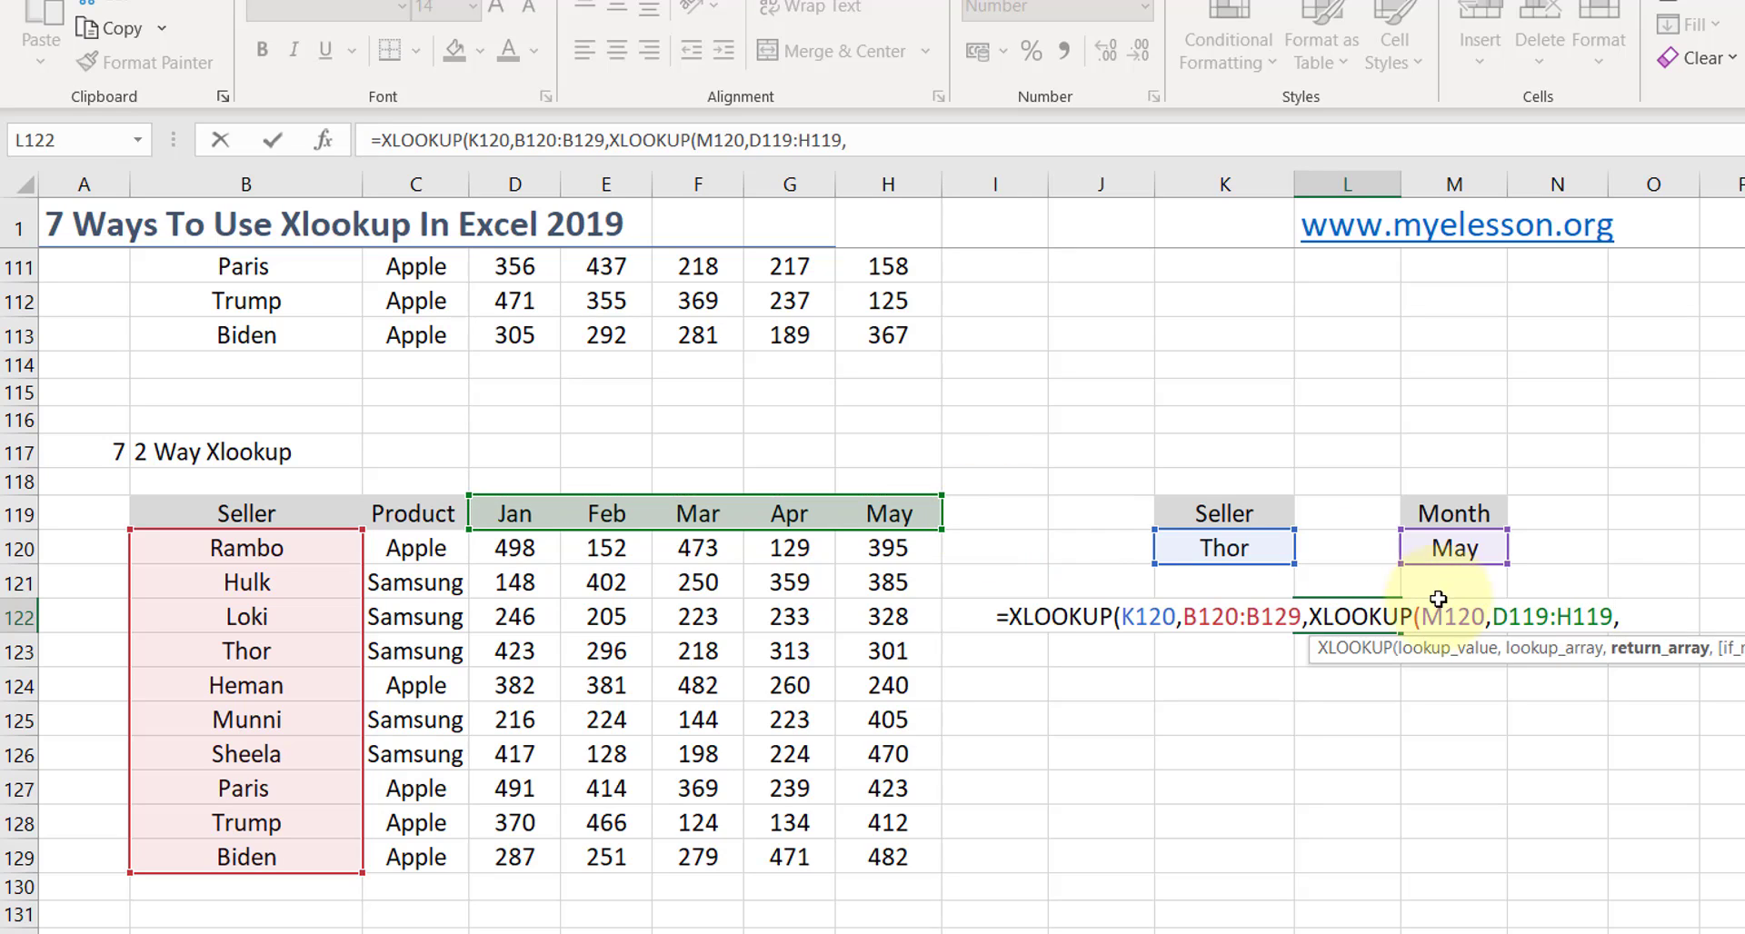
- Set the sales figures D120:H129 as the nested XLOOKUP's return array and complete the formula in L122
{"action": "left_click", "coordinate": [532, 551]}
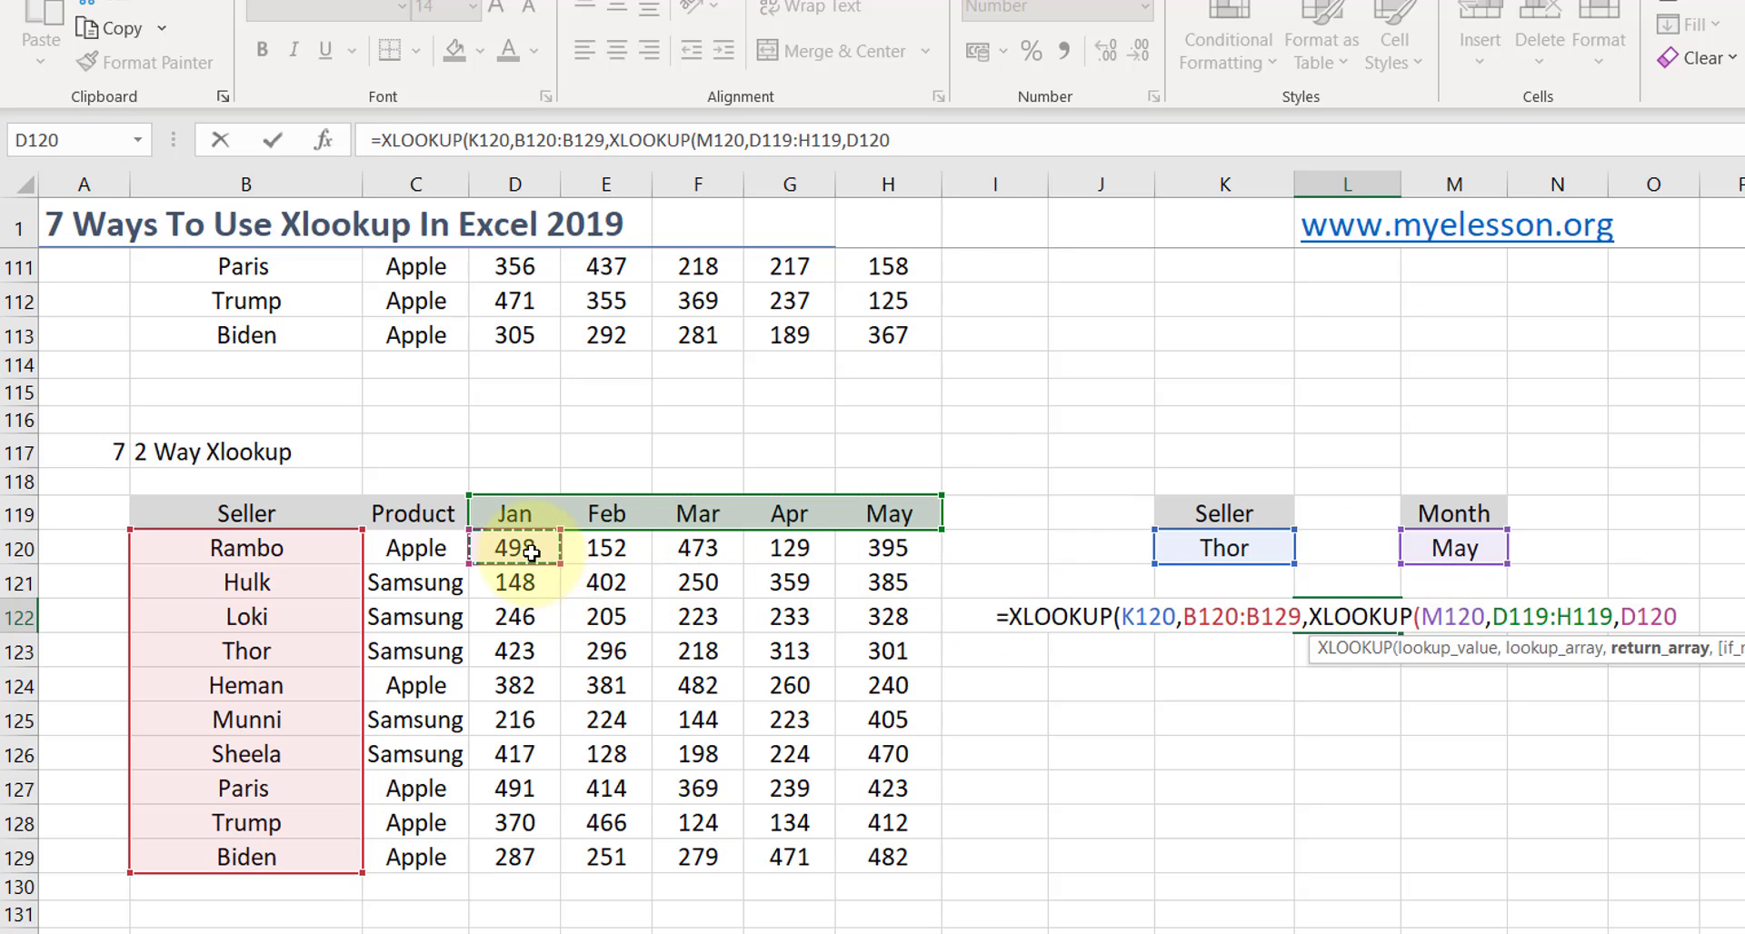
{"action": "key", "text": "shift+Right"}
{"action": "key", "text": "shift+Right"}
{"action": "key", "text": "shift+Right"}
{"action": "key", "text": "shift+Right"}
{"action": "key", "text": "shift+Down"}
{"action": "key", "text": "shift+Down"}
{"action": "key", "text": "shift+Down"}
{"action": "key", "text": "shift+Down"}
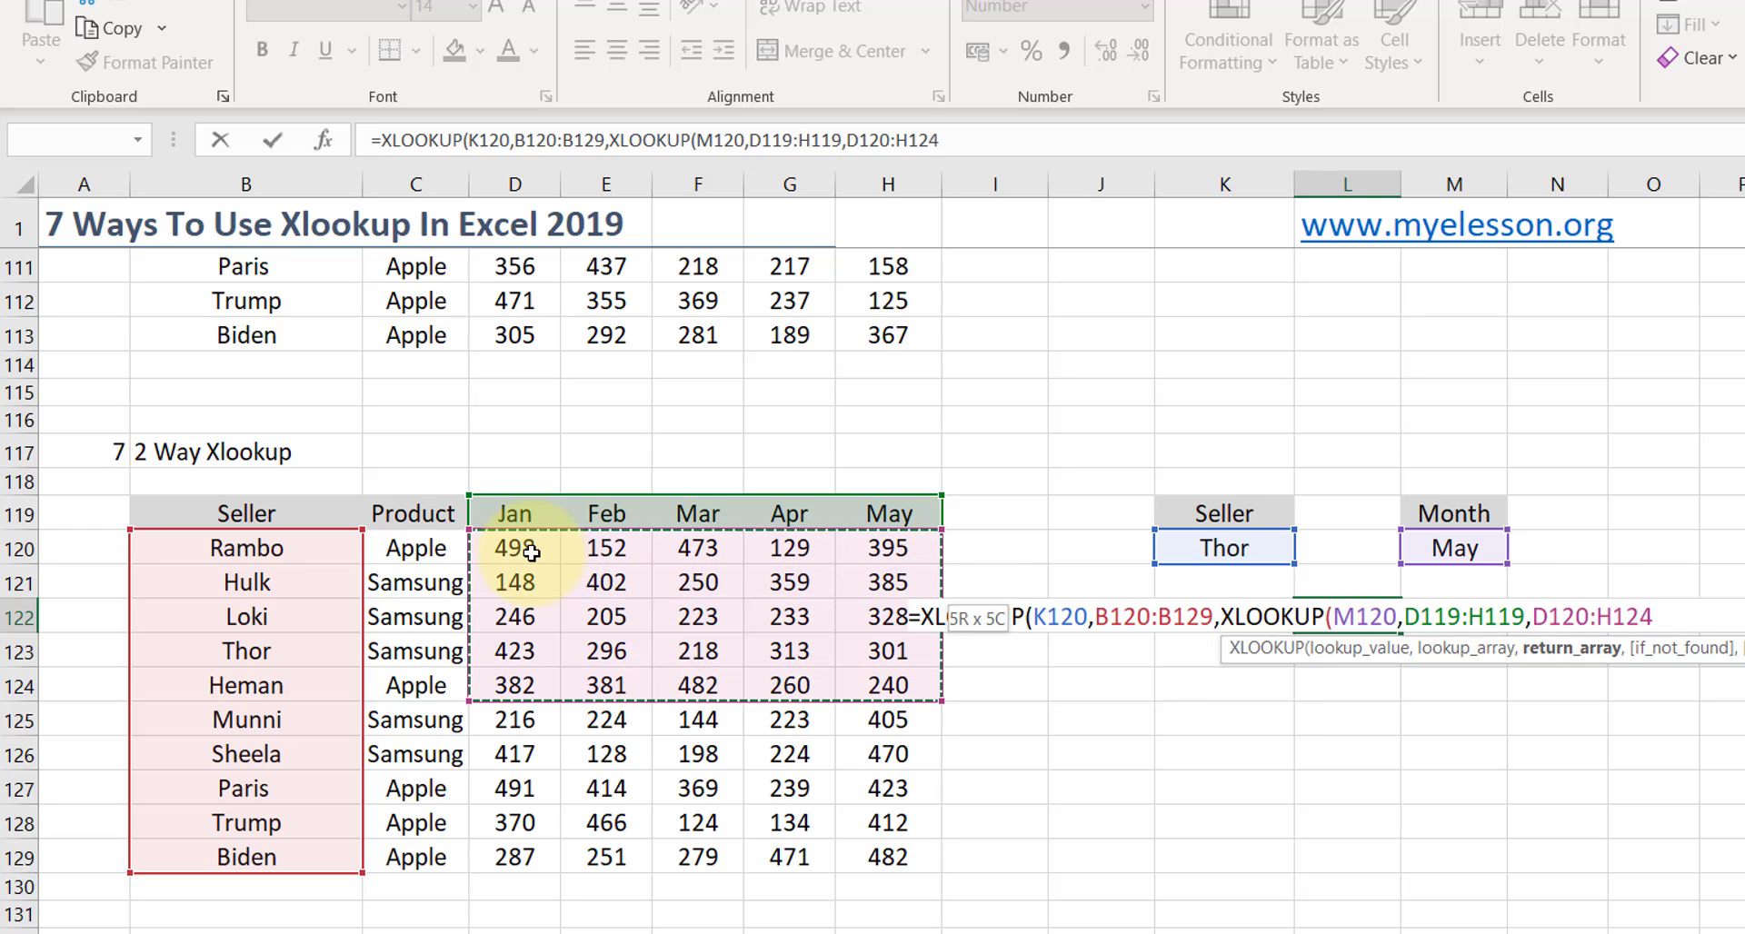
{"action": "key", "text": "shift+Down"}
{"action": "key", "text": "shift+Down"}
{"action": "key", "text": "shift+Down"}
{"action": "key", "text": "shift+Down"}
{"action": "key", "text": "shift+Down"}
{"action": "type", "text": ")"}
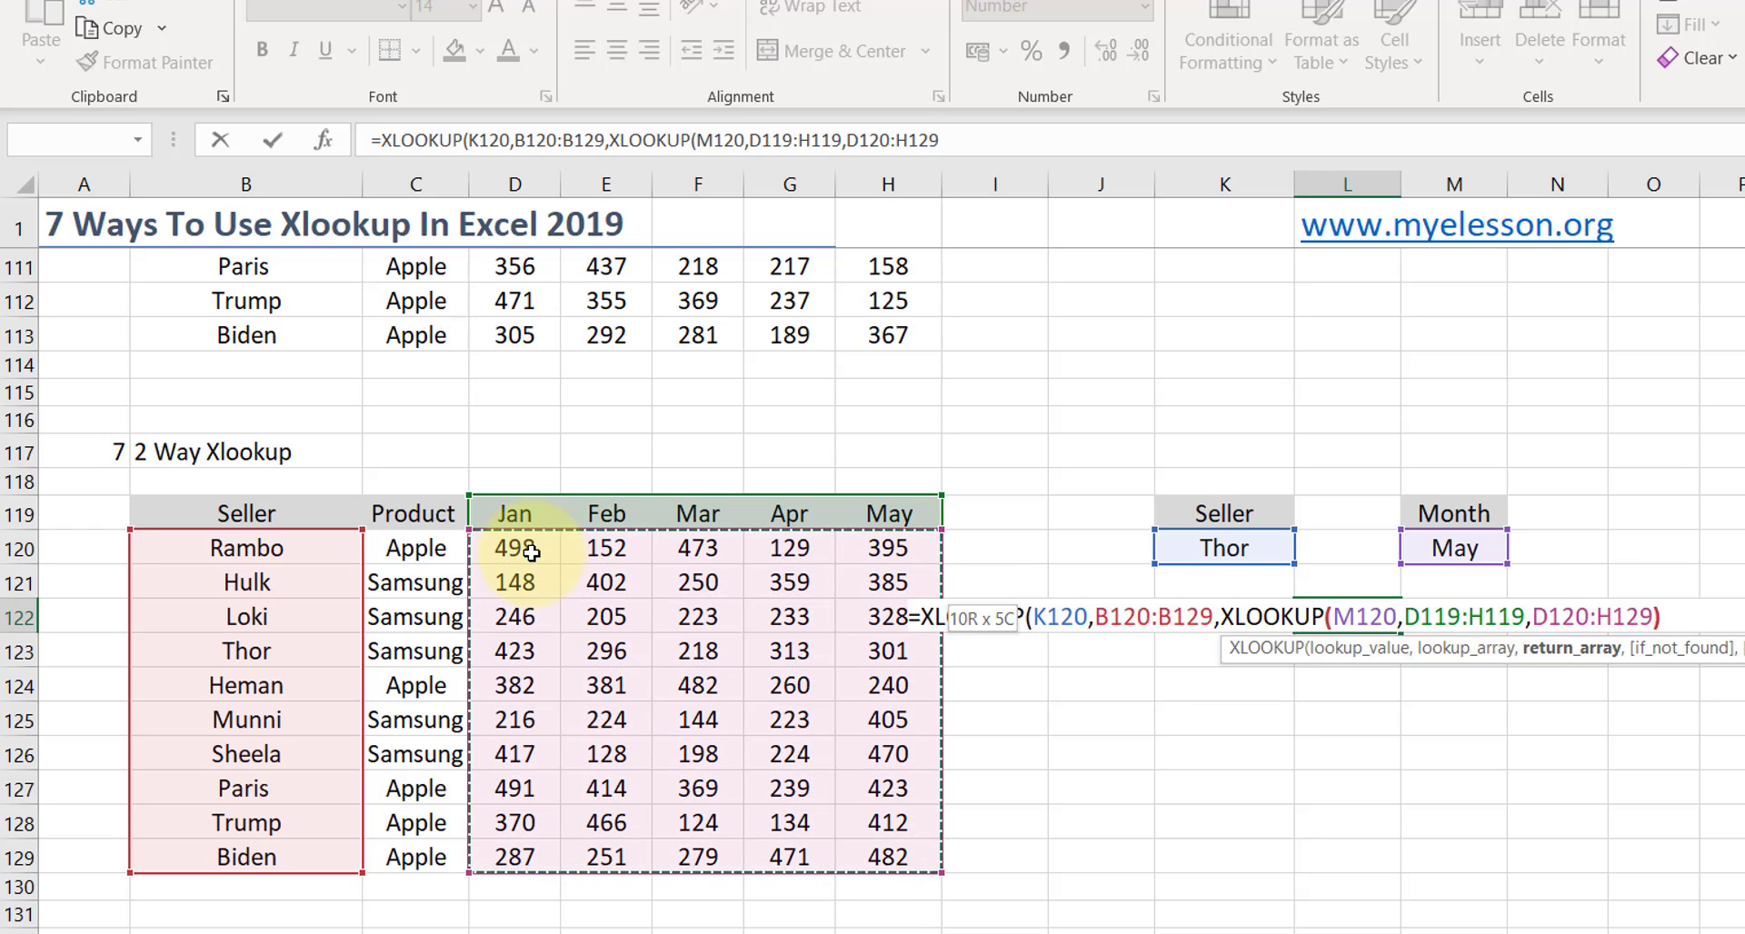
{"action": "key", "text": "Return"}
{"action": "key", "text": "Return"}
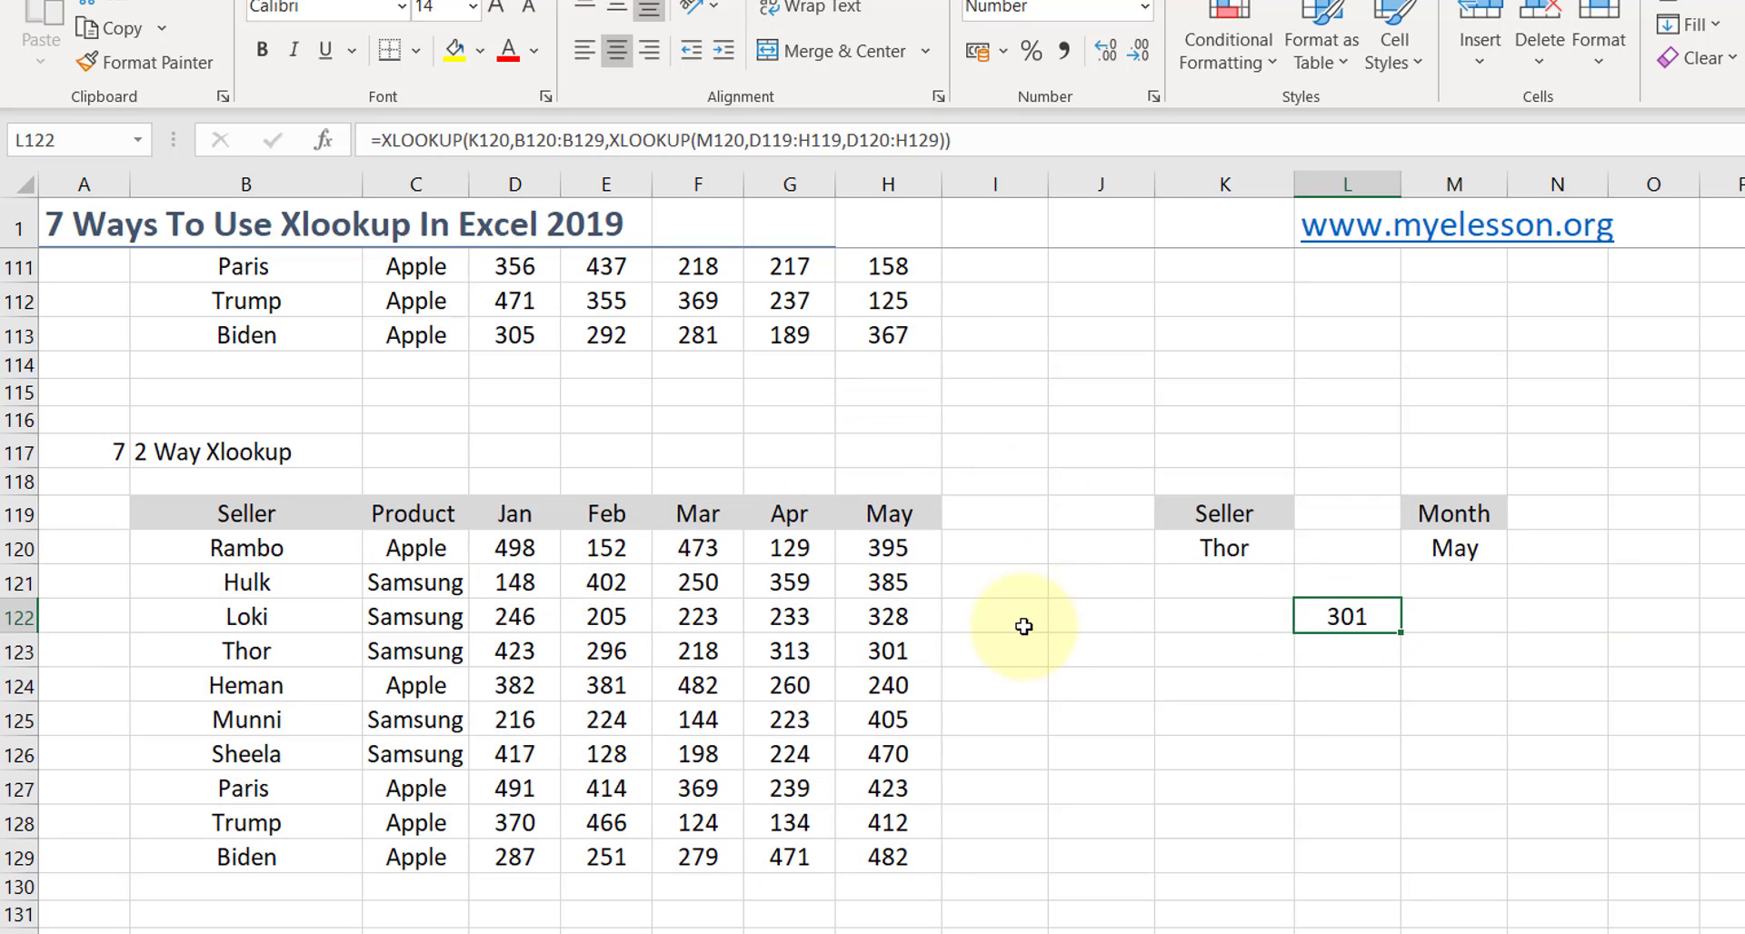
- Change the seller in K120 to Hulk and check the two-way lookup result in L122 against H121
{"action": "left_click", "coordinate": [1151, 545]}
{"action": "type", "text": "Hu"}
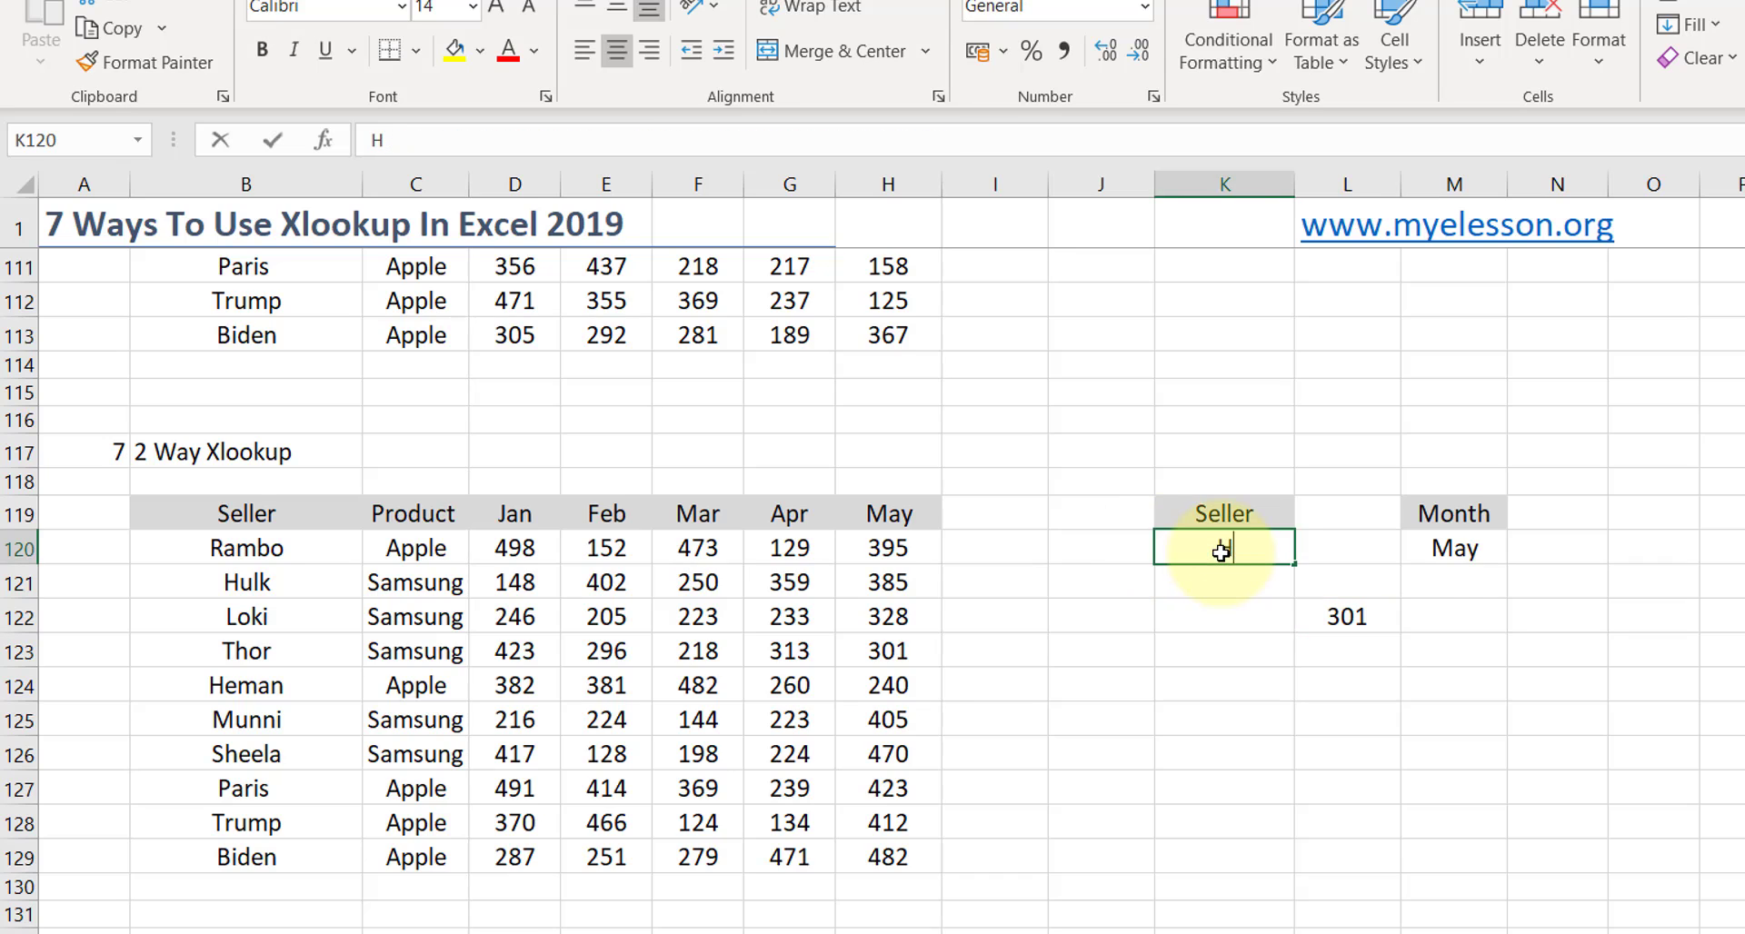
{"action": "type", "text": "lk"}
{"action": "key", "text": "Return"}
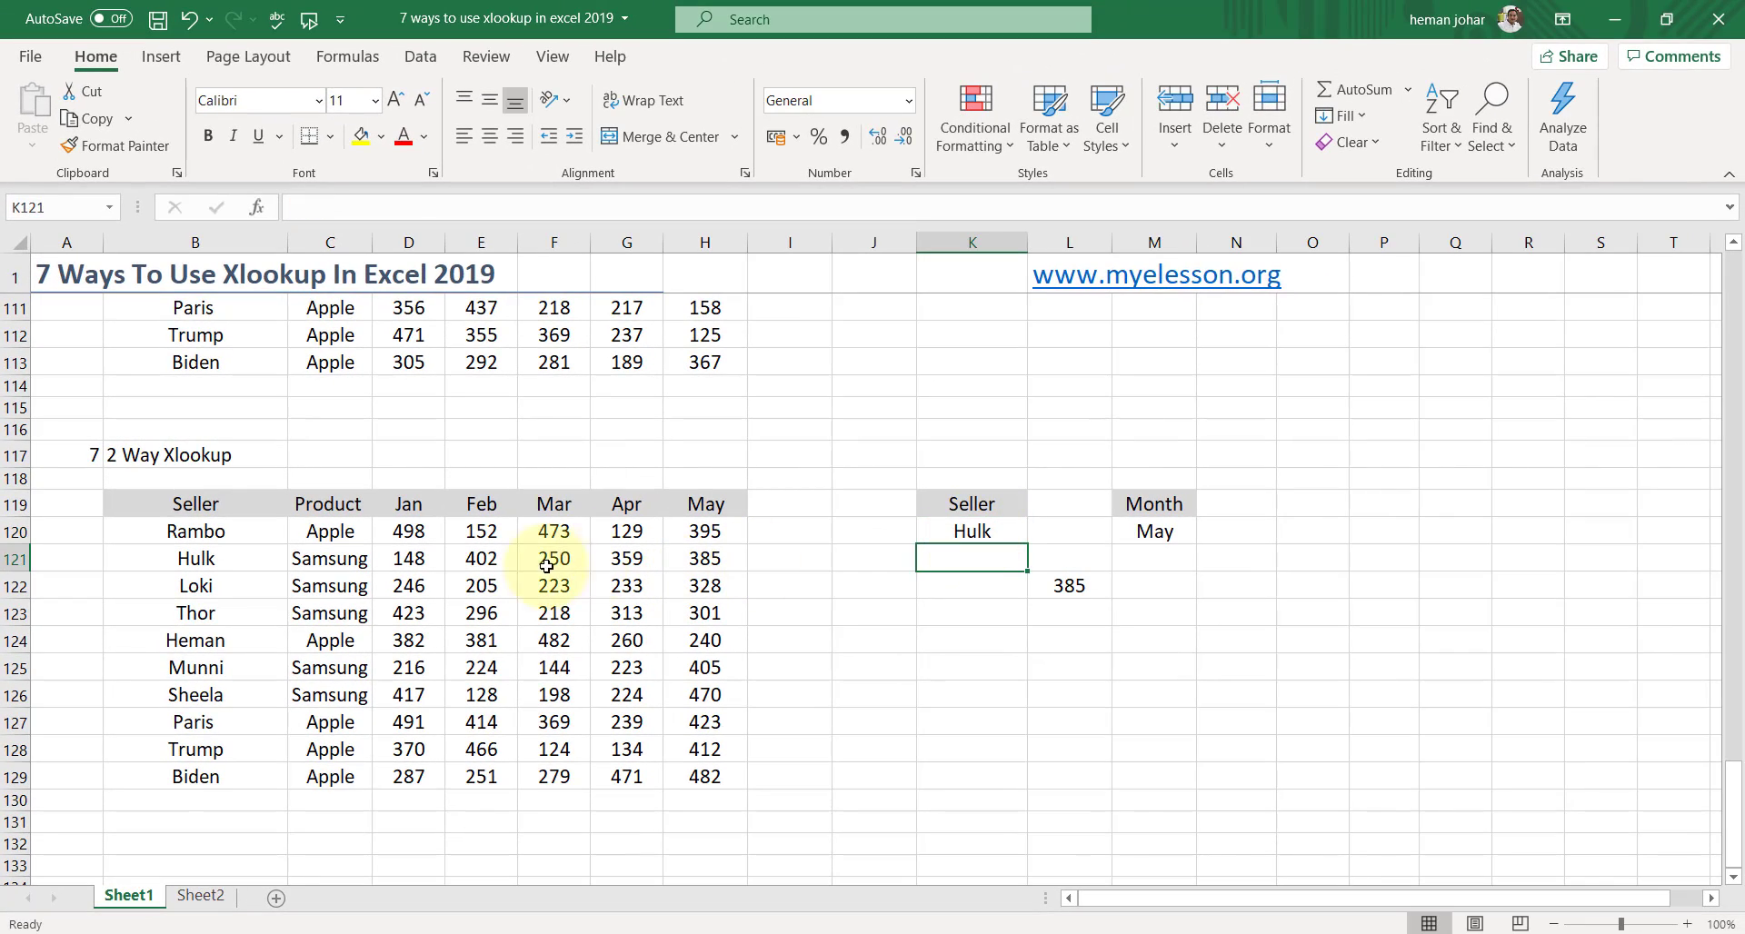
{"action": "left_click", "coordinate": [705, 558]}
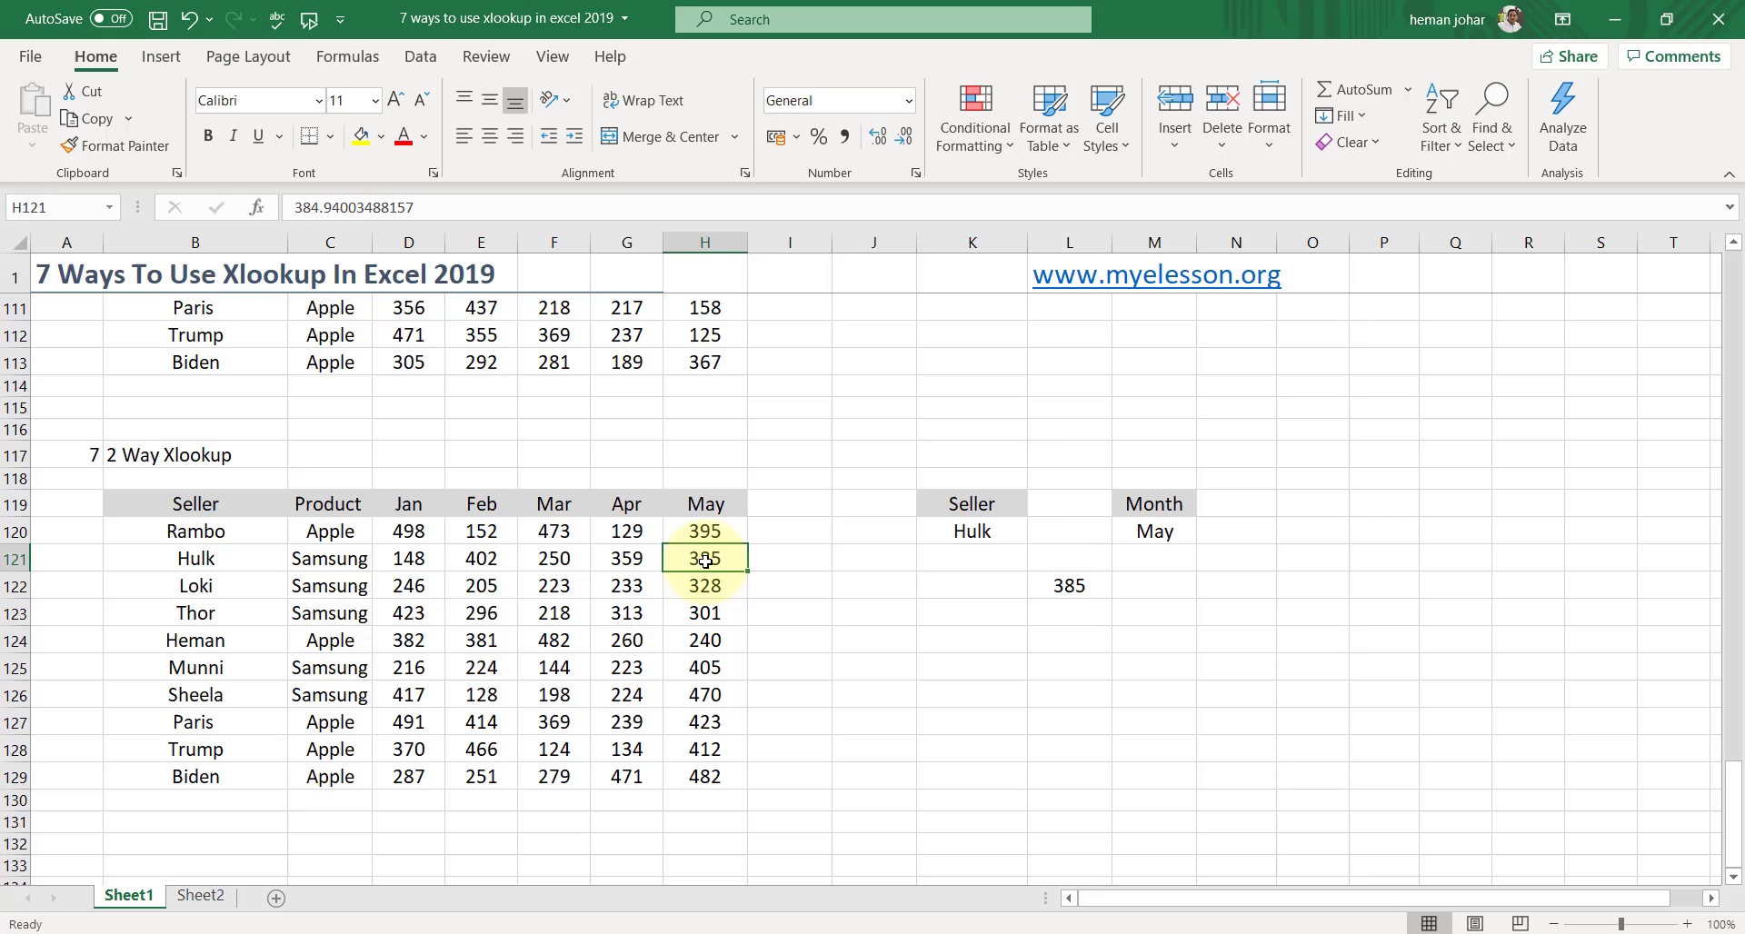
{"action": "left_click", "coordinate": [1078, 591]}
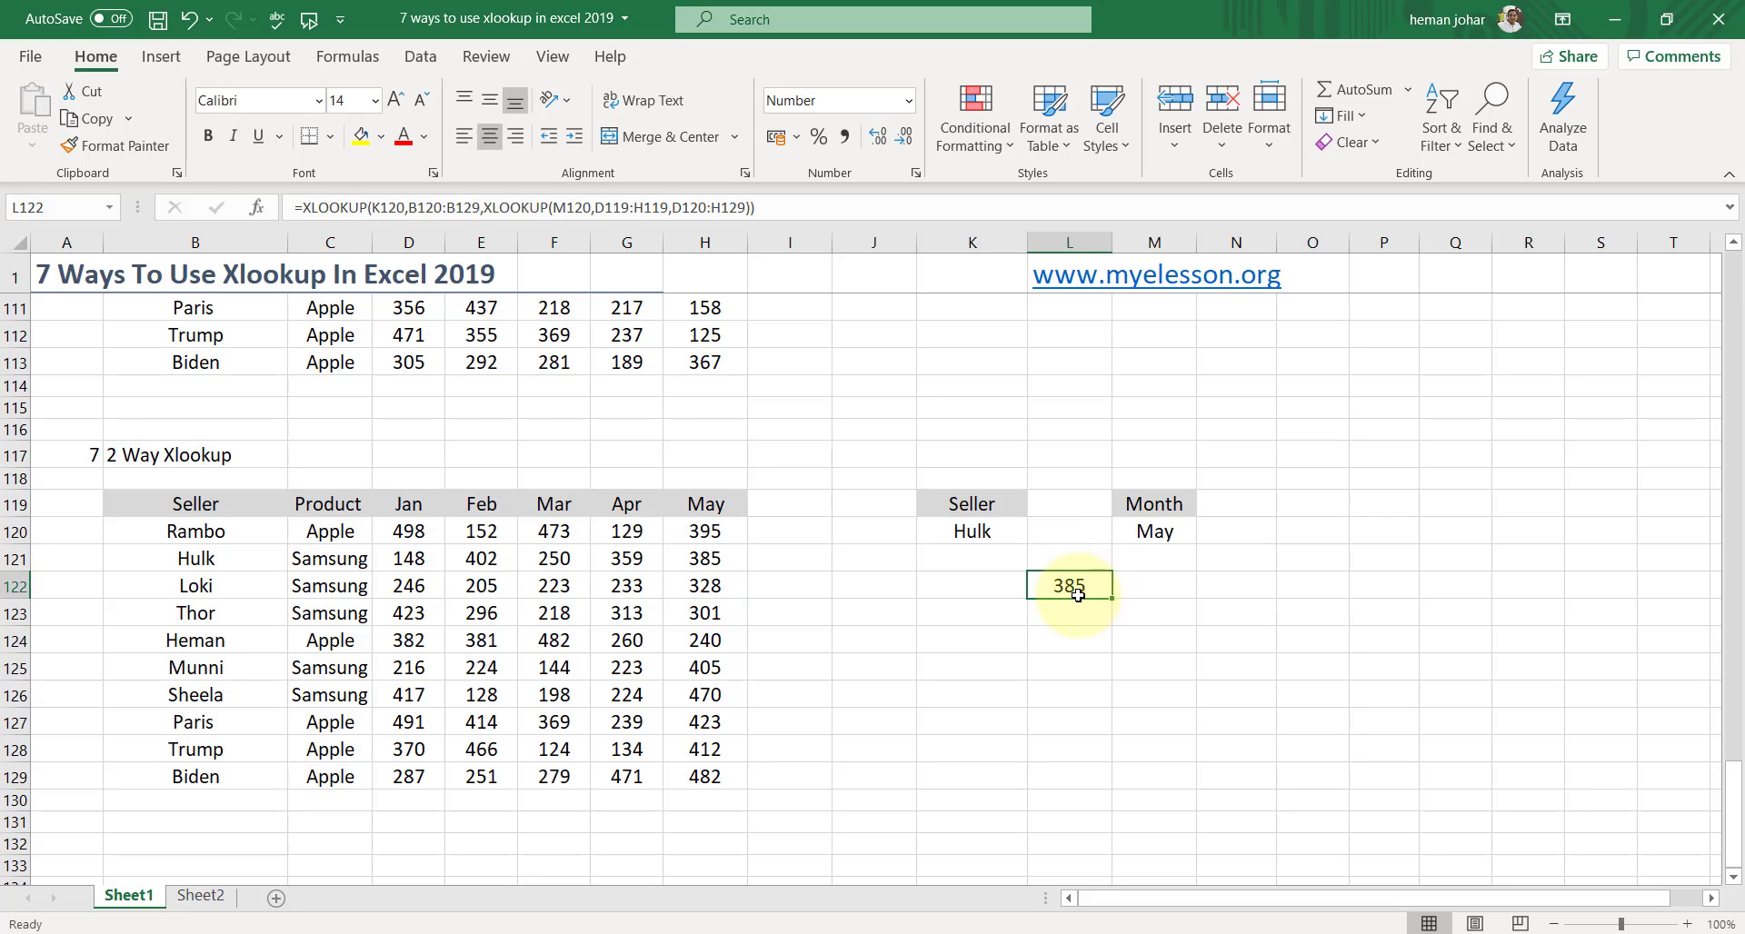